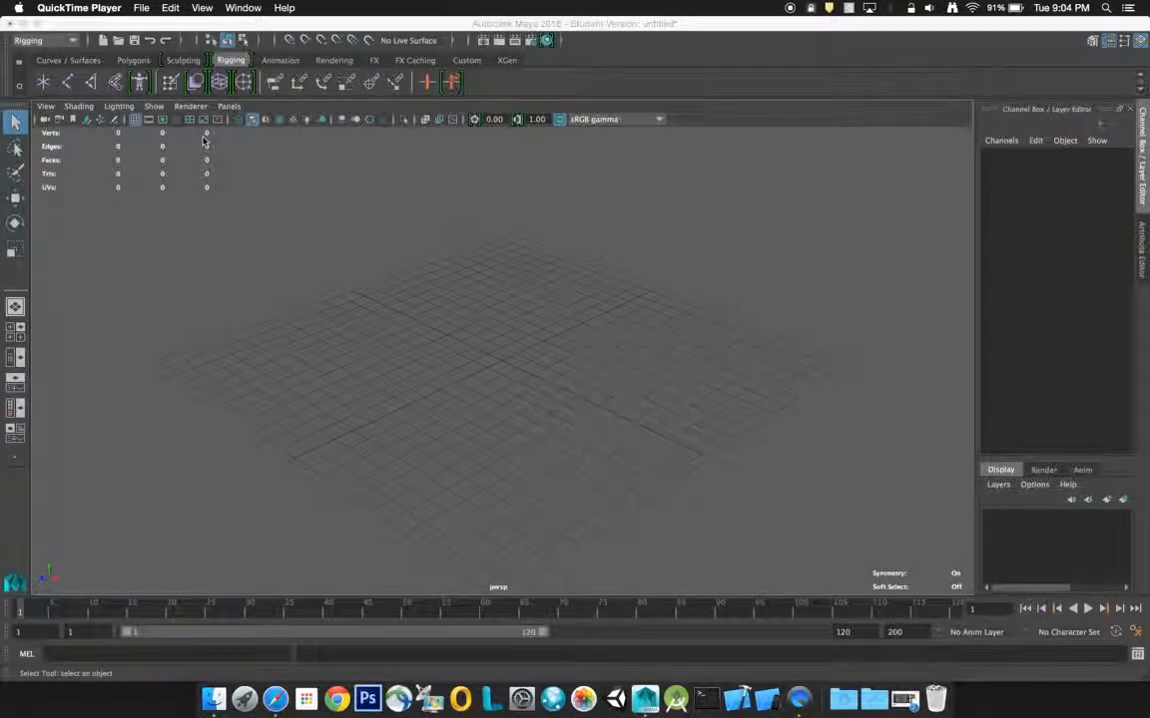
# - Open the recent scene ToonGuyModelAltered.0017.mb without saving the untitled scene
pyautogui.click(303, 23)
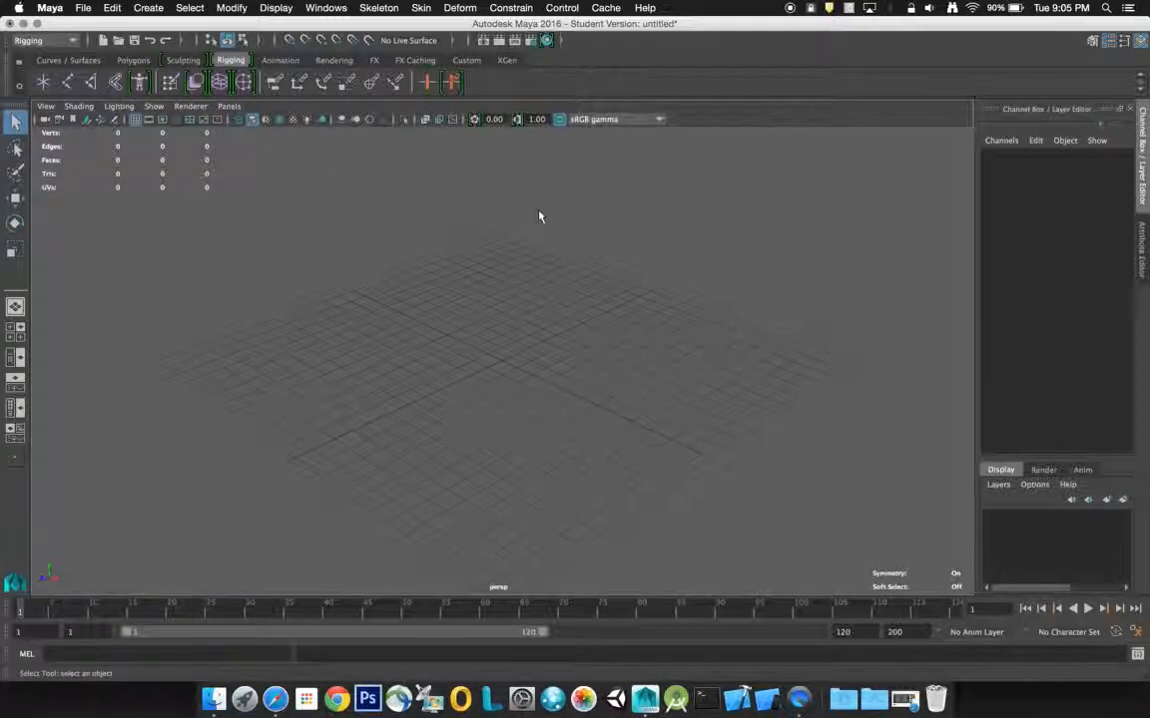
pyautogui.click(83, 8)
pyautogui.moveTo(119, 456)
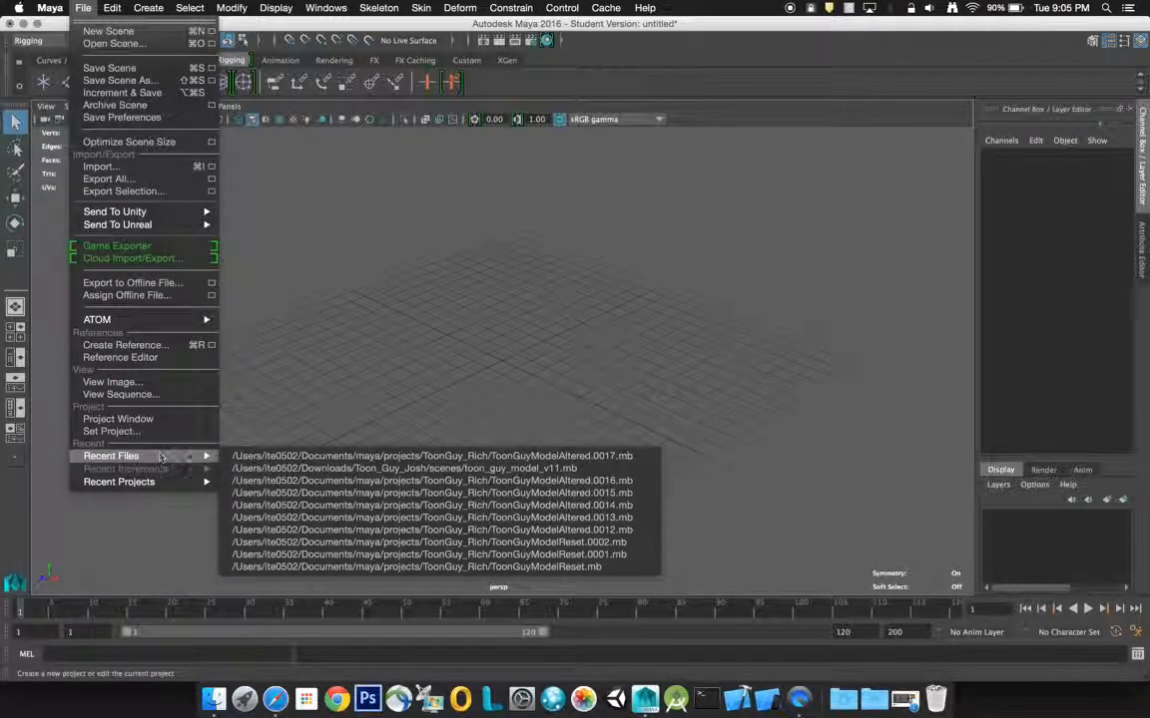
pyautogui.click(262, 457)
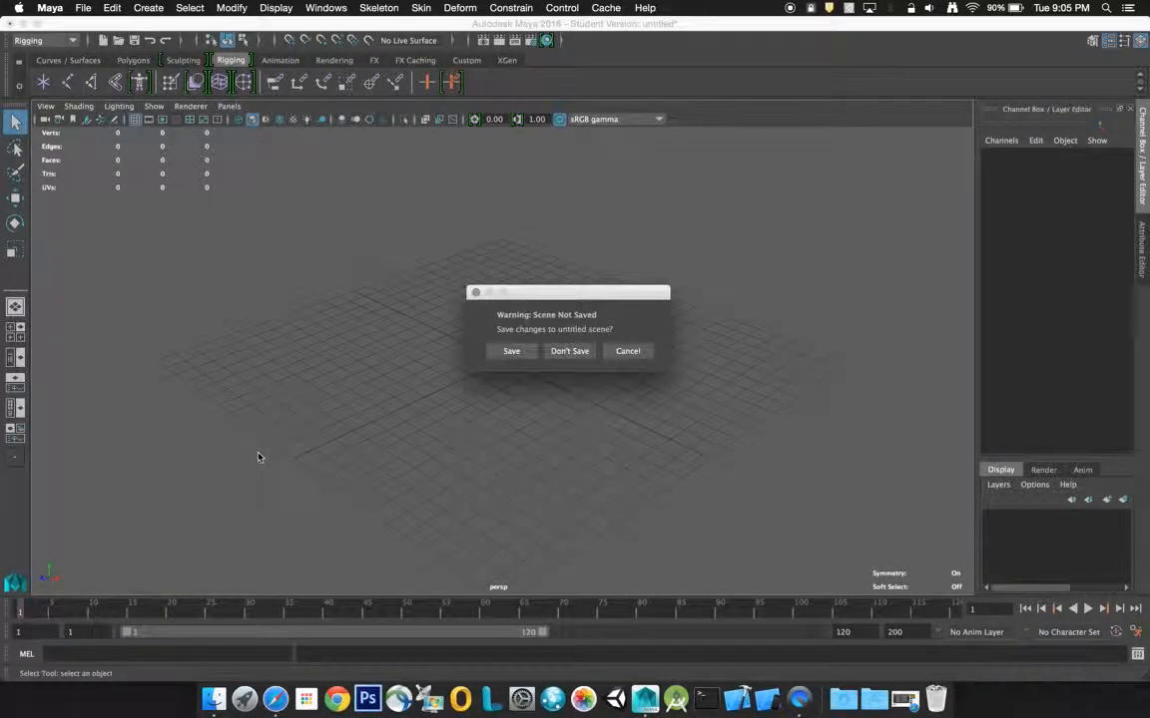
pyautogui.click(566, 351)
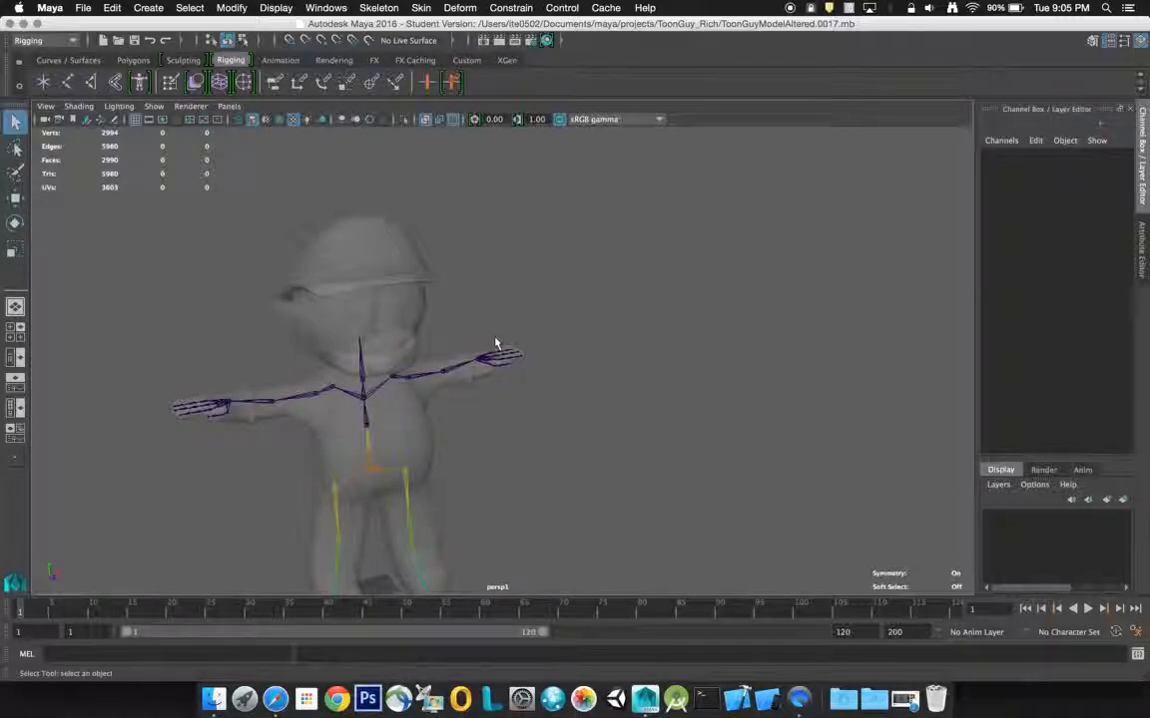
# - Move the character's left hand joint to a Translate Z of about 7.39, then clear the selection
pyautogui.keyDown('alt'); pyautogui.moveTo(489, 351); pyautogui.dragTo(457, 359); pyautogui.keyUp('alt')
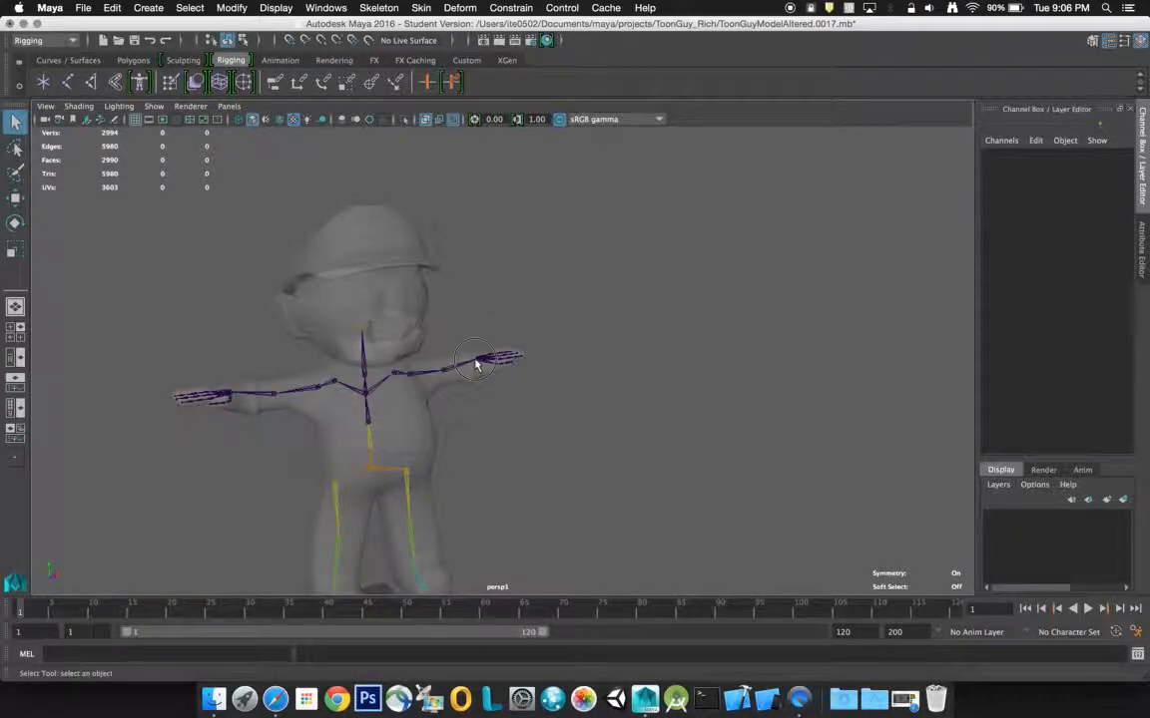
pyautogui.click(476, 365)
pyautogui.press('w')
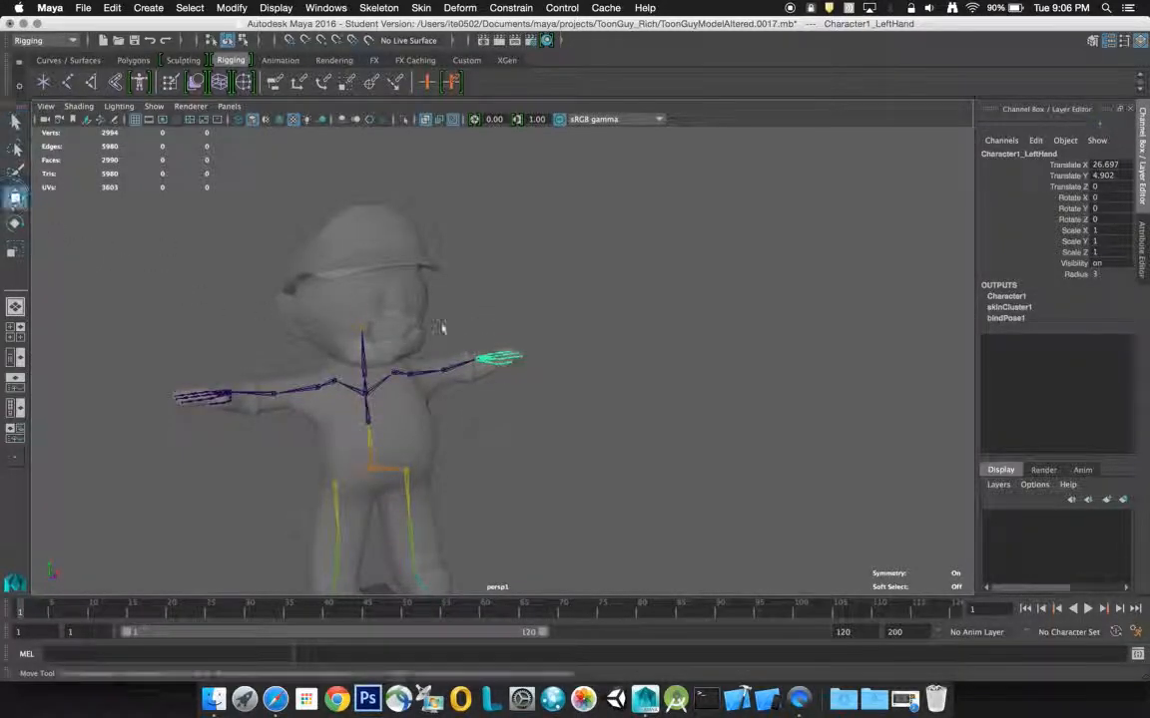
pyautogui.moveTo(507, 378)
pyautogui.mouseDown()
pyautogui.moveTo(555, 388)
pyautogui.moveTo(496, 354)
pyautogui.moveTo(515, 367)
pyautogui.mouseUp()
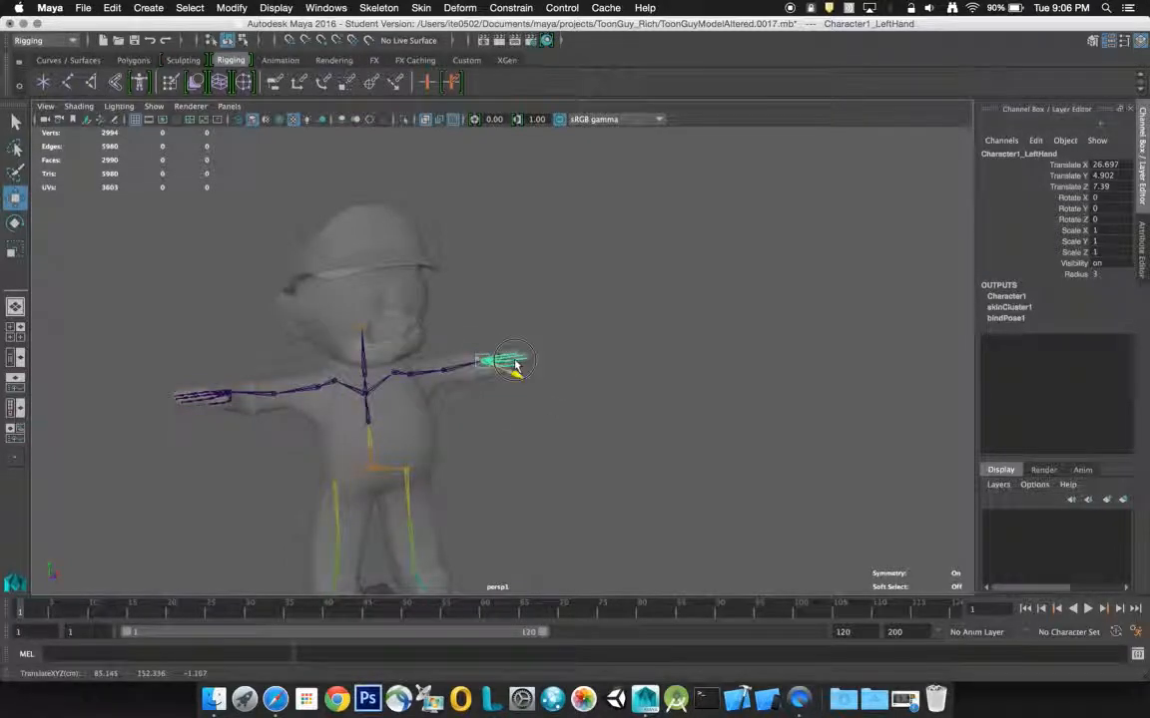
pyautogui.click(469, 304)
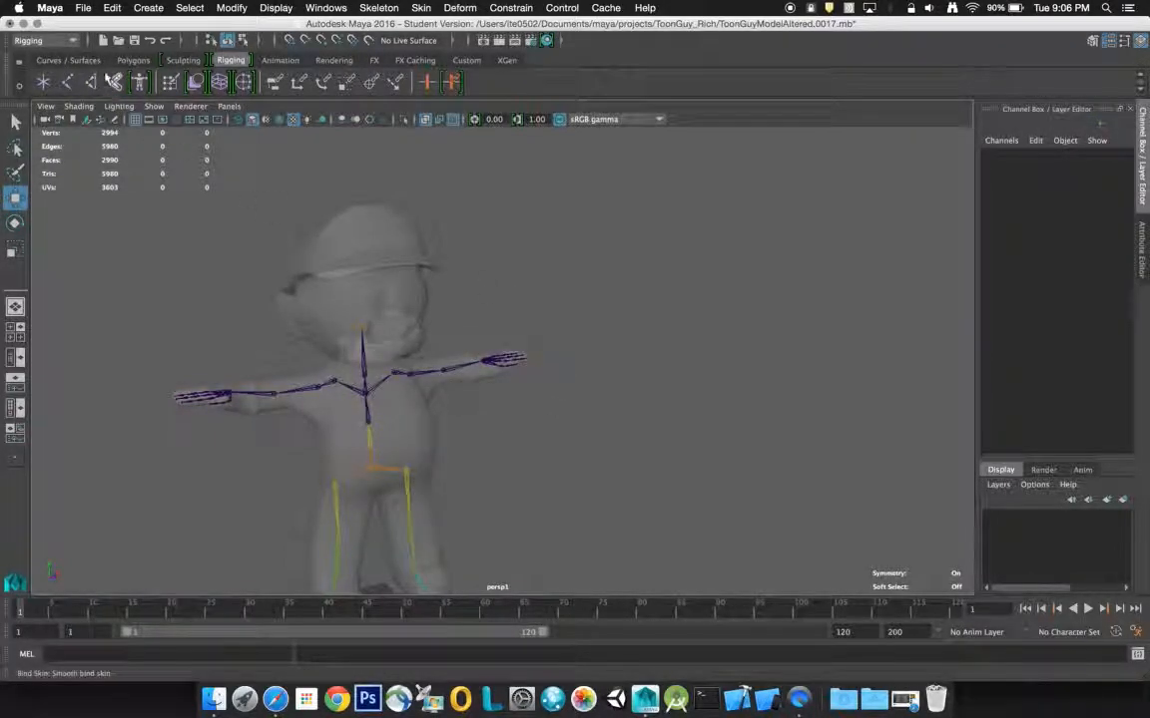
# - Reload ToonGuyModelAltered.0017.mb from the recent files, discarding the left hand joint move
pyautogui.click(83, 8)
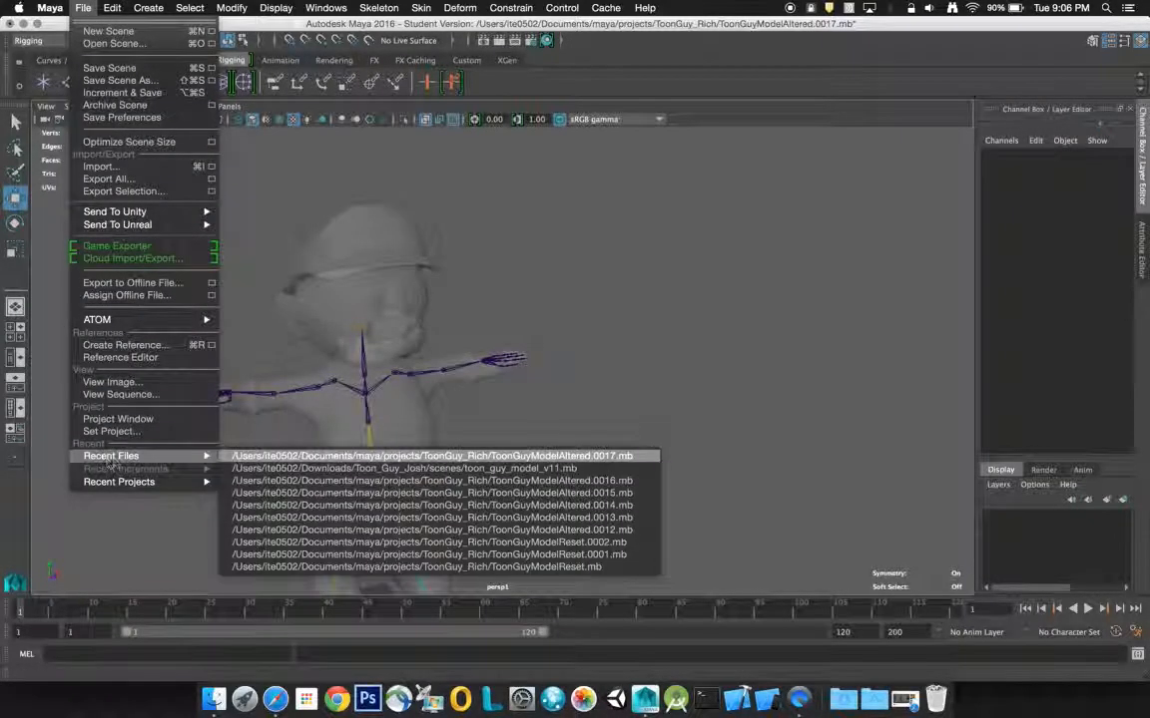
pyautogui.click(240, 456)
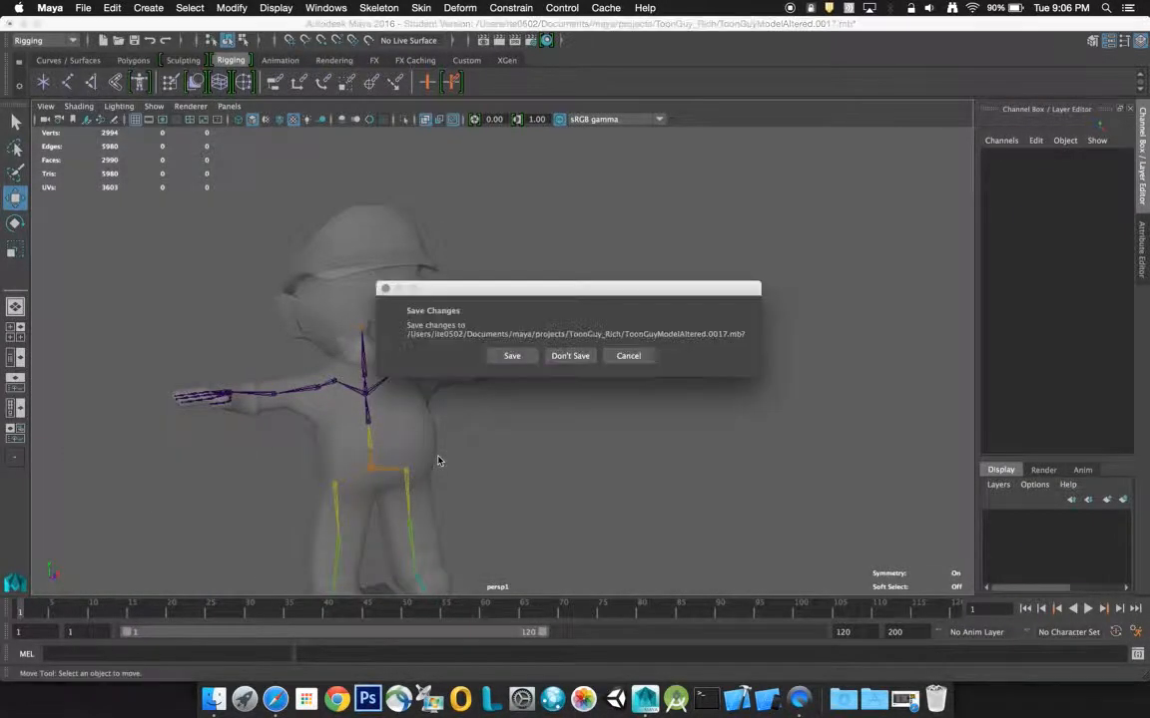
pyautogui.click(569, 357)
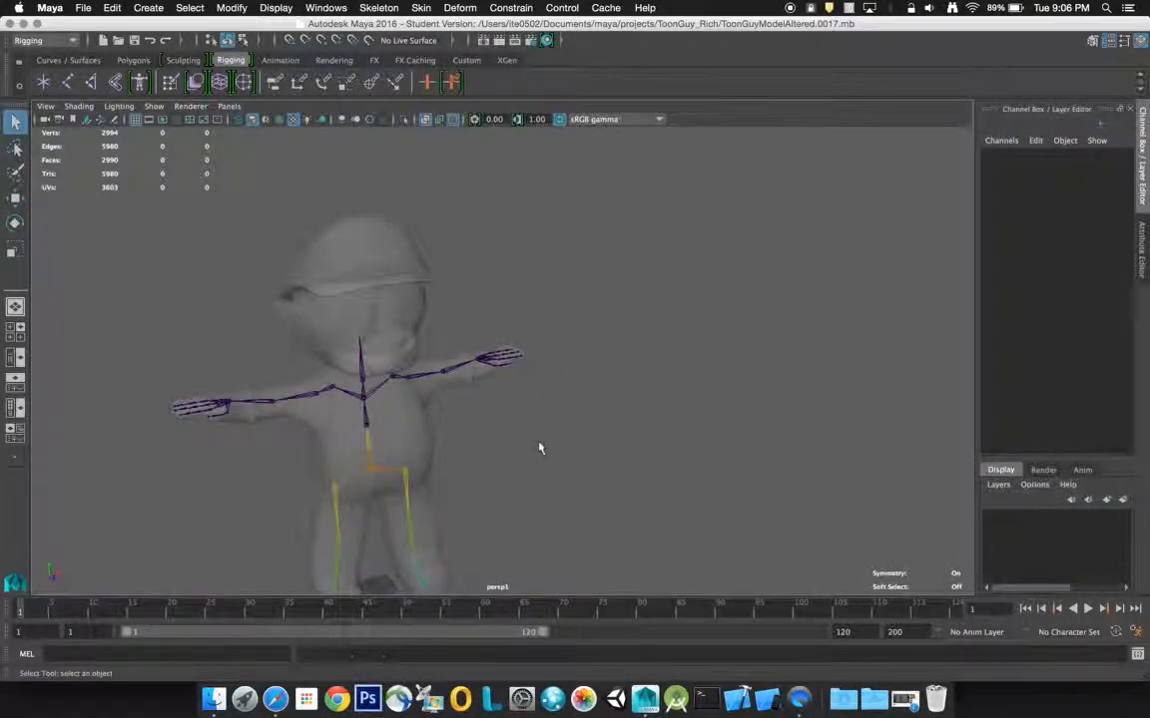
pyautogui.click(409, 439)
pyautogui.click(482, 431)
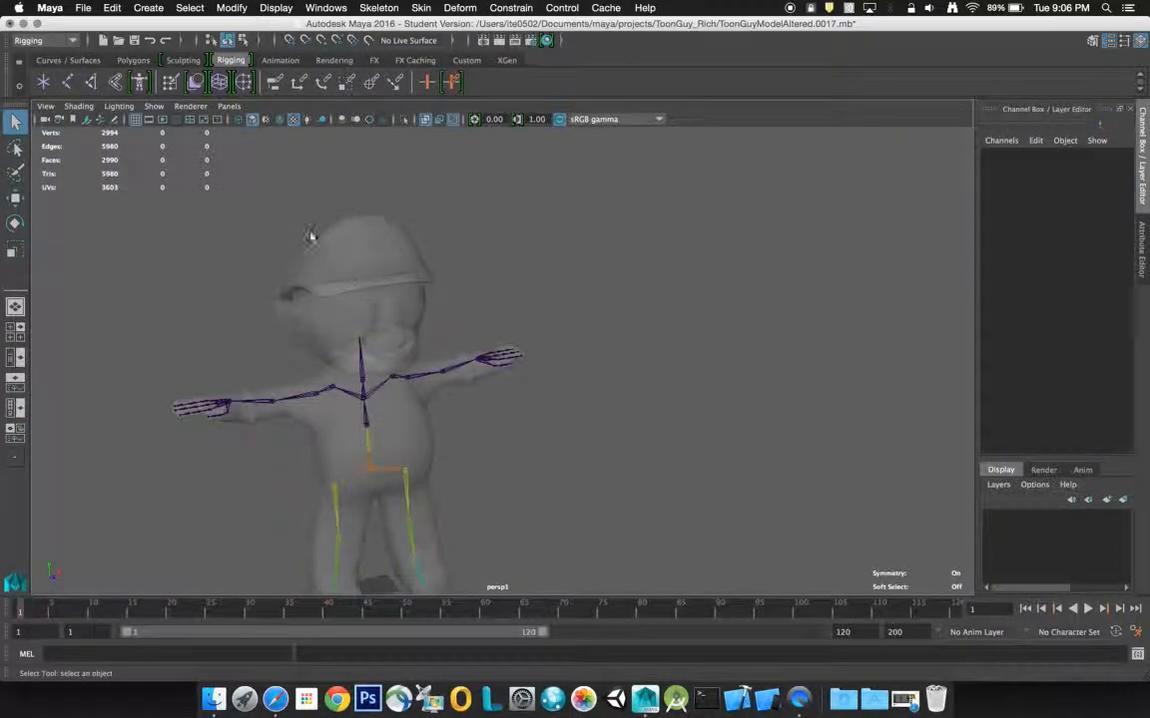
# - Open the earlier version ToonGuyModelAltered.0016.mb from the recent files without saving the current scene
pyautogui.click(83, 8)
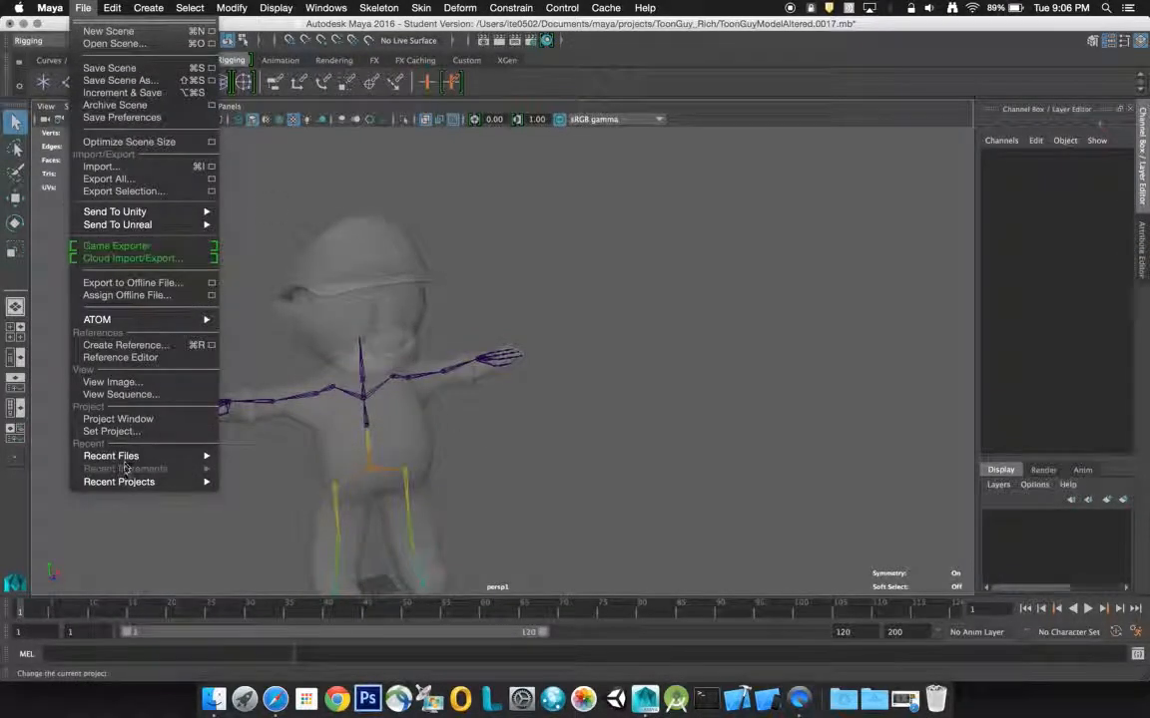
pyautogui.moveTo(114, 456)
pyautogui.click(329, 483)
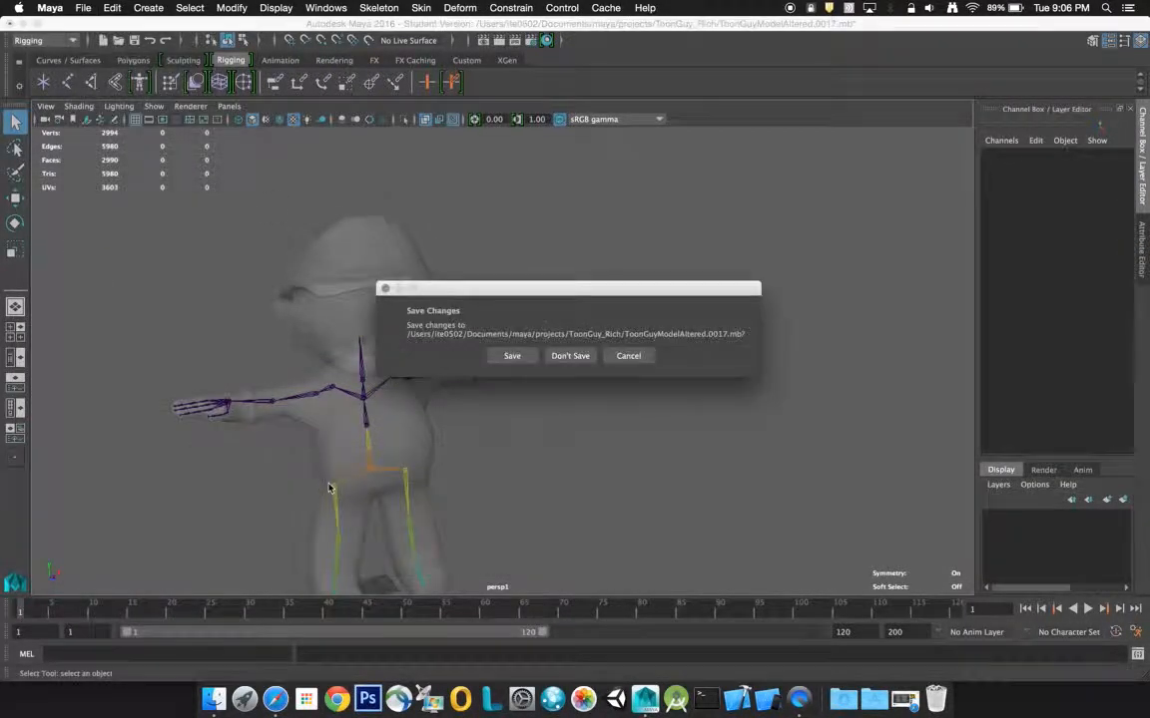
pyautogui.click(573, 356)
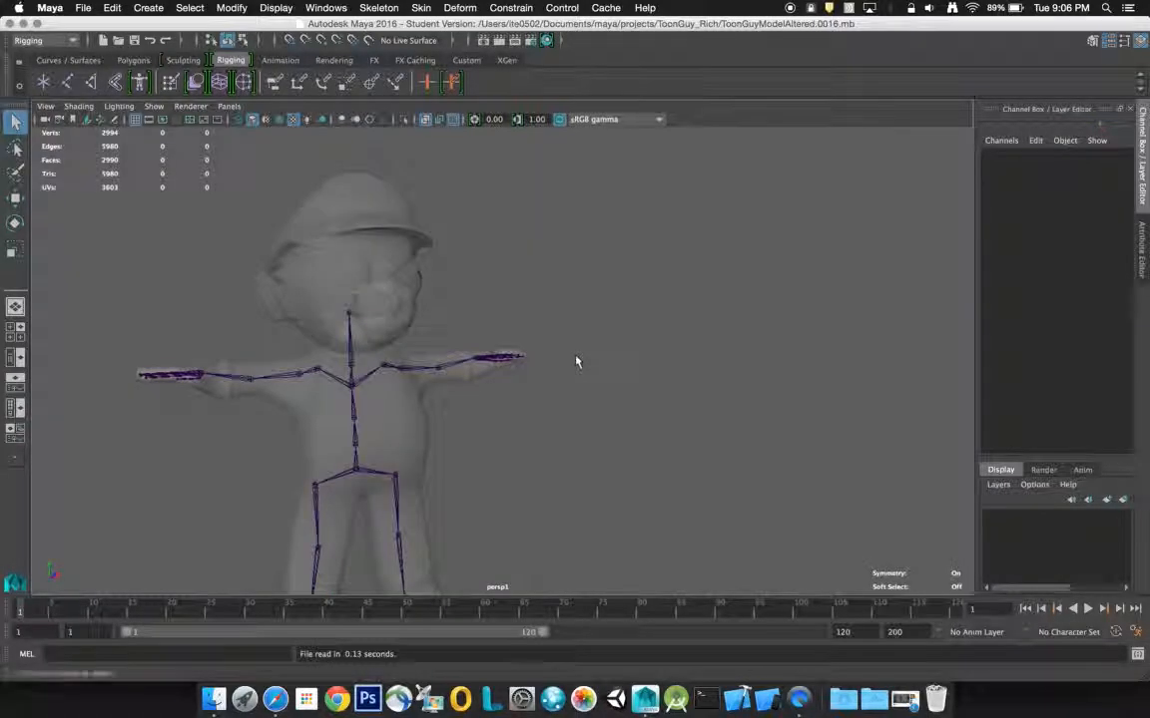
# - Examine the body mesh and left forearm joint in the earlier version to check whether the skeleton is bound
pyautogui.click(413, 425)
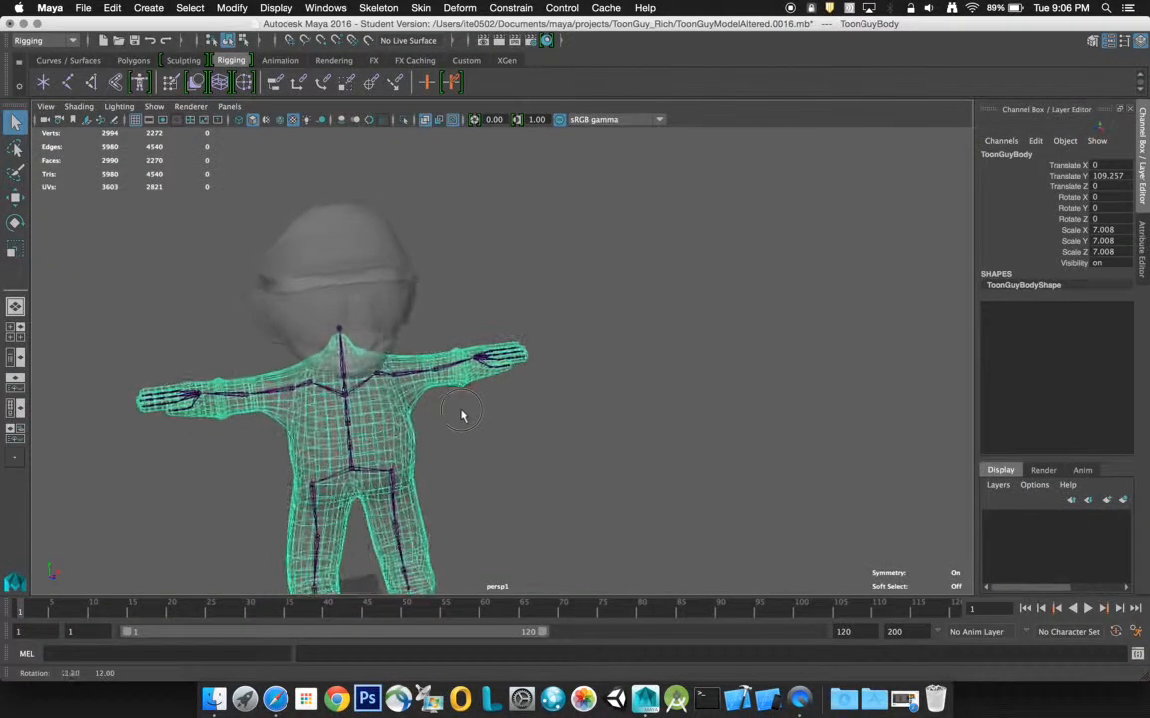
pyautogui.scroll(-3, 452, 419)
pyautogui.click(446, 399)
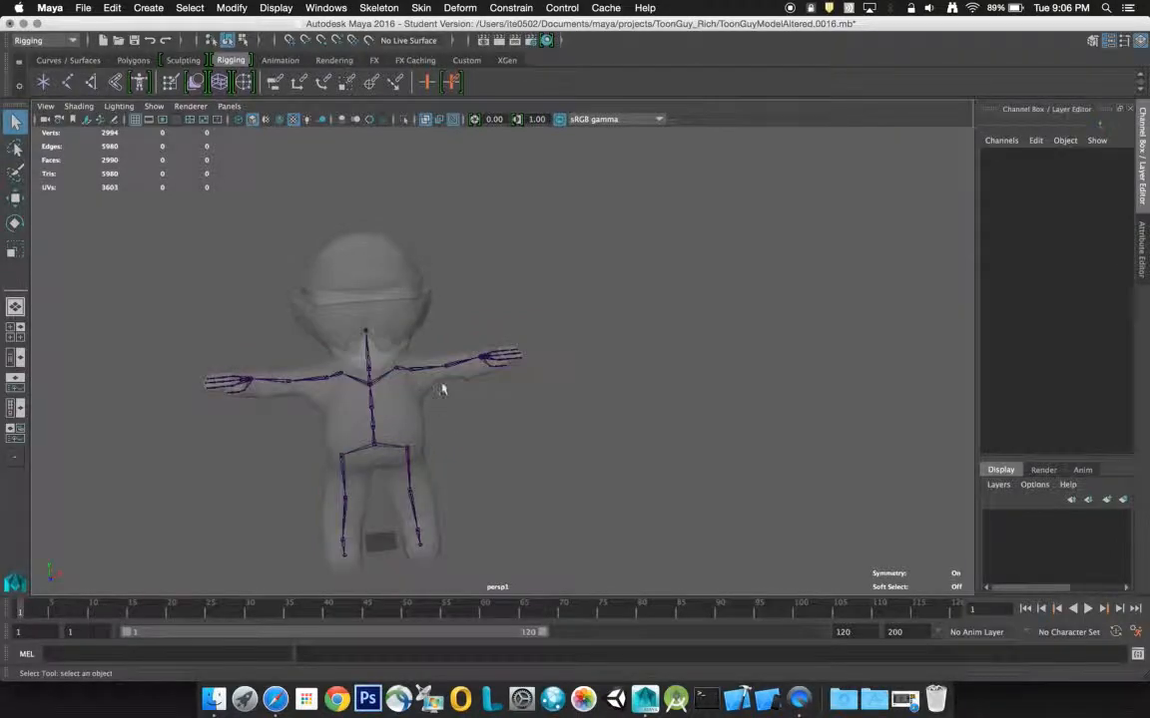
pyautogui.click(442, 374)
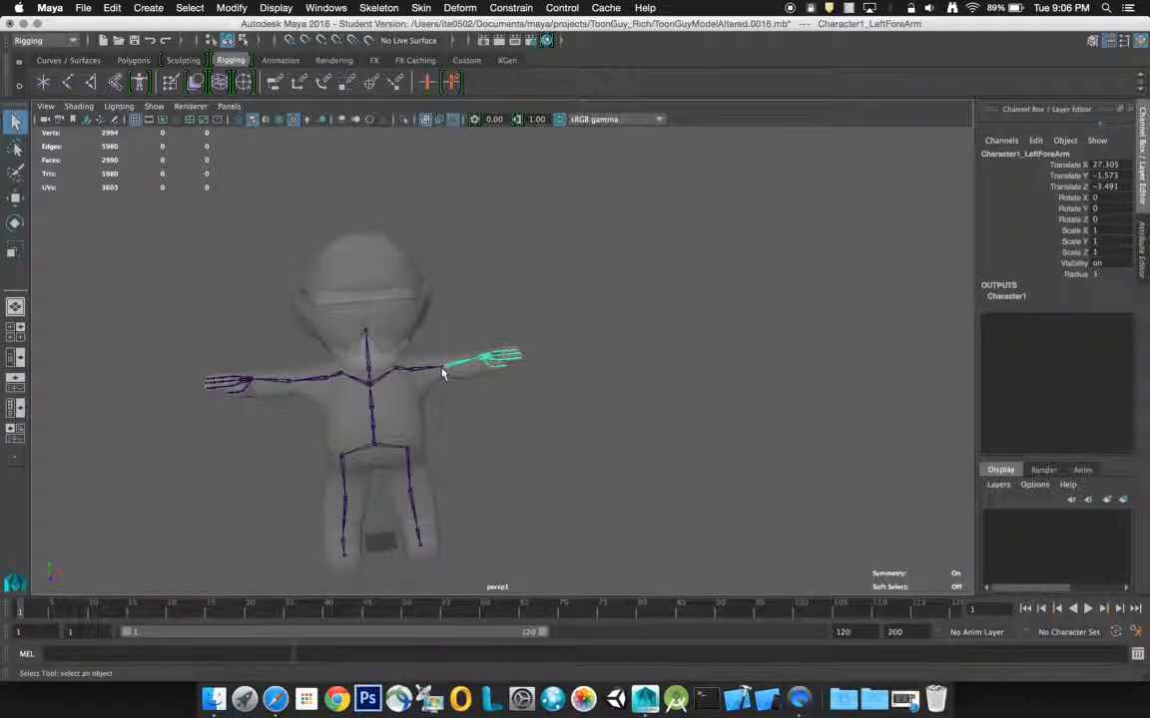
pyautogui.click(469, 312)
pyautogui.keyDown('alt'); pyautogui.moveTo(462, 293); pyautogui.dragTo(475, 289); pyautogui.keyUp('alt')
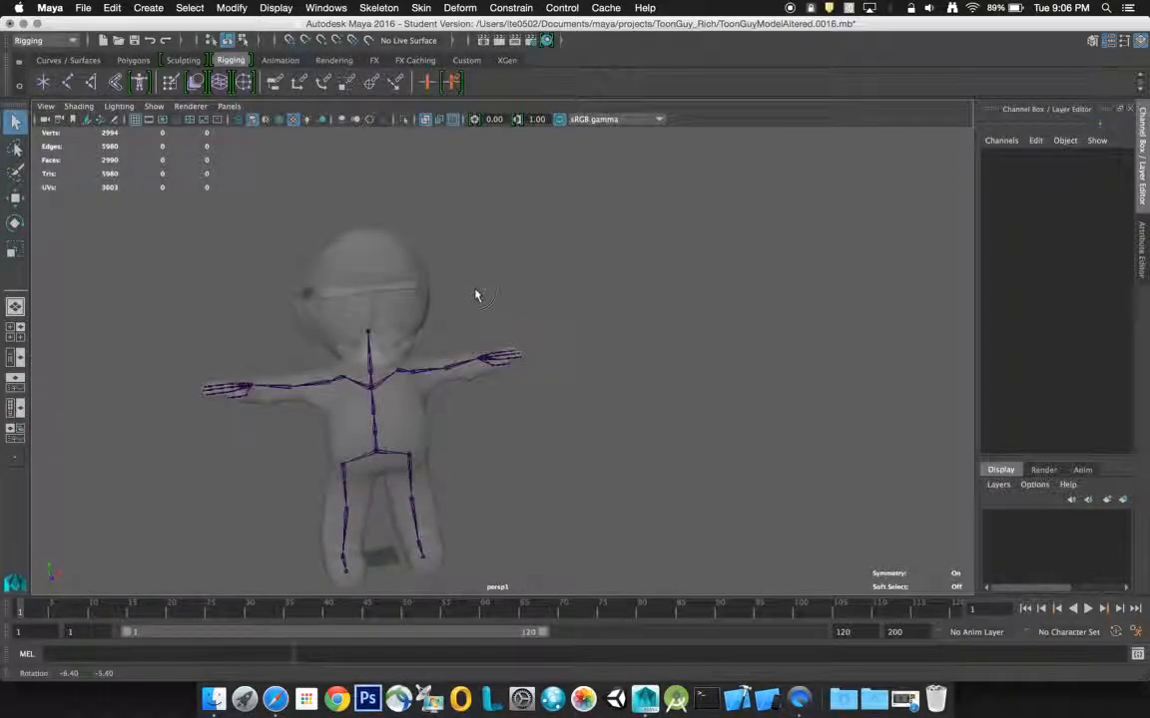
# - Return to ToonGuyModelAltered.0017.mb from the recent files, discarding changes to version 0016
pyautogui.click(83, 8)
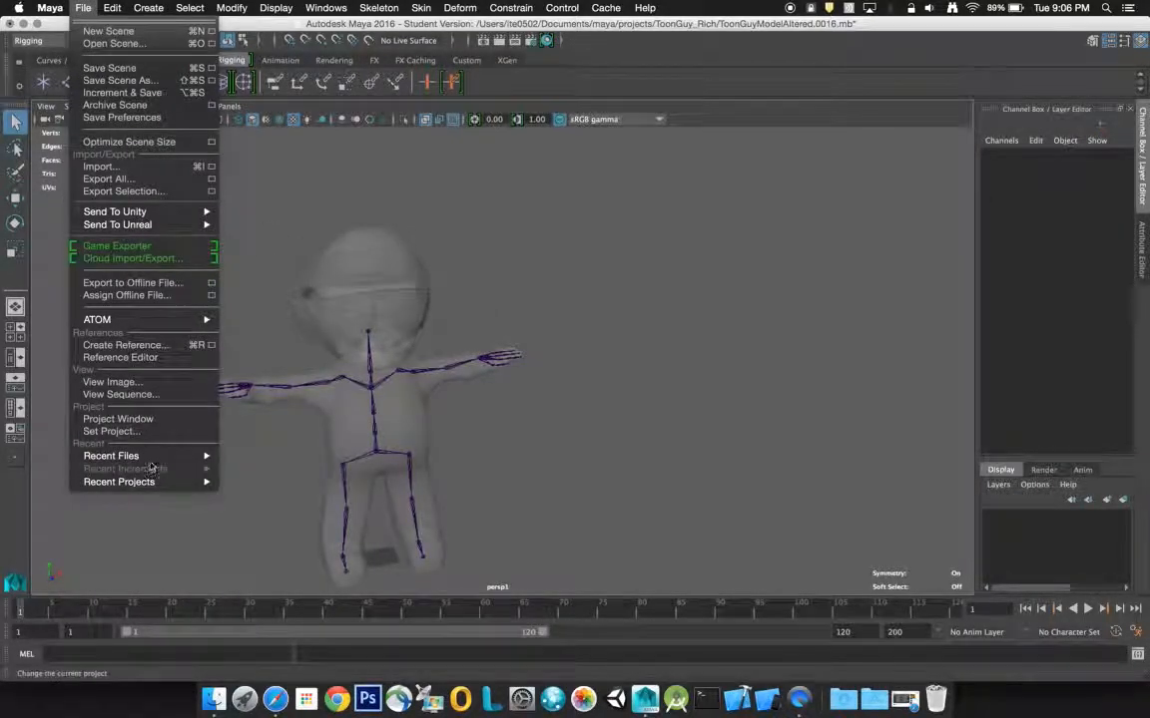
pyautogui.moveTo(150, 456)
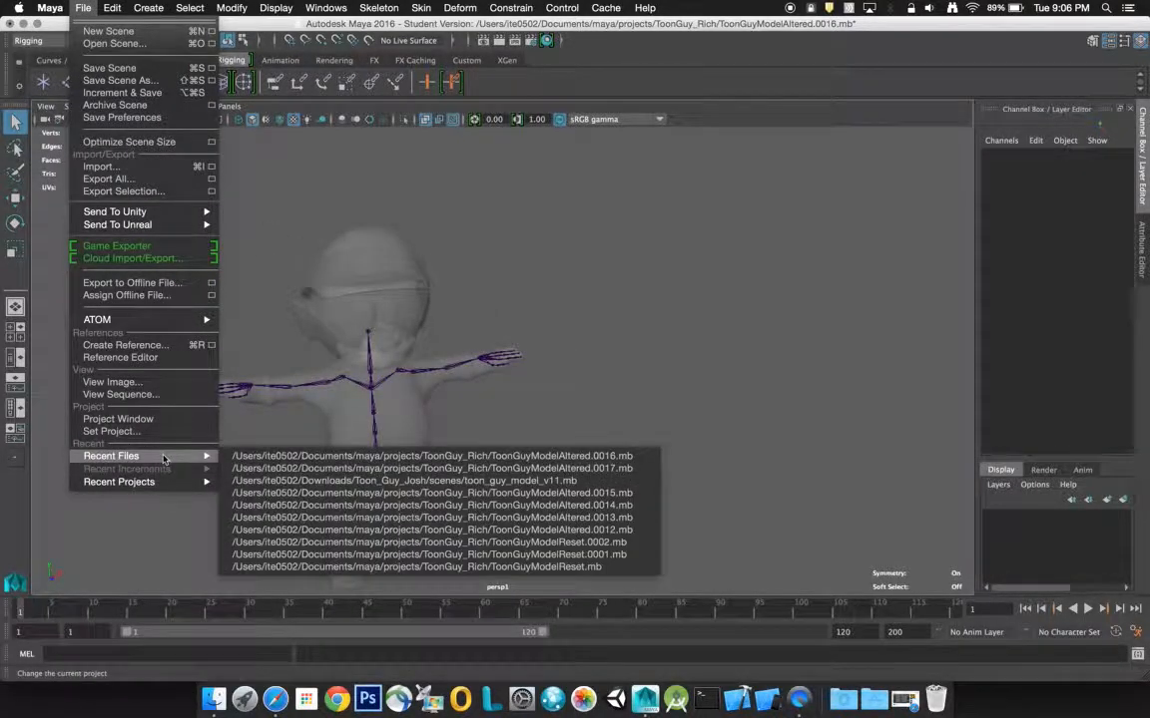
pyautogui.click(261, 468)
pyautogui.click(569, 356)
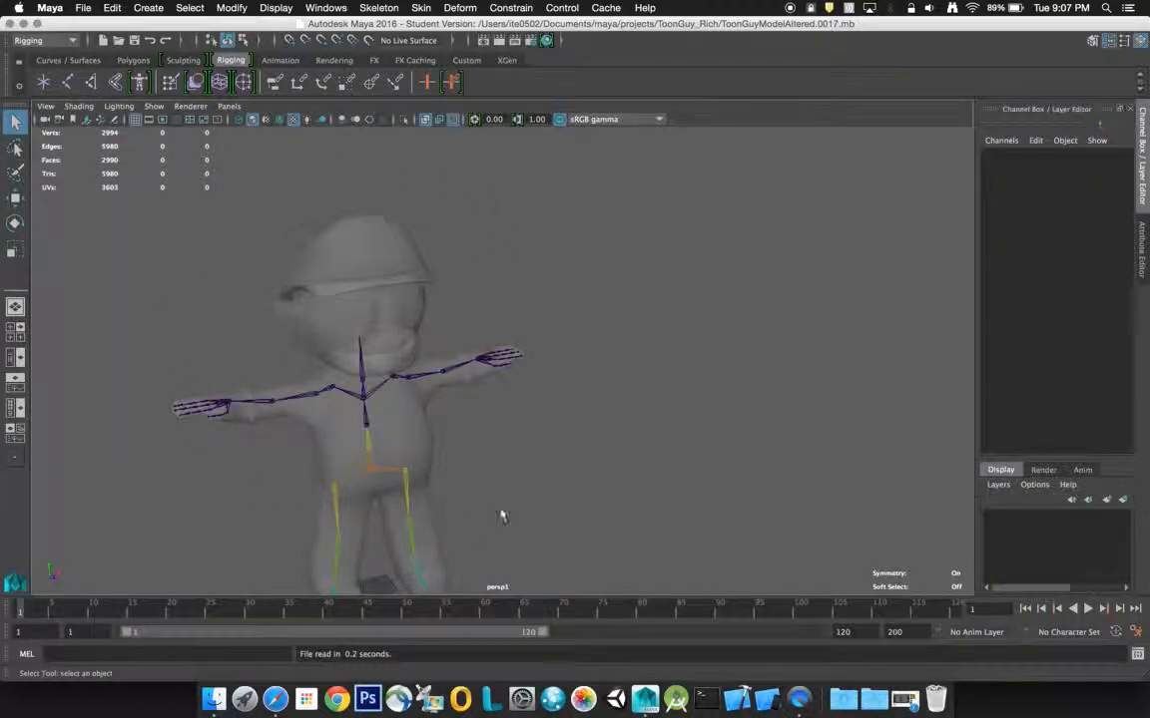
# - Examine the bound skeleton from the front and side, and select the left shoulder joint
pyautogui.keyDown('alt'); pyautogui.moveTo(467, 429); pyautogui.dragTo(372, 423); pyautogui.keyUp('alt')
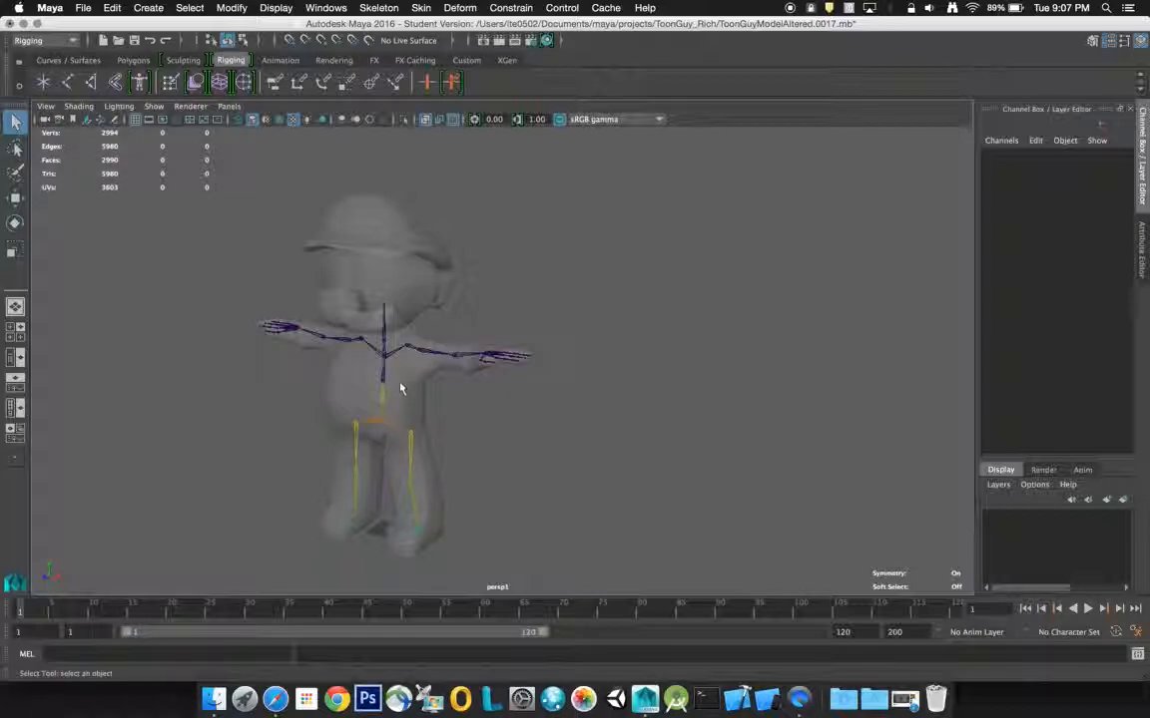
pyautogui.keyDown('alt'); pyautogui.moveTo(400, 385); pyautogui.dragTo(459, 391); pyautogui.keyUp('alt')
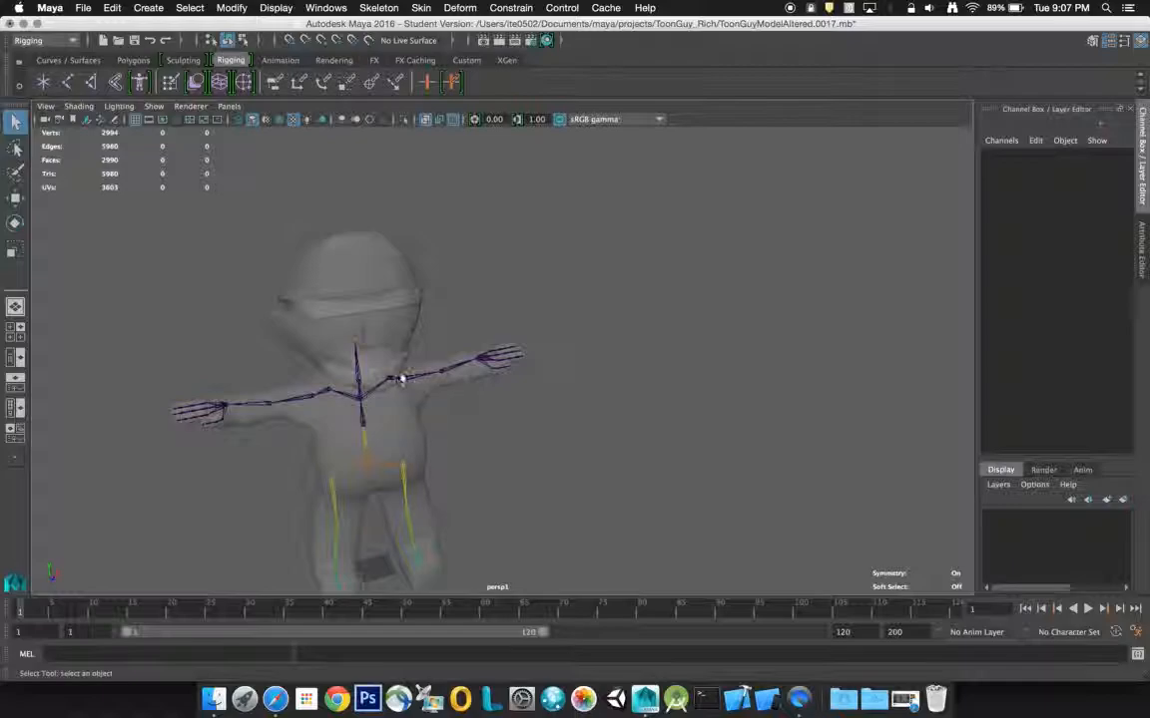
pyautogui.click(395, 379)
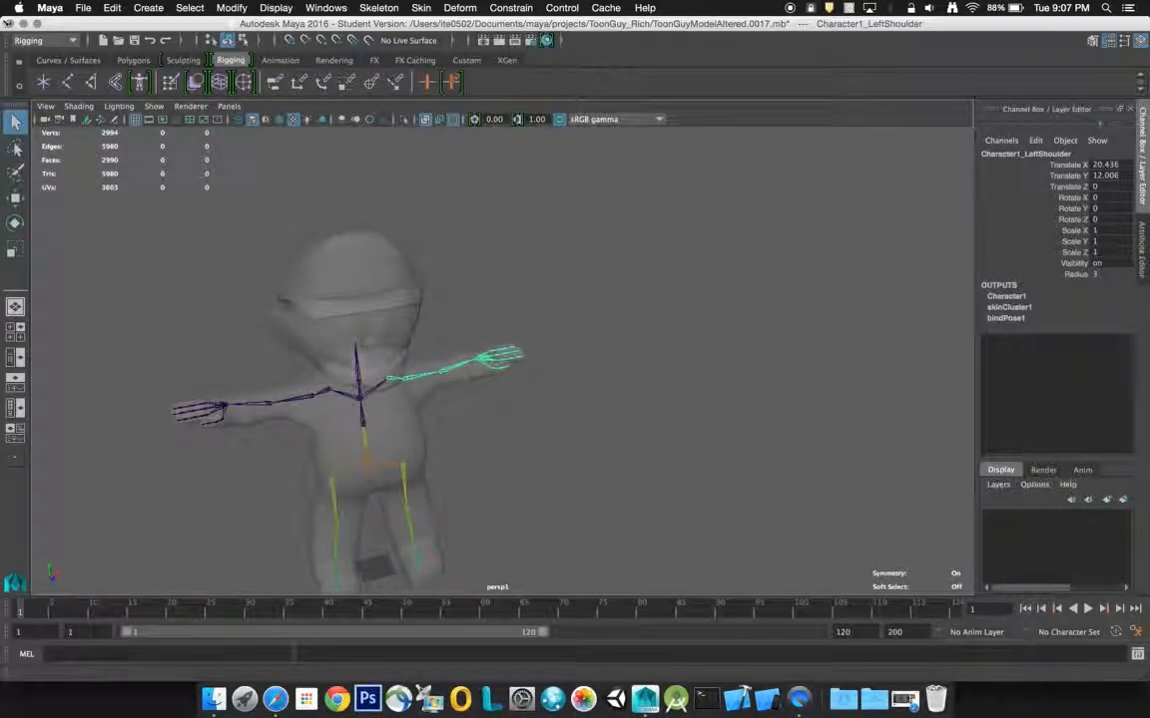
pyautogui.click(84, 8)
pyautogui.moveTo(50, 8)
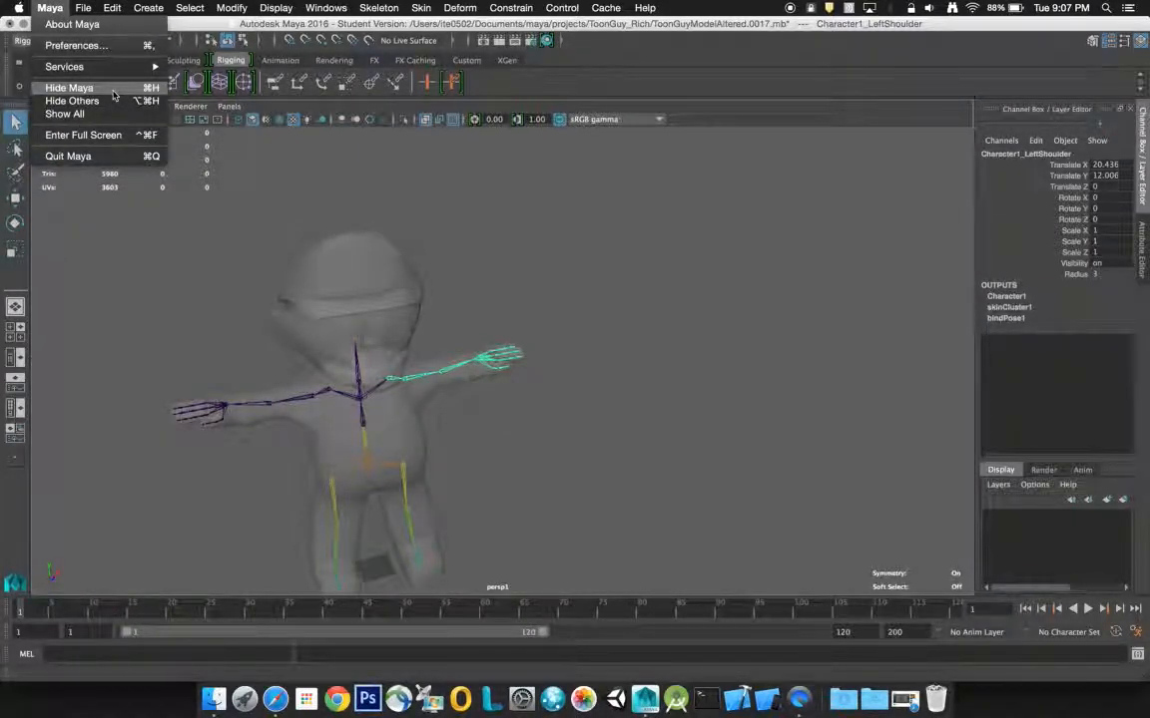
pyautogui.click(480, 251)
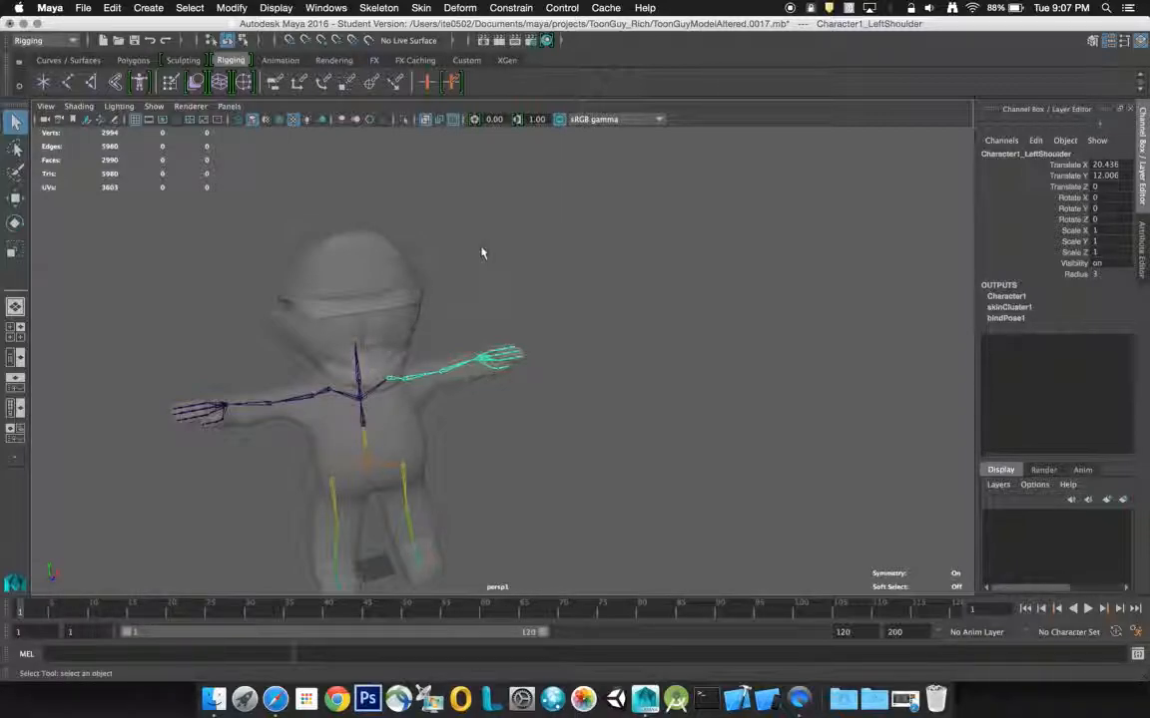
# - Reload a clean copy of ToonGuyModelAltered.0017.mb without saving changes
pyautogui.click(82, 6)
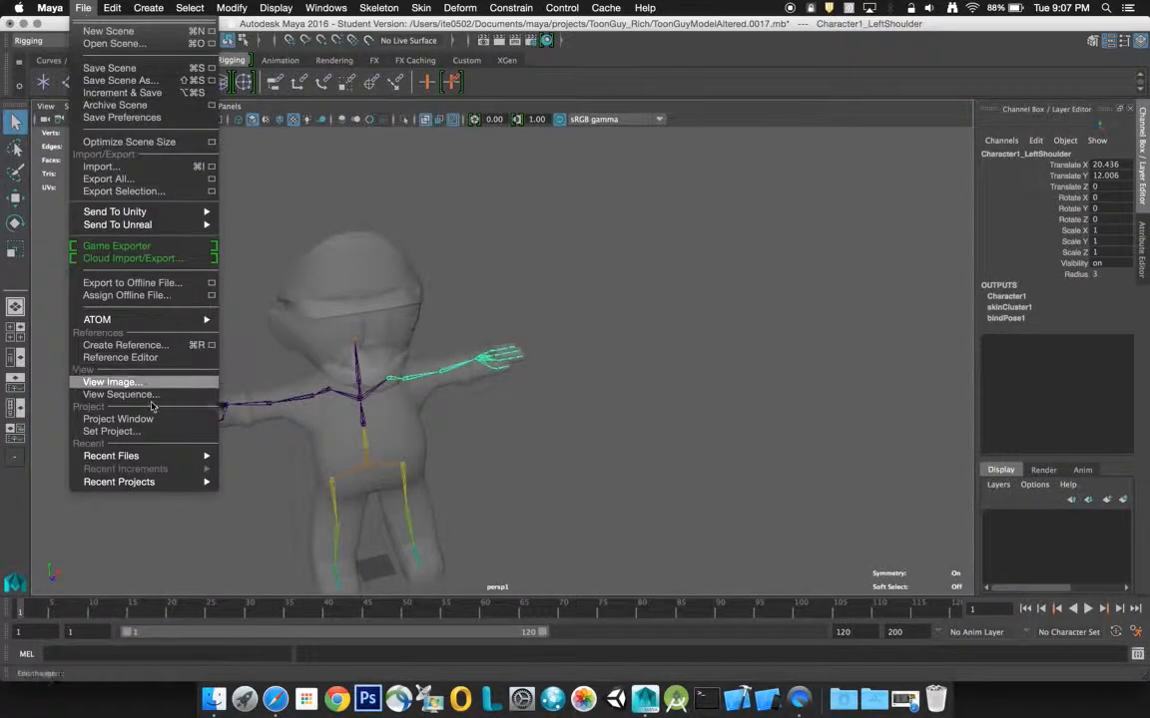
pyautogui.click(228, 456)
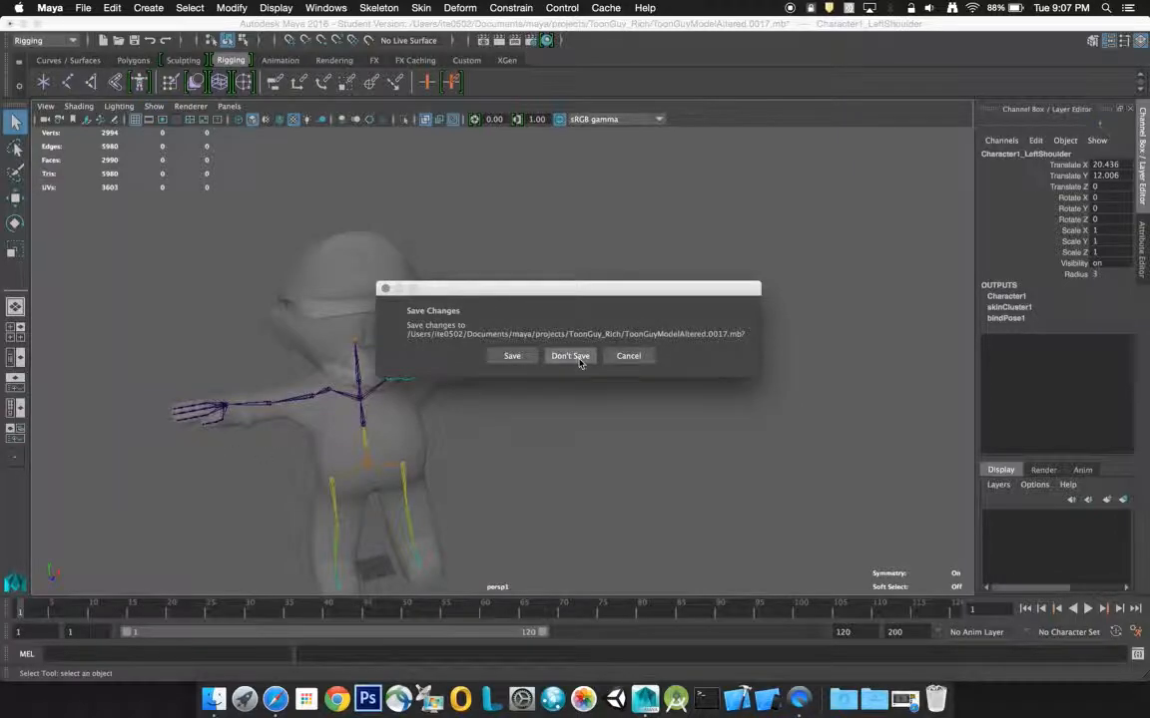
pyautogui.click(578, 357)
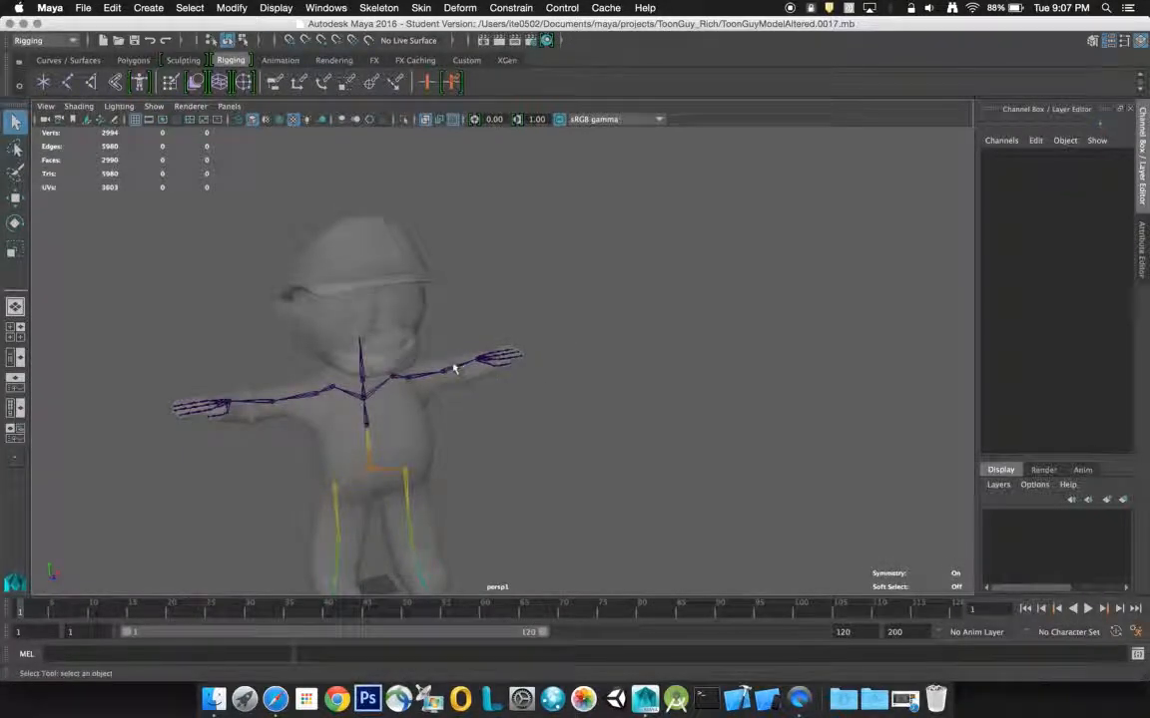
# - Inspect the left arm and shoulder joints up close, and check the whole character from farther away
pyautogui.click(451, 371)
pyautogui.click(506, 295)
pyautogui.click(385, 376)
pyautogui.scroll(3, 371, 322)
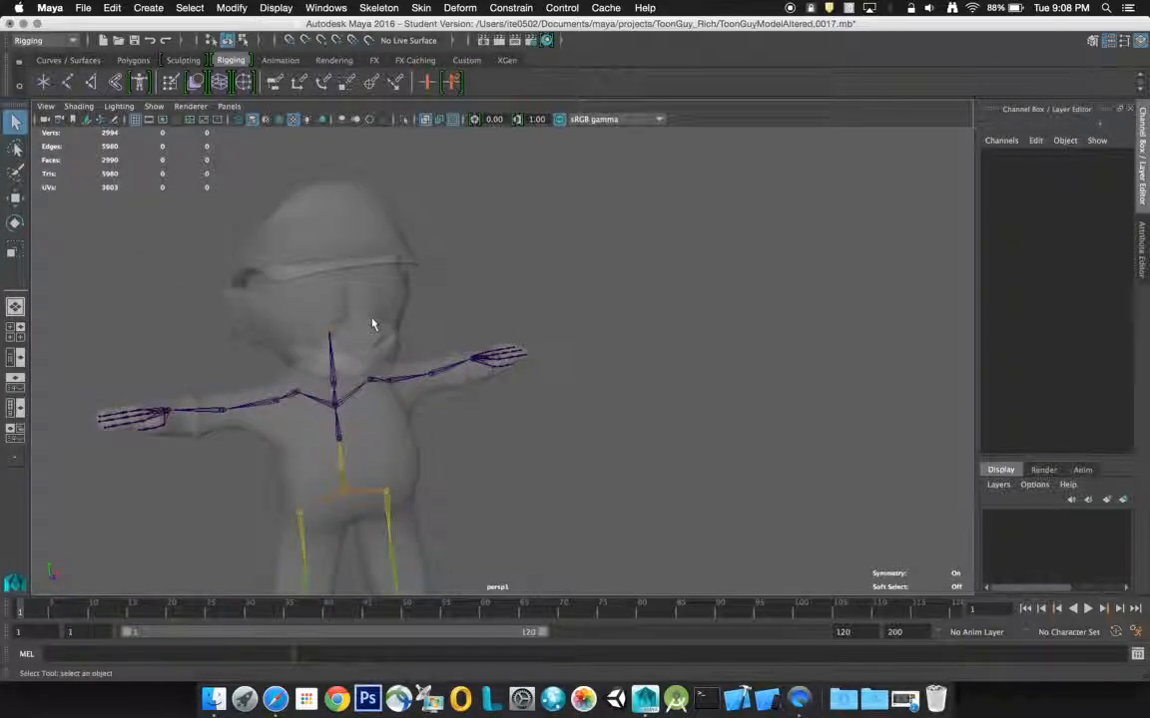
pyautogui.scroll(-6, 371, 320)
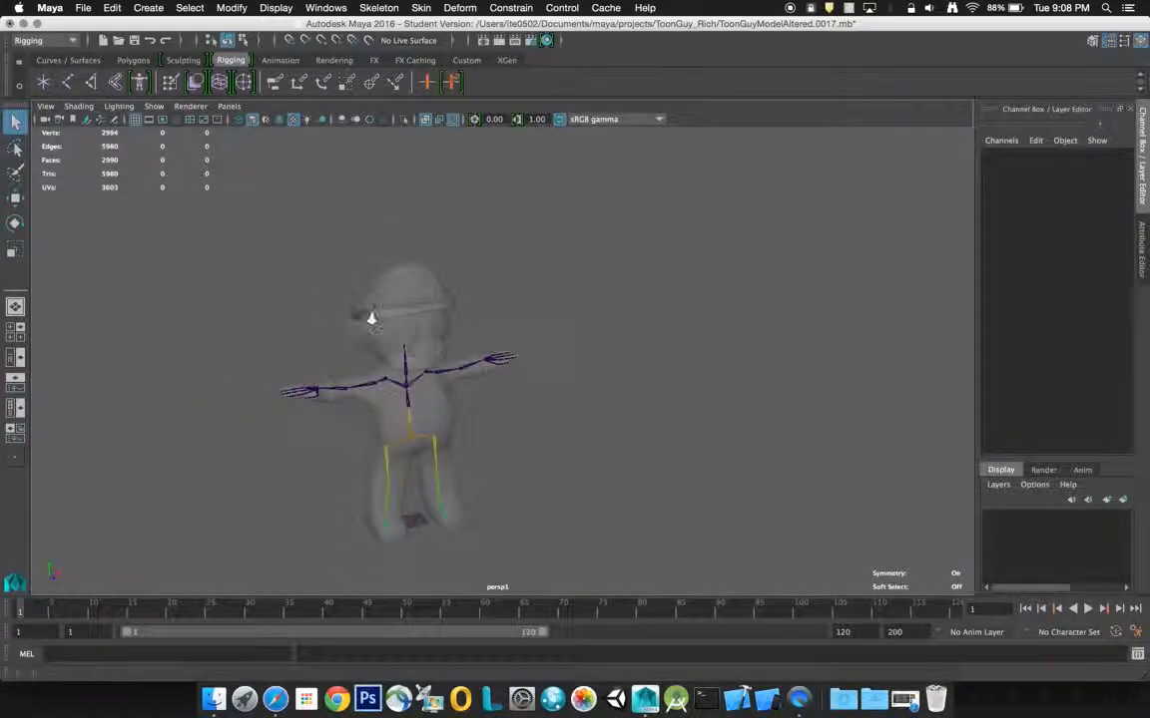
pyautogui.scroll(2, 370, 323)
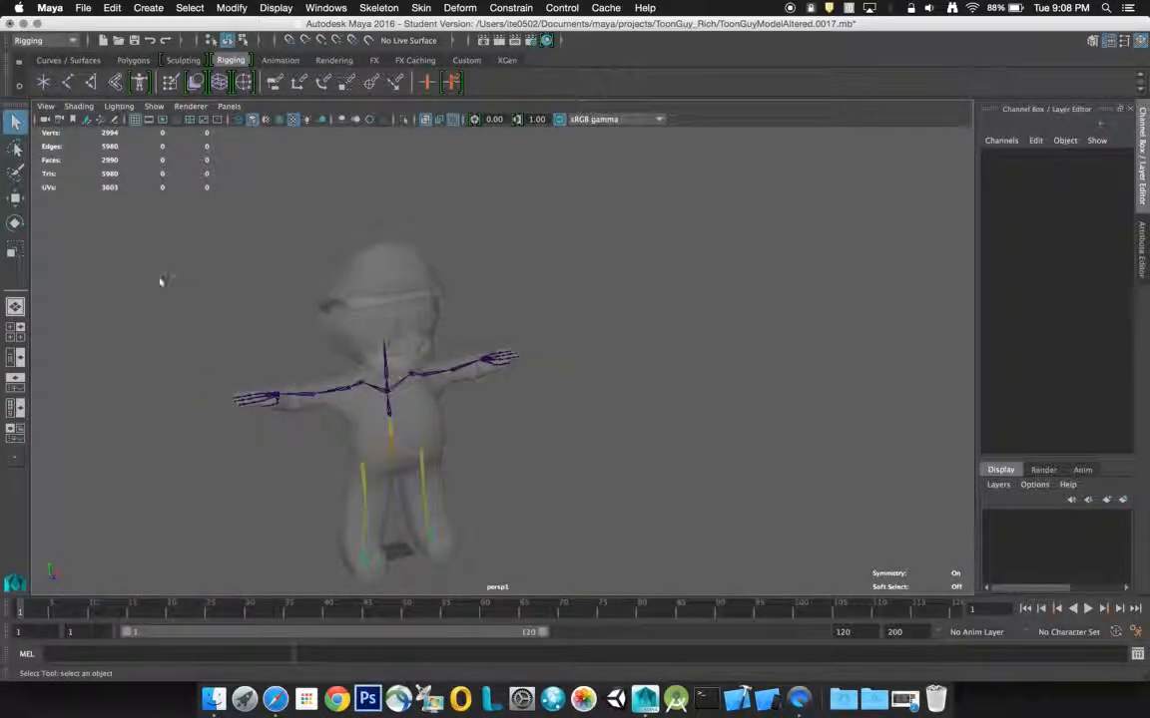
# - Switch to the Outliner and perspective layout, and frame the selected ToonGuyBody mesh in the view
pyautogui.click(15, 341)
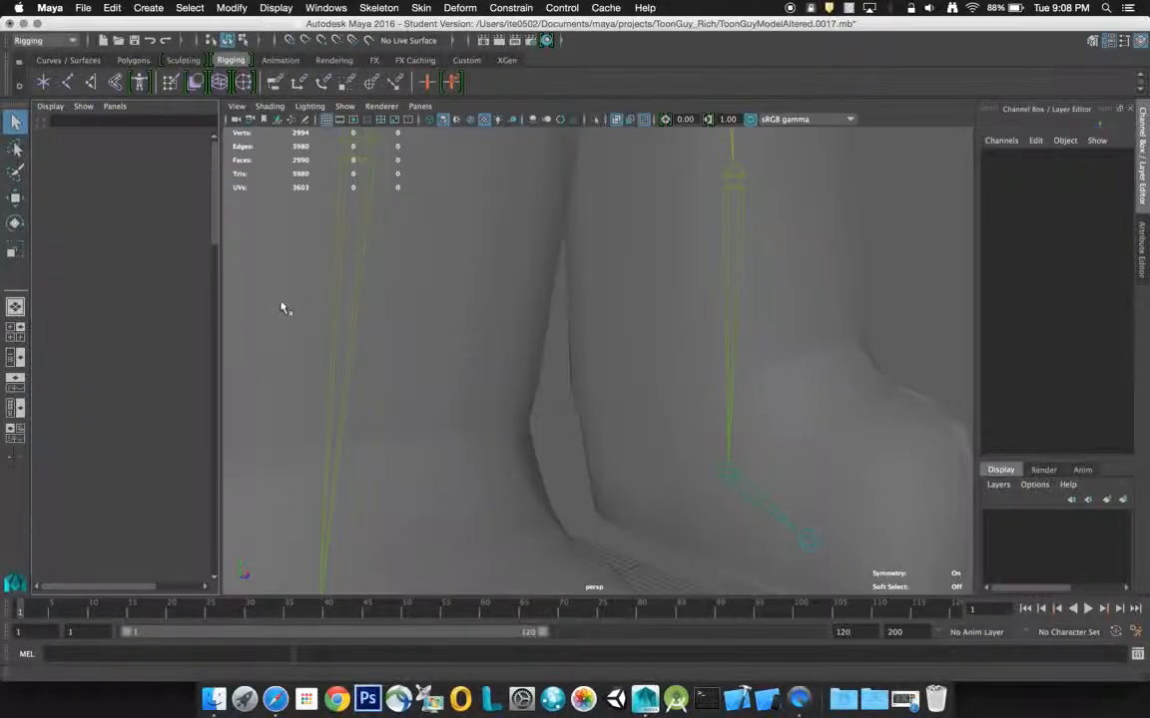
pyautogui.click(633, 321)
pyautogui.press('f')
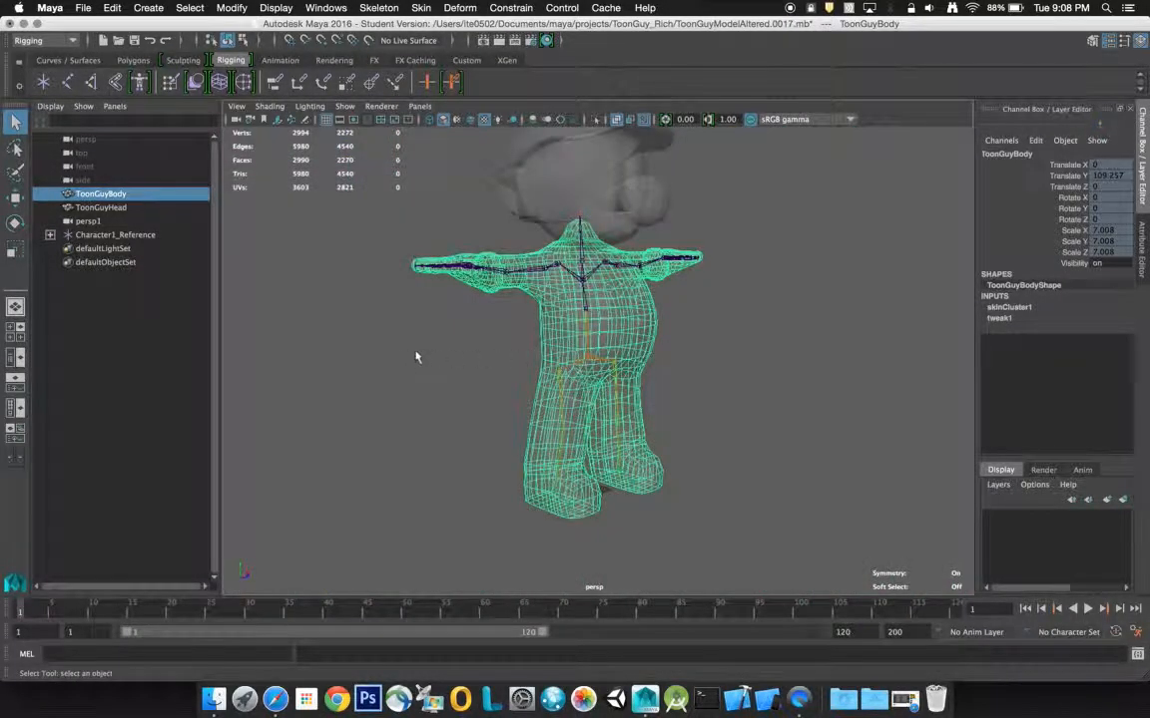
# - Try to unbind the skin with only the Character1_Reference skeleton selected
pyautogui.click(377, 323)
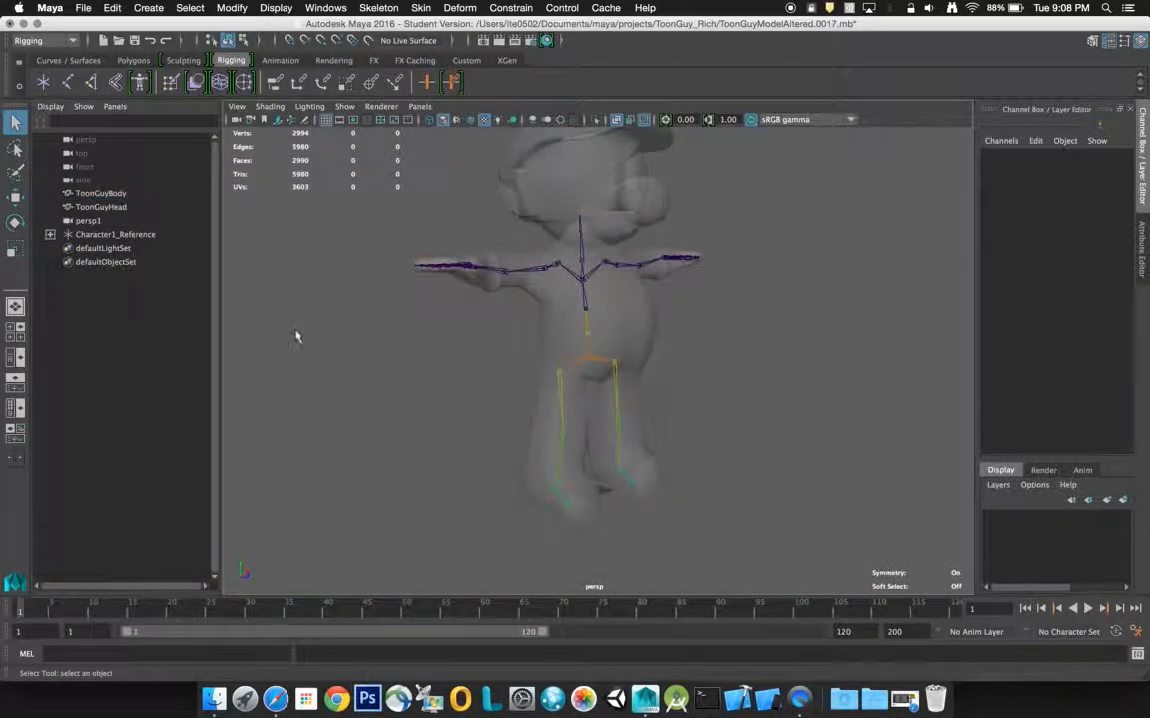
pyautogui.click(50, 235)
pyautogui.click(91, 236)
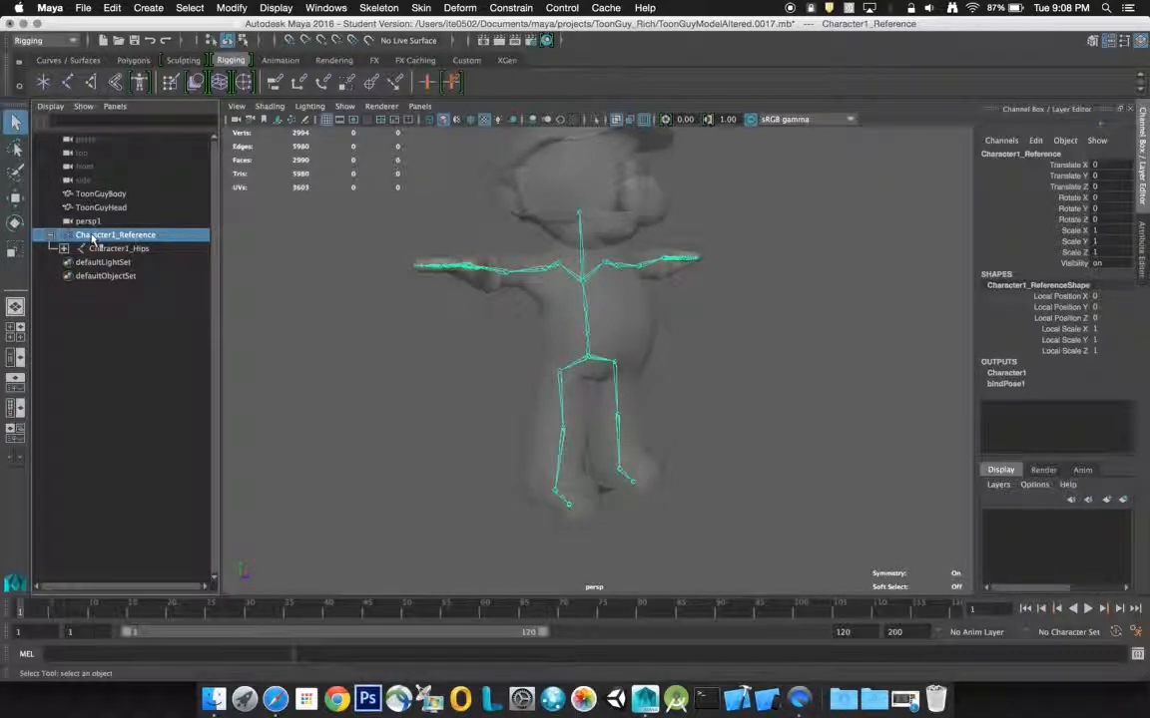
pyautogui.click(420, 7)
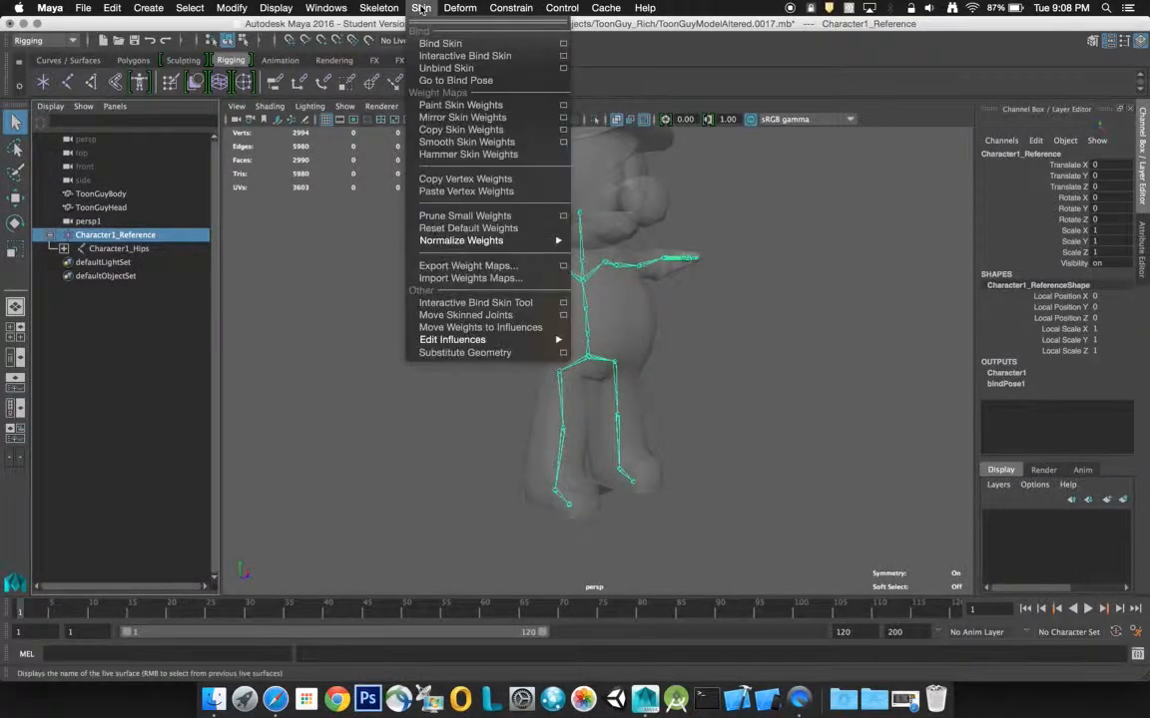
pyautogui.click(469, 69)
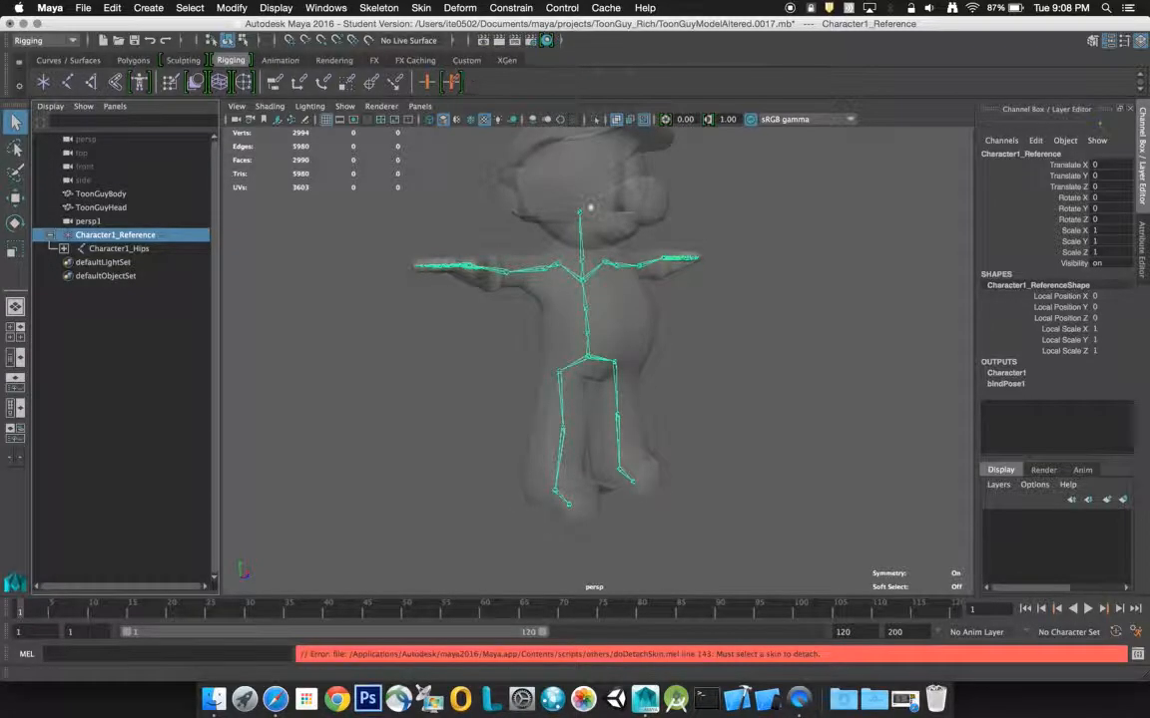
# - Unbind the skin of the ToonGuyBody and ToonGuyHead meshes, and clear the selection
pyautogui.click(613, 326)
pyautogui.keyDown('shift'); pyautogui.click(583, 174); pyautogui.keyUp('shift')
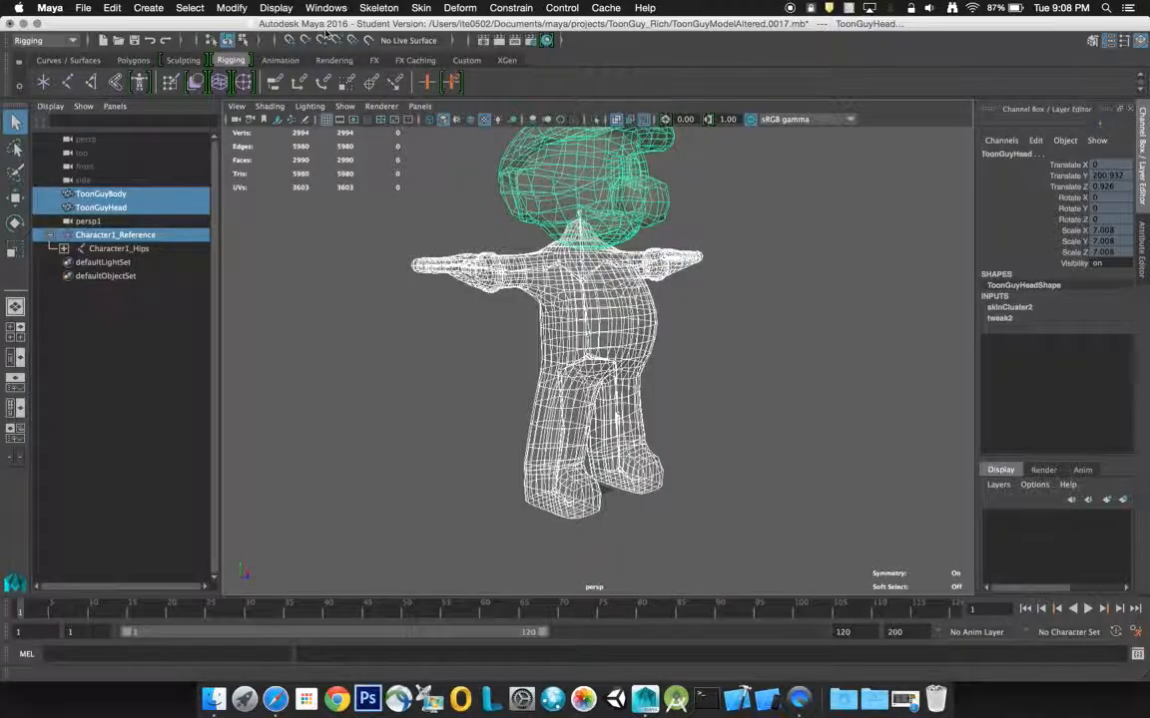
pyautogui.click(419, 8)
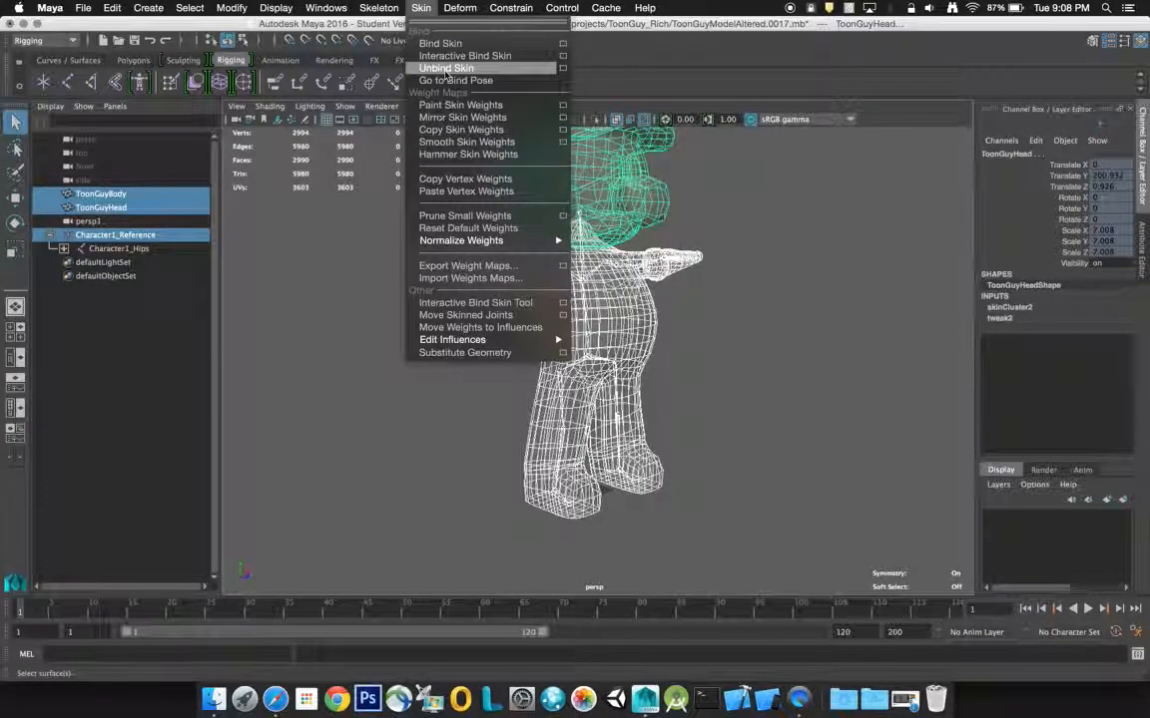
pyautogui.click(448, 70)
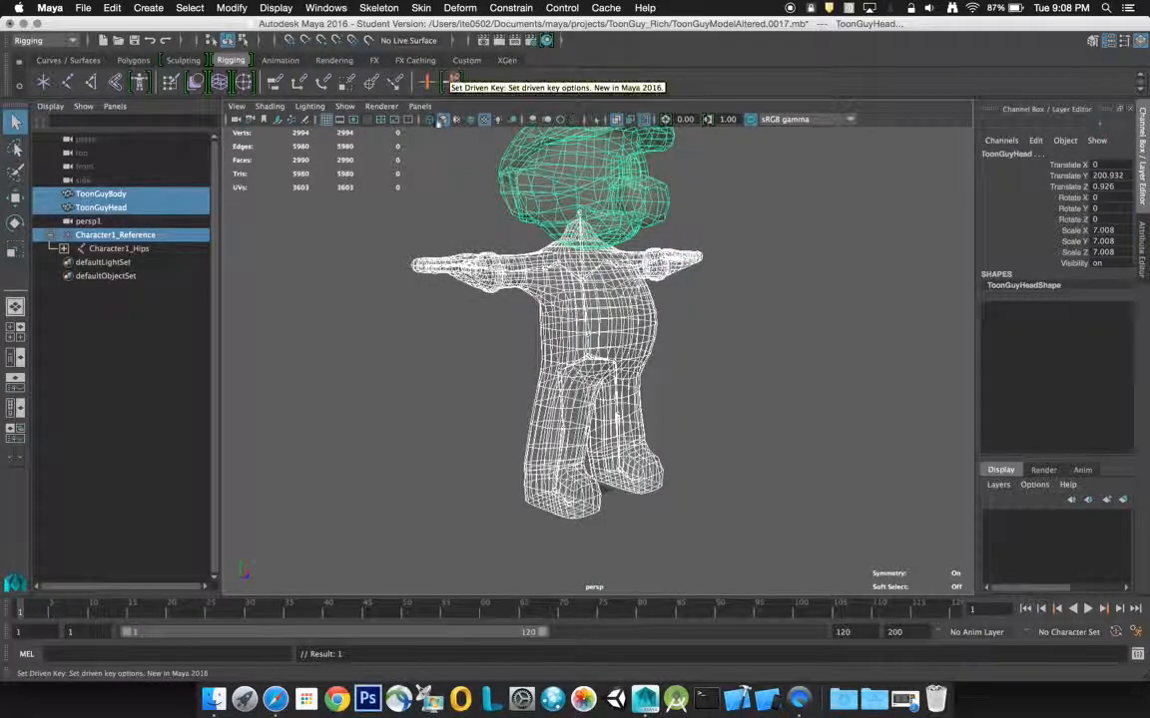
pyautogui.click(377, 250)
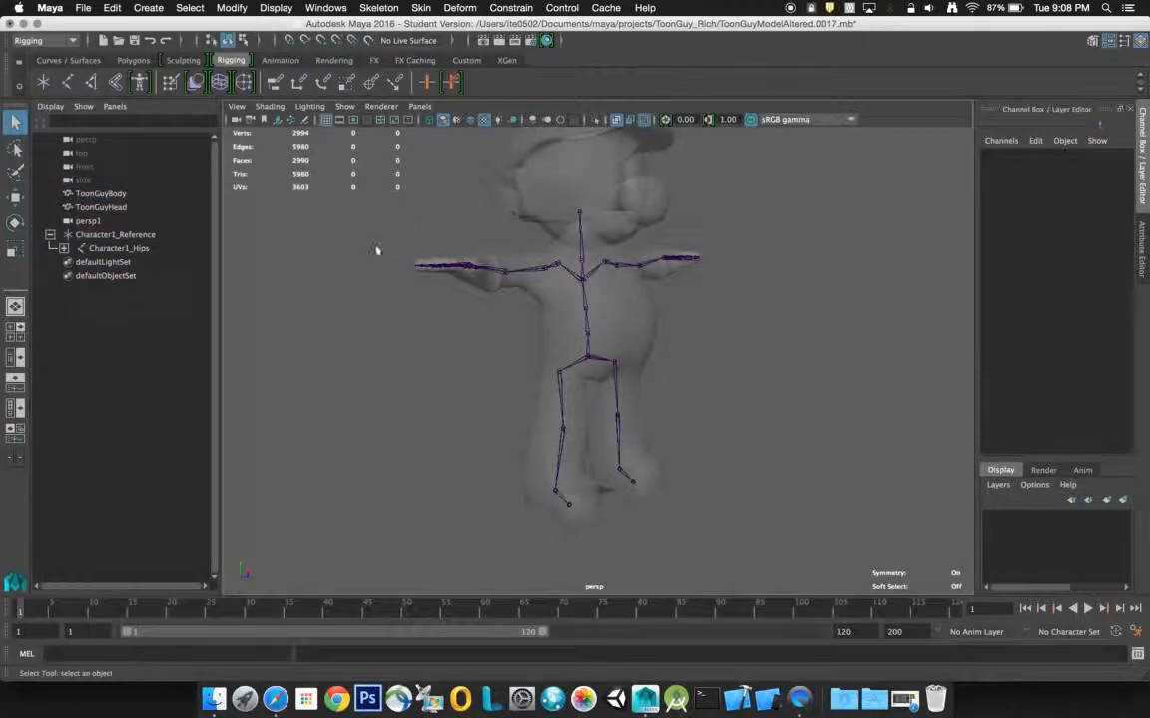
# - Delete the old Character1_Reference skeleton hierarchy from the scene
pyautogui.click(113, 236)
pyautogui.press('Delete')
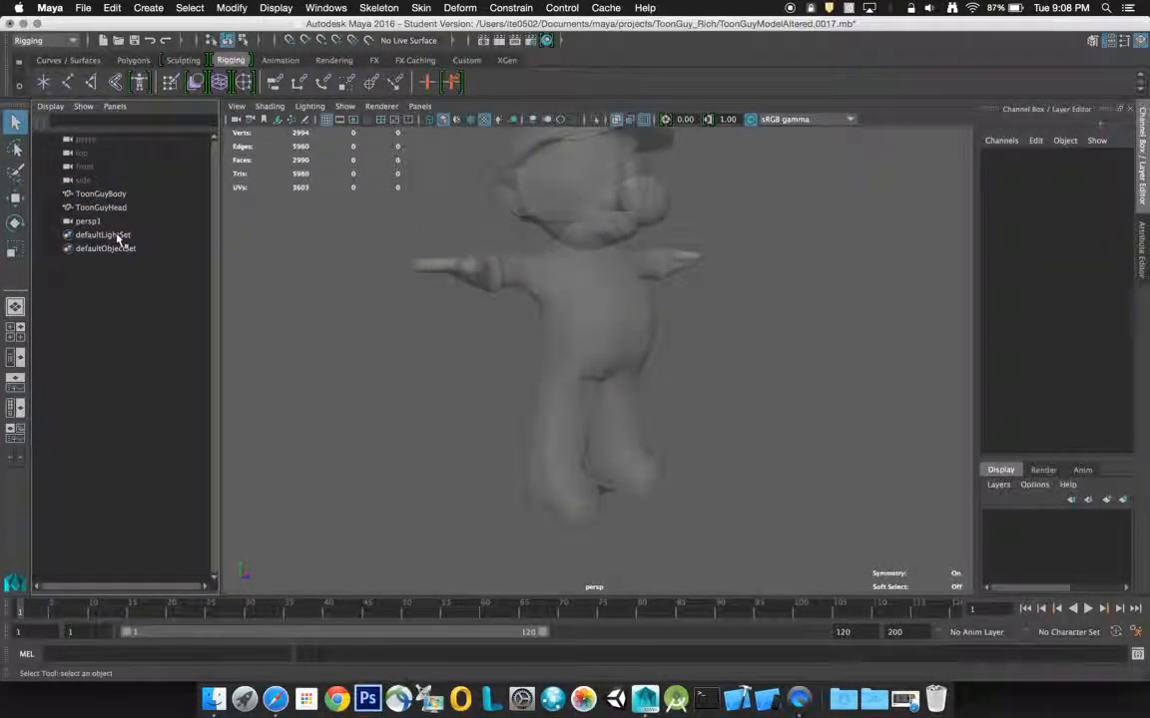
pyautogui.keyDown('alt'); pyautogui.moveTo(598, 341); pyautogui.dragTo(522, 351); pyautogui.keyUp('alt')
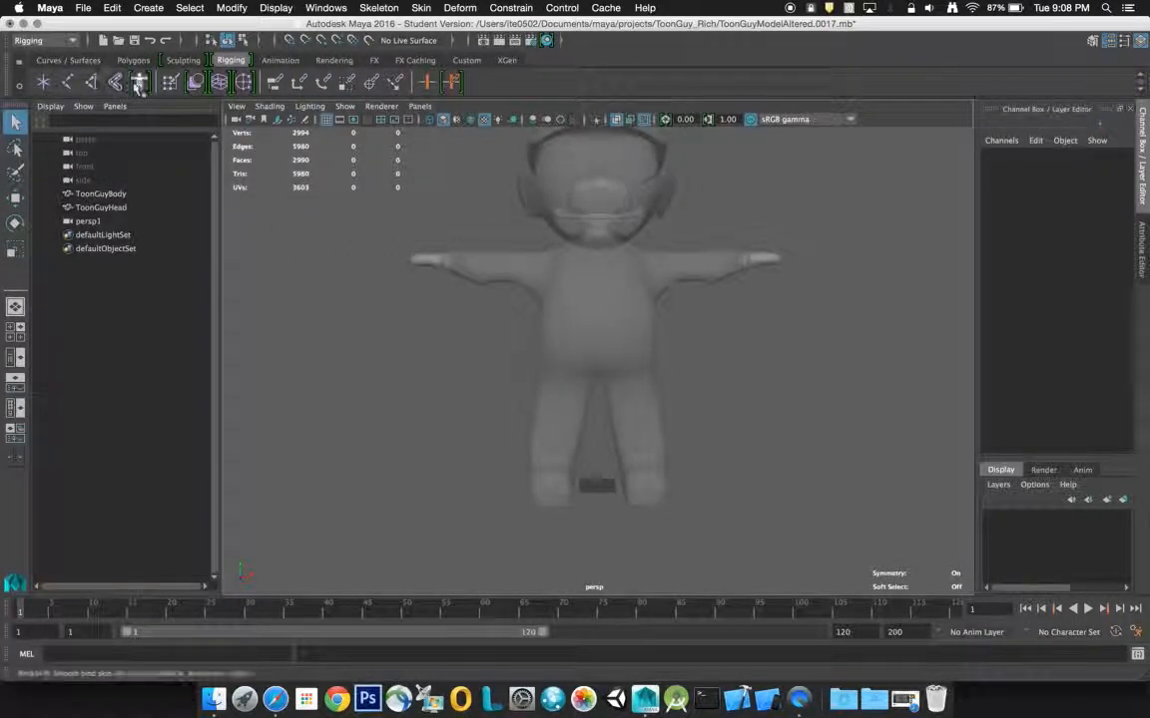
# - Switch to a single perspective view and create a new HumanIK skeleton for the character
pyautogui.click(17, 358)
pyautogui.click(15, 307)
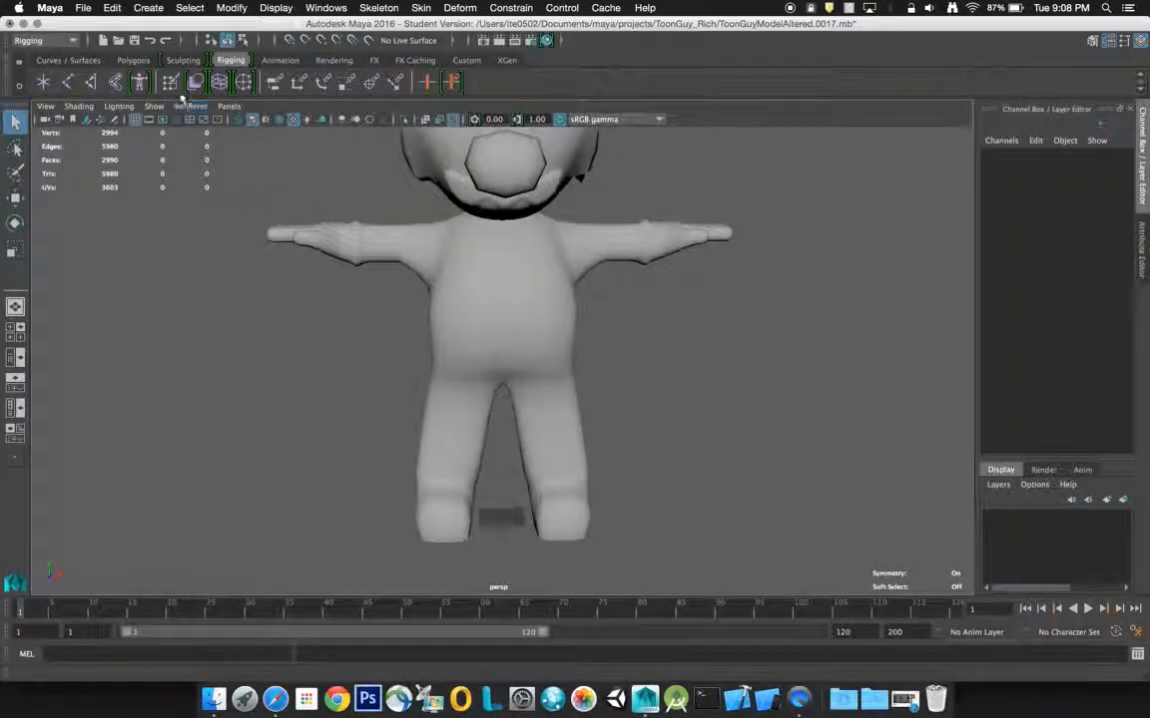
pyautogui.click(141, 83)
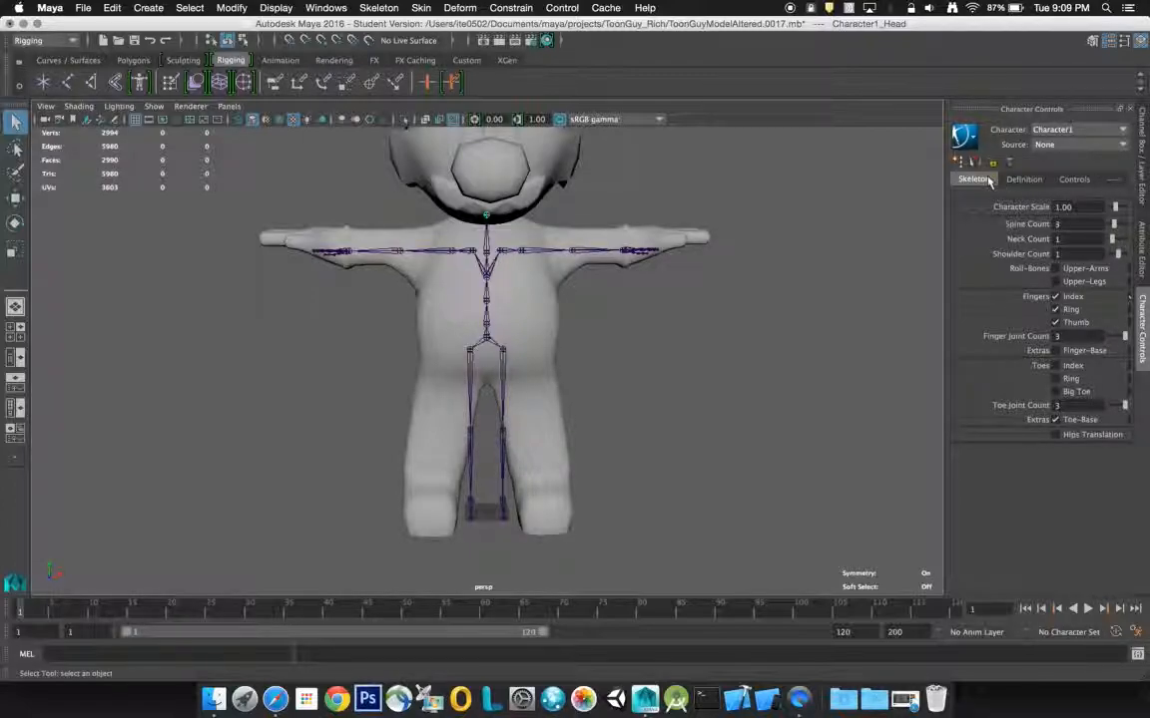
# - Move the left upper leg joint slightly outward from the hips
pyautogui.click(503, 367)
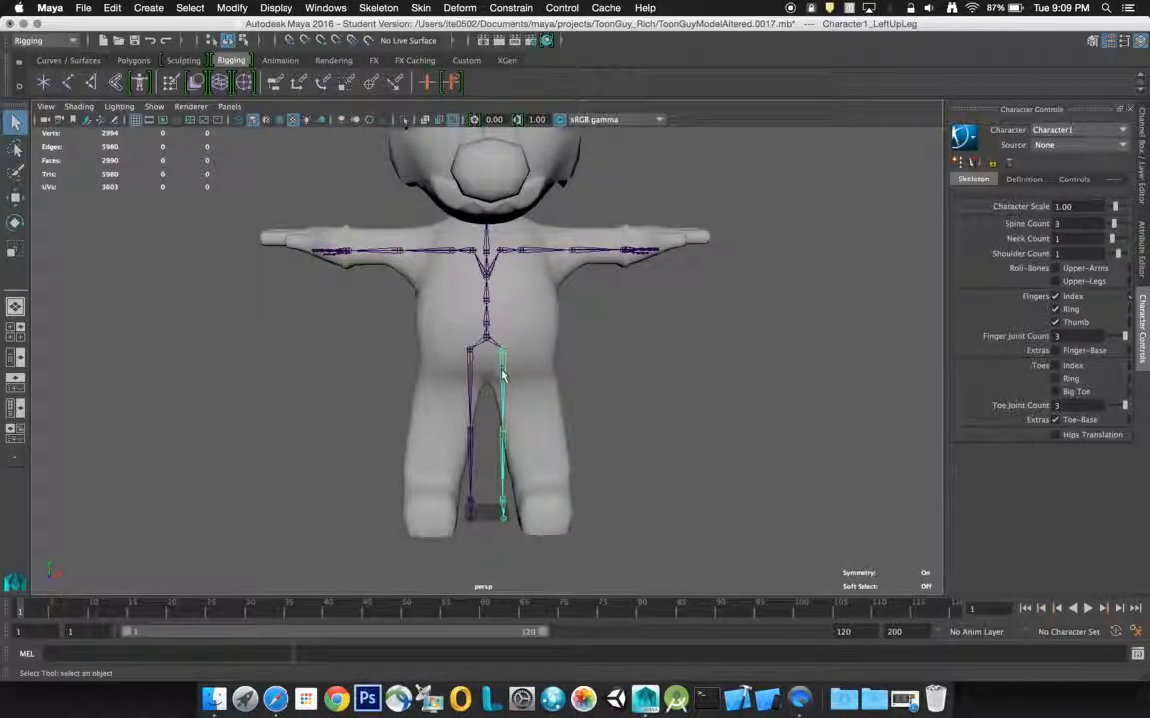
pyautogui.click(14, 197)
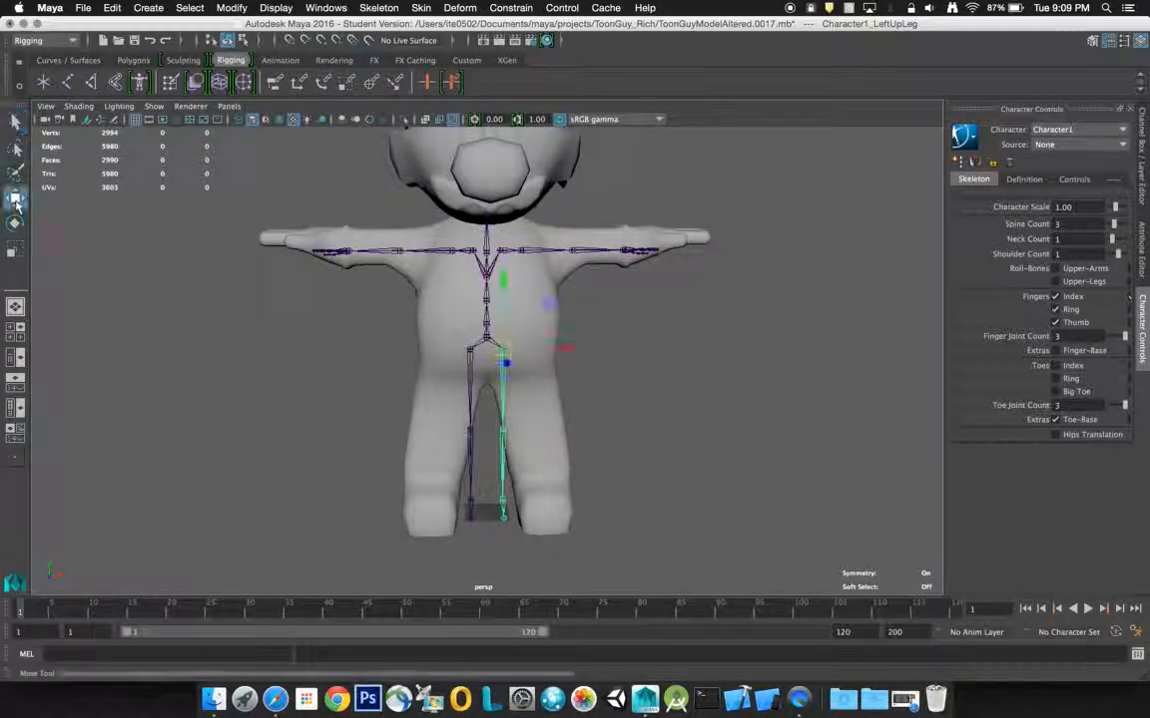
pyautogui.moveTo(558, 350); pyautogui.dragTo(561, 352)
# - Lower the whole skeleton slightly by its hips joint so it sits deeper in the pelvis
pyautogui.click(477, 342)
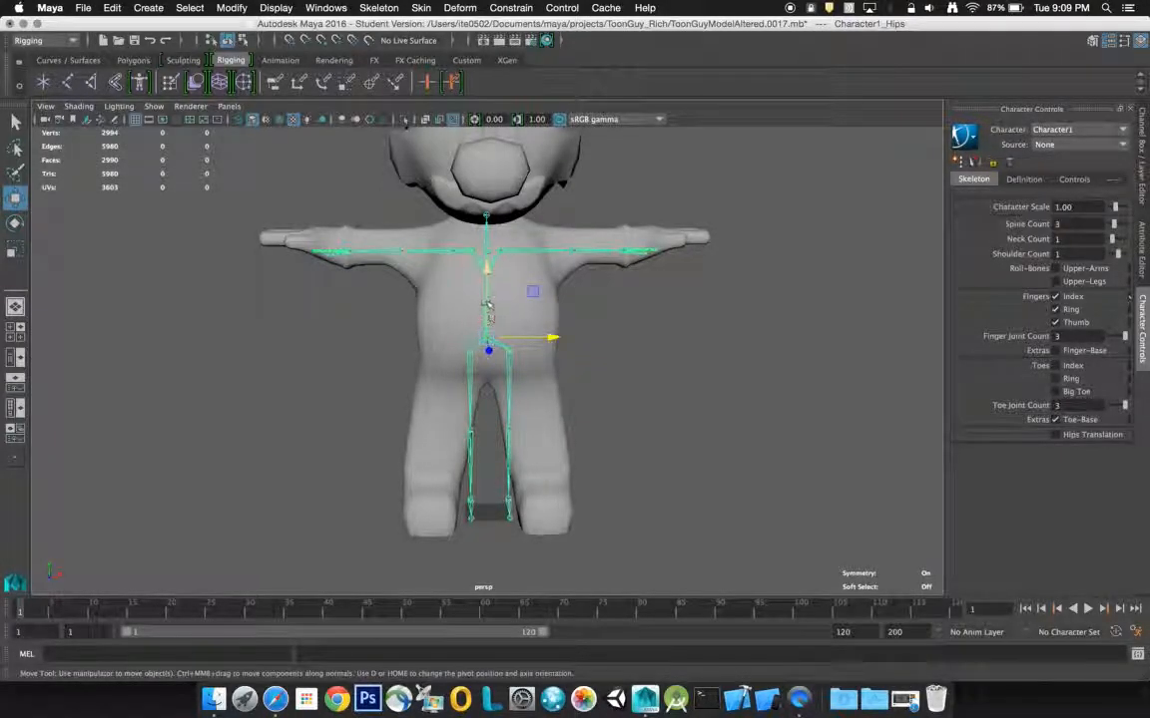
pyautogui.click(487, 292)
pyautogui.moveTo(487, 296); pyautogui.dragTo(487, 307)
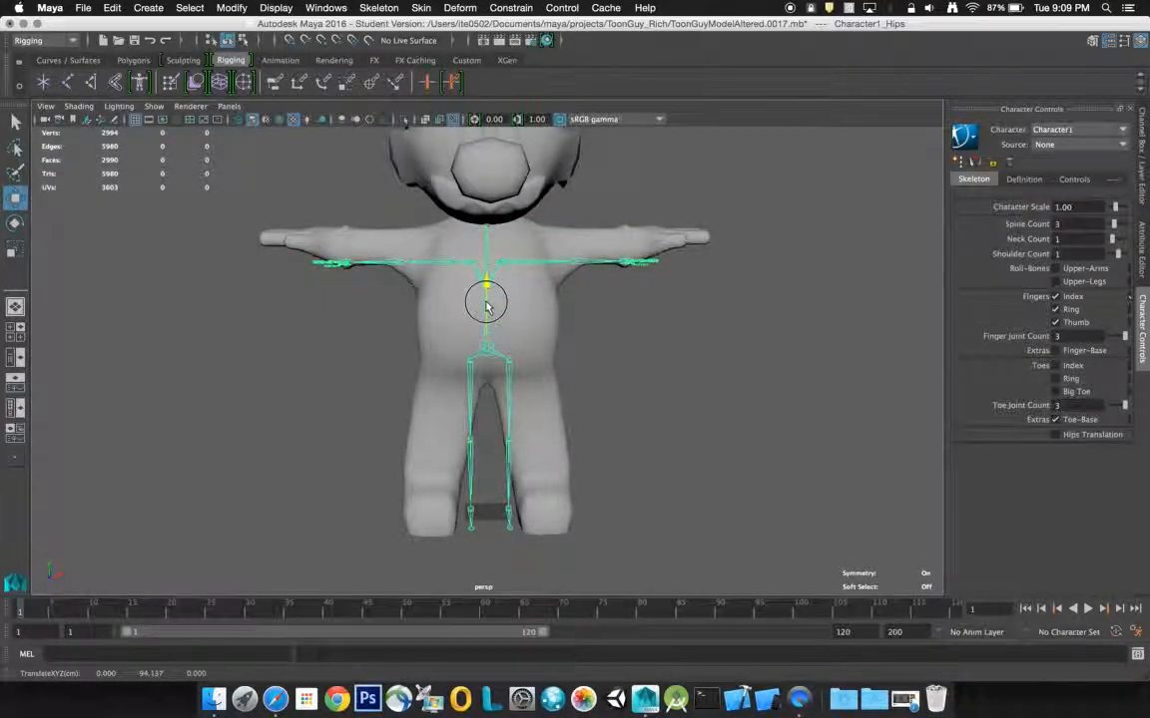
# - Move the left upper leg joint outward and down into the thigh, to about X 24.5 cm and Y 84.1 cm
pyautogui.click(523, 371)
pyautogui.moveTo(559, 359); pyautogui.dragTo(576, 365)
pyautogui.moveTo(531, 304); pyautogui.dragTo(534, 343)
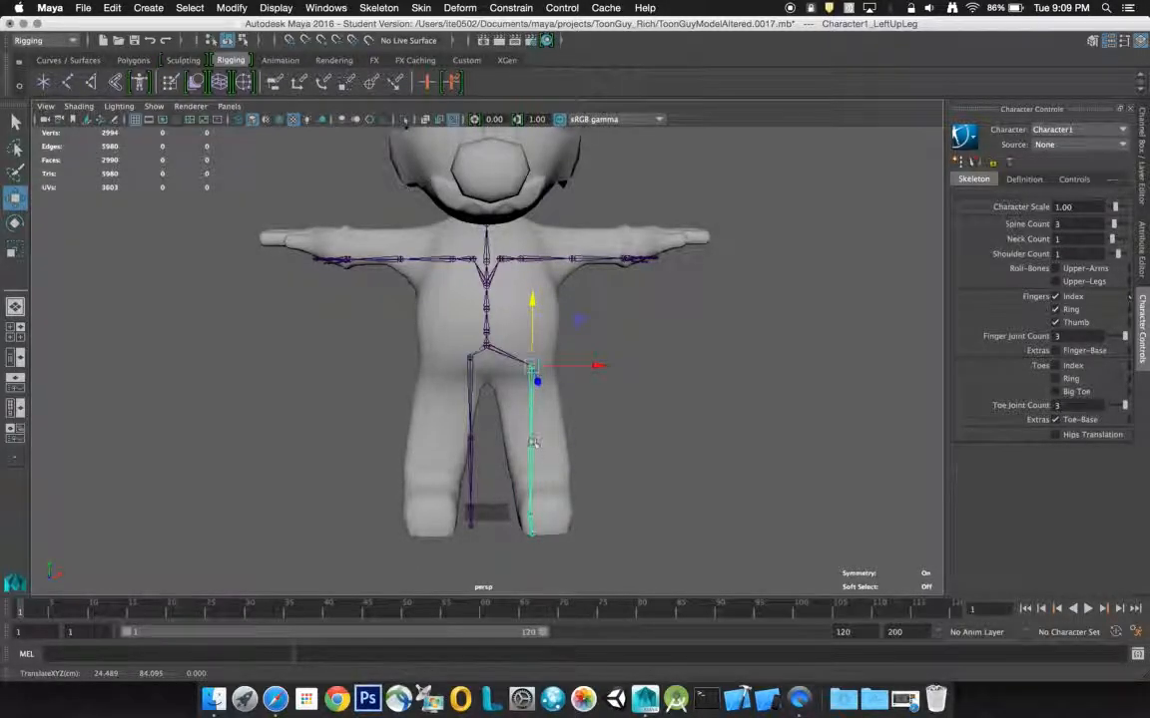
# - Shift the left knee joint outward into the leg, and raise the left foot joint to the ankle
pyautogui.click(534, 448)
pyautogui.moveTo(539, 448); pyautogui.dragTo(619, 438)
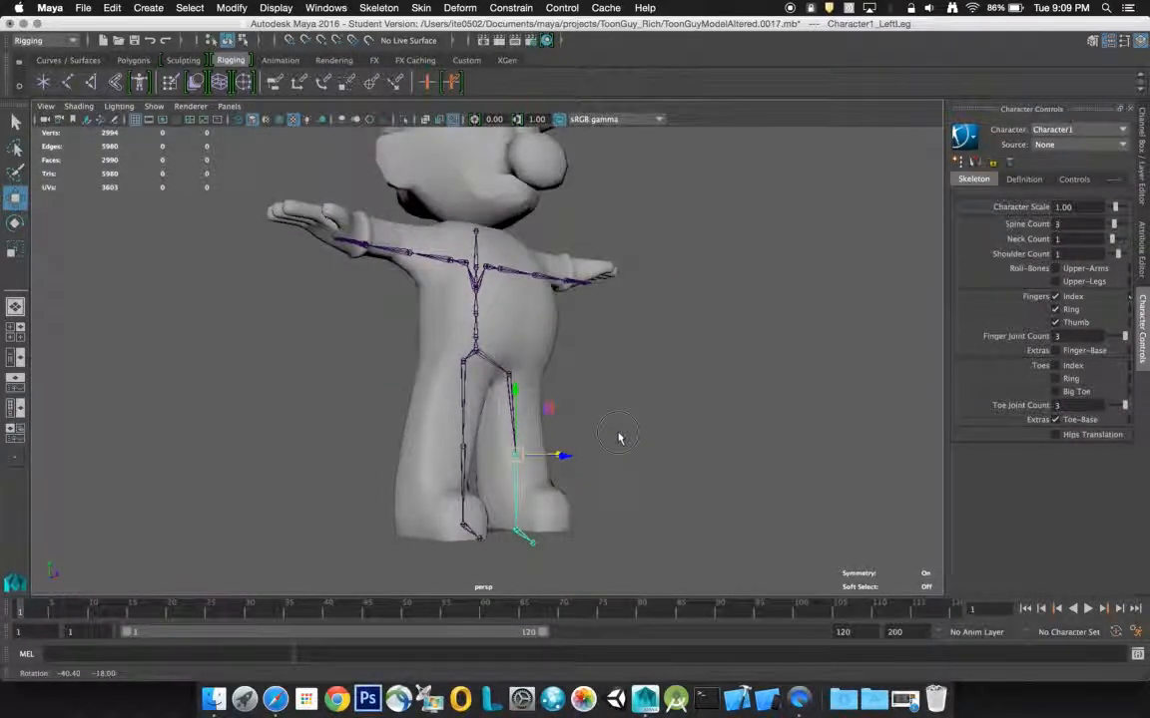
pyautogui.click(518, 536)
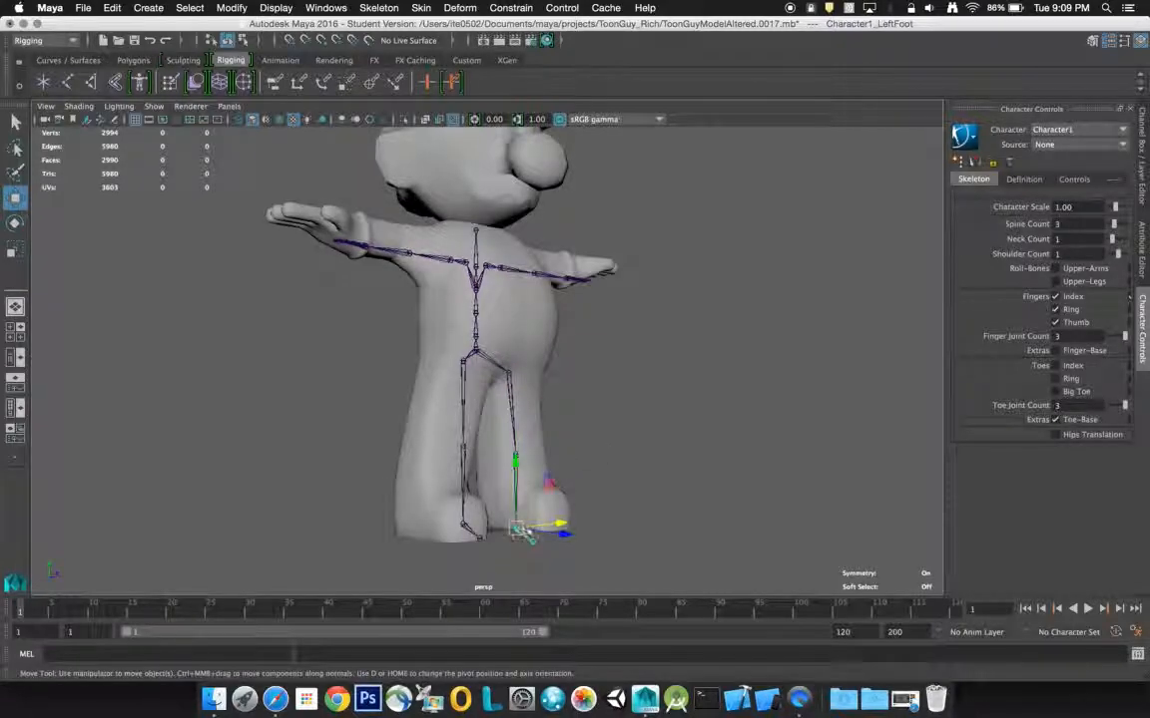
pyautogui.moveTo(518, 502); pyautogui.dragTo(516, 489)
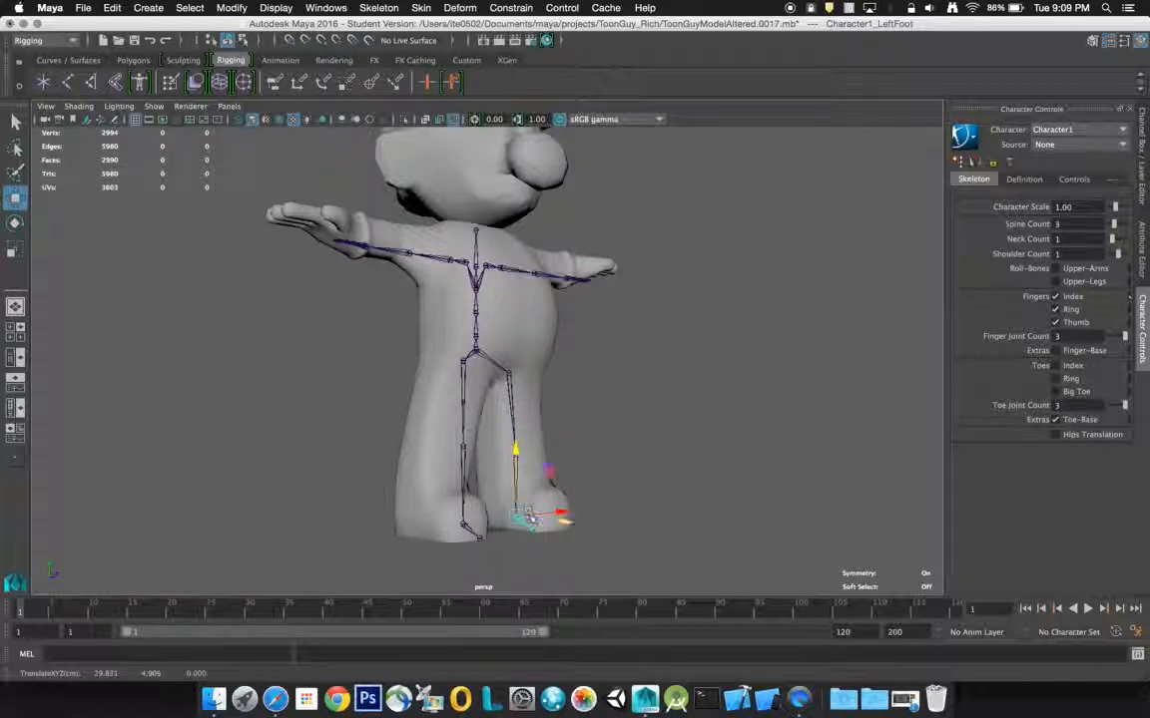
# - Position the left toe base joint forward inside the front of the left foot
pyautogui.click(534, 524)
pyautogui.moveTo(533, 501); pyautogui.dragTo(382, 499)
pyautogui.moveTo(445, 540); pyautogui.dragTo(539, 521)
pyautogui.click(504, 517)
pyautogui.click(461, 518)
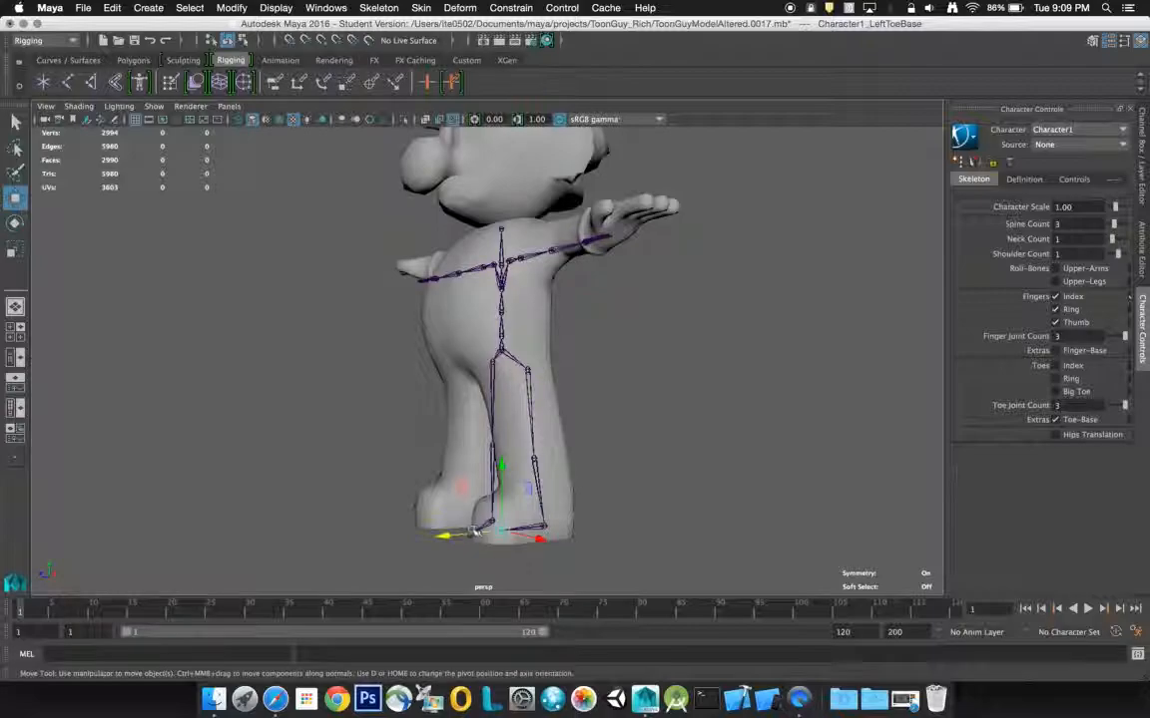
pyautogui.moveTo(465, 535); pyautogui.dragTo(589, 535)
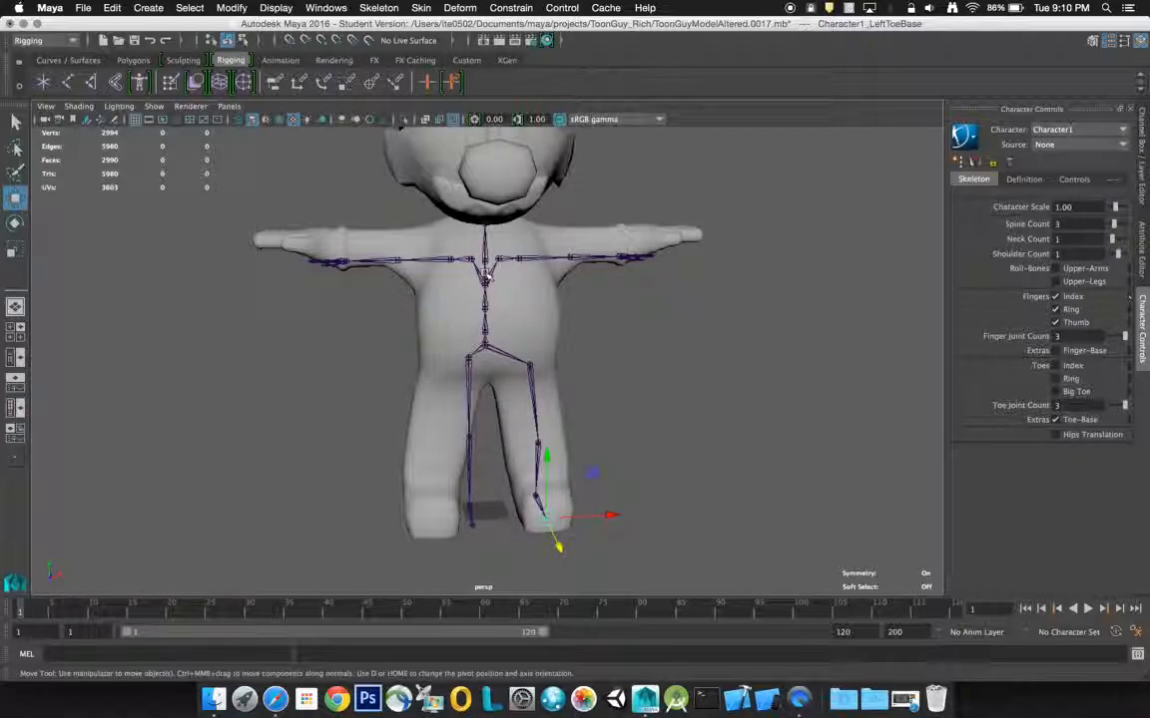
# - Raise the upper spine joint (Spine2) to bring the arm joints up to the height of the mesh arms
pyautogui.click(485, 276)
pyautogui.moveTo(485, 243); pyautogui.dragTo(483, 228)
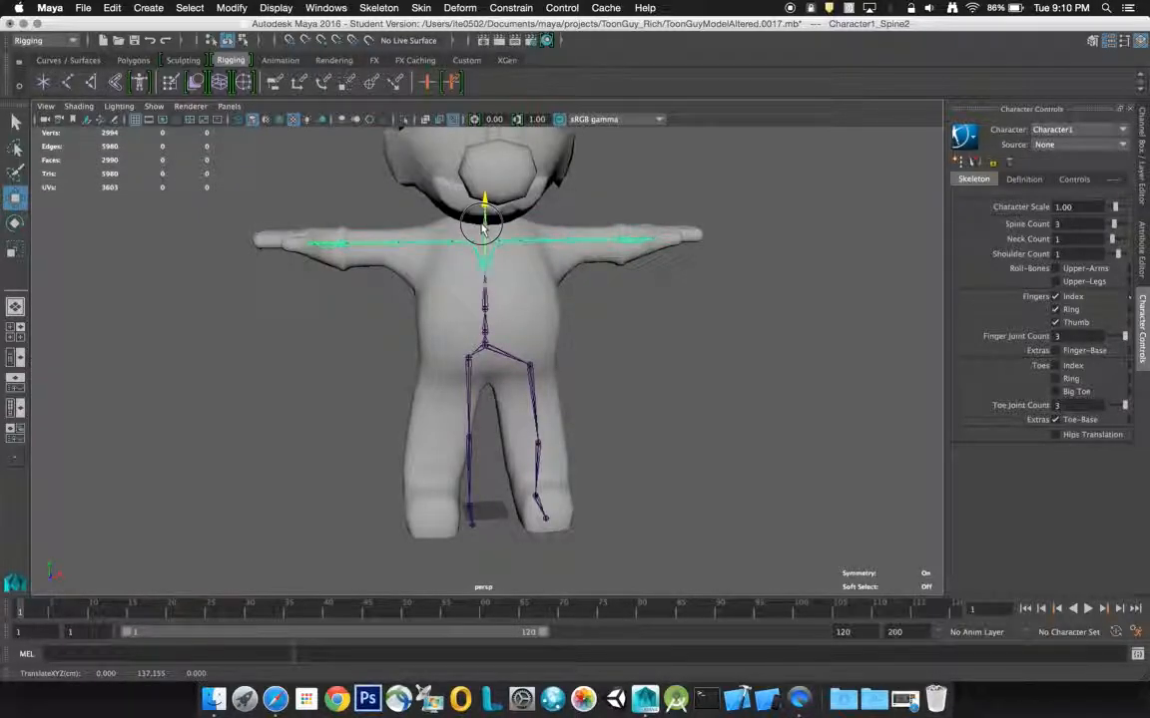
pyautogui.moveTo(483, 229); pyautogui.dragTo(483, 231)
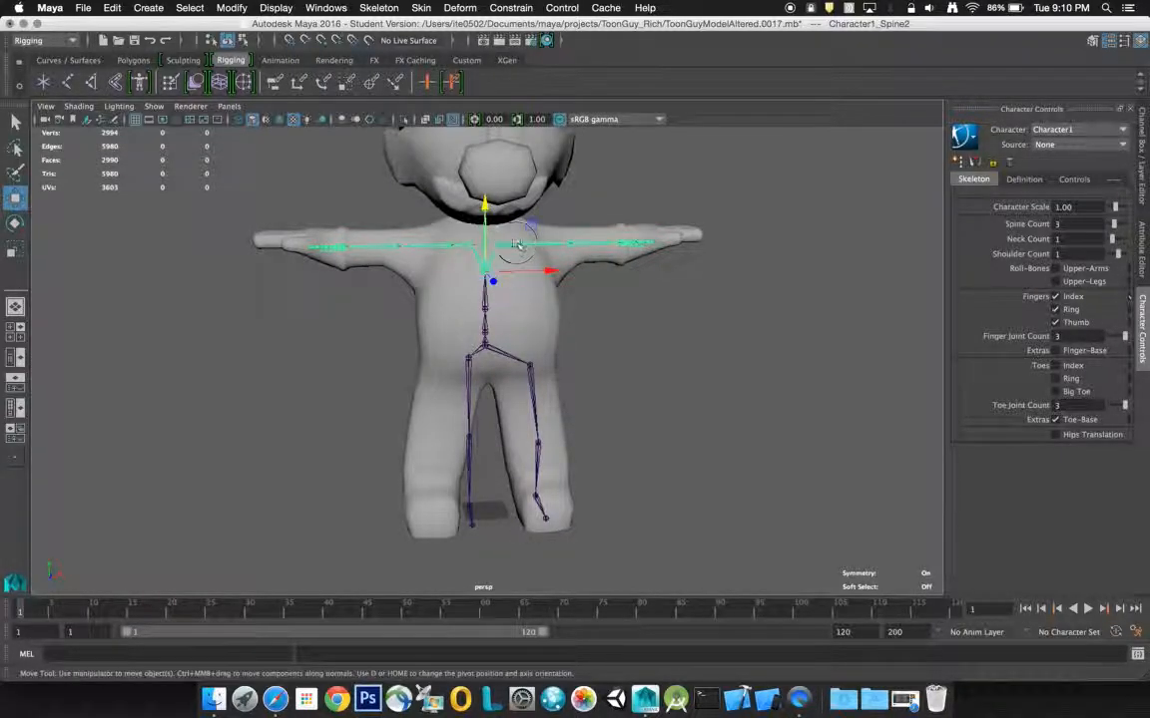
# - Move the left shoulder joint outward toward the arm, to about X 20 cm
pyautogui.click(519, 244)
pyautogui.moveTo(546, 250); pyautogui.dragTo(581, 247)
pyautogui.click(504, 239)
pyautogui.moveTo(539, 243); pyautogui.dragTo(564, 246)
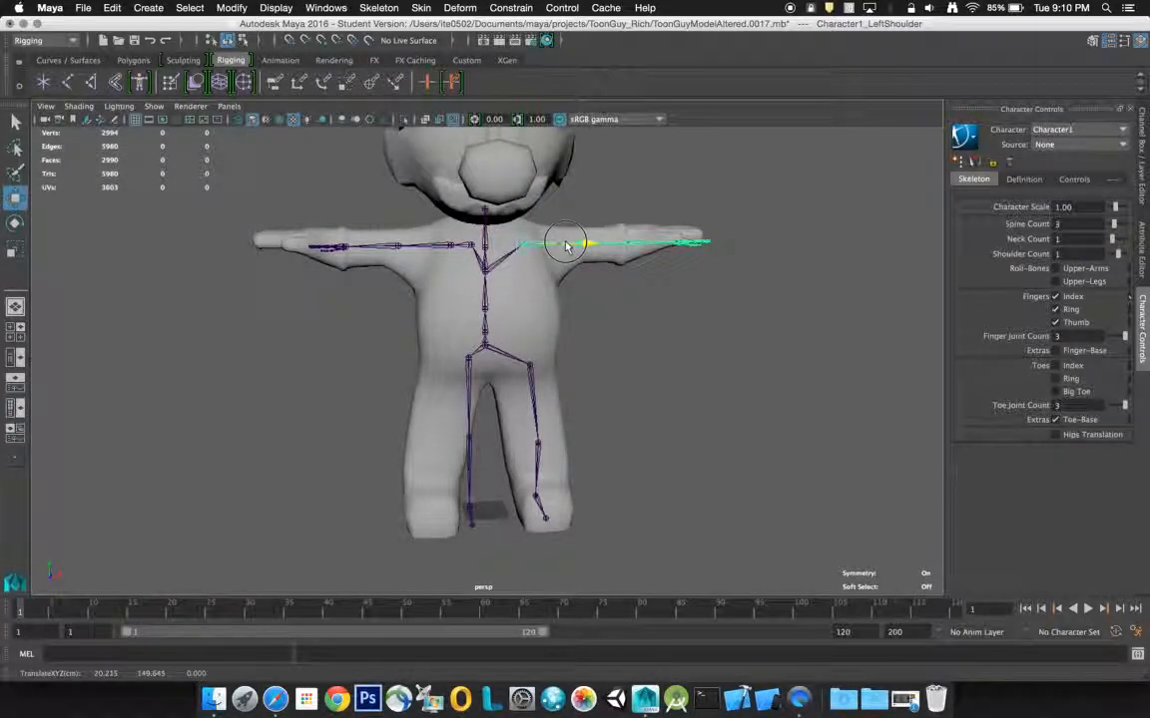
# - Raise the lowest spine joint above the hips to about Y 110 cm
pyautogui.keyDown('alt'); pyautogui.moveTo(583, 245); pyautogui.dragTo(546, 237); pyautogui.keyUp('alt')
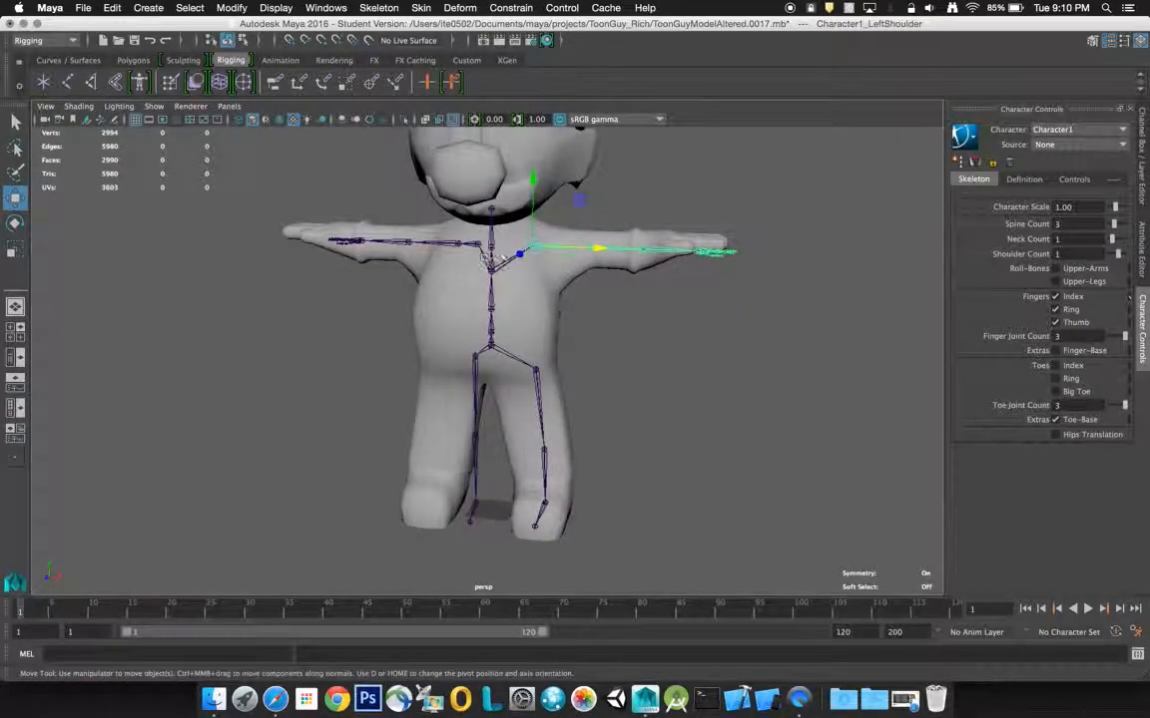
pyautogui.click(491, 308)
pyautogui.press('Up')
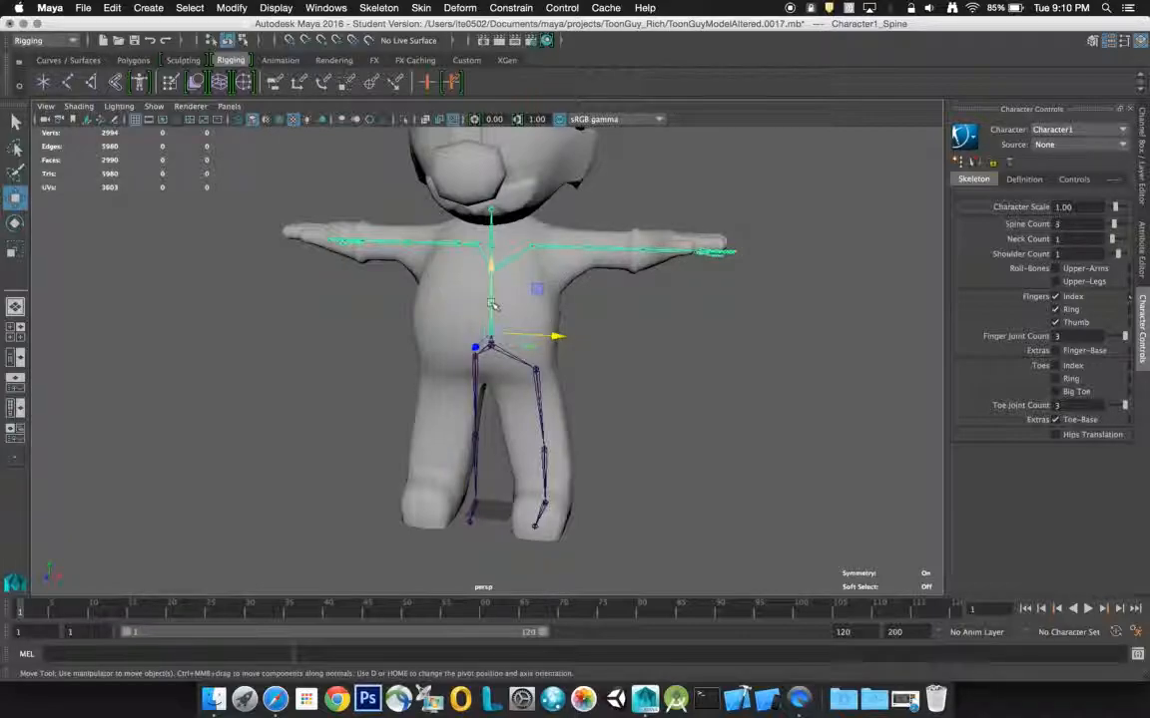
pyautogui.moveTo(490, 297); pyautogui.dragTo(490, 257)
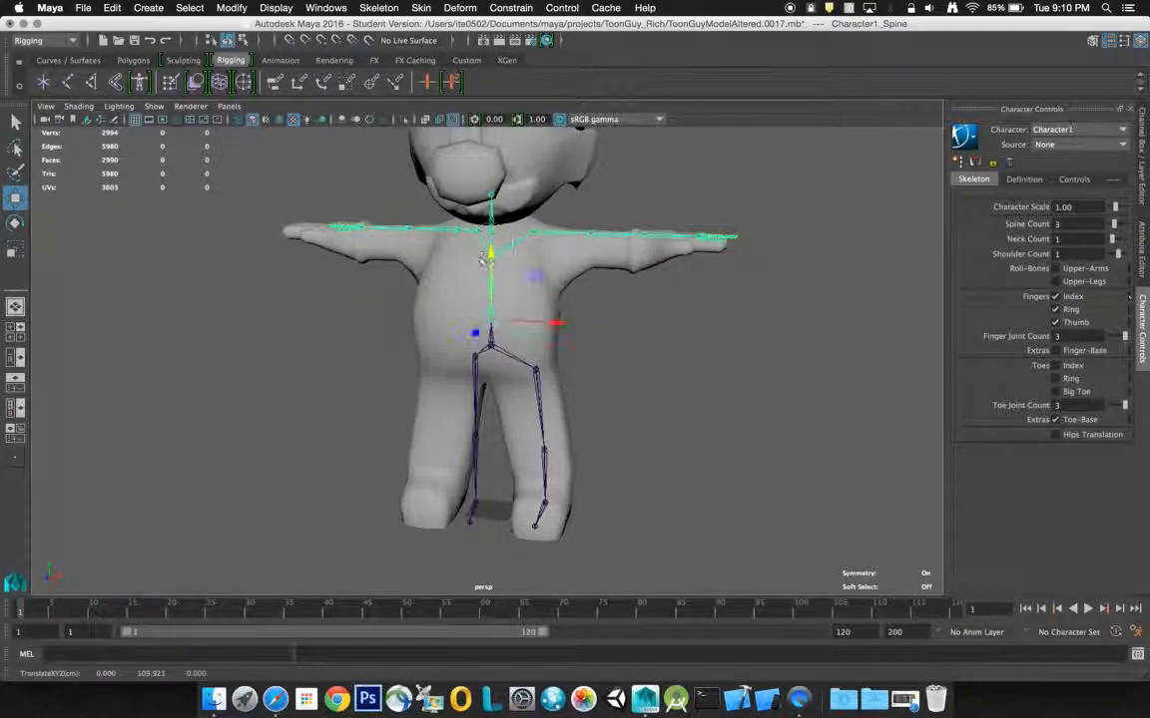
# - Lower the upper spine joint (Spine2) slightly so the arm chains sit inside the arms
pyautogui.click(482, 258)
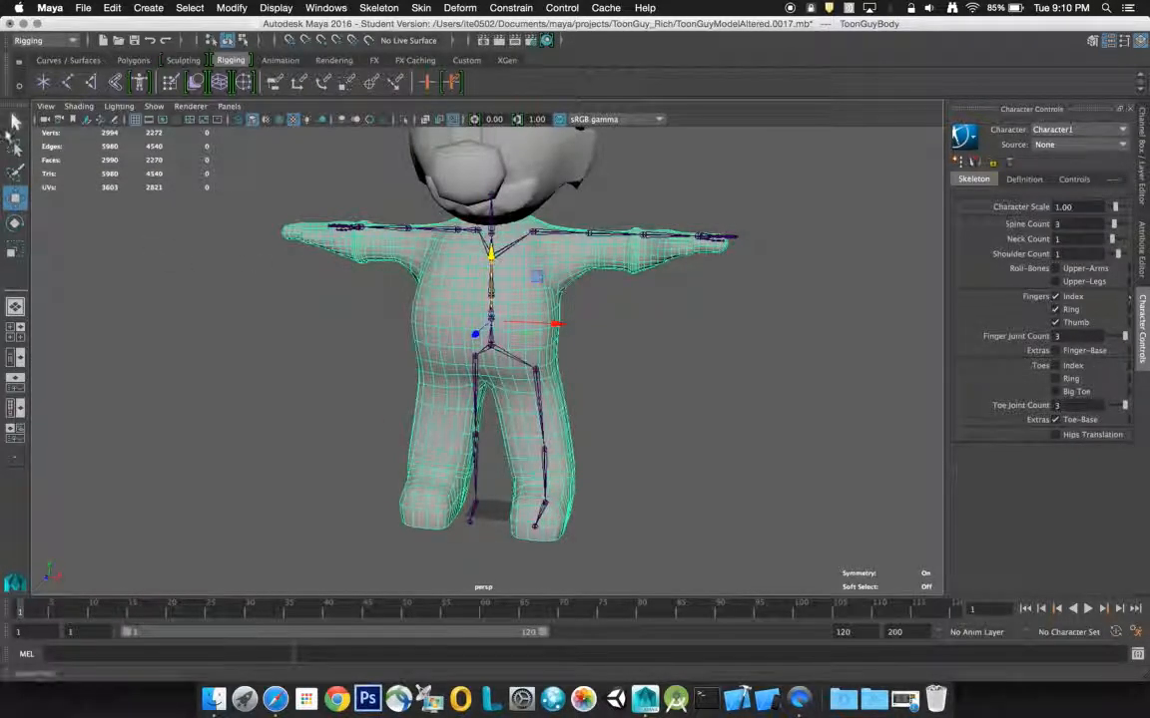
pyautogui.click(15, 122)
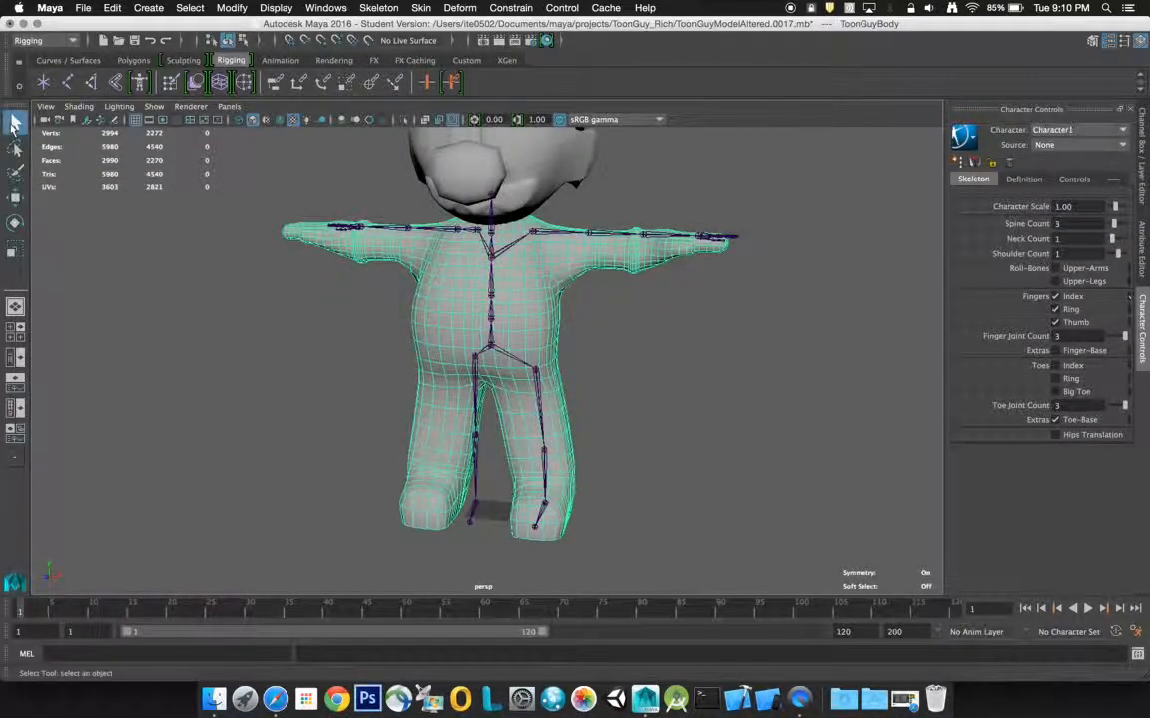
pyautogui.click(490, 255)
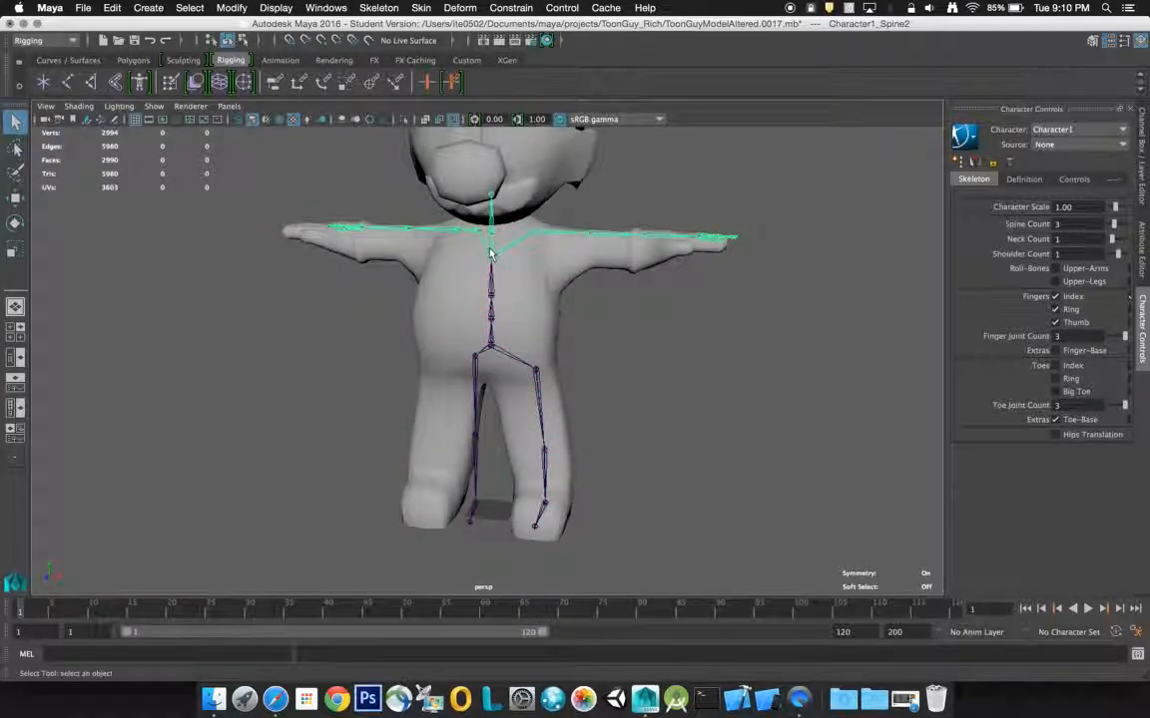
pyautogui.click(15, 198)
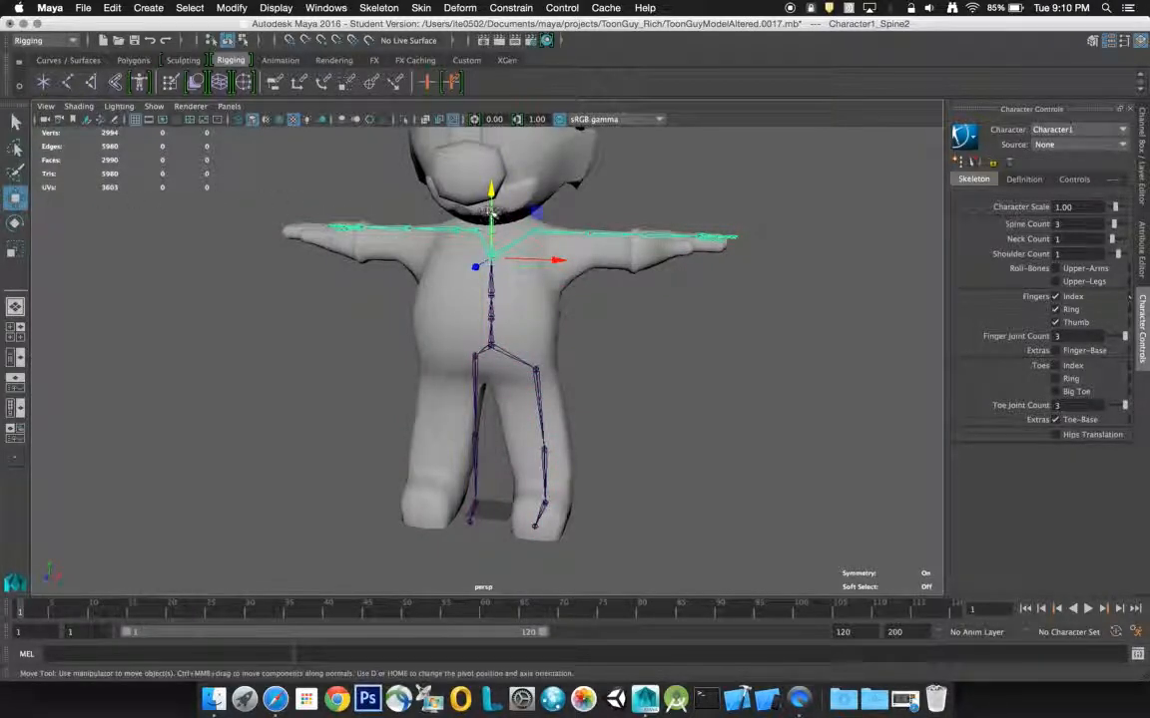
pyautogui.moveTo(490, 211); pyautogui.dragTo(488, 227)
# - Move the left upper arm joint (LeftArm) to about Z -6.7 cm and inward along the arm to about X 33 cm
pyautogui.keyDown('alt'); pyautogui.moveTo(581, 247); pyautogui.dragTo(499, 319); pyautogui.keyUp('alt')
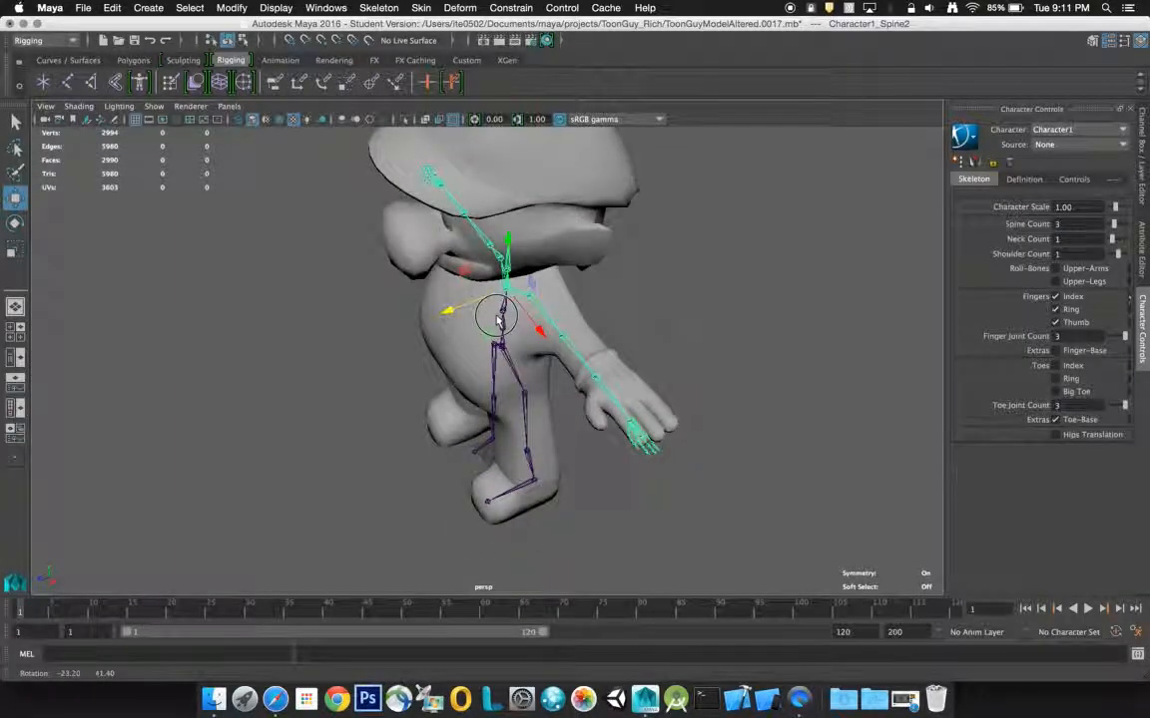
pyautogui.keyDown('alt'); pyautogui.moveTo(527, 315); pyautogui.dragTo(499, 354); pyautogui.keyUp('alt')
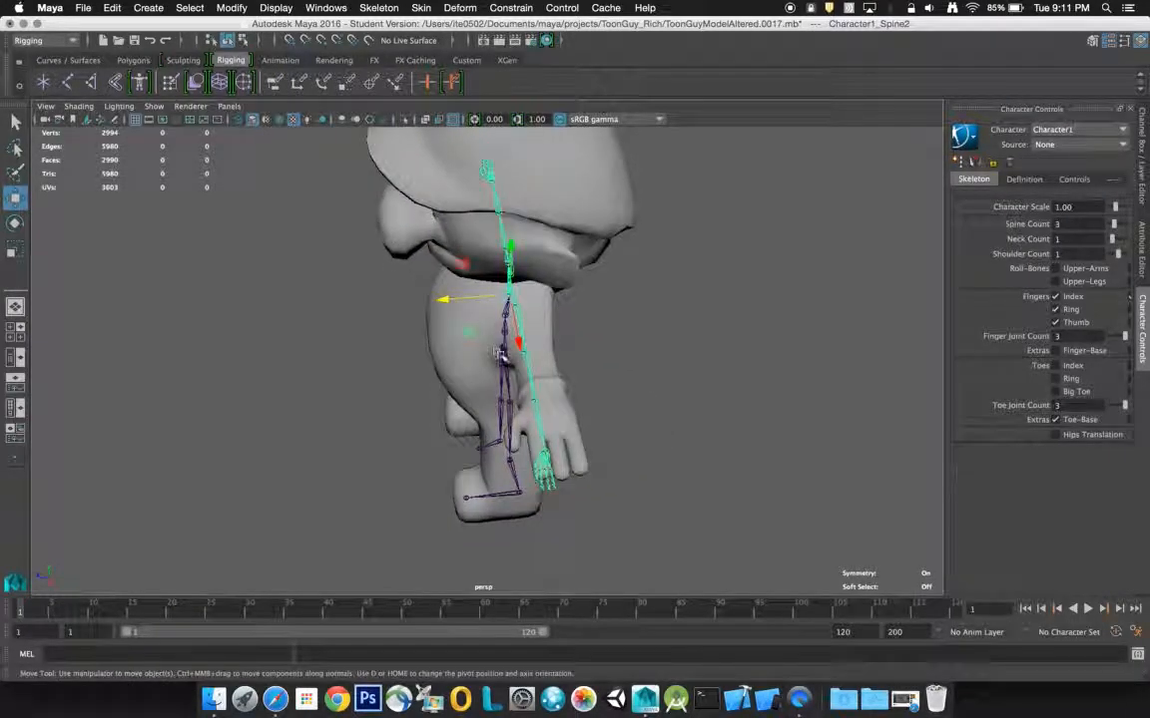
pyautogui.click(519, 356)
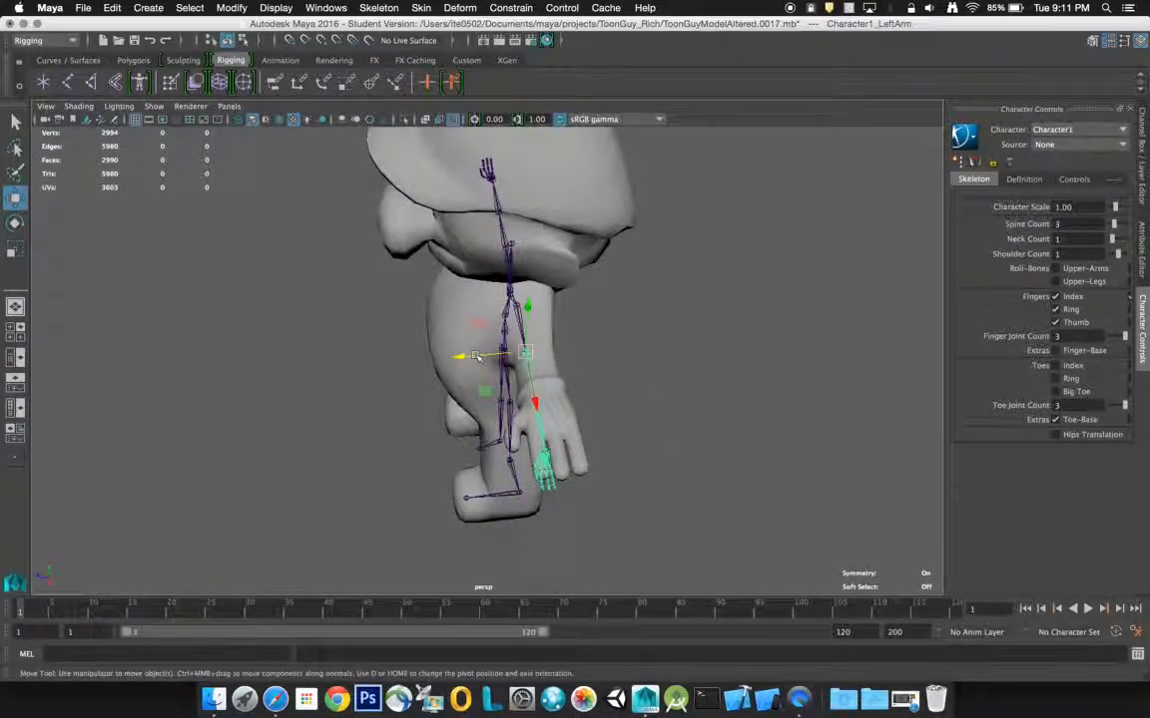
pyautogui.moveTo(477, 356); pyautogui.dragTo(641, 341)
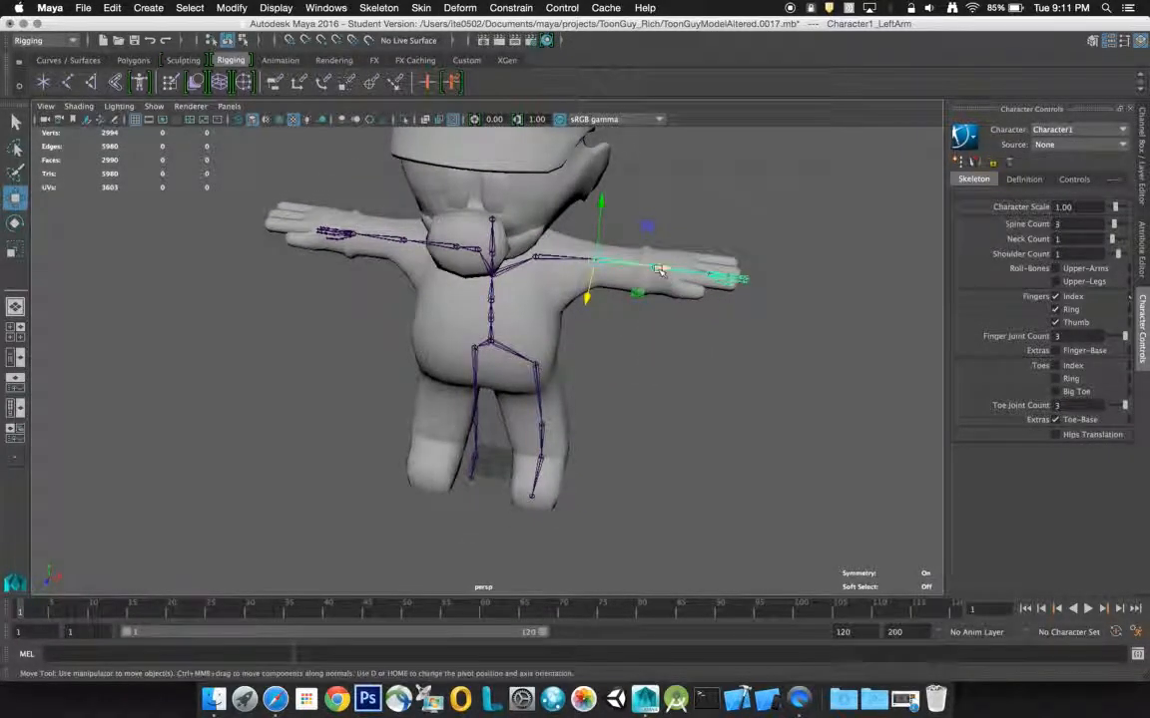
pyautogui.moveTo(641, 267); pyautogui.dragTo(660, 278)
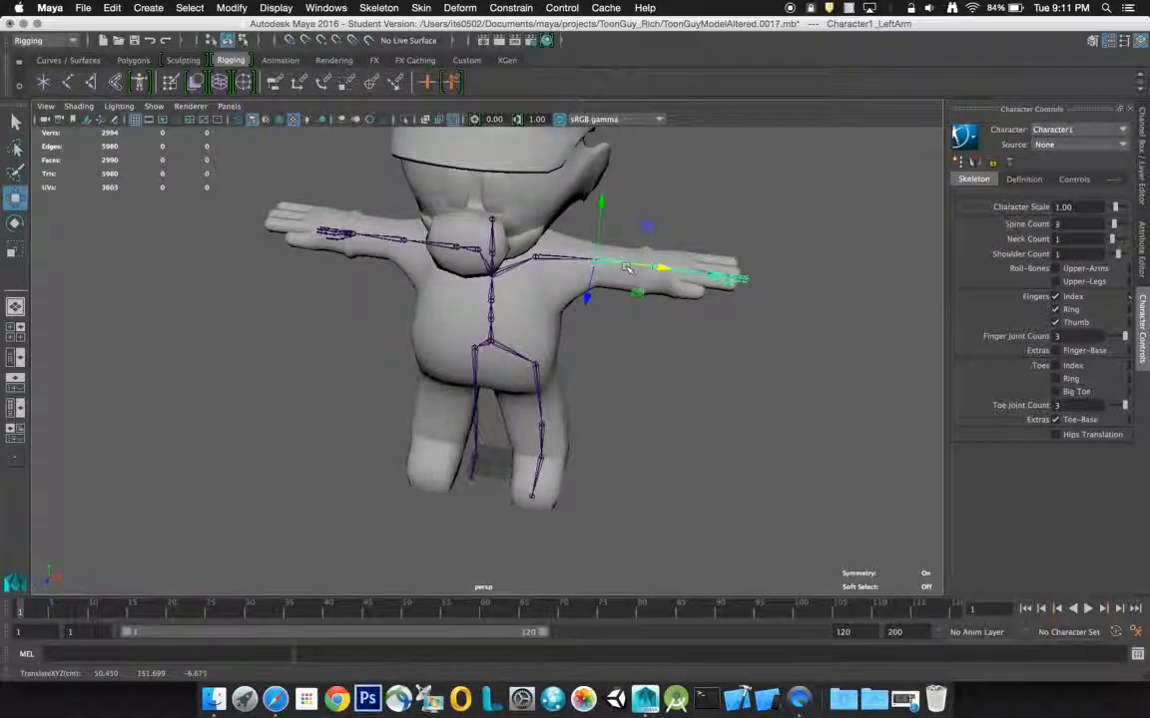
pyautogui.moveTo(627, 267); pyautogui.dragTo(590, 263)
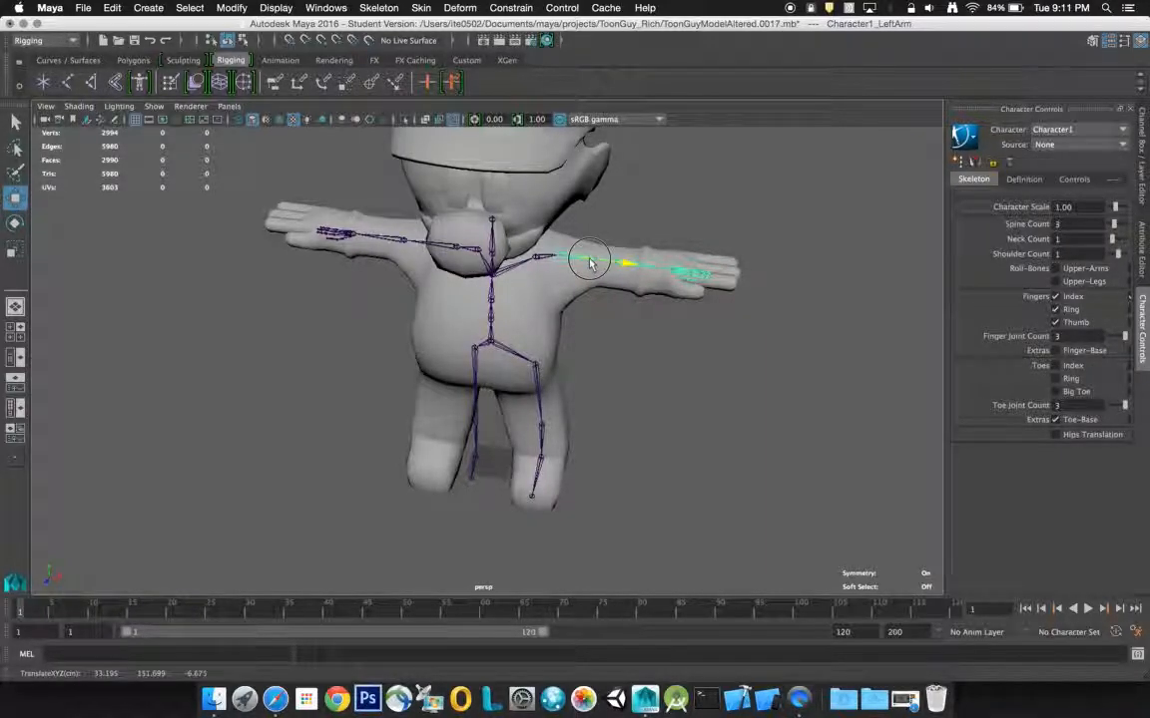
# - Slide the left elbow joint along the arm toward the shoulder, and select the left hand joint
pyautogui.click(654, 269)
pyautogui.moveTo(653, 269); pyautogui.dragTo(567, 258)
pyautogui.scroll(-3, 573, 345)
pyautogui.scroll(3, 576, 350)
pyautogui.scroll(4, 578, 351)
pyautogui.press('Down')
pyautogui.keyDown('alt'); pyautogui.moveTo(619, 331); pyautogui.dragTo(662, 351); pyautogui.keyUp('alt')
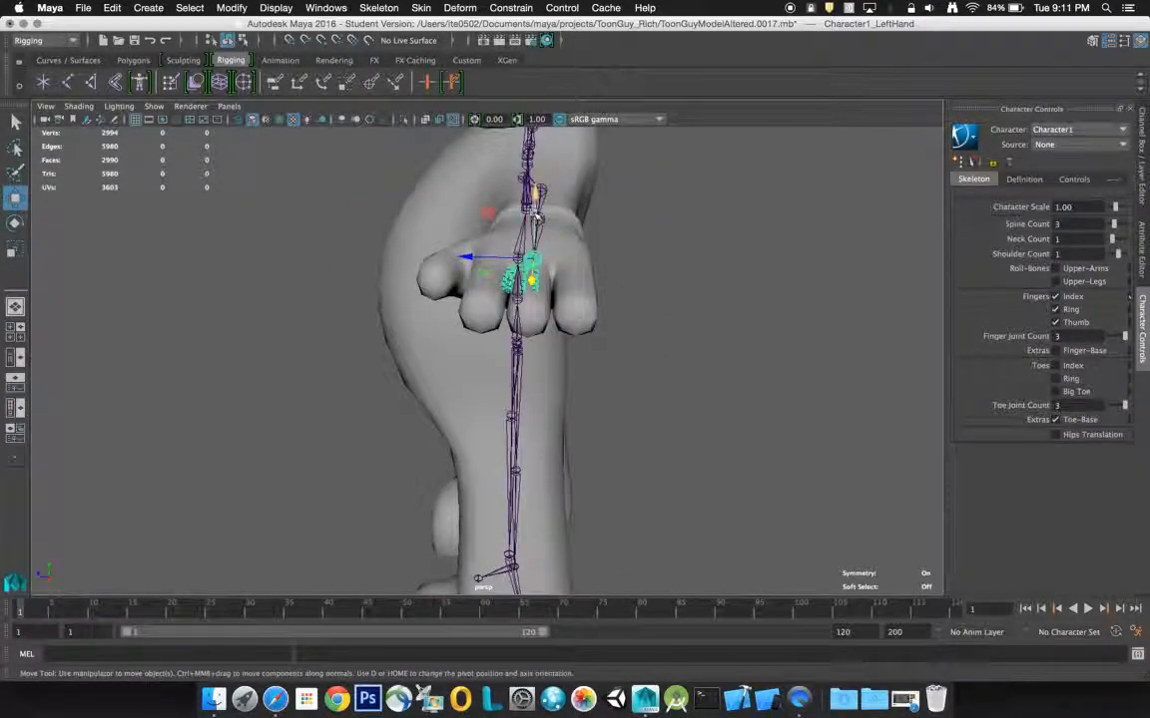
pyautogui.keyDown('alt'); pyautogui.moveTo(539, 220); pyautogui.dragTo(577, 250); pyautogui.keyUp('alt')
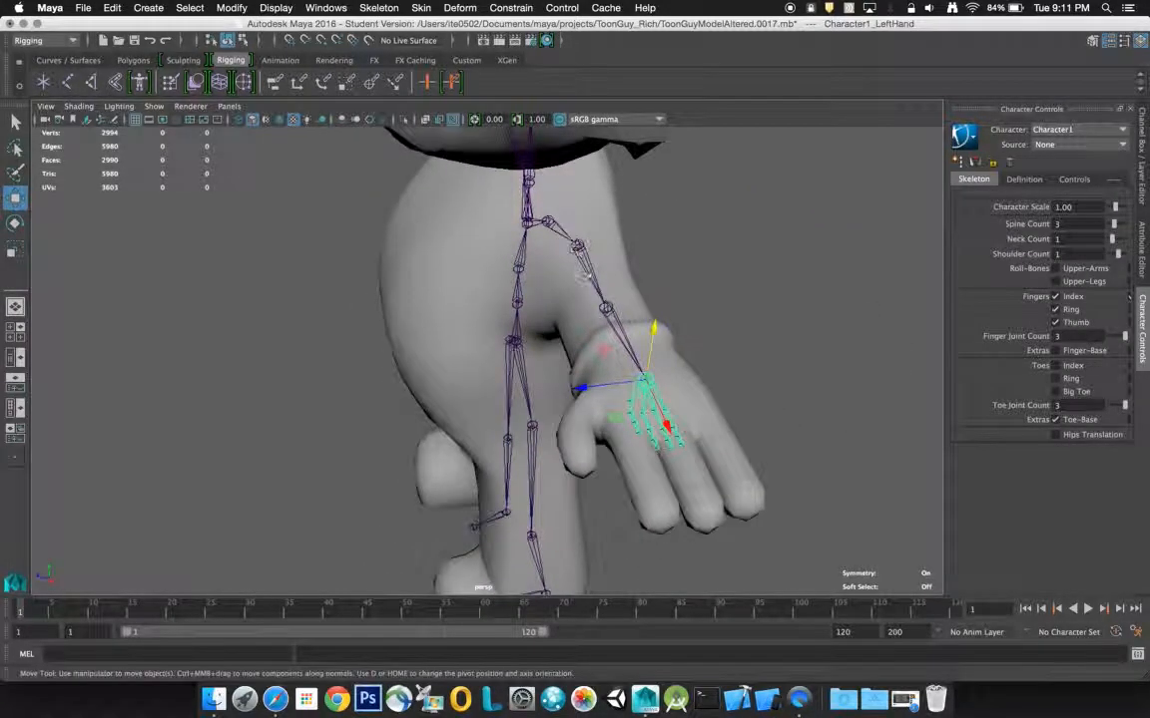
# - Move the left thumb's first joint sideways into the mesh thumb and reposition its second joint along the thumb
pyautogui.click(629, 402)
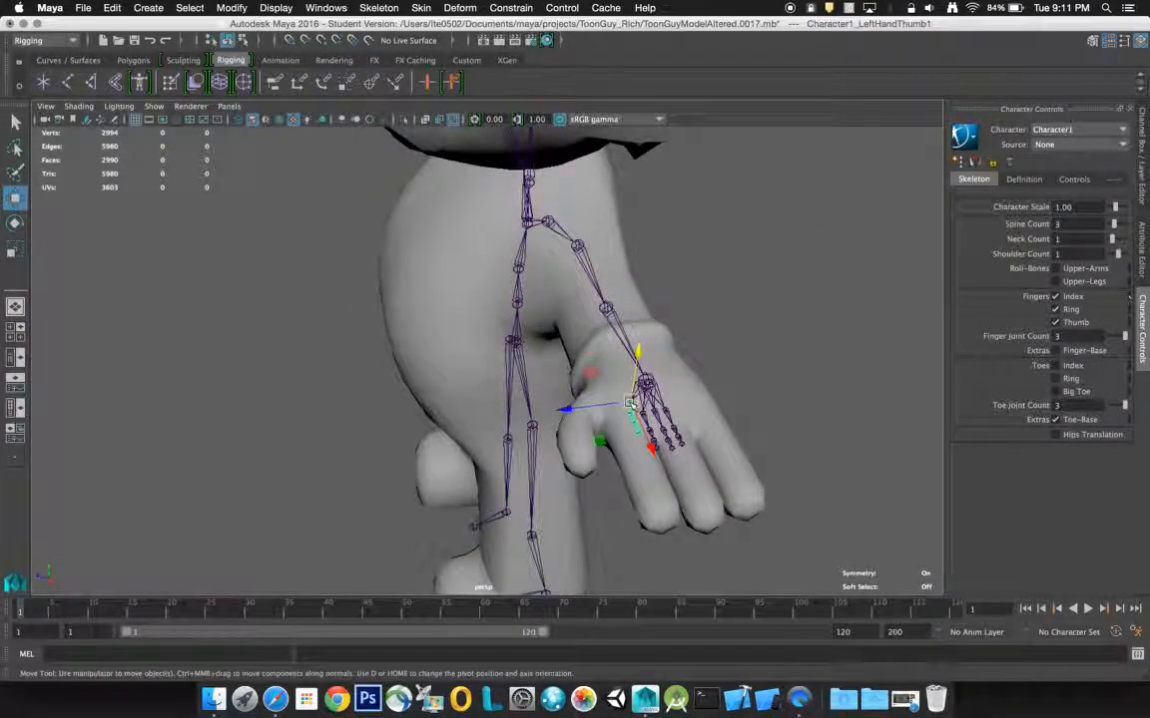
pyautogui.moveTo(585, 406); pyautogui.dragTo(559, 414)
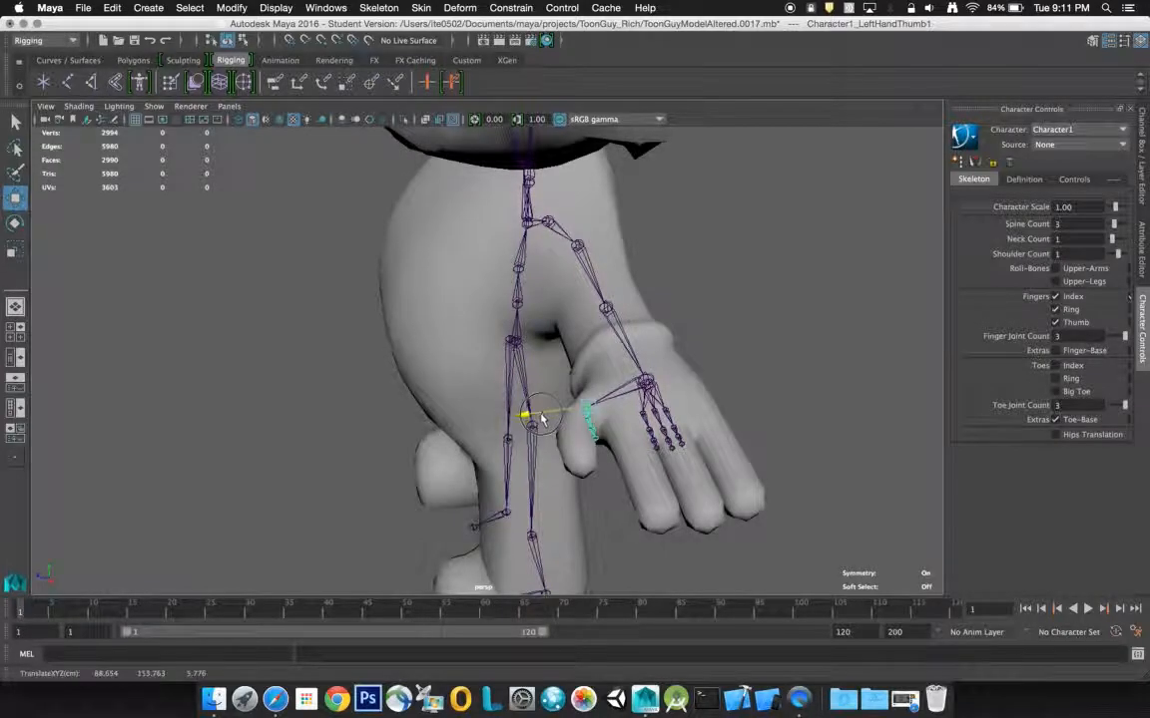
pyautogui.moveTo(579, 428); pyautogui.dragTo(592, 469)
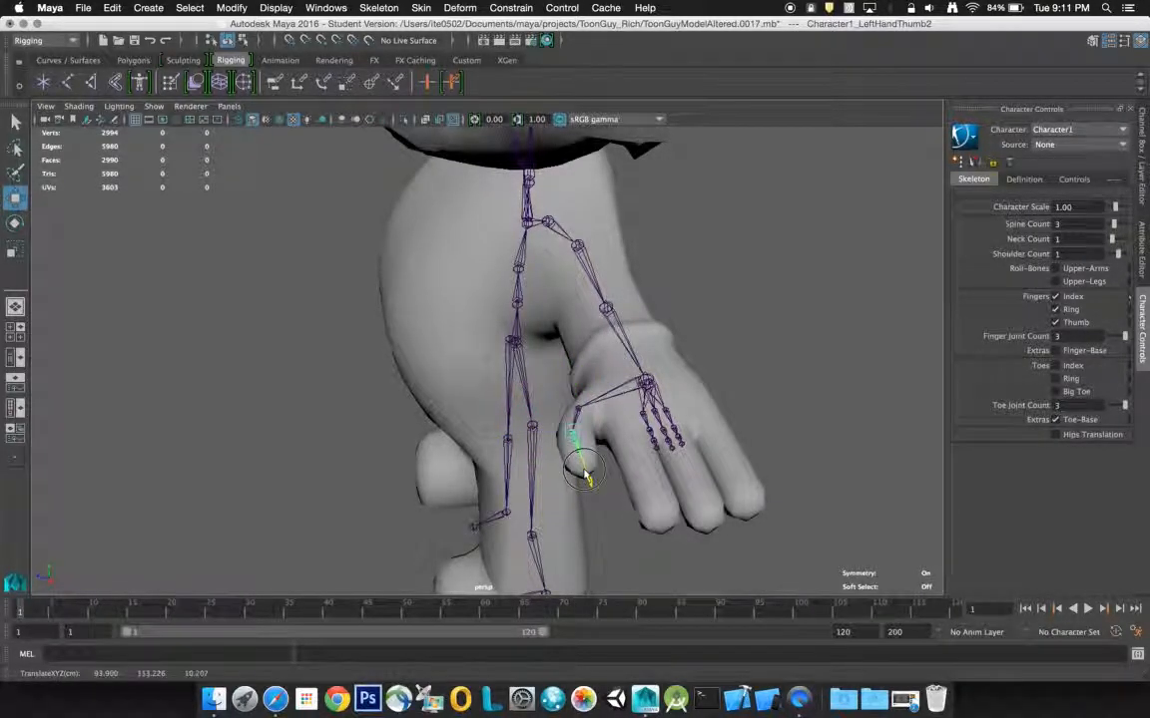
# - Move the base joints of the left index, middle and ring fingers to the knuckles of their mesh fingers
pyautogui.click(640, 435)
pyautogui.moveTo(599, 424); pyautogui.dragTo(584, 431)
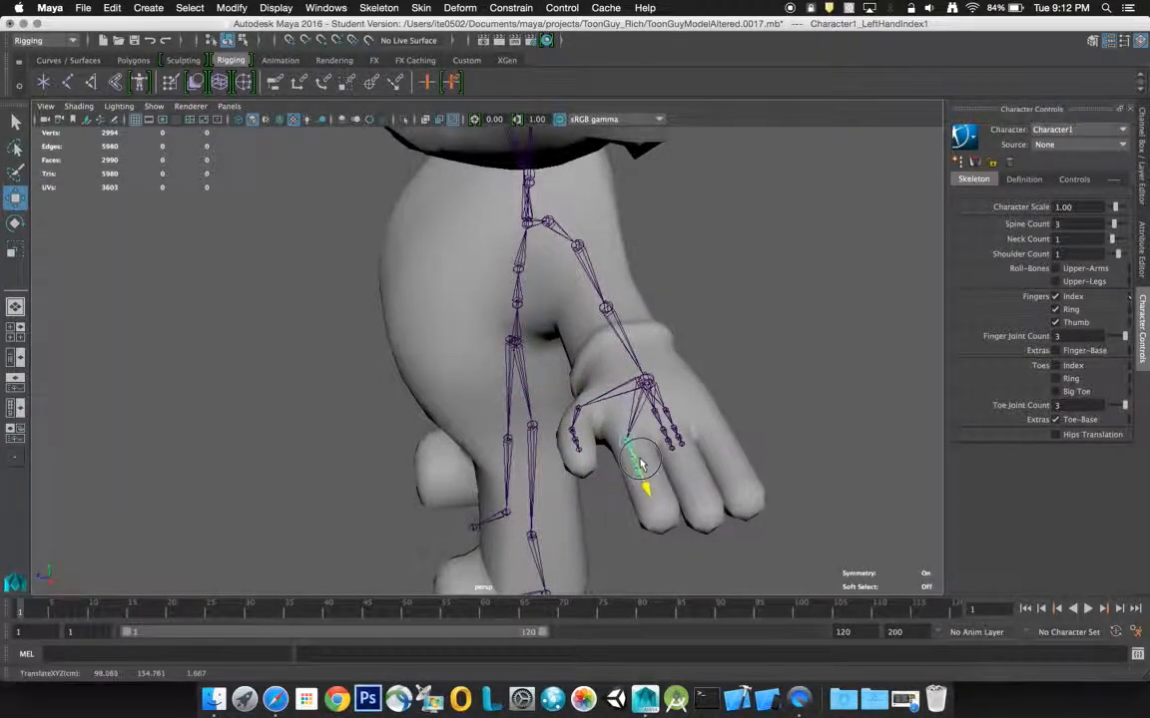
pyautogui.click(660, 423)
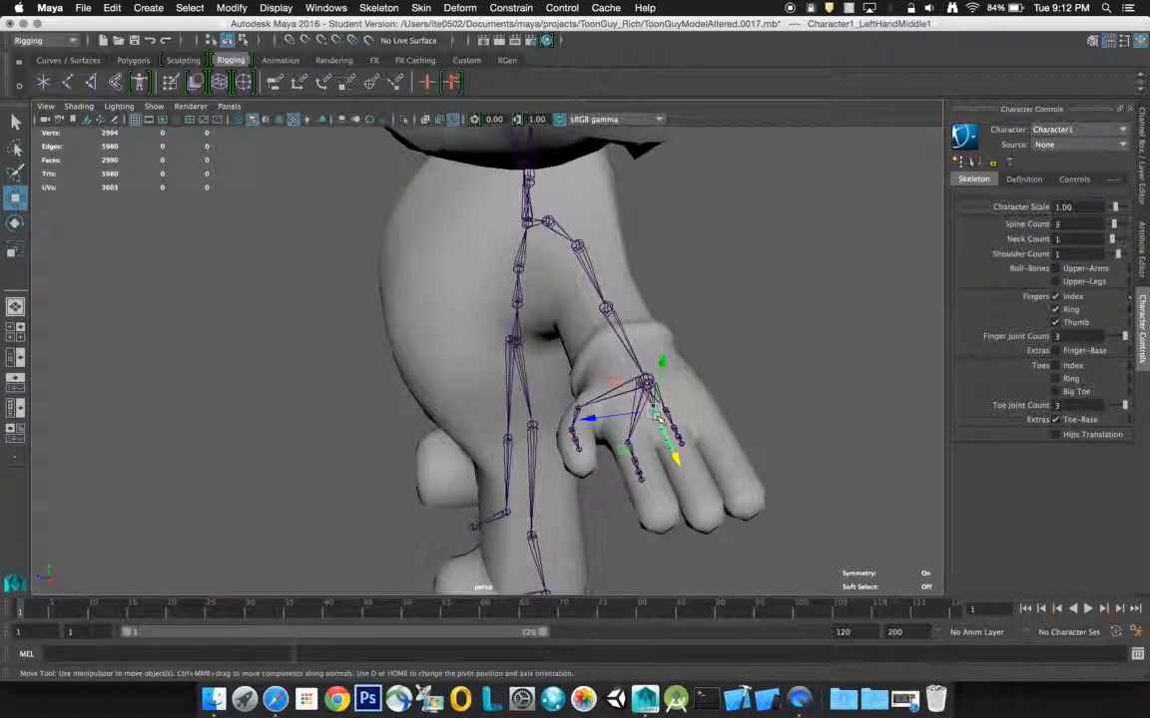
pyautogui.moveTo(664, 436); pyautogui.dragTo(668, 442)
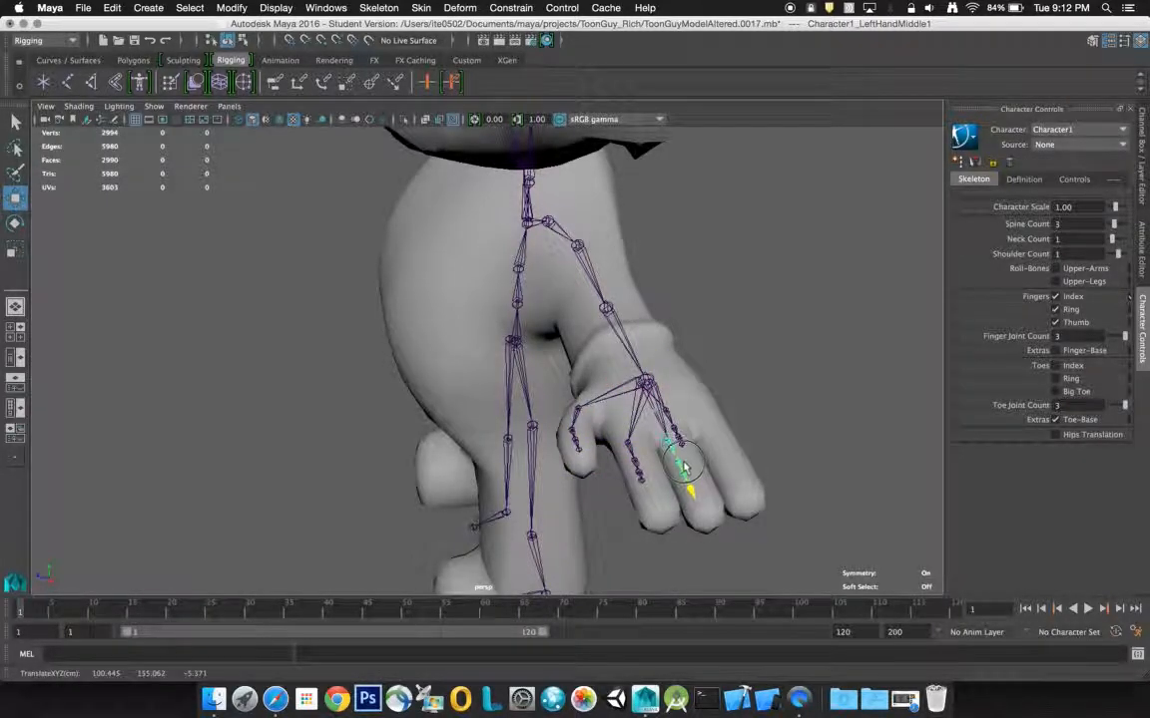
pyautogui.click(673, 411)
pyautogui.click(670, 425)
pyautogui.moveTo(678, 424); pyautogui.dragTo(773, 448)
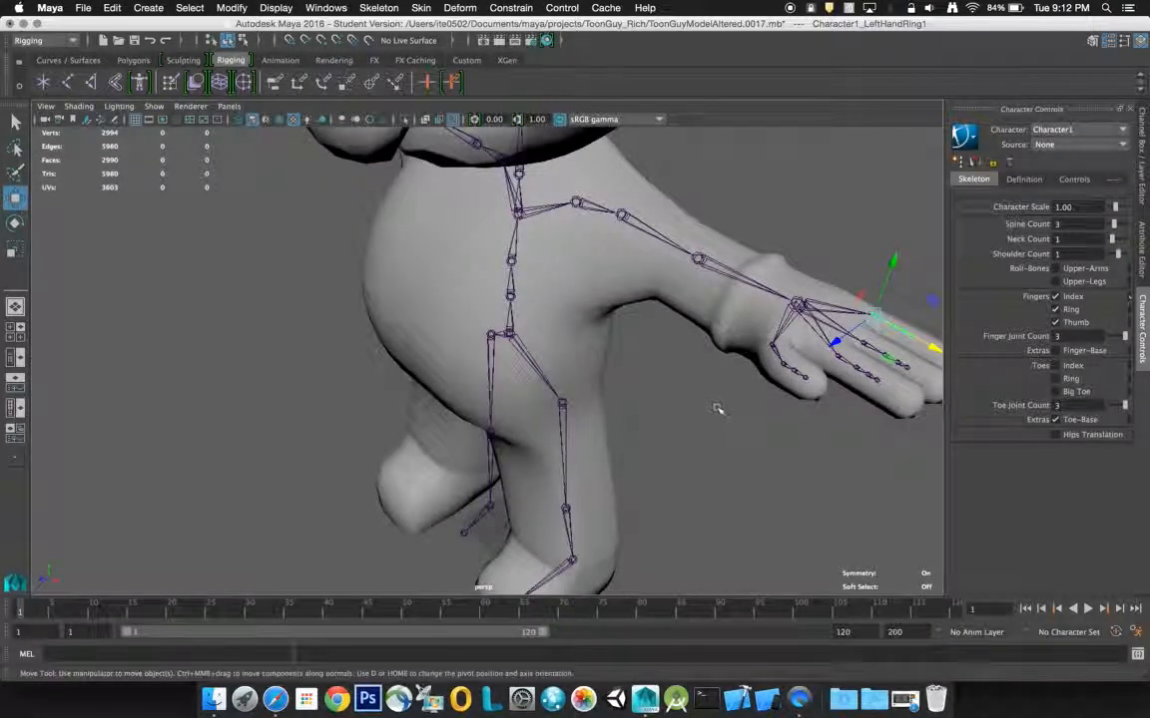
# - Adjust the height of the left hand joint inside the wrist of the hand mesh
pyautogui.press('Up')
pyautogui.press('f')
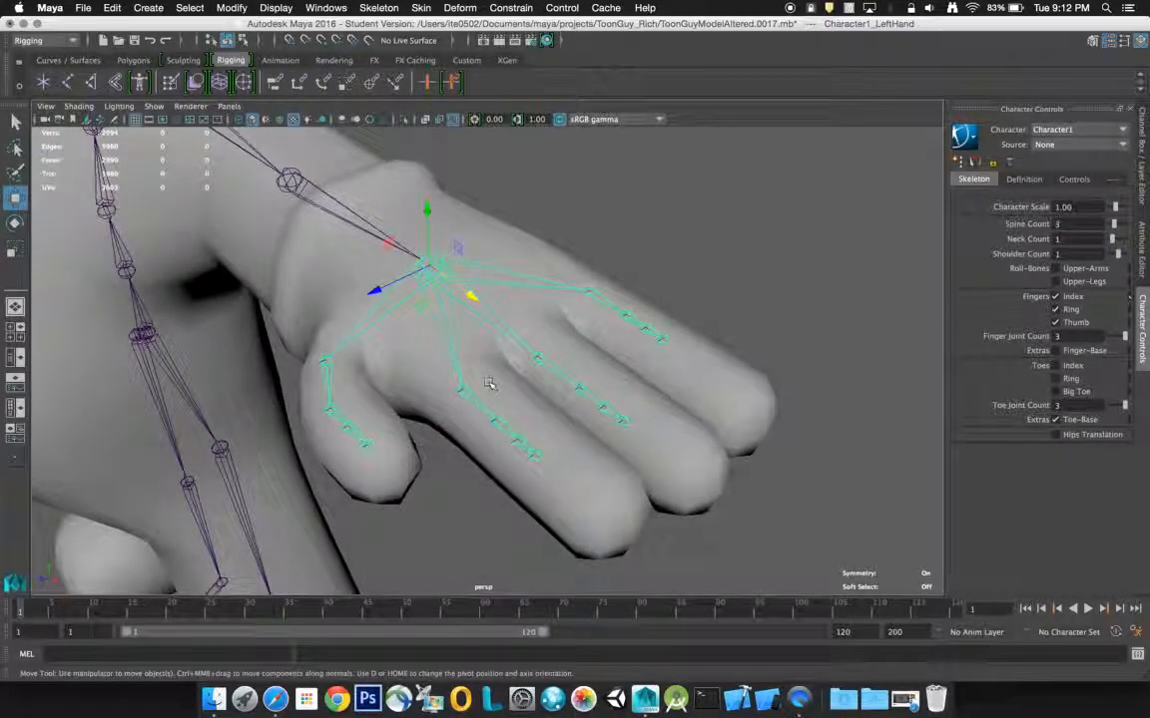
pyautogui.keyDown('alt'); pyautogui.moveTo(489, 382); pyautogui.dragTo(579, 352); pyautogui.keyUp('alt')
pyautogui.moveTo(337, 291); pyautogui.dragTo(279, 324)
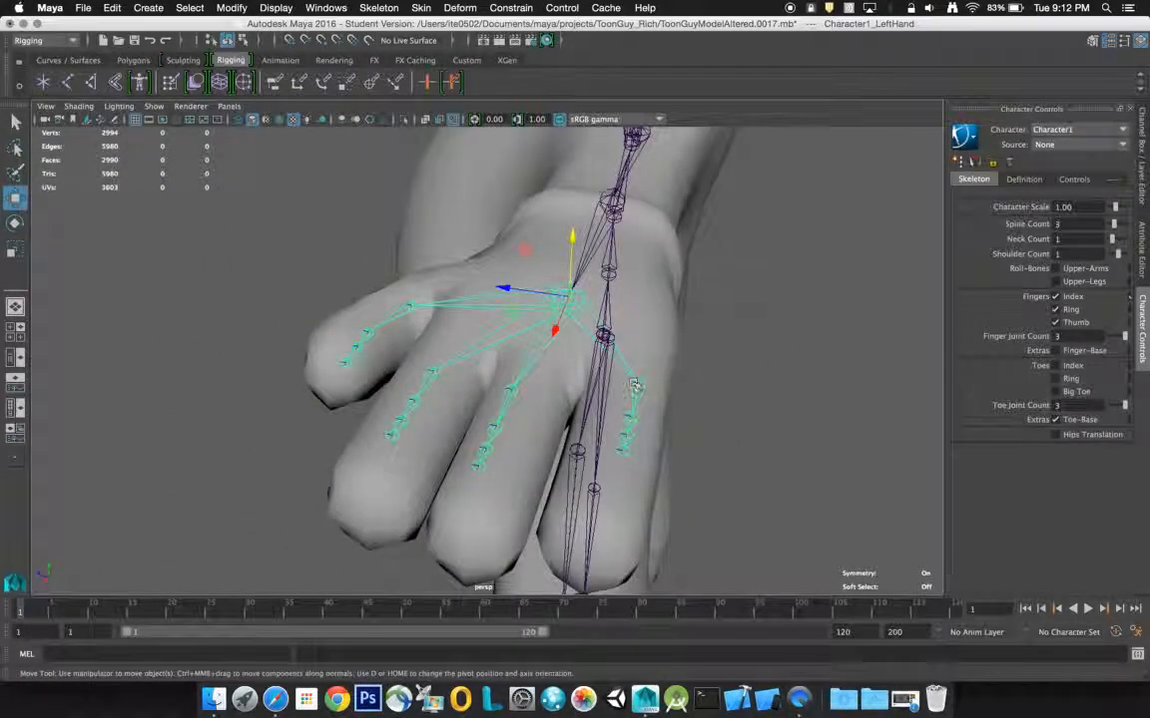
# - Space the left ring finger's second, third and tip joints along the mesh finger, placing the tip joint at about X 112 cm
pyautogui.click(636, 384)
pyautogui.keyDown('alt'); pyautogui.moveTo(638, 339); pyautogui.dragTo(611, 362); pyautogui.keyUp('alt')
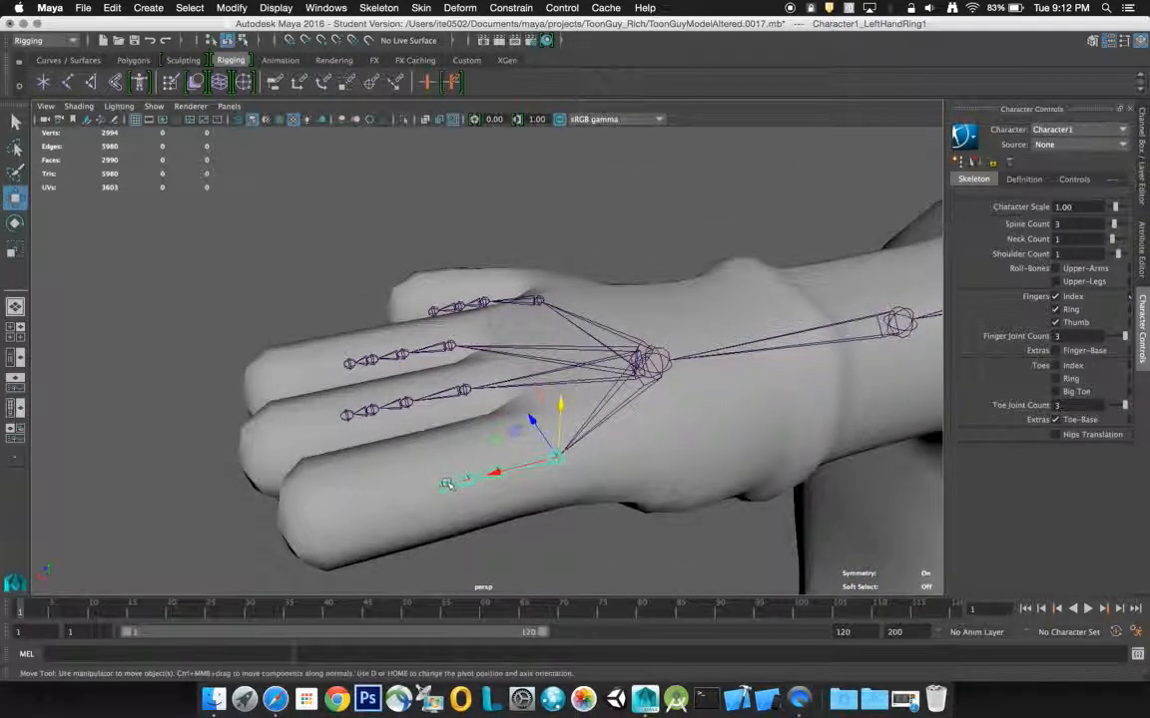
pyautogui.click(487, 471)
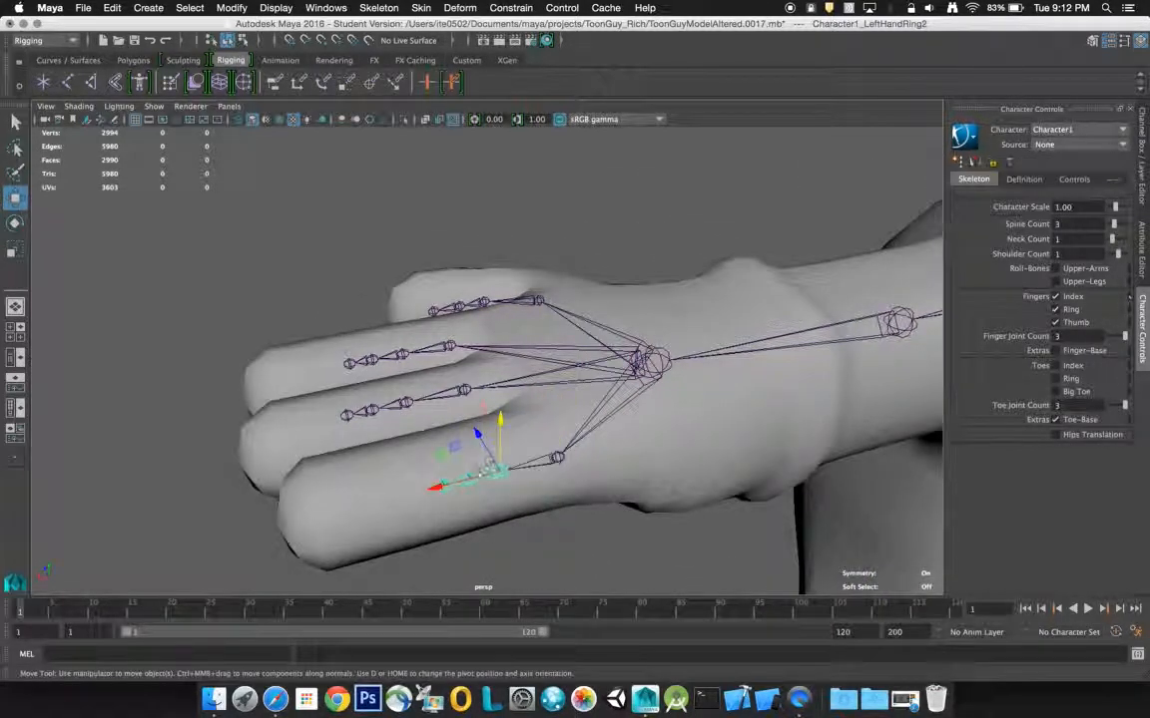
pyautogui.moveTo(466, 480); pyautogui.dragTo(445, 486)
pyautogui.click(379, 493)
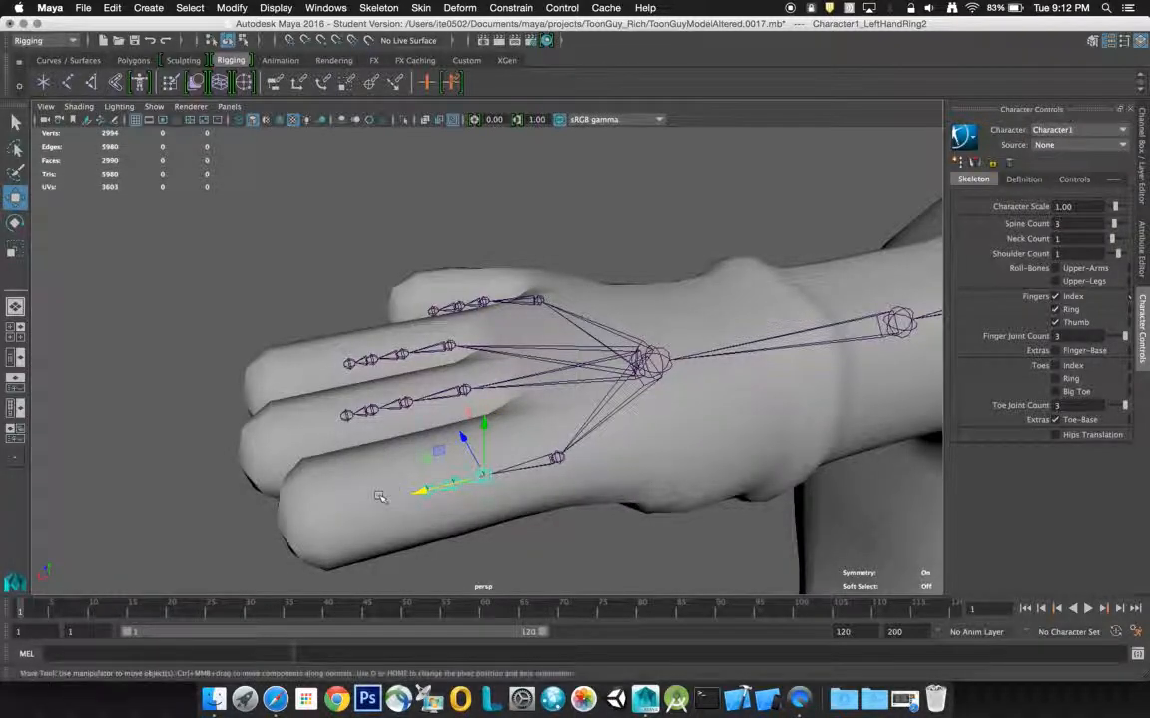
pyautogui.click(452, 485)
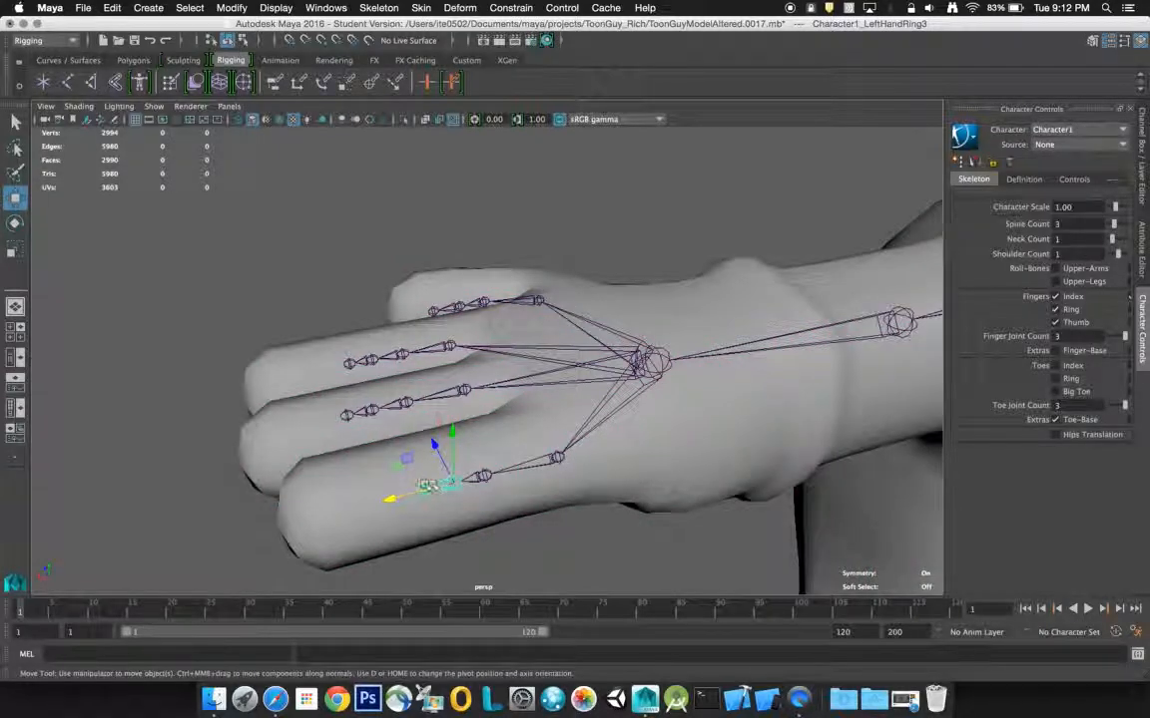
pyautogui.moveTo(407, 497); pyautogui.dragTo(385, 501)
pyautogui.click(402, 499)
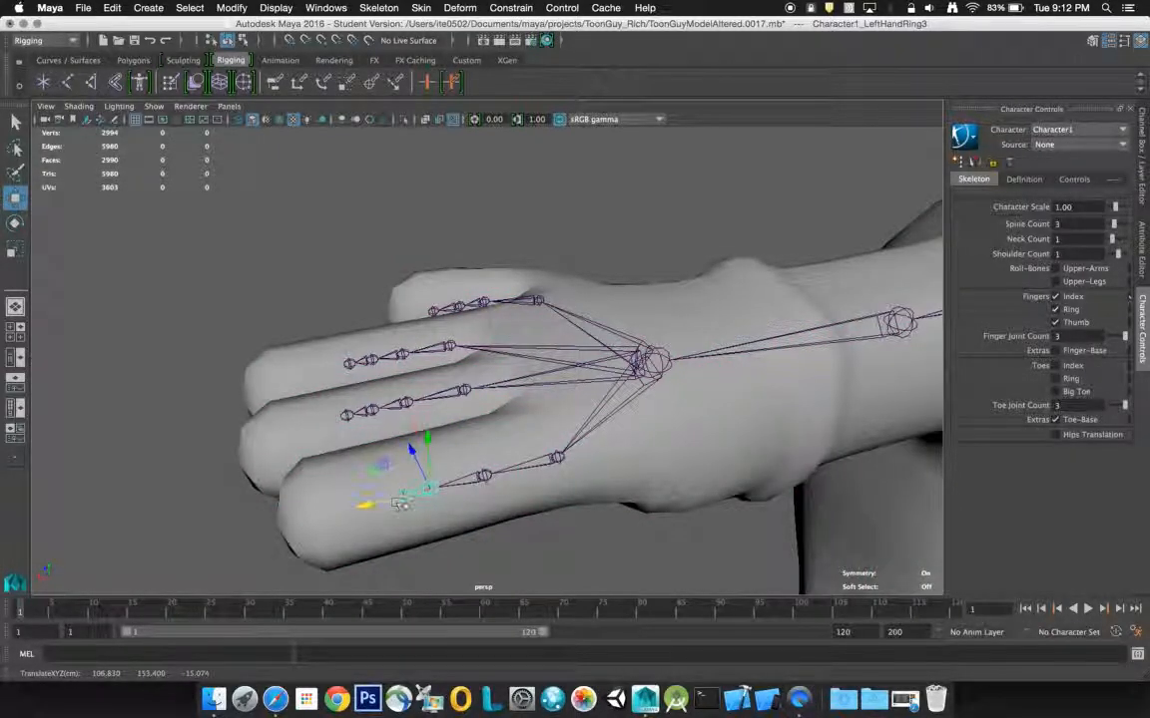
pyautogui.moveTo(399, 494); pyautogui.dragTo(325, 506)
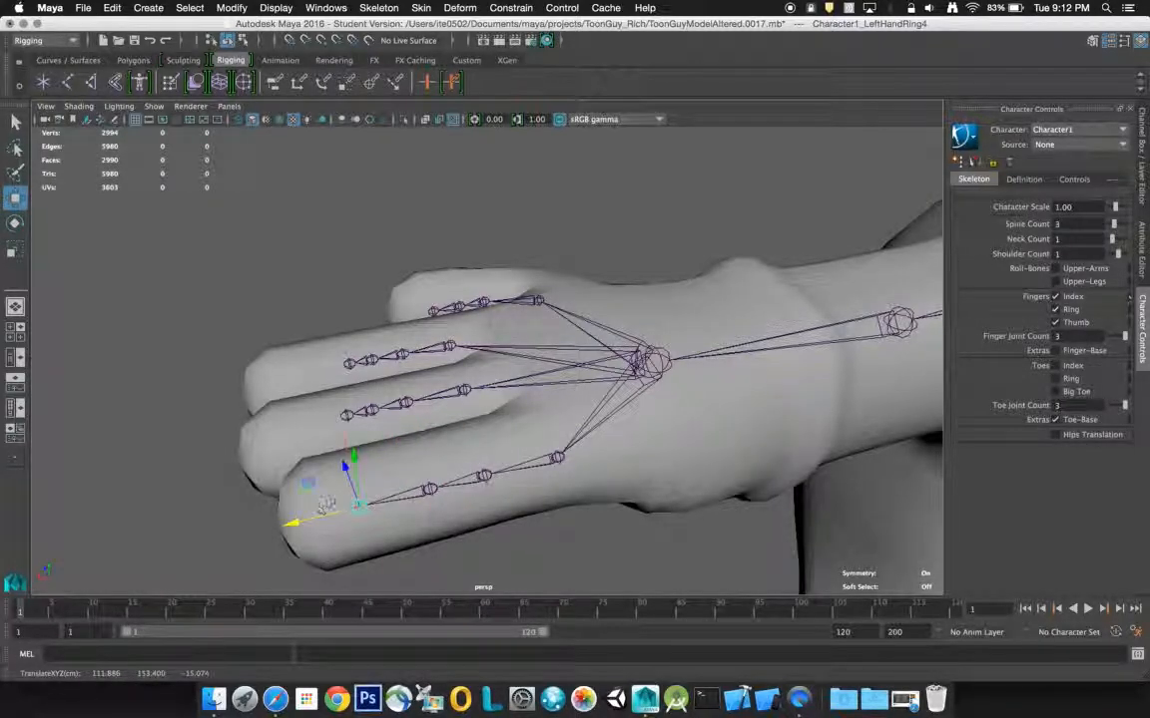
# - Shift the left ring finger's second joint sideways to about Z -15.2 cm and adjust its base joint to center the chain in the finger
pyautogui.click(454, 483)
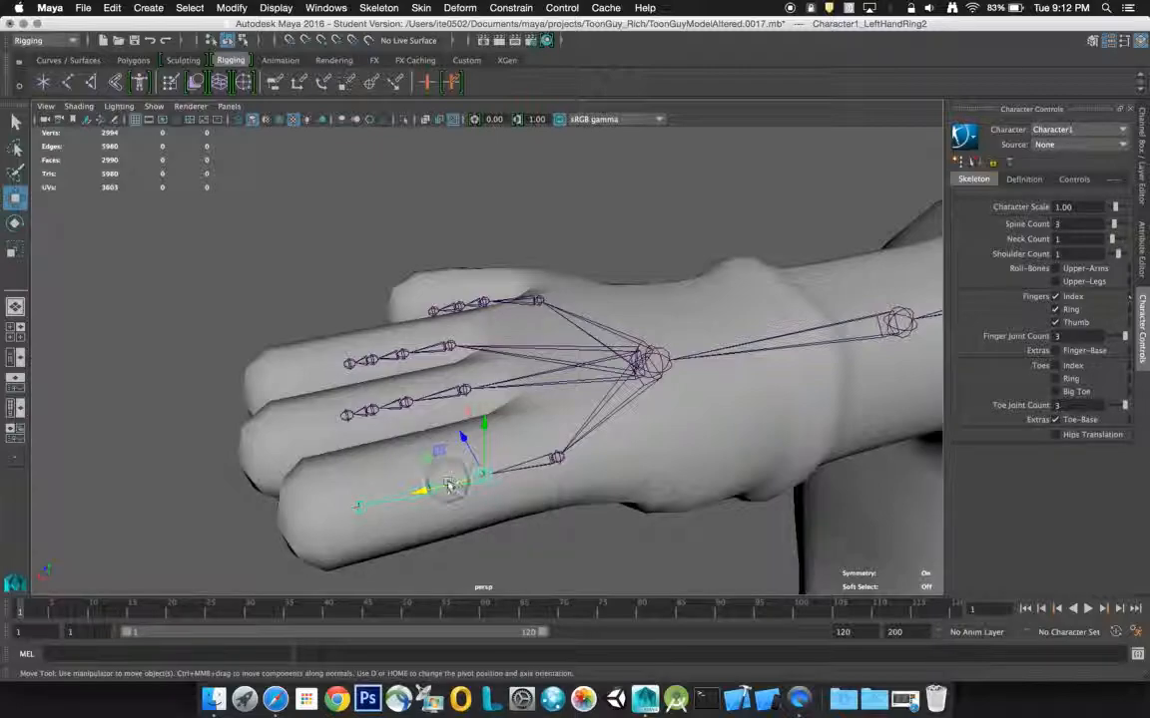
pyautogui.click(447, 487)
pyautogui.click(454, 487)
pyautogui.moveTo(451, 486); pyautogui.dragTo(531, 488)
pyautogui.moveTo(597, 423); pyautogui.dragTo(602, 425)
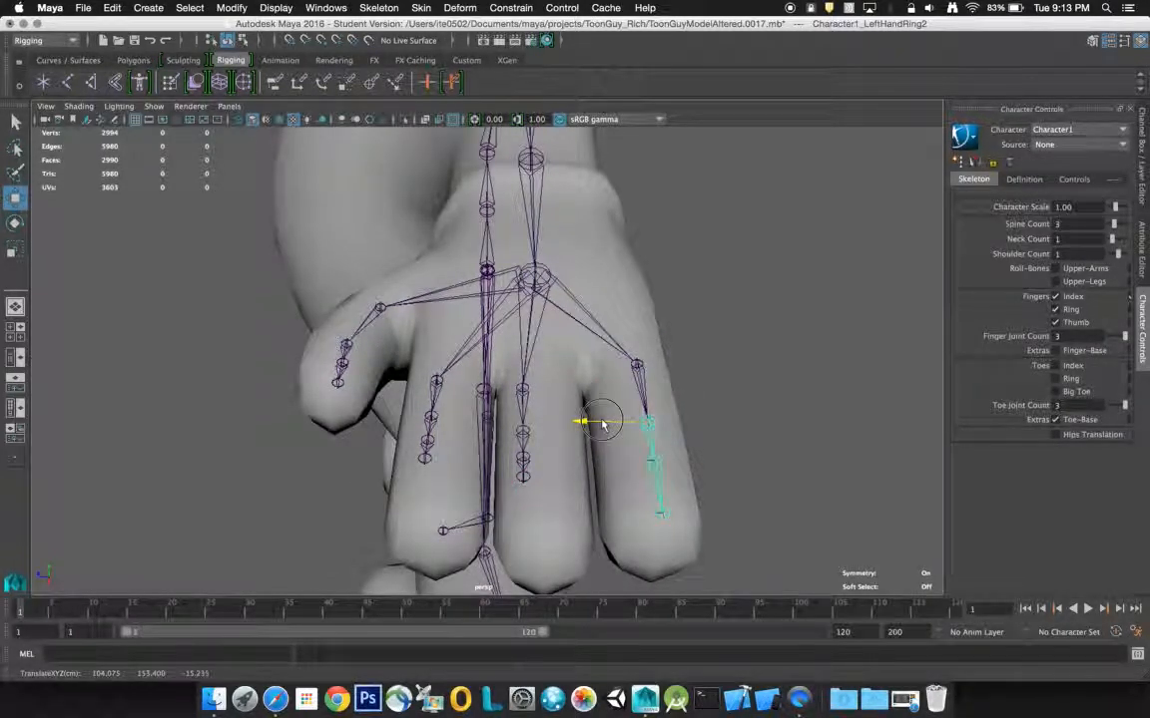
pyautogui.click(637, 367)
pyautogui.moveTo(614, 367); pyautogui.dragTo(564, 392)
# - Center the left middle finger's base joint on its knuckle, sideways at about Z -7.1 cm
pyautogui.click(537, 379)
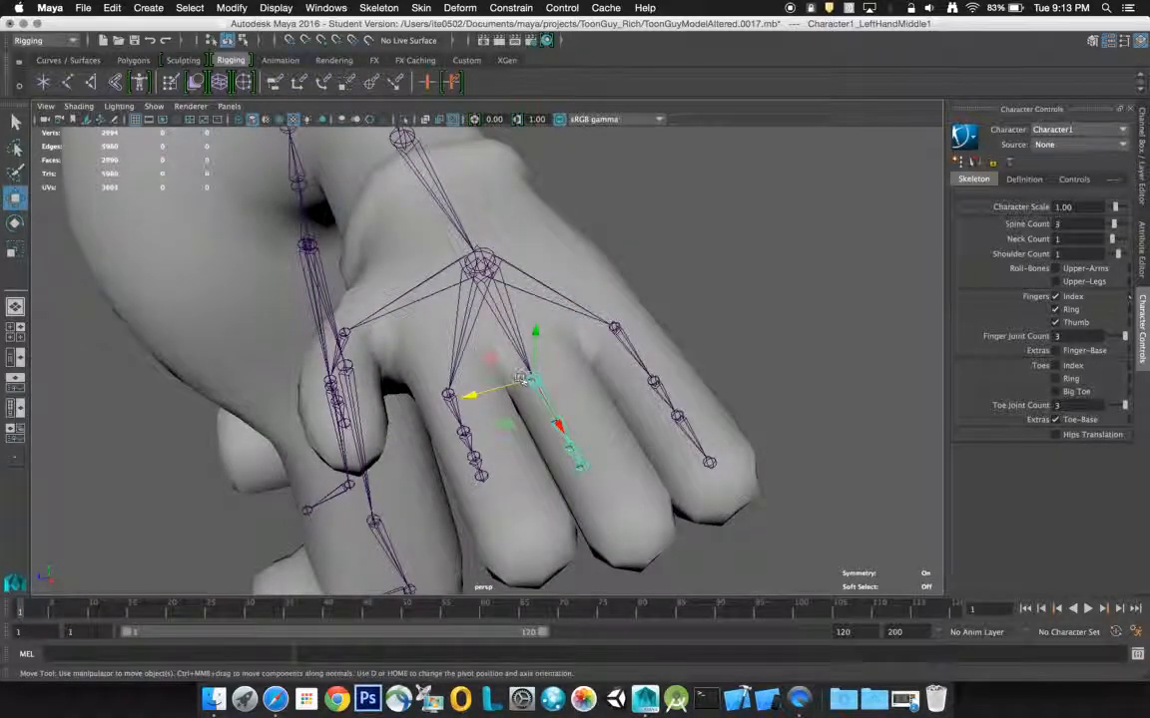
pyautogui.press('d')
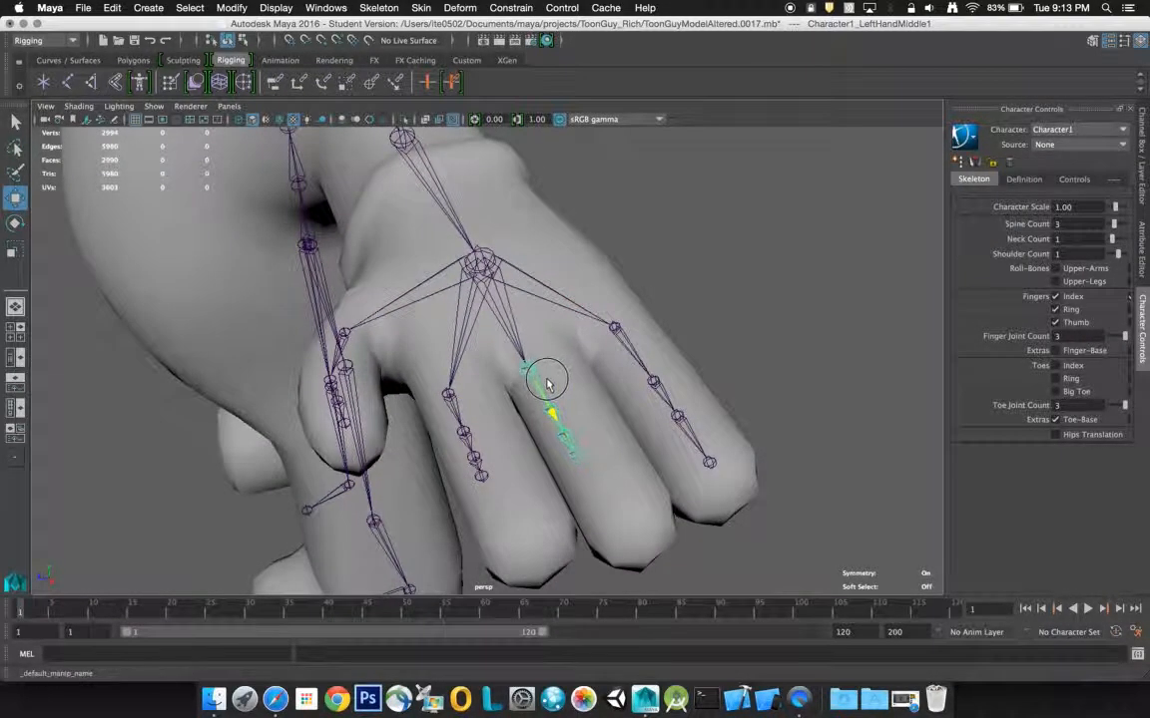
pyautogui.press('d')
pyautogui.moveTo(479, 383); pyautogui.dragTo(499, 379)
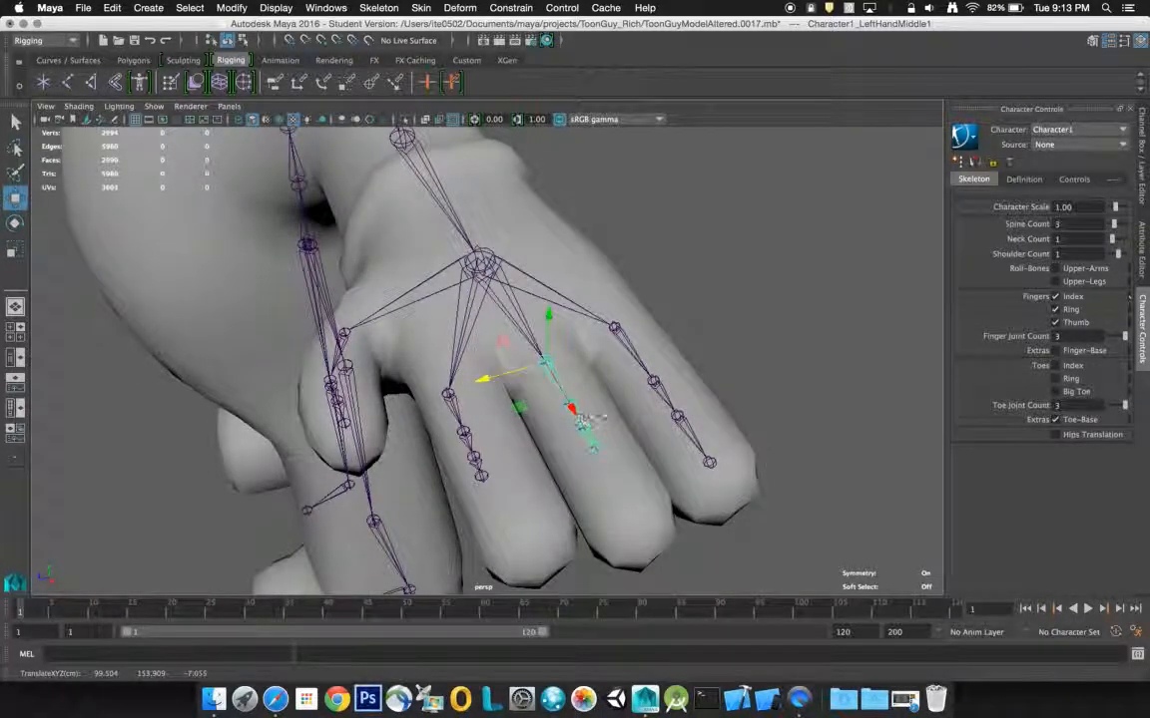
# - Space the left middle finger's second, third and tip joints along the mesh finger, with the third at about X 111 cm and the tip at X 116 cm
pyautogui.click(562, 412)
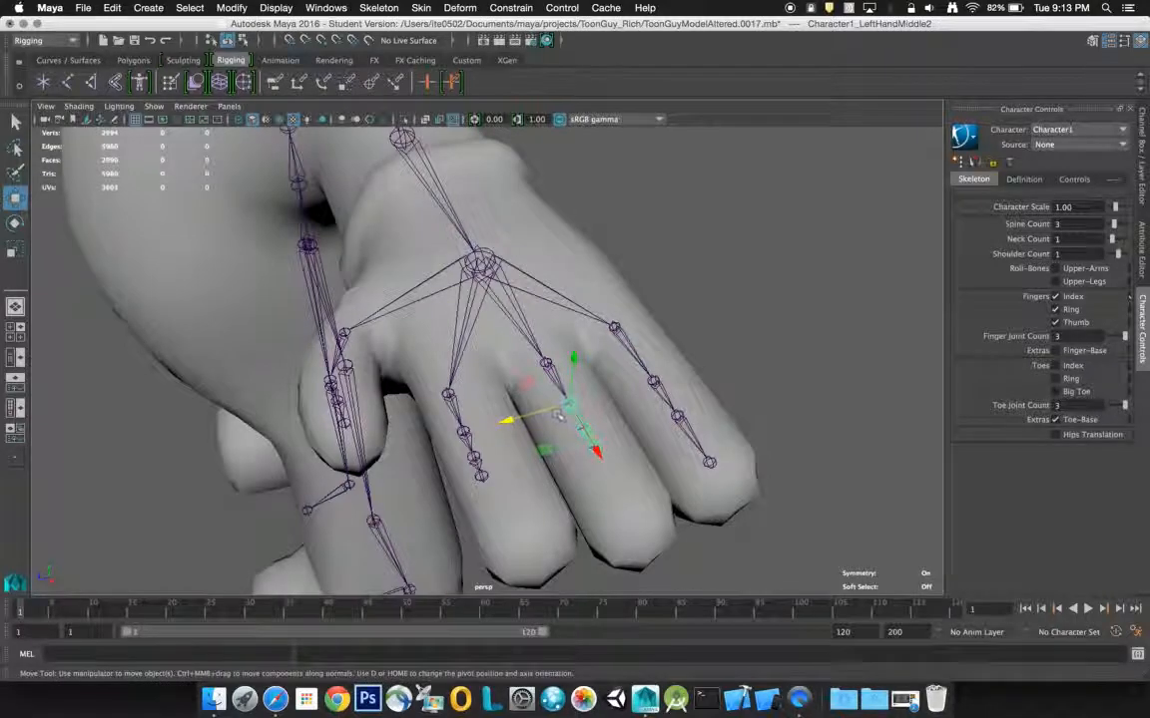
pyautogui.press('d')
pyautogui.moveTo(580, 424); pyautogui.dragTo(586, 435)
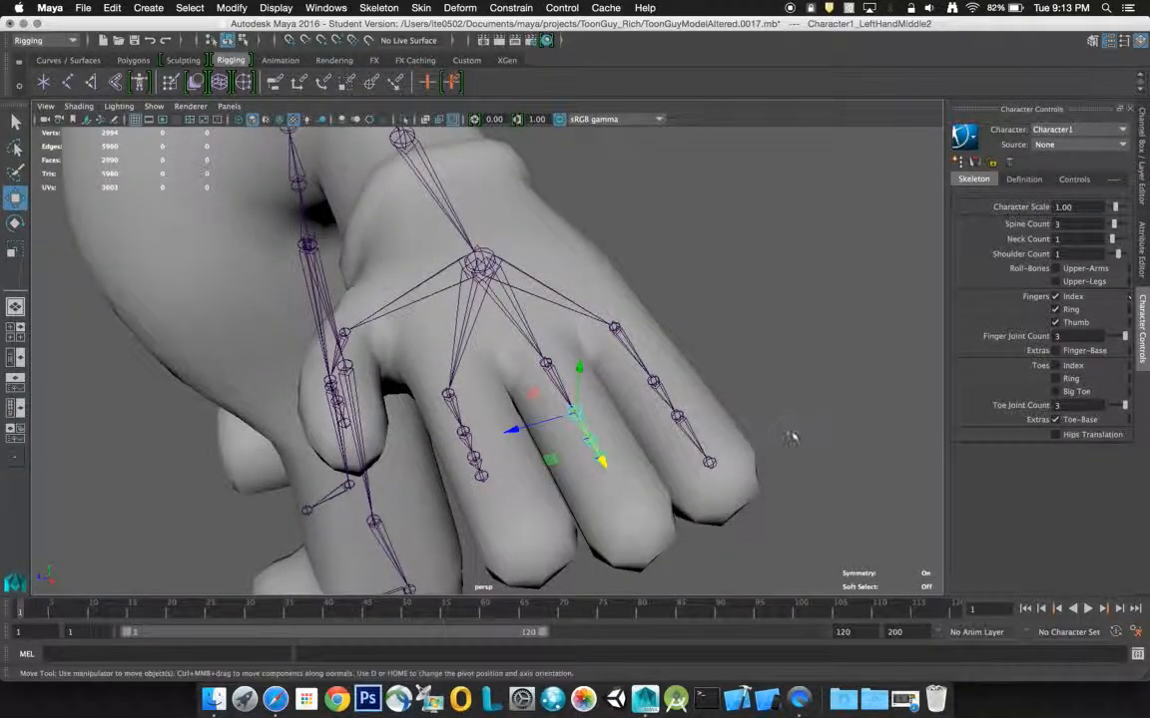
pyautogui.click(610, 468)
pyautogui.press('d')
pyautogui.moveTo(610, 468); pyautogui.dragTo(632, 500)
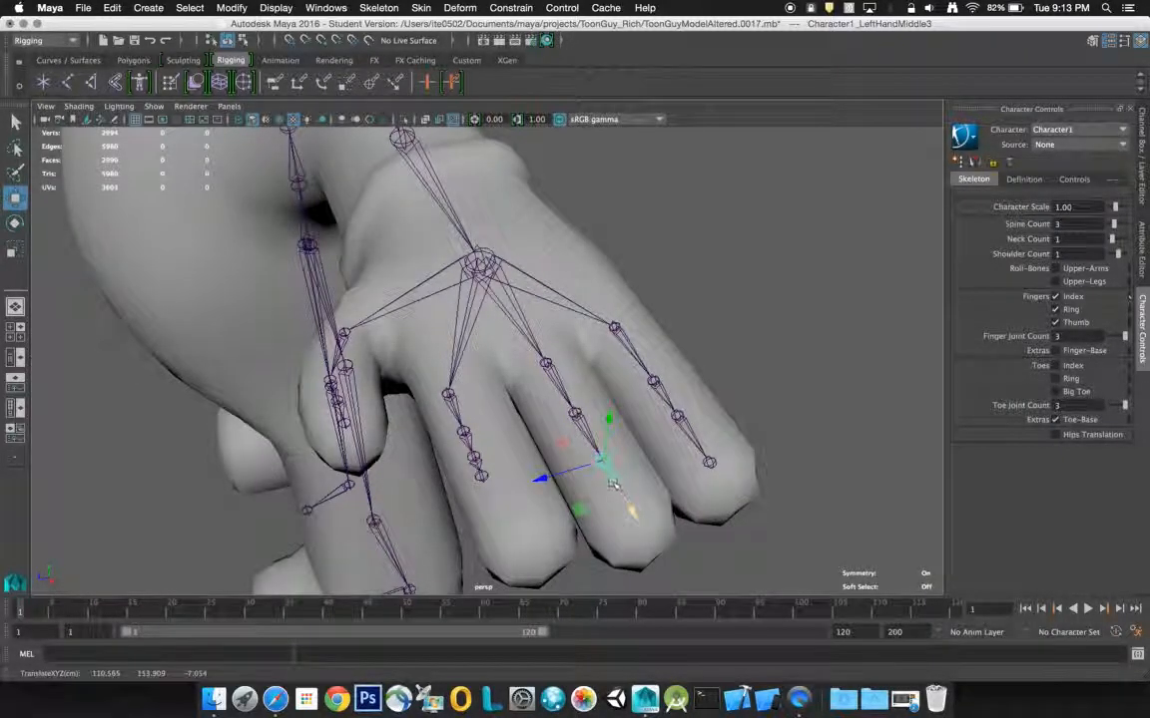
pyautogui.click(612, 480)
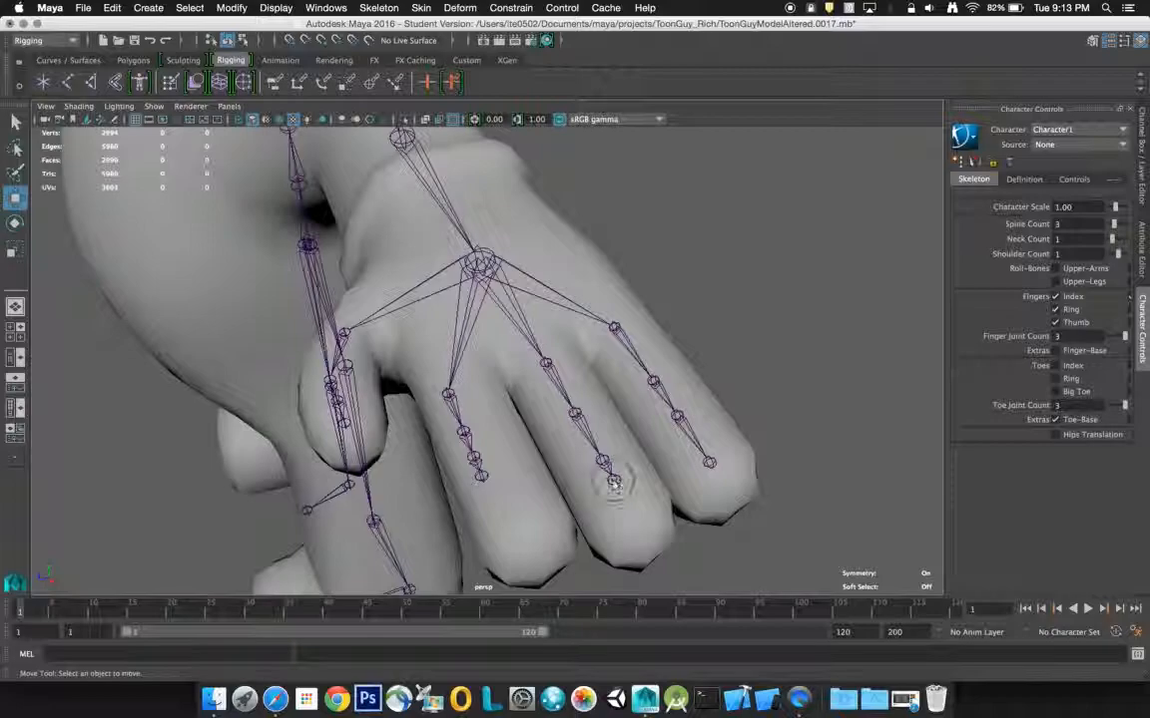
pyautogui.press('d')
pyautogui.moveTo(612, 480); pyautogui.dragTo(661, 565)
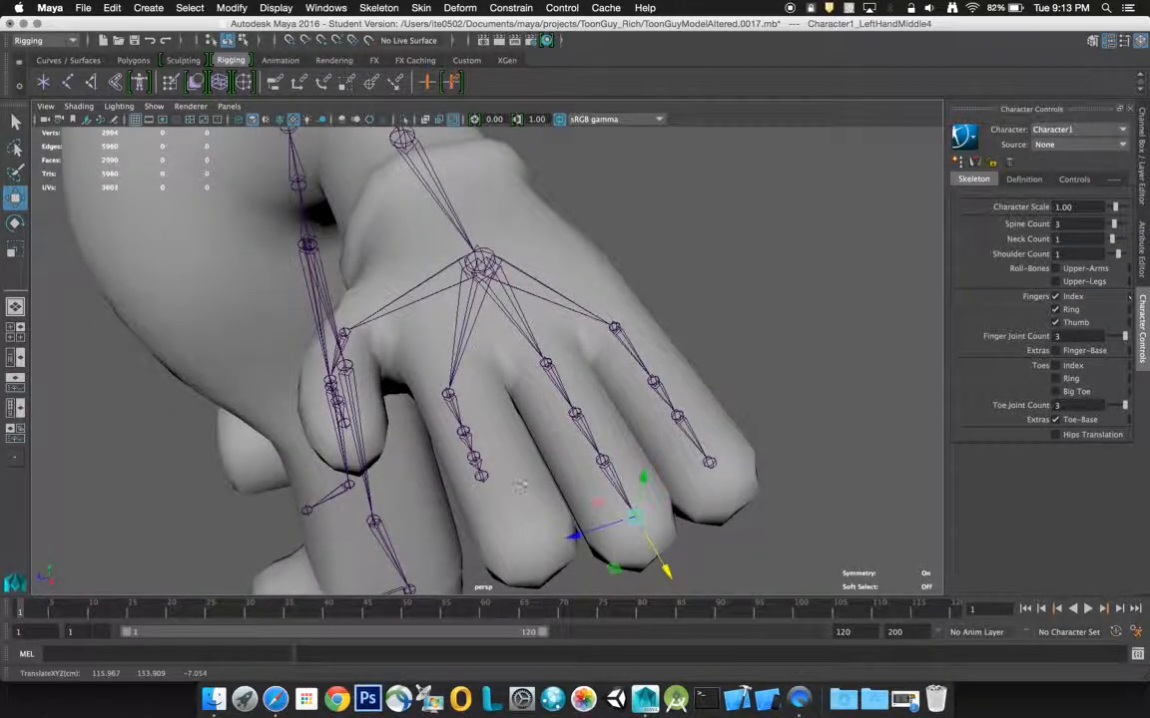
# - Center the left index finger's base joint on its knuckle at about X 99.4 cm and Z 0.7 cm
pyautogui.click(451, 401)
pyautogui.moveTo(390, 403); pyautogui.dragTo(439, 391)
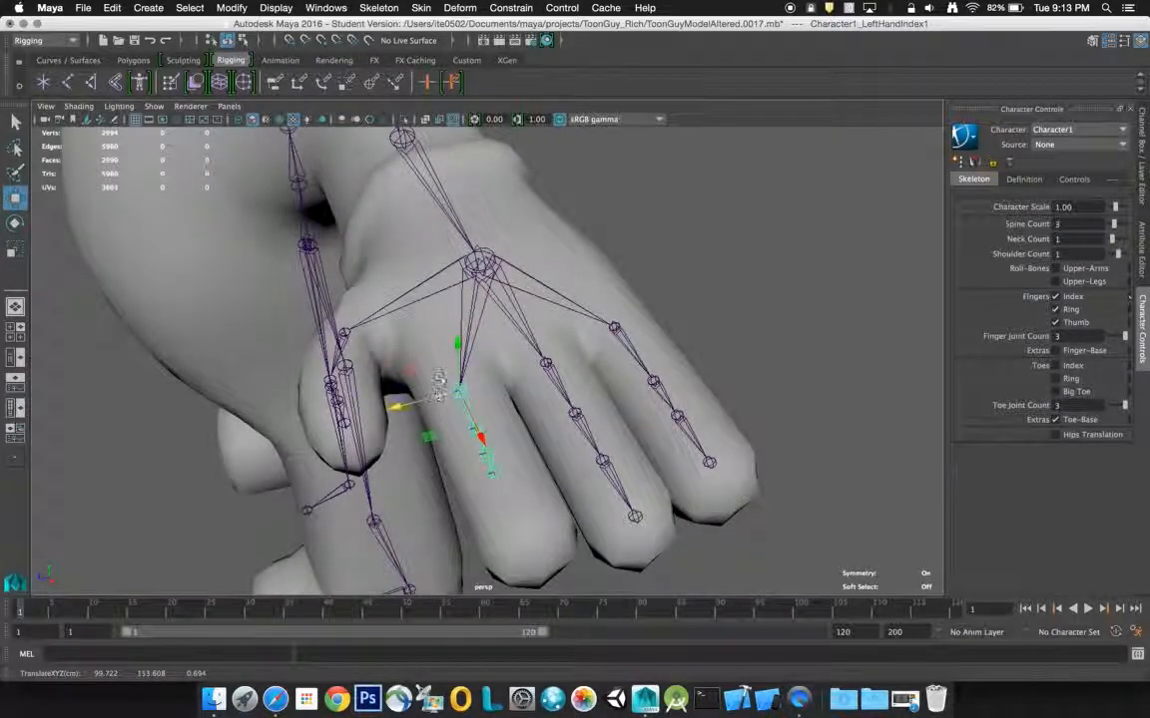
pyautogui.click(471, 422)
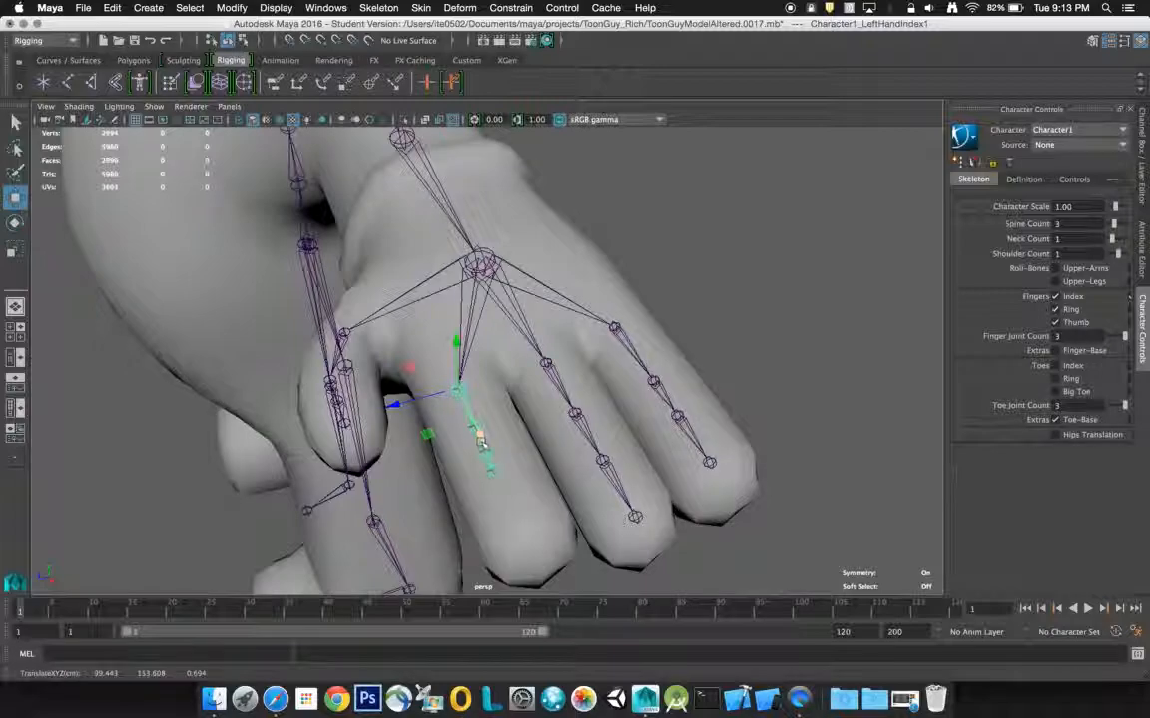
# - Space the left index finger's second joint at about X 105 cm, the third at about X 109.8 cm and the tip joint near the fingertip
pyautogui.click(545, 420)
pyautogui.click(487, 437)
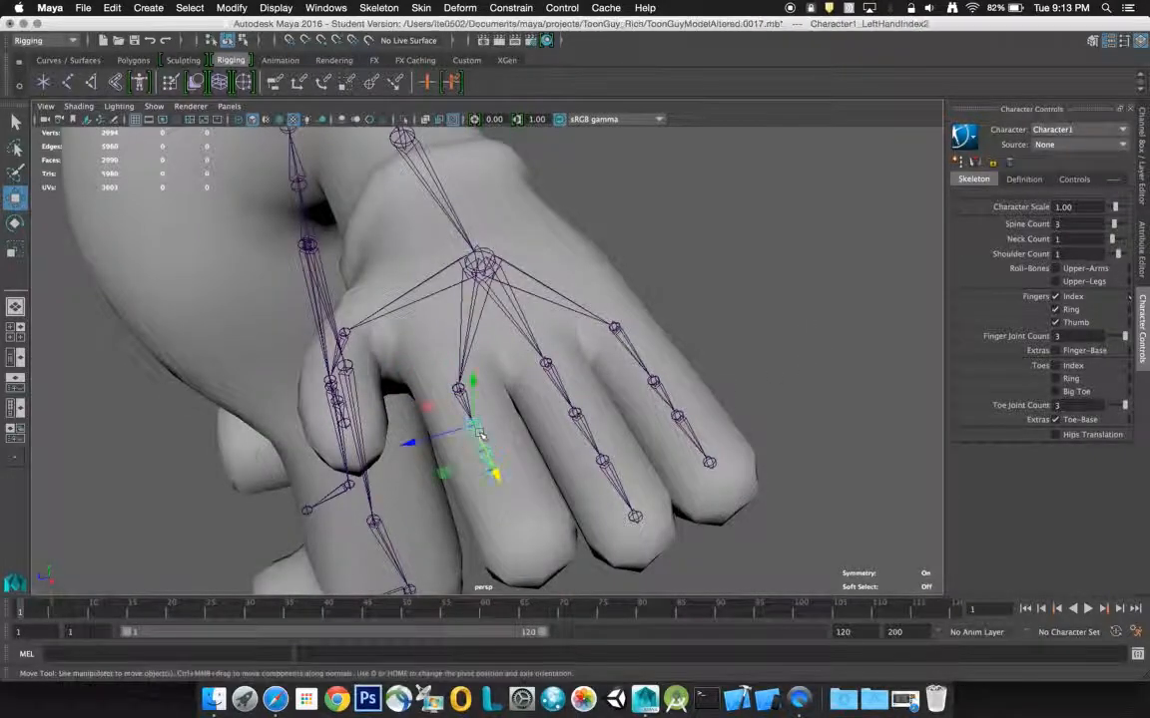
pyautogui.moveTo(490, 466); pyautogui.dragTo(496, 478)
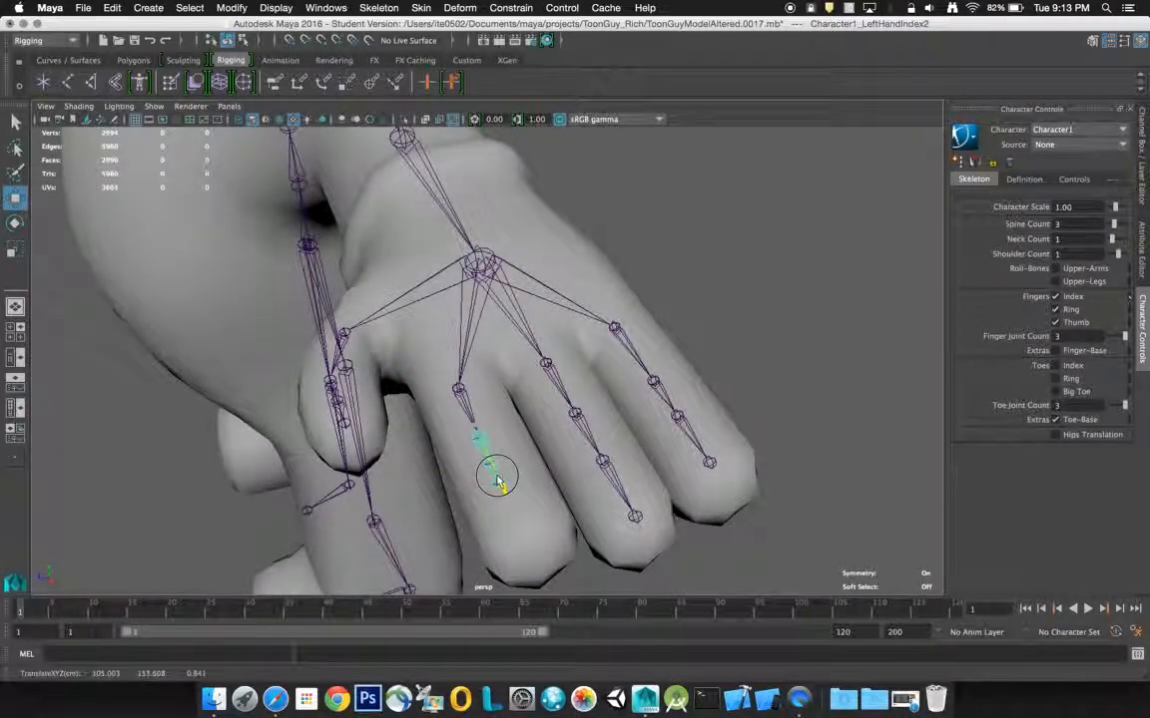
pyautogui.click(526, 483)
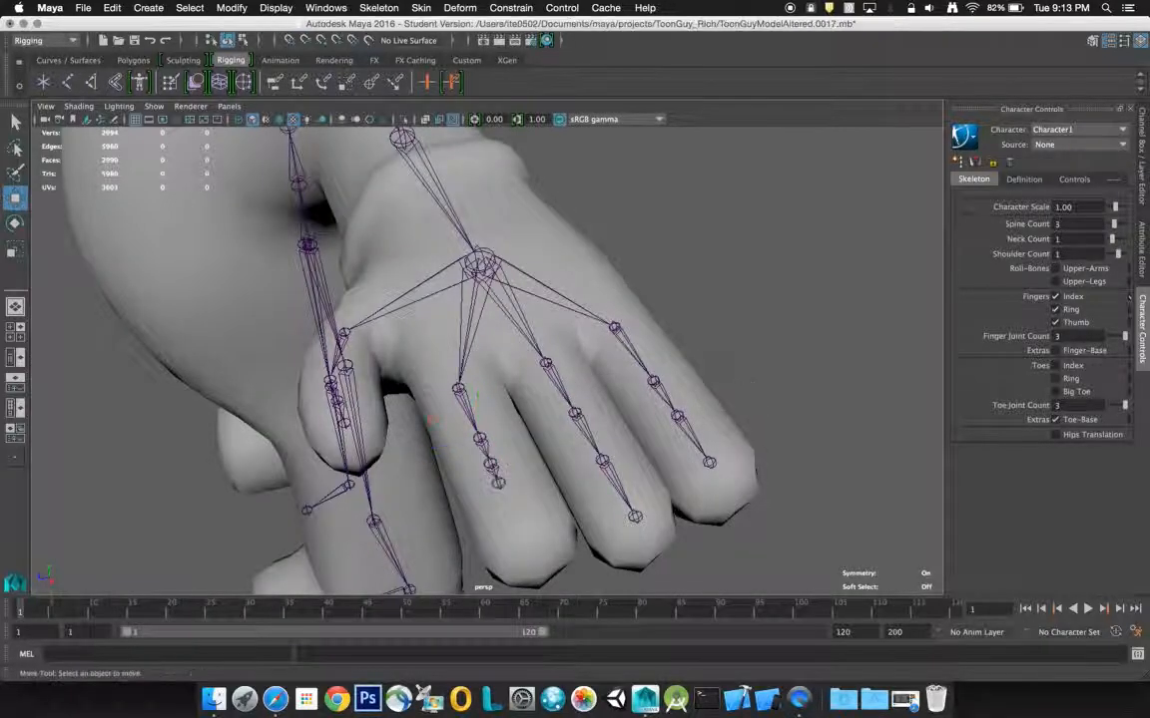
pyautogui.click(496, 481)
pyautogui.moveTo(504, 498); pyautogui.dragTo(520, 526)
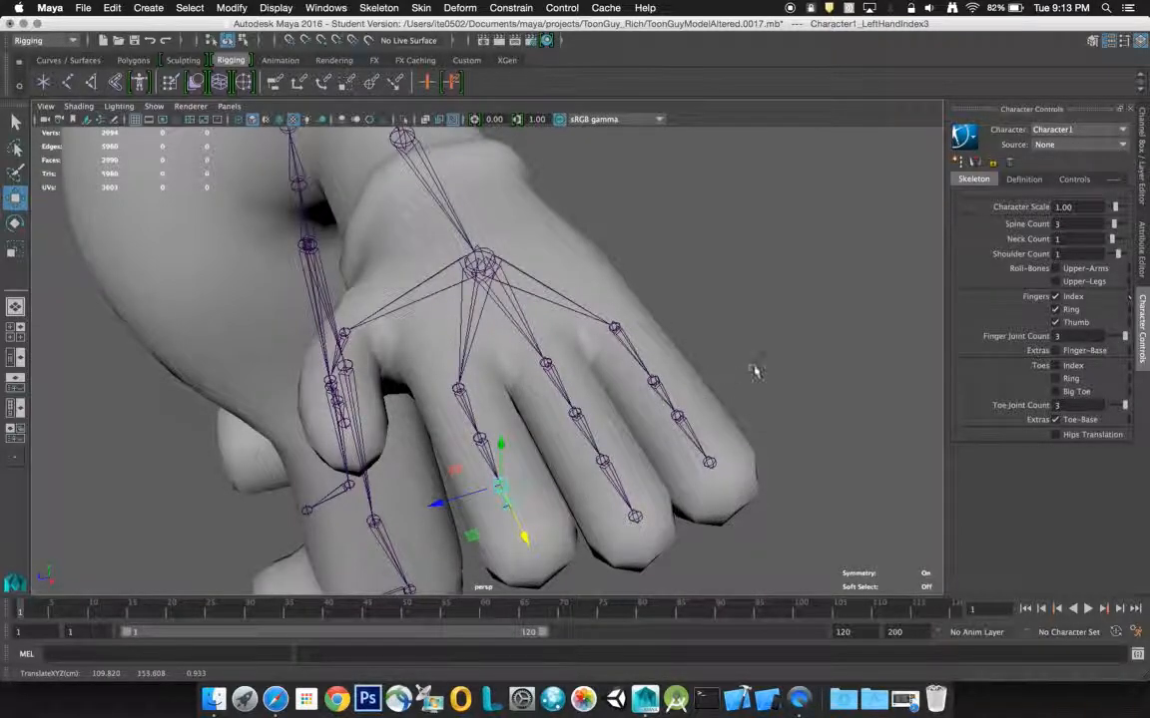
pyautogui.click(536, 512)
pyautogui.click(508, 507)
pyautogui.moveTo(524, 532); pyautogui.dragTo(547, 578)
# - Space the left thumb's second joint at about X 93.4 cm, the third at about X 96.5 cm and the tip joint toward the thumb's end
pyautogui.keyDown('alt'); pyautogui.moveTo(578, 460); pyautogui.dragTo(641, 451); pyautogui.keyUp('alt')
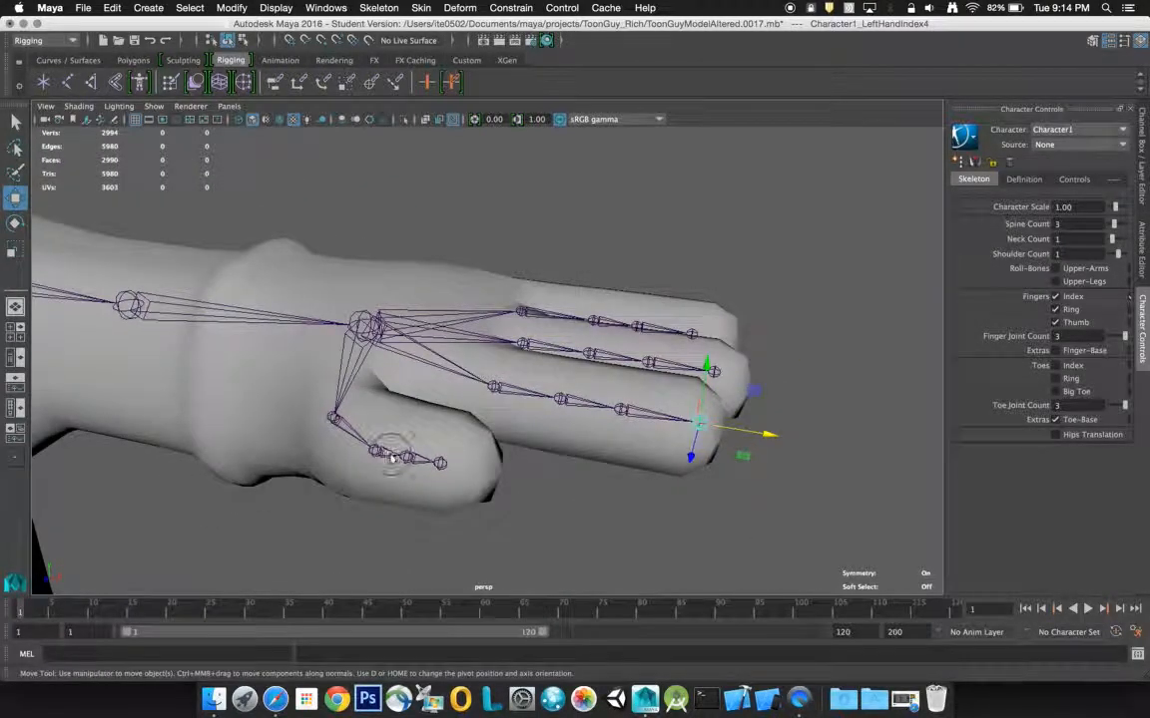
pyautogui.click(393, 456)
pyautogui.moveTo(436, 463); pyautogui.dragTo(436, 464)
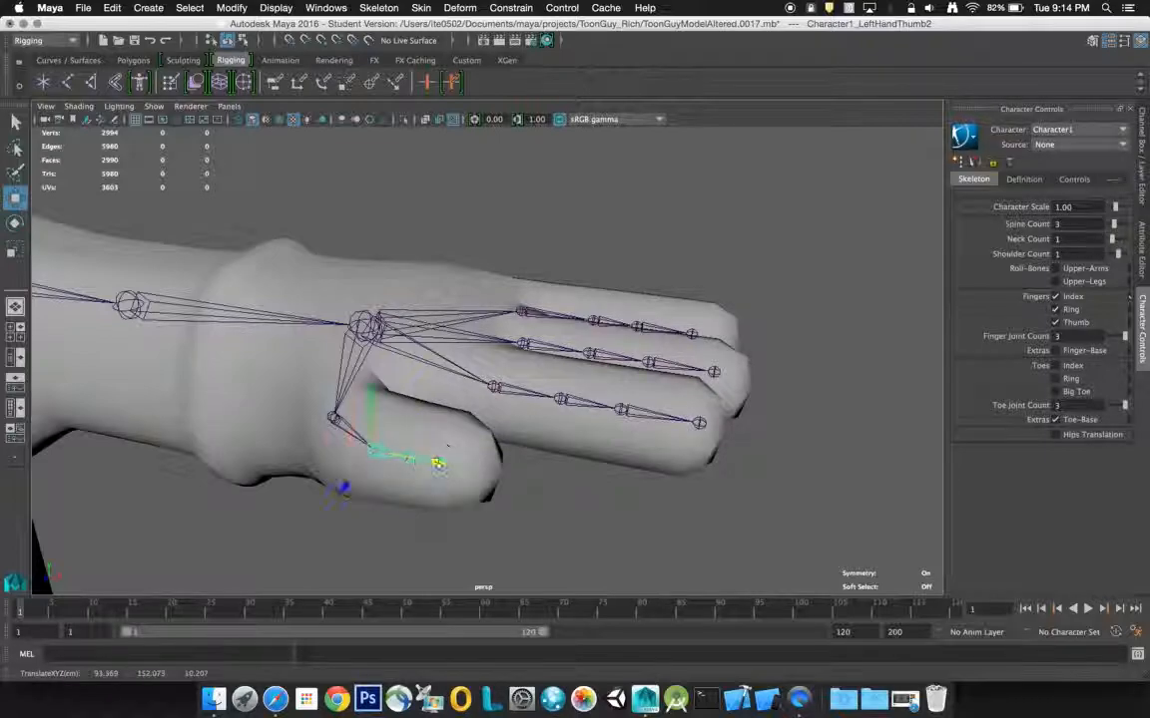
pyautogui.click(529, 482)
pyautogui.click(424, 463)
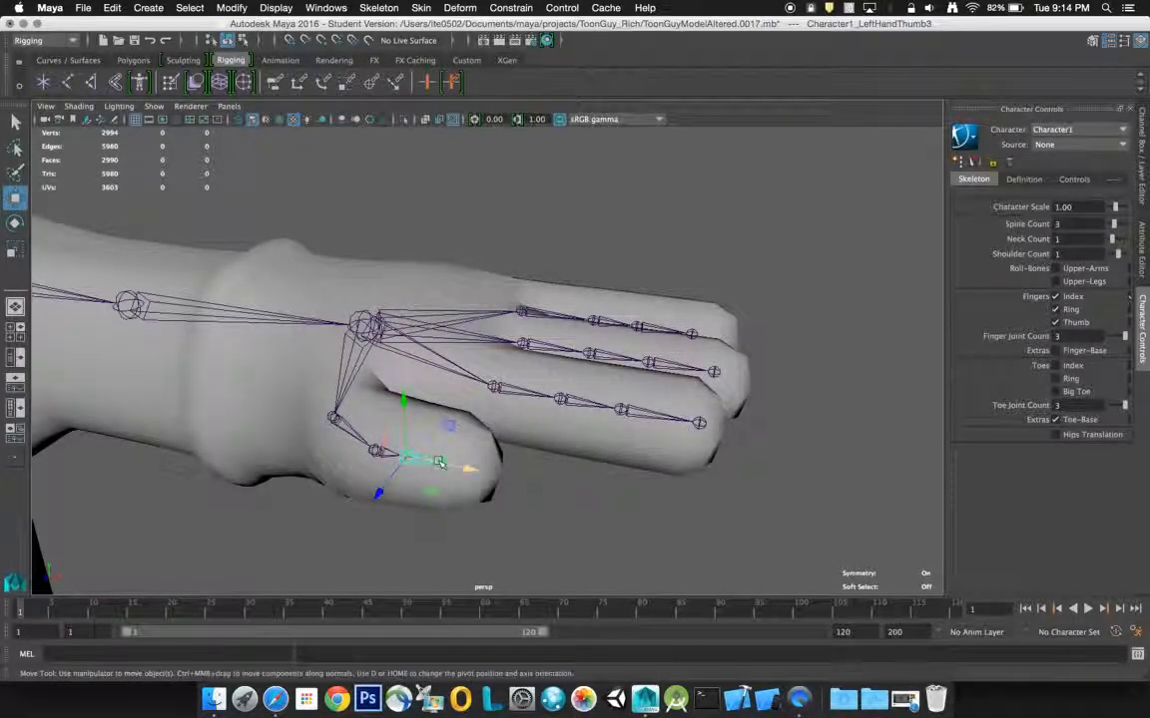
pyautogui.moveTo(465, 468); pyautogui.dragTo(475, 470)
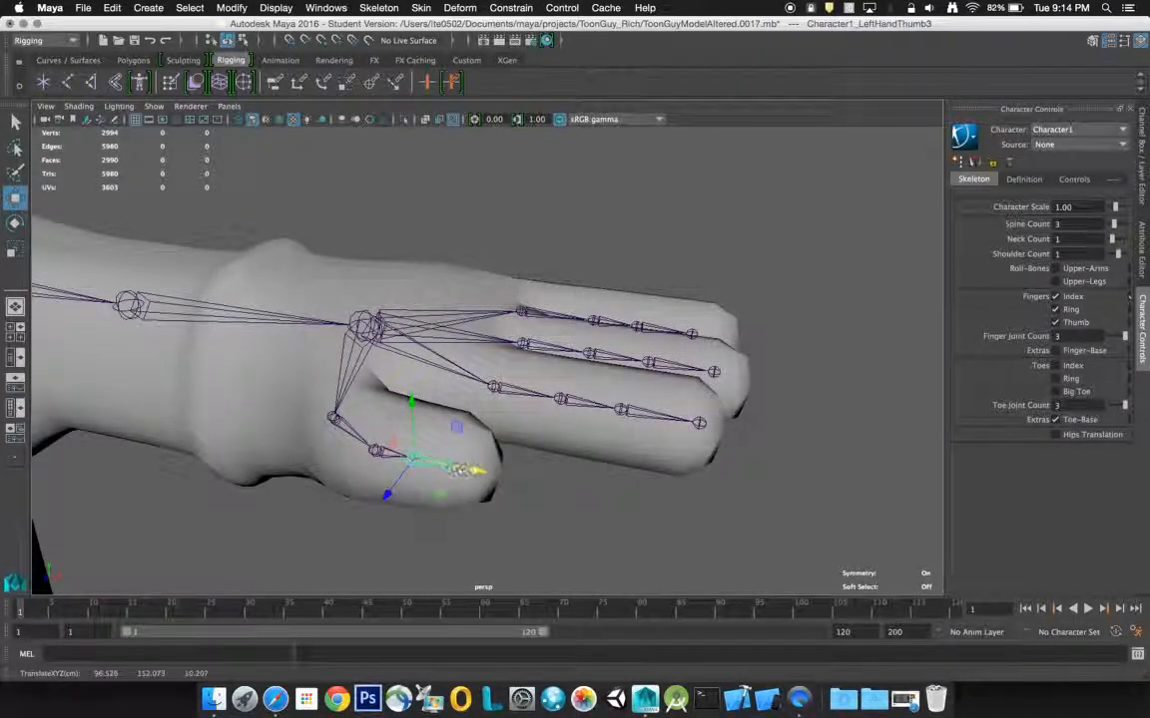
pyautogui.click(530, 477)
pyautogui.click(454, 466)
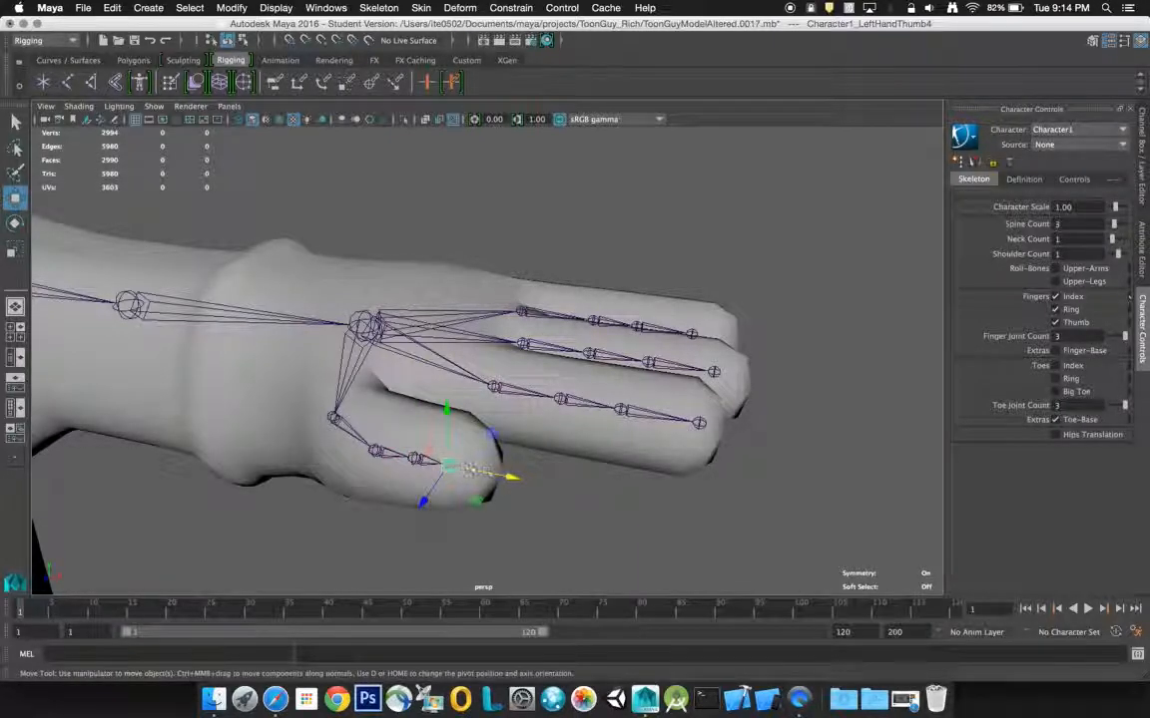
pyautogui.keyDown('alt'); pyautogui.moveTo(505, 474); pyautogui.dragTo(417, 449); pyautogui.keyUp('alt')
# - Adjust the left hand joint's height to about Y 153.4 cm to align the hand chain inside the mesh
pyautogui.keyDown('alt'); pyautogui.moveTo(417, 447); pyautogui.dragTo(562, 459); pyautogui.keyUp('alt')
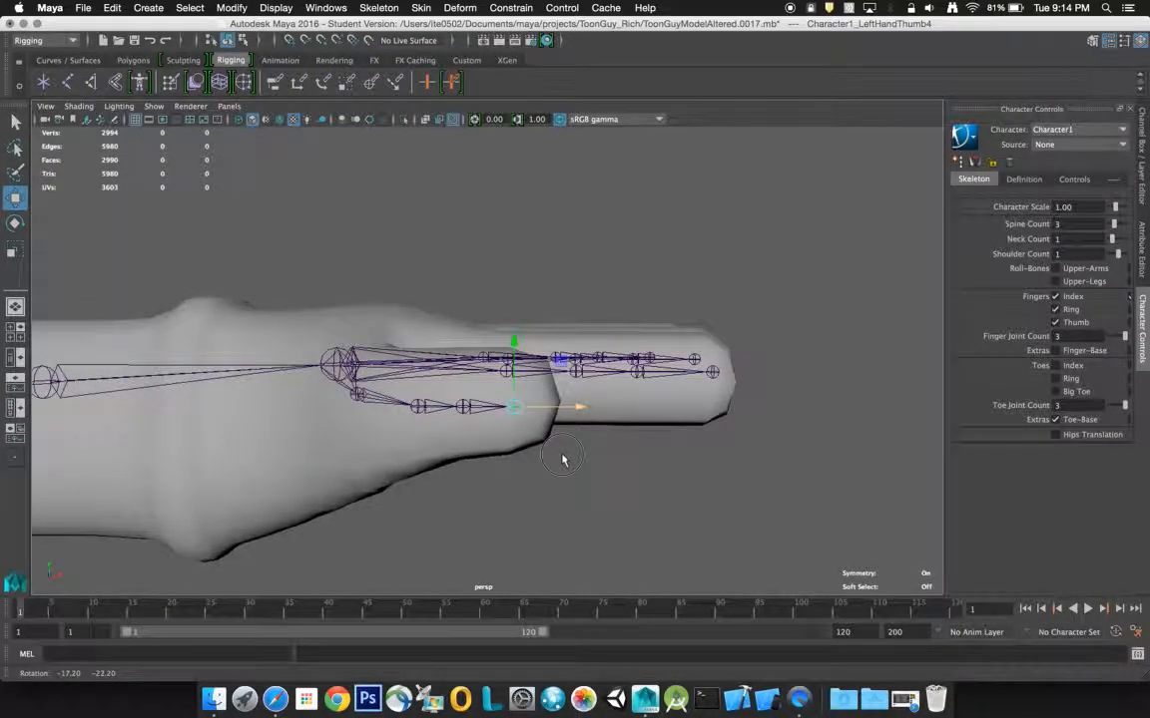
pyautogui.click(379, 364)
pyautogui.click(338, 326)
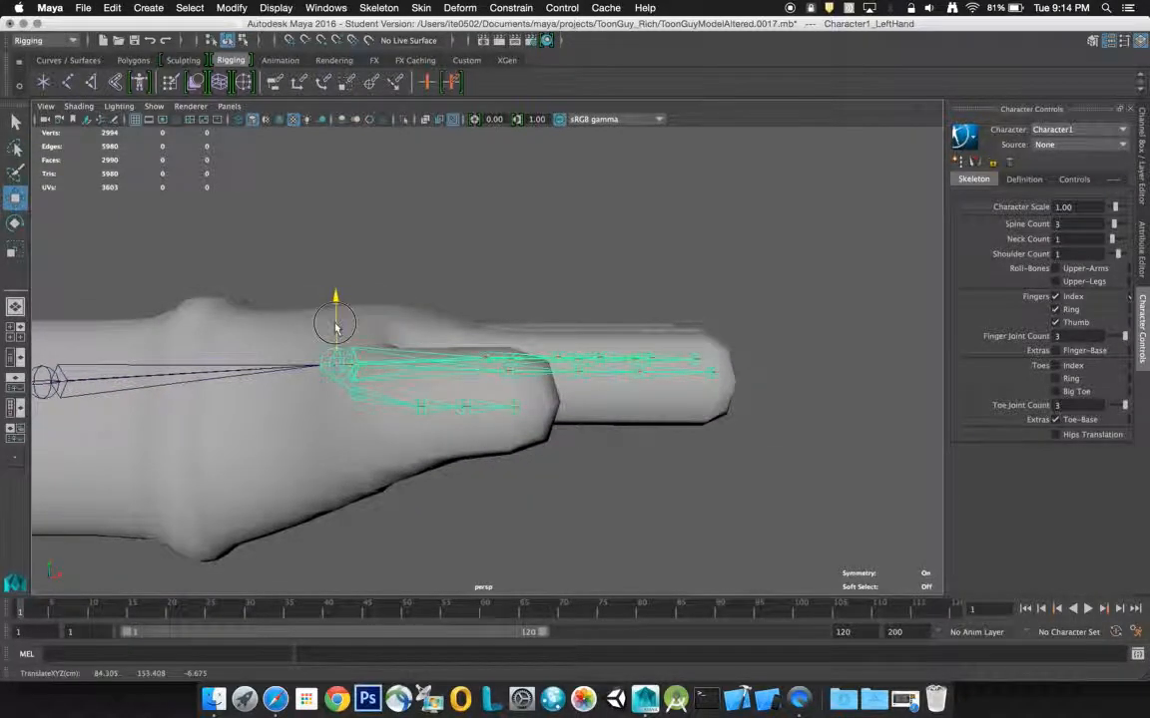
# - Raise the neck joint, together with the head joint, to the base of the head mesh
pyautogui.keyDown('alt'); pyautogui.moveTo(337, 326); pyautogui.dragTo(419, 349); pyautogui.keyUp('alt')
pyautogui.moveTo(419, 349)
pyautogui.keyDown('alt'); pyautogui.mouseDown(button='right')
pyautogui.moveTo(439, 359)
pyautogui.moveTo(414, 354)
pyautogui.mouseUp(button='right'); pyautogui.keyUp('alt')
pyautogui.keyDown('alt'); pyautogui.moveTo(414, 354); pyautogui.dragTo(375, 342); pyautogui.keyUp('alt')
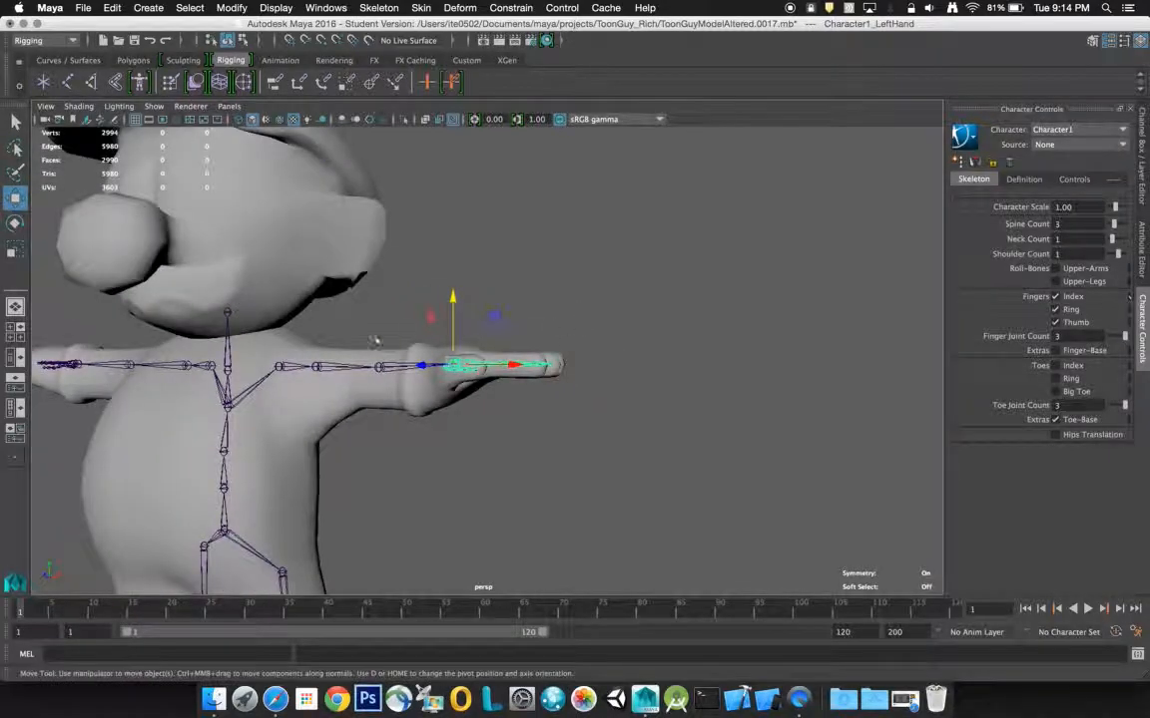
pyautogui.click(228, 329)
pyautogui.moveTo(228, 327); pyautogui.dragTo(244, 284)
pyautogui.scroll(5, 239, 279)
# - Raise the head joint inside the head mesh to the hat's brim line, about 58.9 cm above the neck joint
pyautogui.click(242, 232)
pyautogui.keyDown('alt'); pyautogui.moveTo(409, 243); pyautogui.dragTo(343, 245); pyautogui.keyUp('alt')
pyautogui.click(293, 244)
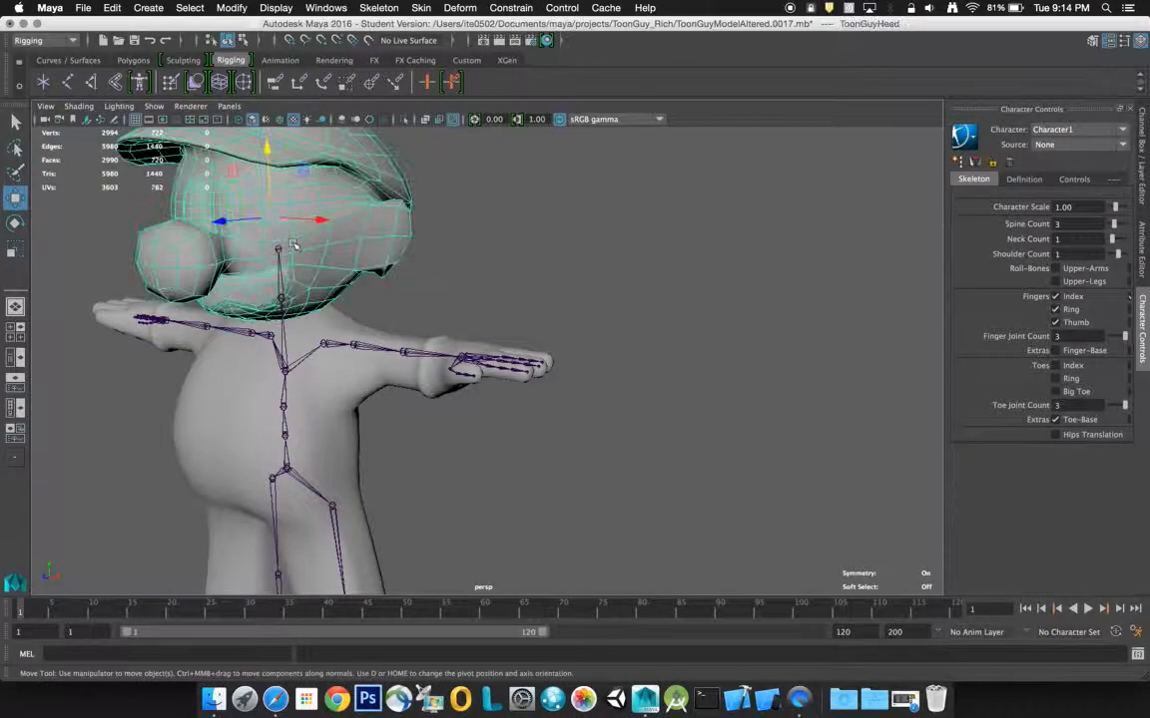
pyautogui.click(282, 246)
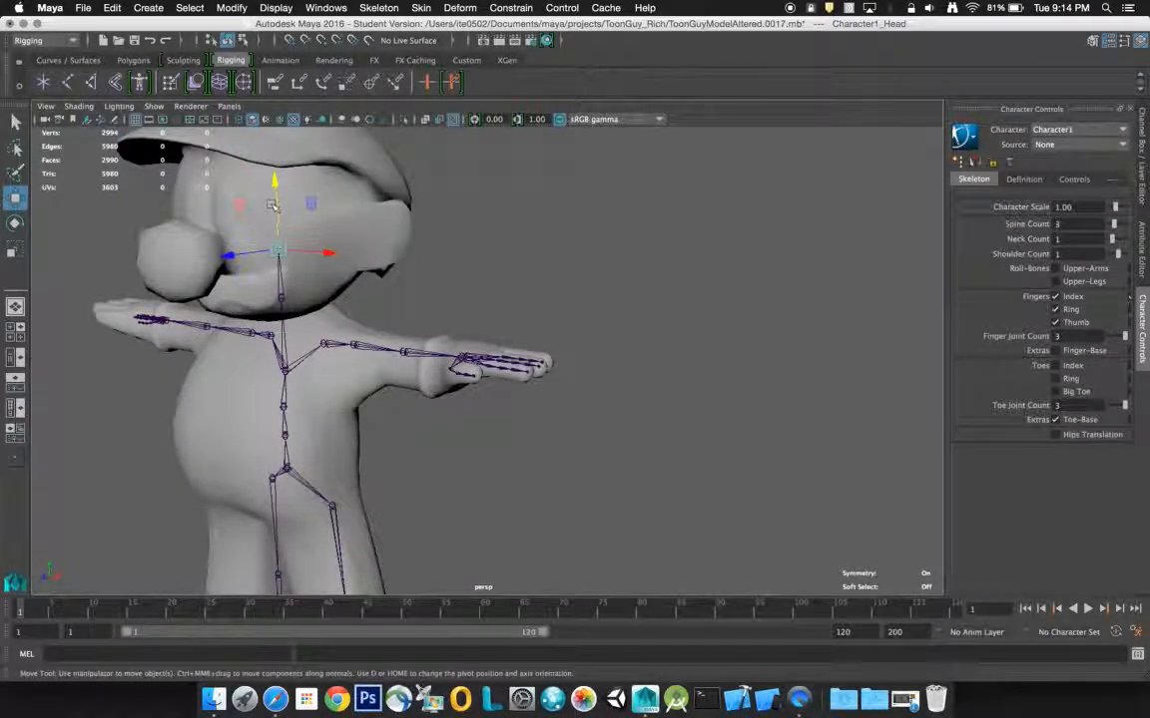
pyautogui.click(280, 248)
pyautogui.click(279, 249)
pyautogui.press('d')
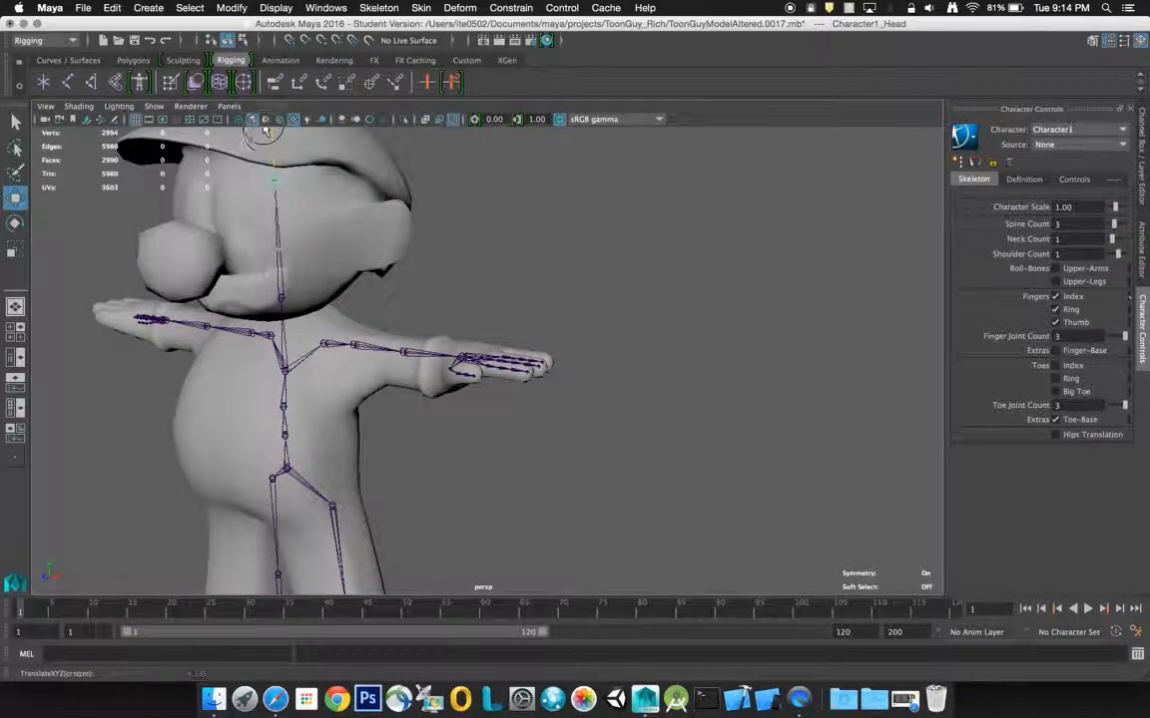
# - Adjust the neck joint's height to about Y 170.7 cm and bring up the head joint's transform attributes
pyautogui.keyDown('alt'); pyautogui.moveTo(290, 200); pyautogui.dragTo(457, 311); pyautogui.keyUp('alt')
pyautogui.click(462, 315)
pyautogui.moveTo(462, 267); pyautogui.dragTo(551, 223)
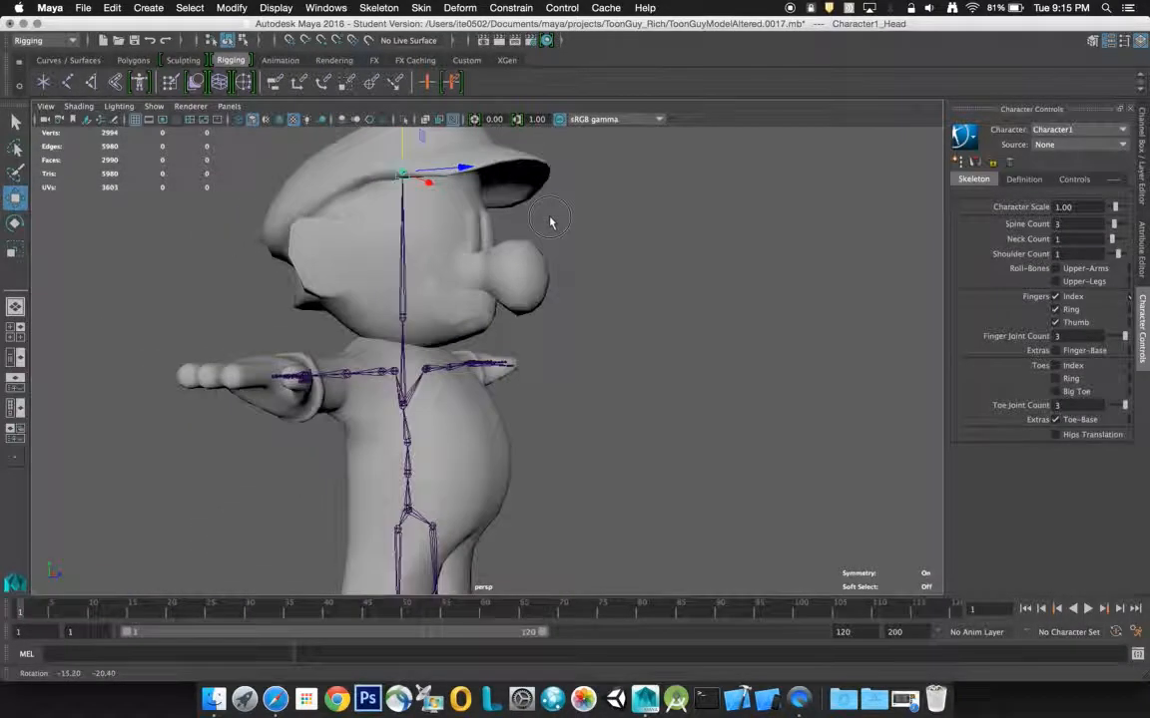
pyautogui.click(402, 321)
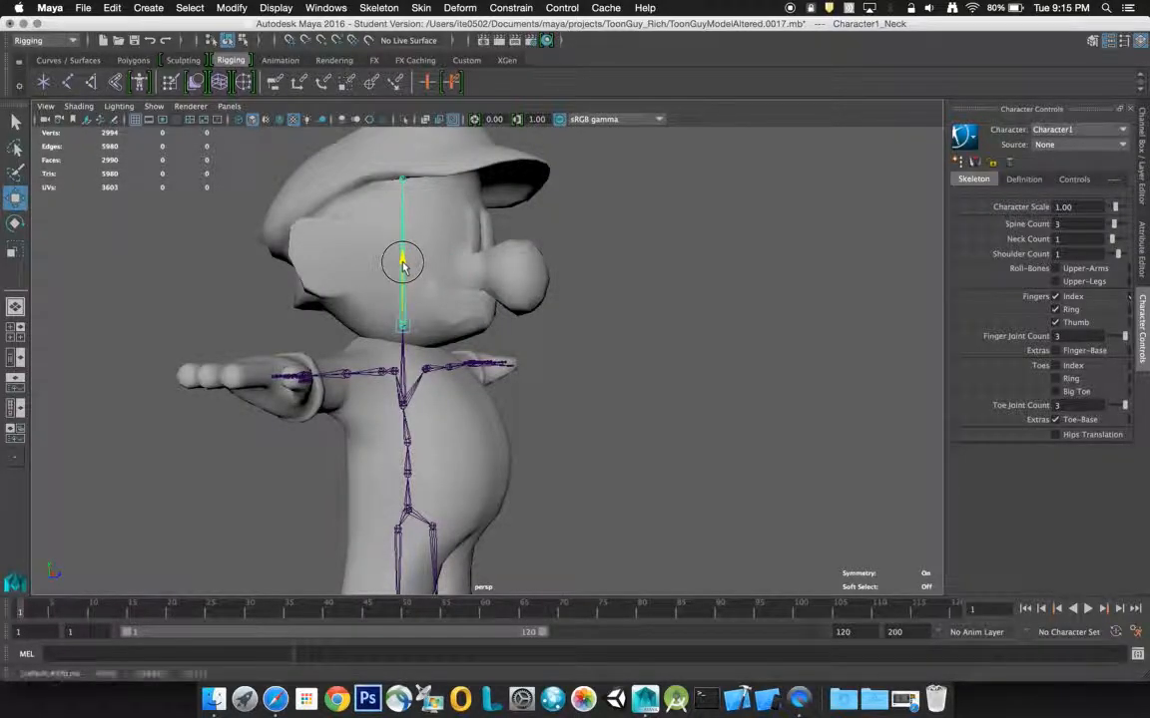
pyautogui.moveTo(404, 257); pyautogui.dragTo(403, 271)
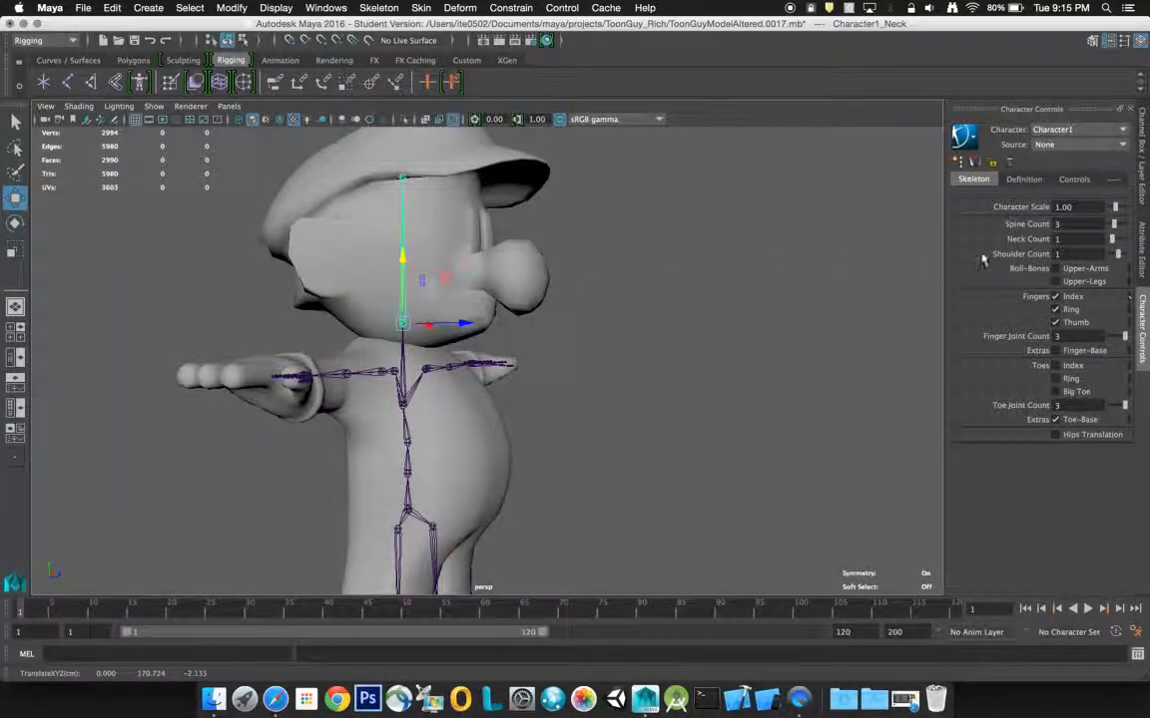
pyautogui.click(1143, 240)
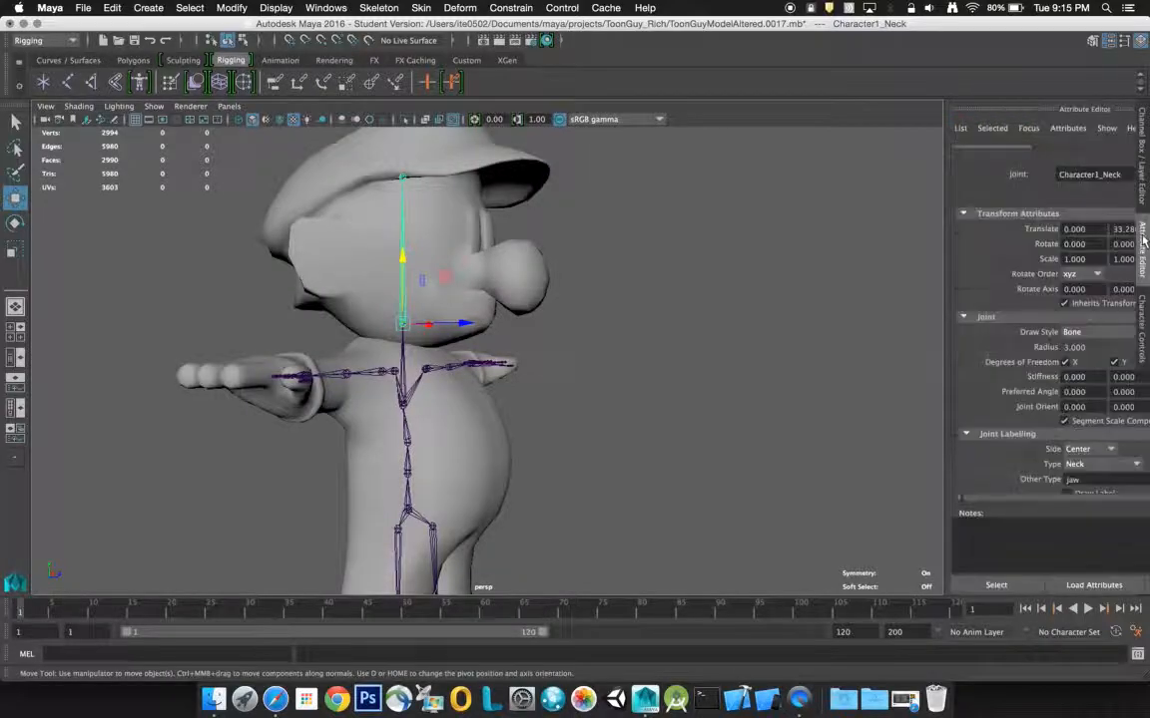
pyautogui.click(332, 214)
pyautogui.keyDown('alt'); pyautogui.moveTo(572, 212); pyautogui.dragTo(441, 216); pyautogui.keyUp('alt')
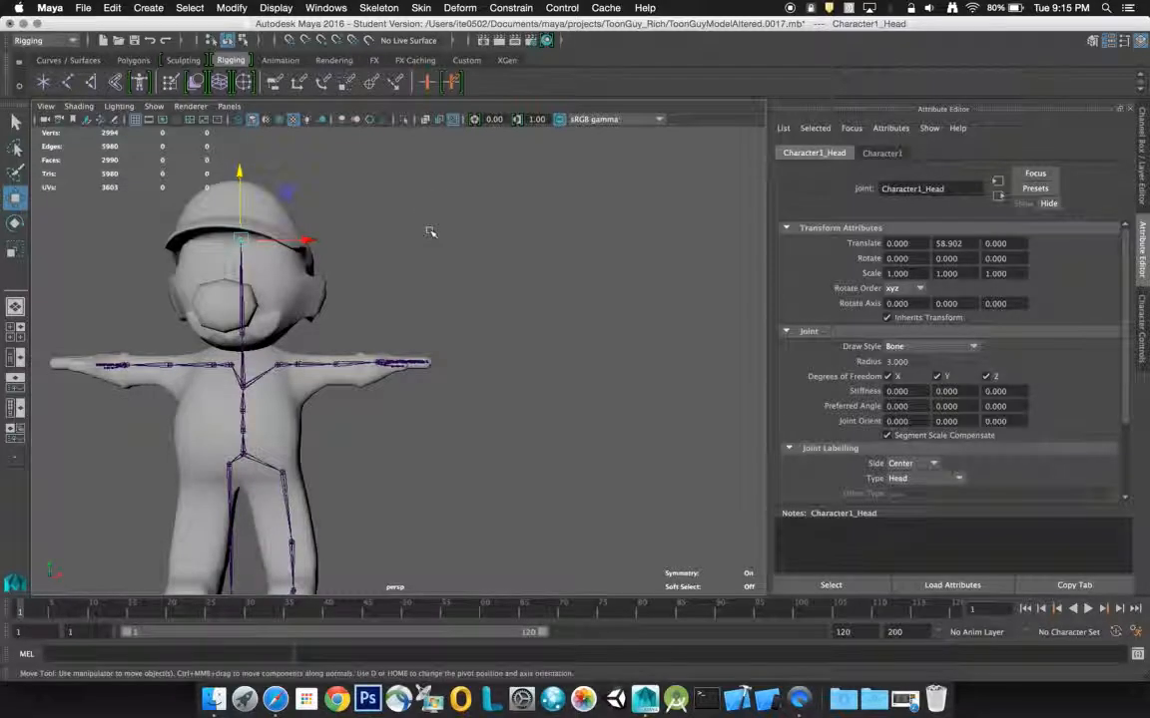
# - Try mirroring the HumanIK skeleton from left to right with the left hand joint selected, and undo the mirror
pyautogui.press('q')
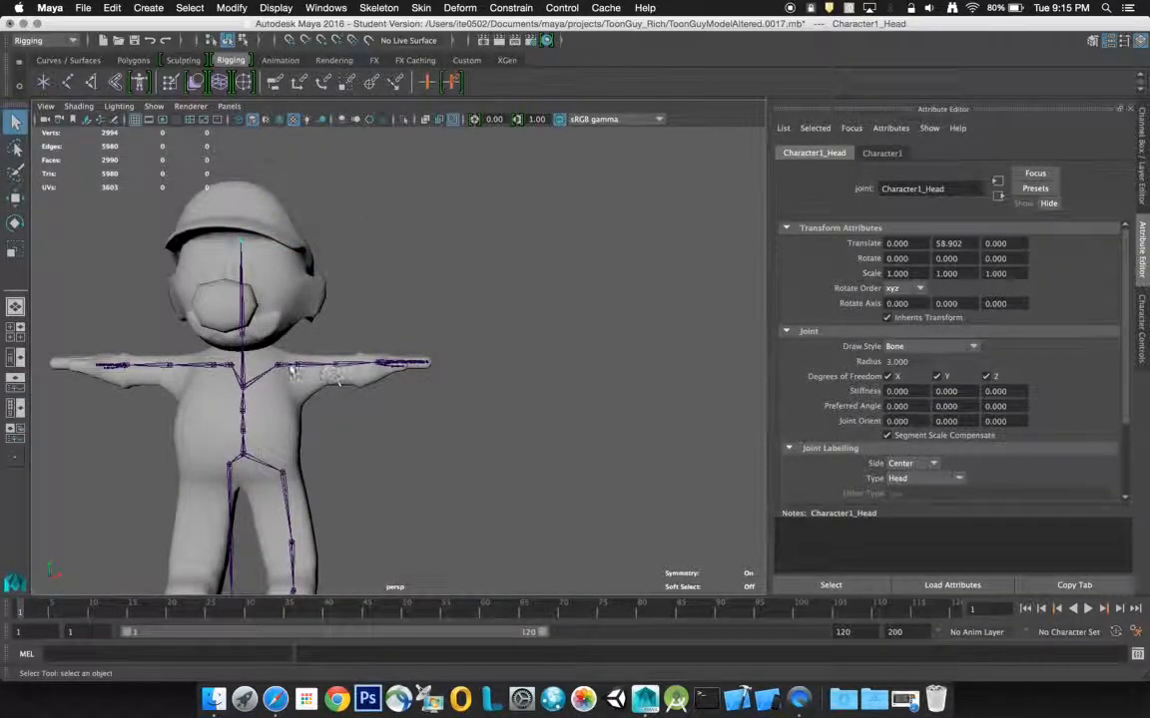
pyautogui.keyDown('alt'); pyautogui.moveTo(454, 345); pyautogui.dragTo(475, 362); pyautogui.keyUp('alt')
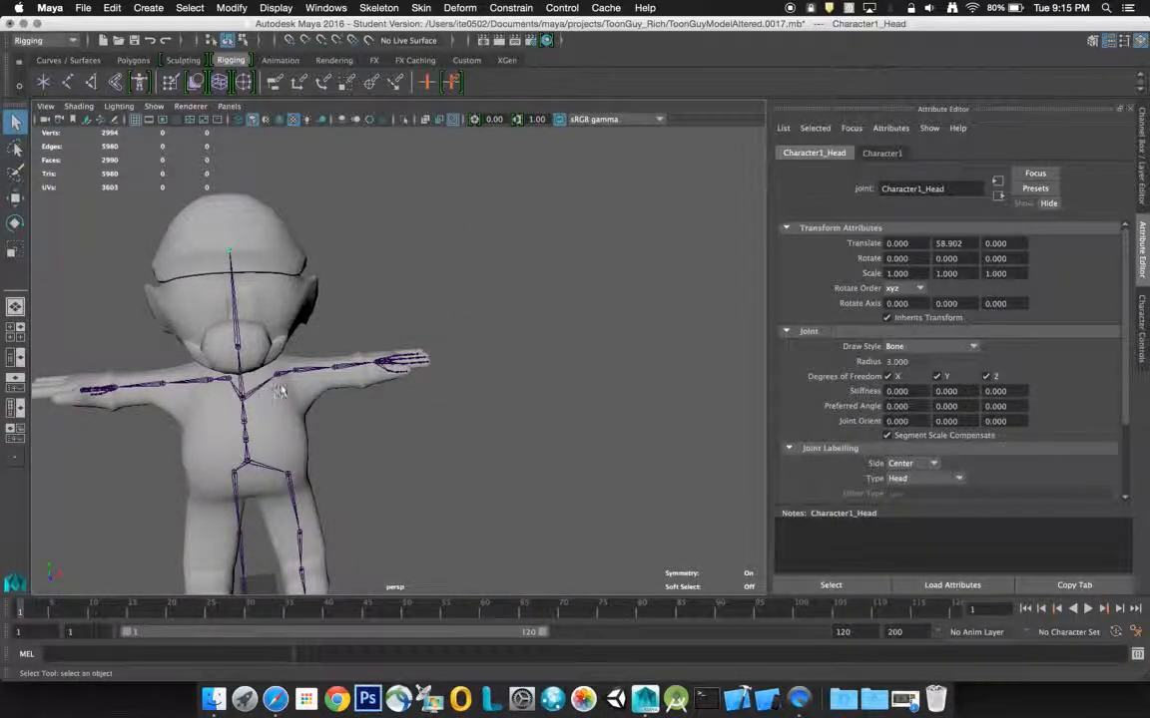
pyautogui.click(382, 372)
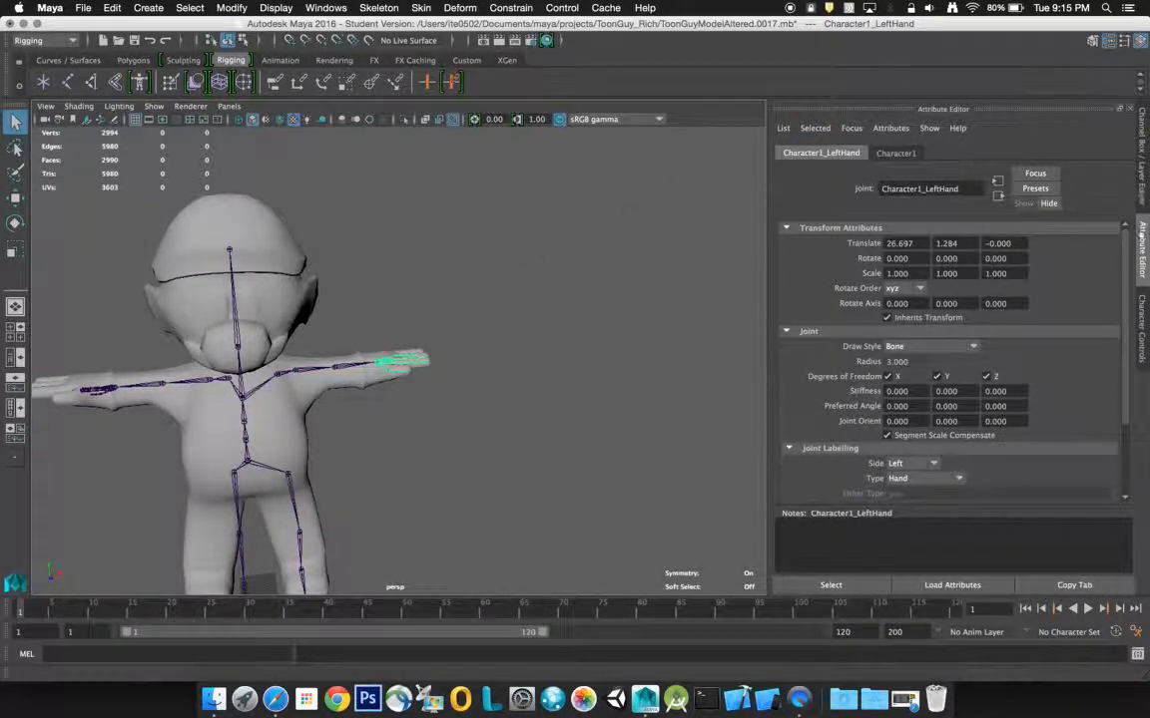
pyautogui.click(1143, 330)
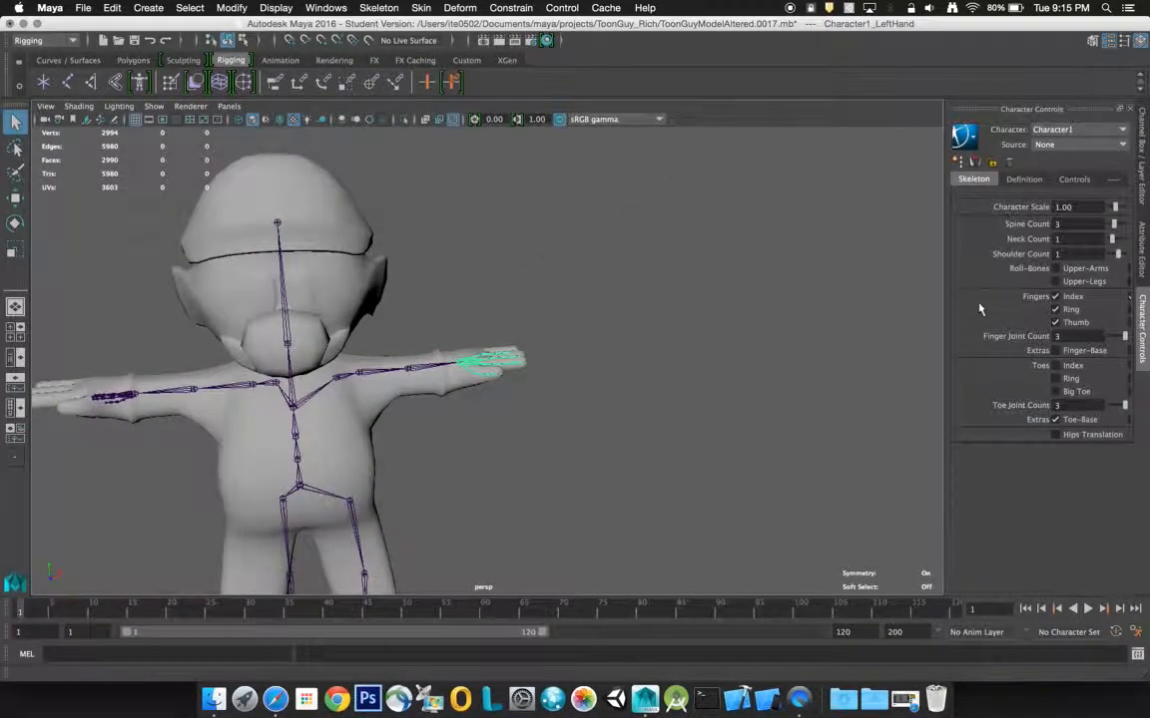
pyautogui.click(977, 166)
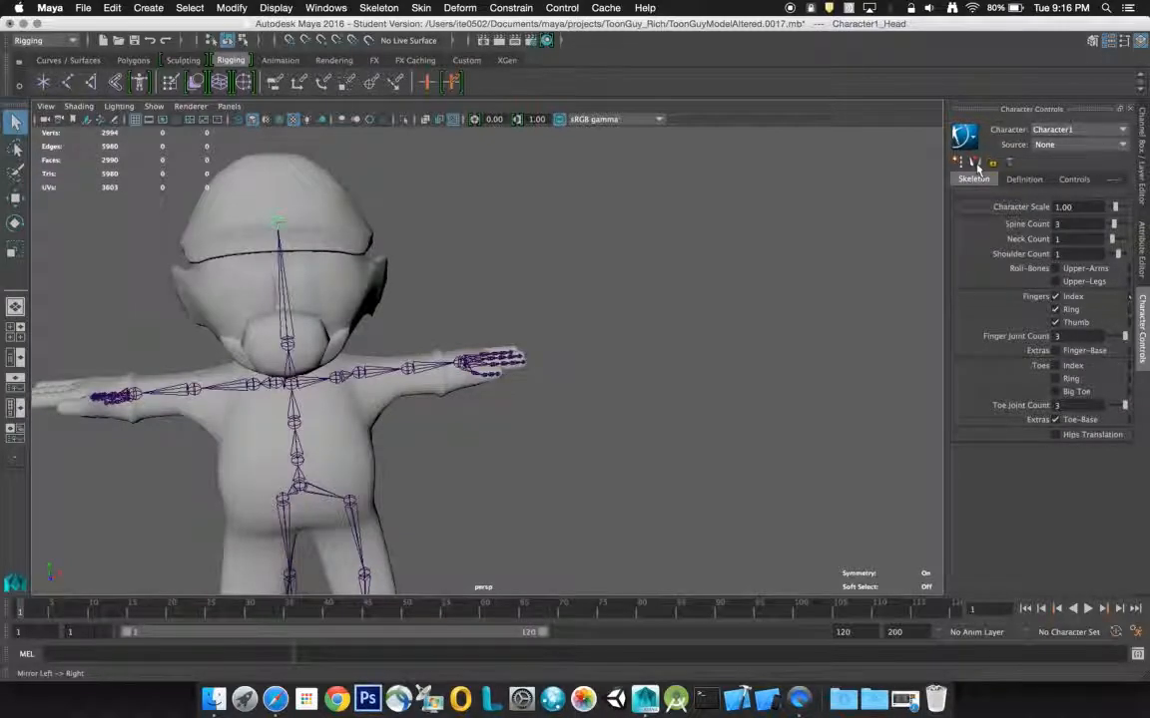
pyautogui.keyDown('alt'); pyautogui.moveTo(292, 334); pyautogui.dragTo(396, 281); pyautogui.keyUp('alt')
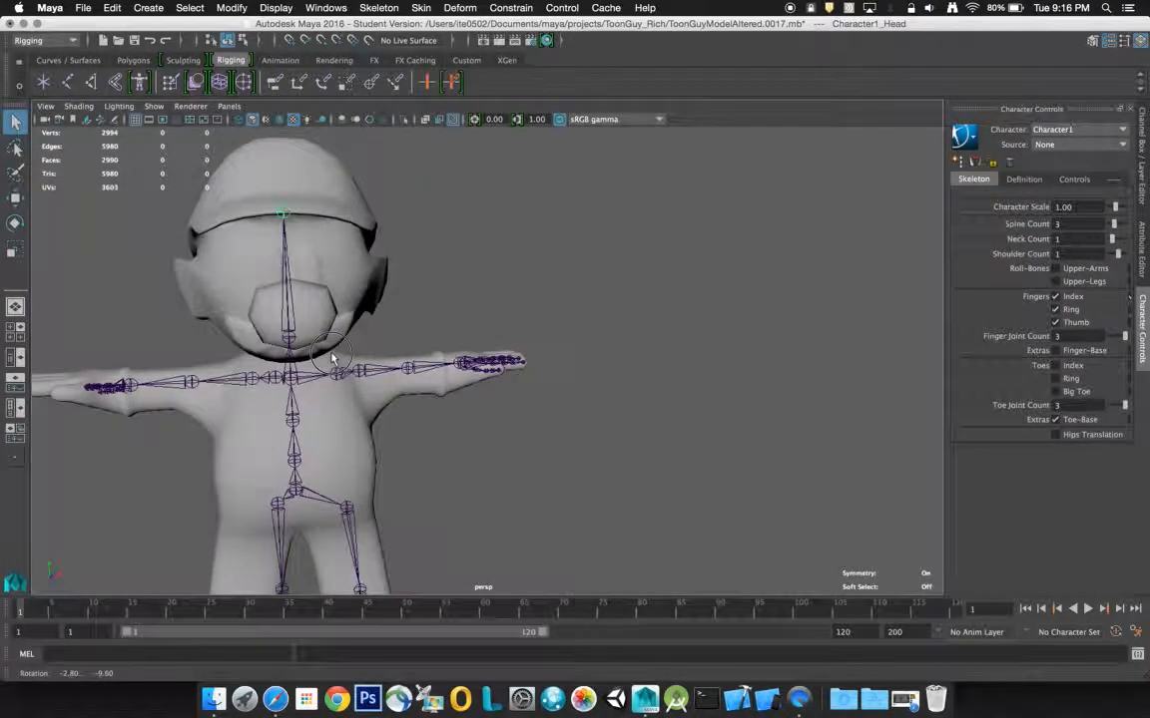
pyautogui.click(477, 293)
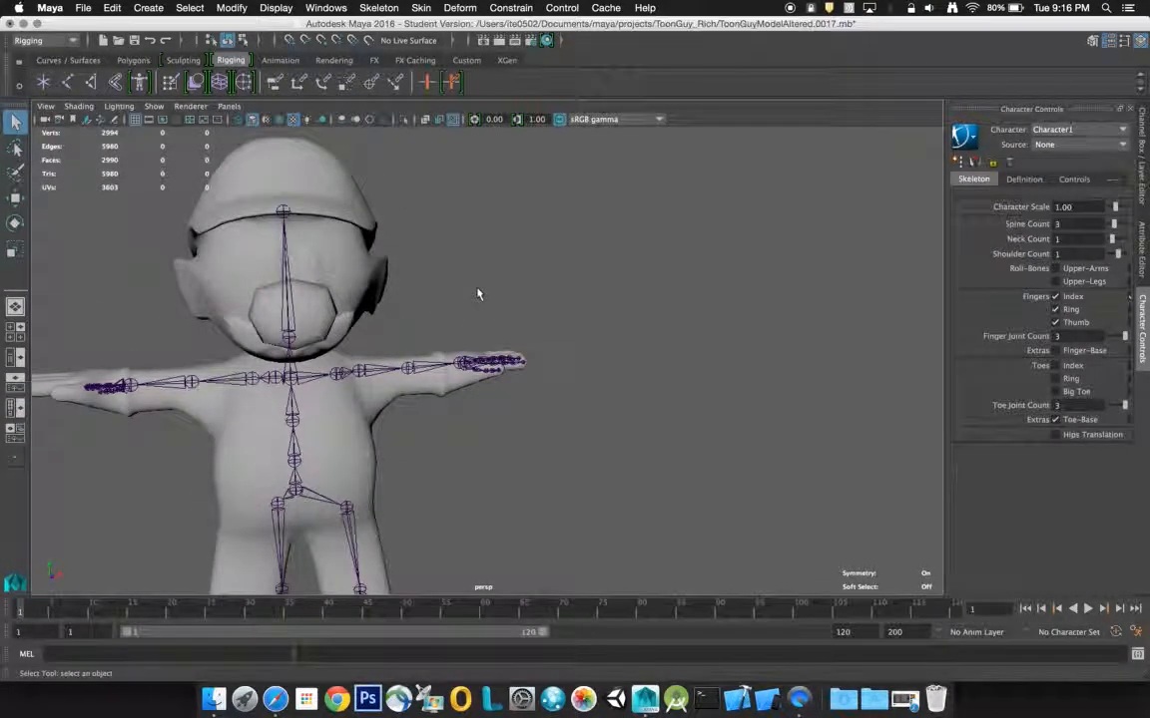
pyautogui.click(464, 362)
pyautogui.hotkey('ctrl', 'z')
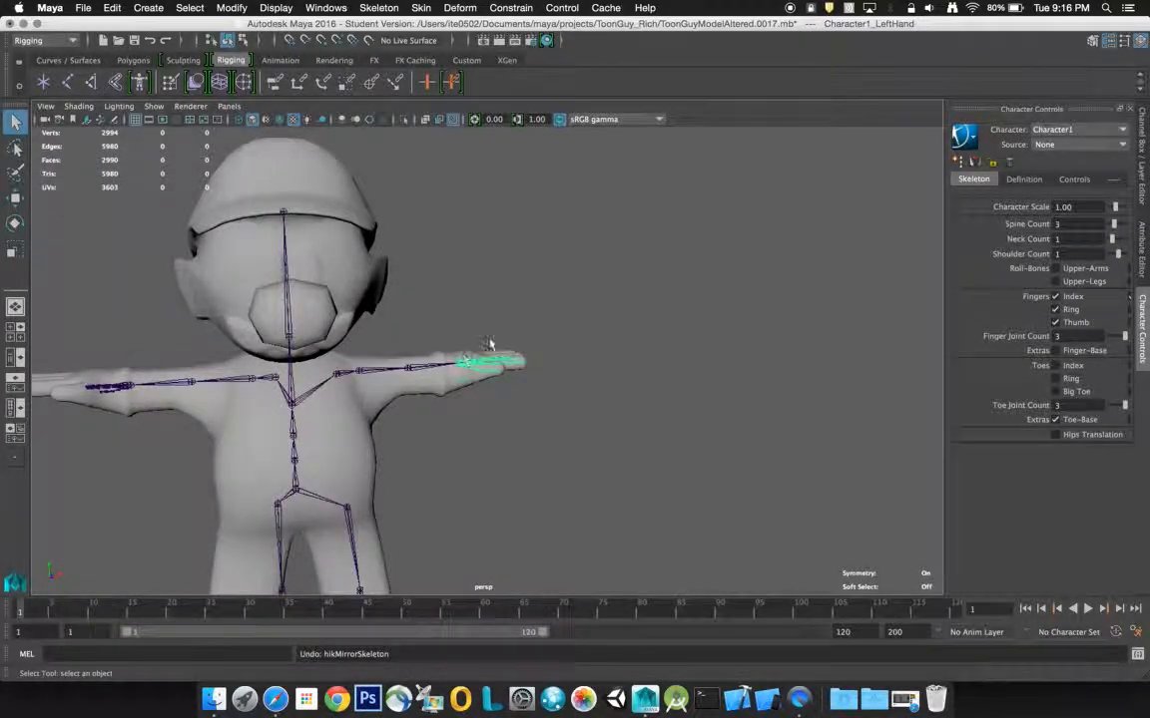
# - Try mirroring the skeleton from left to right with the left shoulder joint selected, and undo the mirror
pyautogui.click(442, 369)
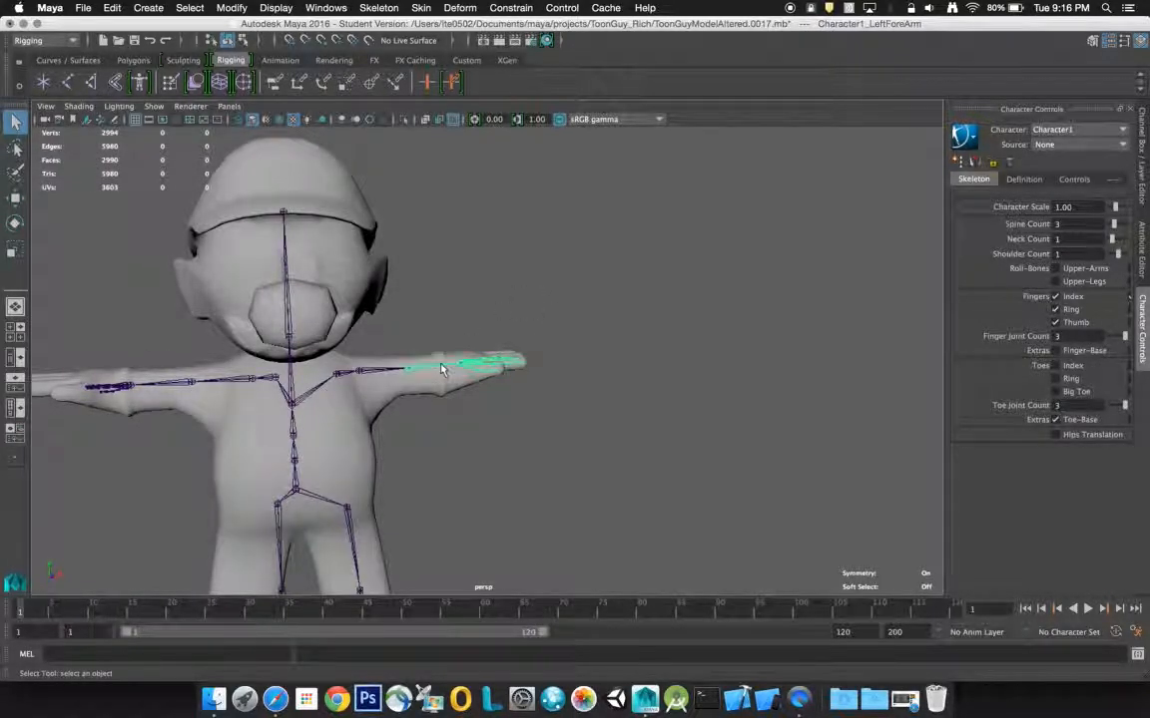
pyautogui.click(340, 375)
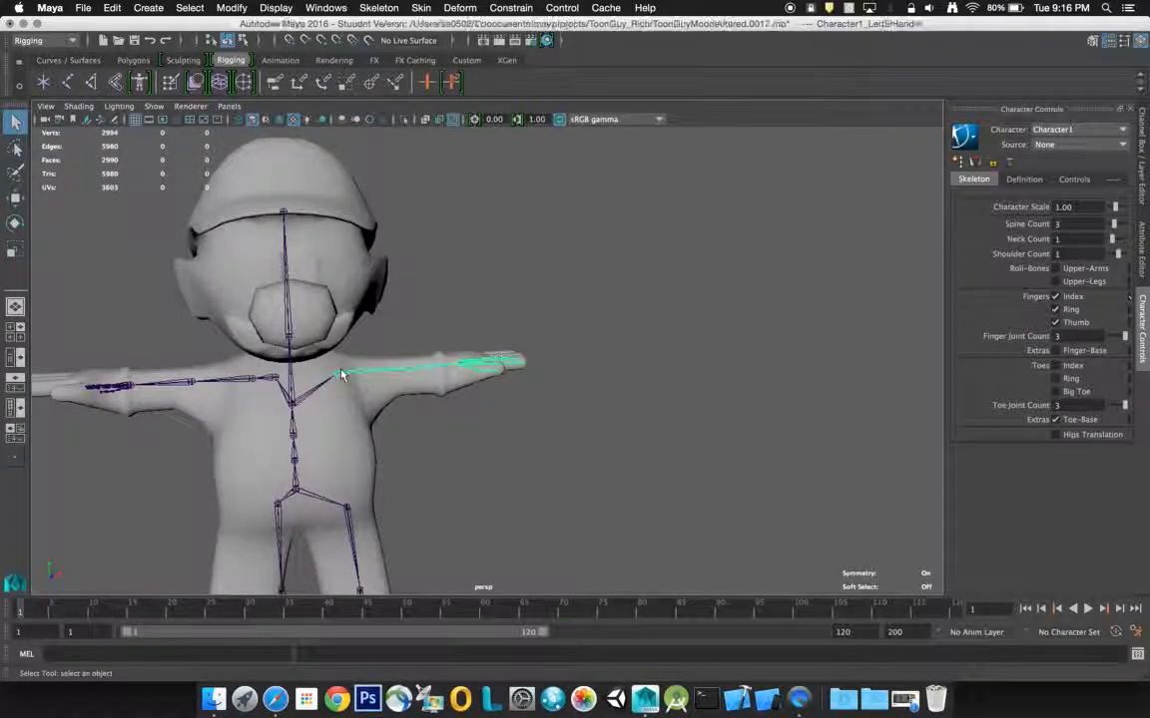
pyautogui.click(975, 167)
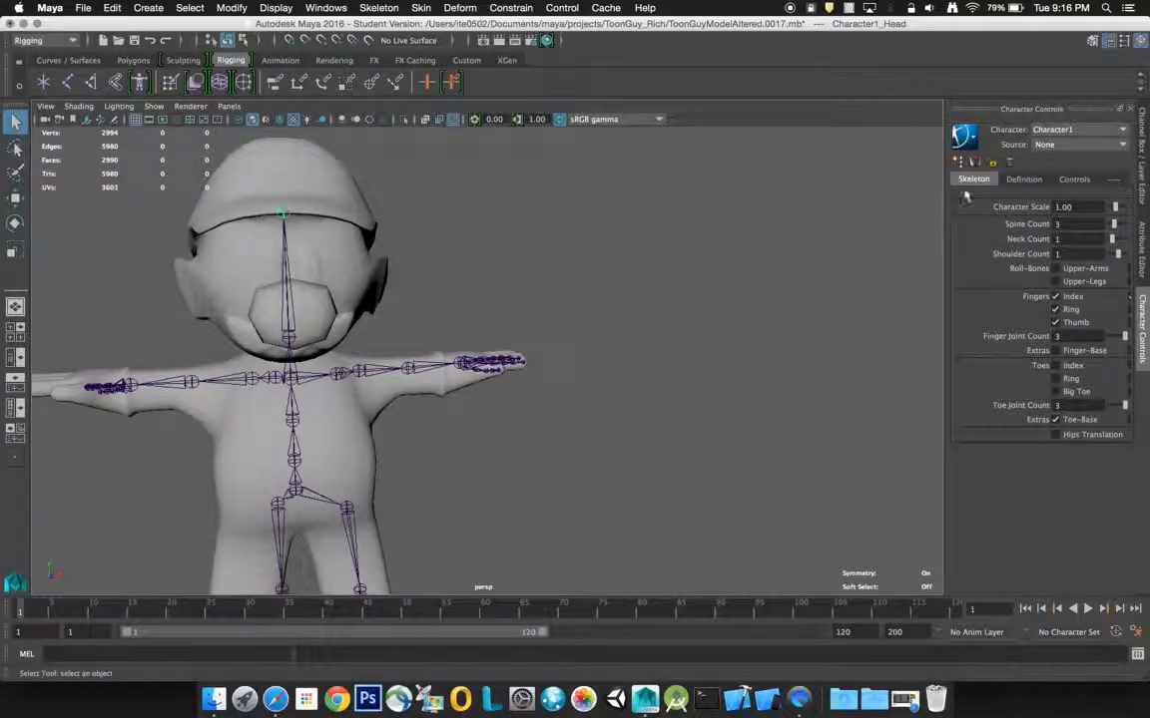
pyautogui.hotkey('ctrl', 'z')
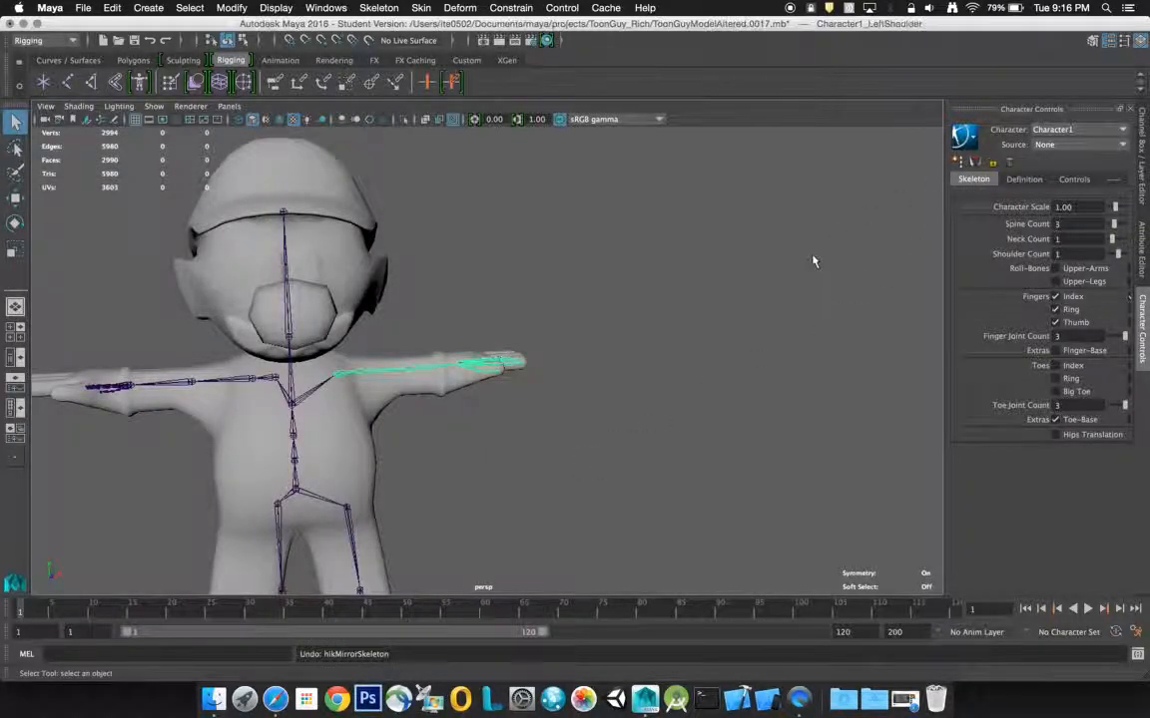
# - Mirror the HumanIK skeleton's left side to the right with the left toe base joint selected
pyautogui.click(352, 514)
pyautogui.scroll(-10, 464, 469)
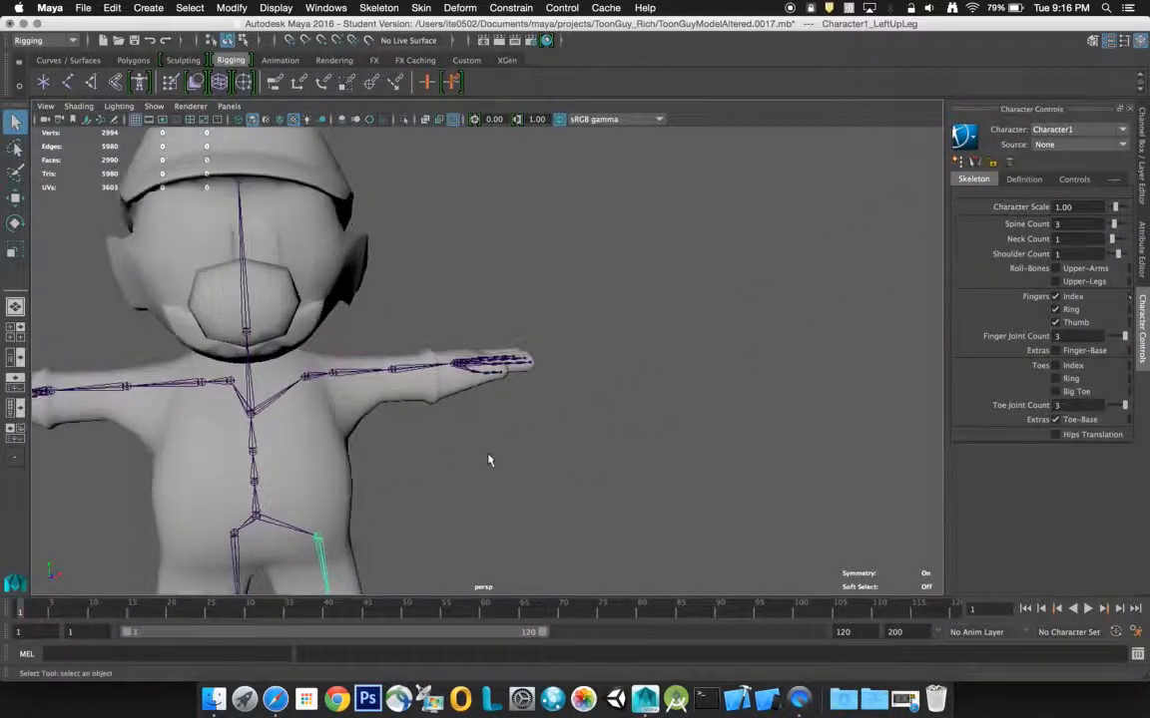
pyautogui.click(448, 469)
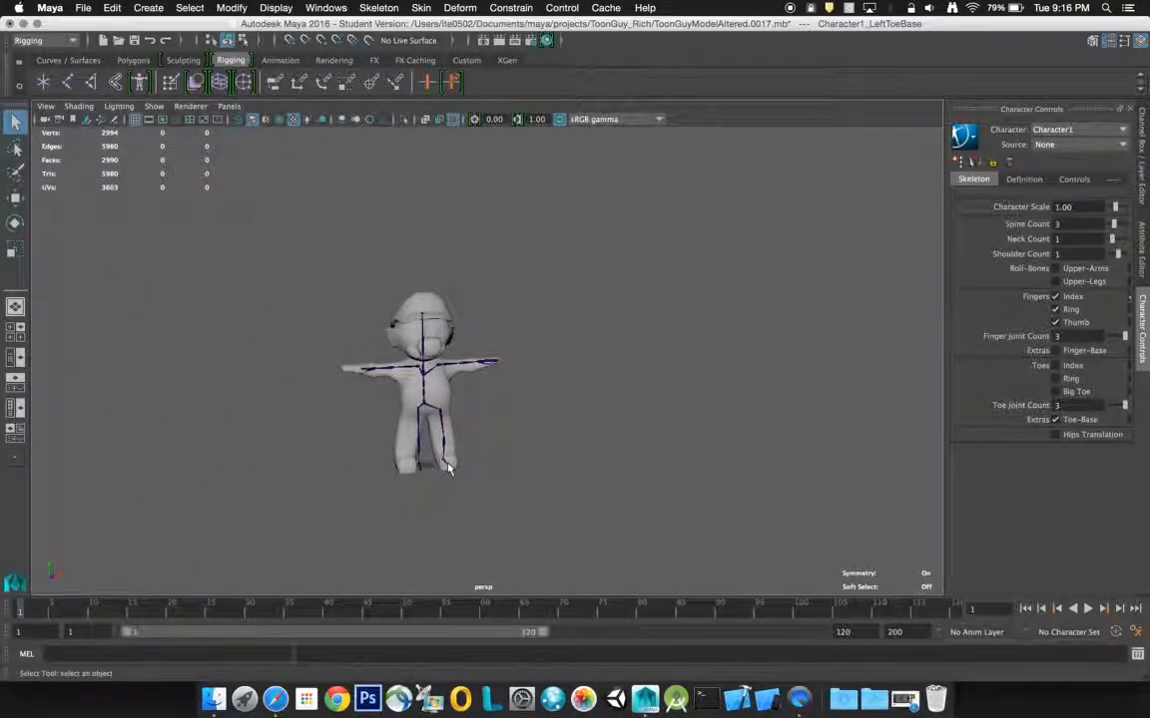
pyautogui.click(974, 162)
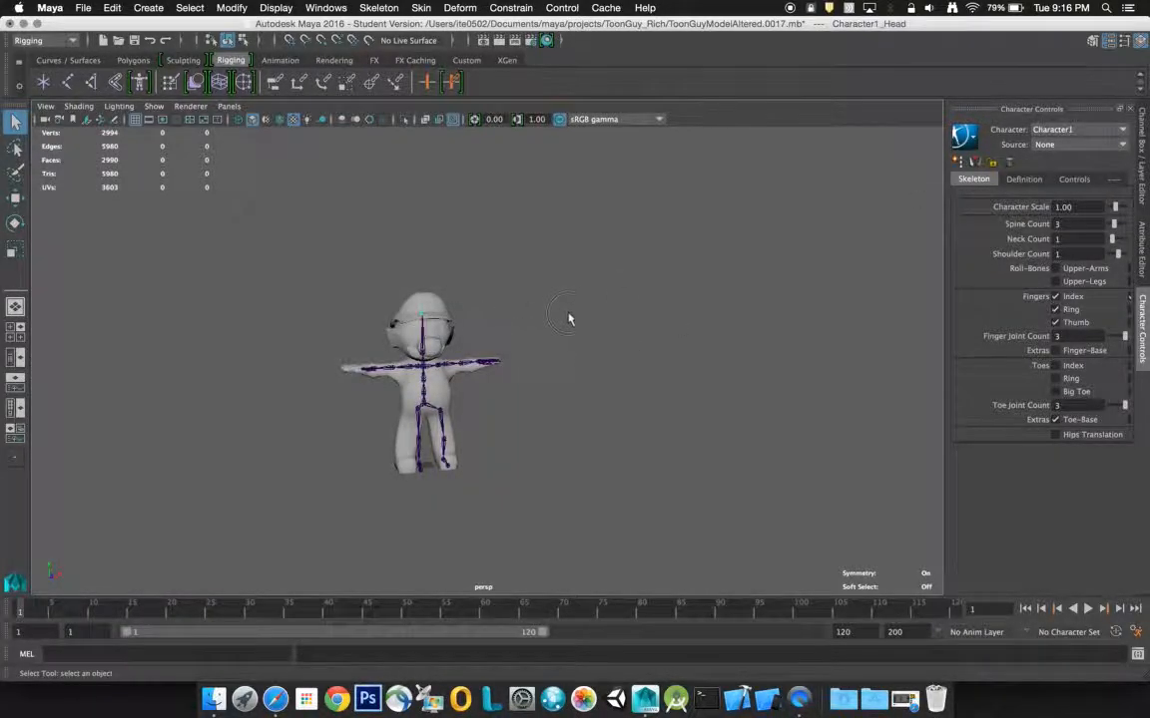
# - Try mirroring the HumanIK skeleton from left to right again with the left toe base joint selected
pyautogui.click(446, 466)
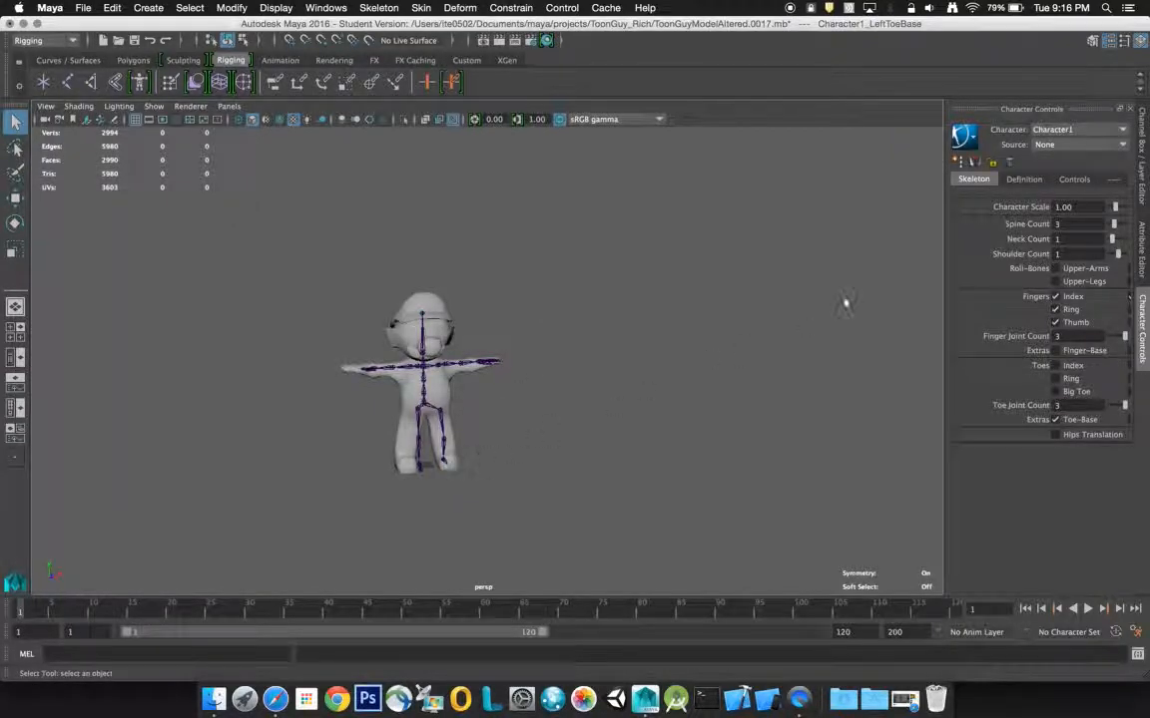
pyautogui.click(977, 163)
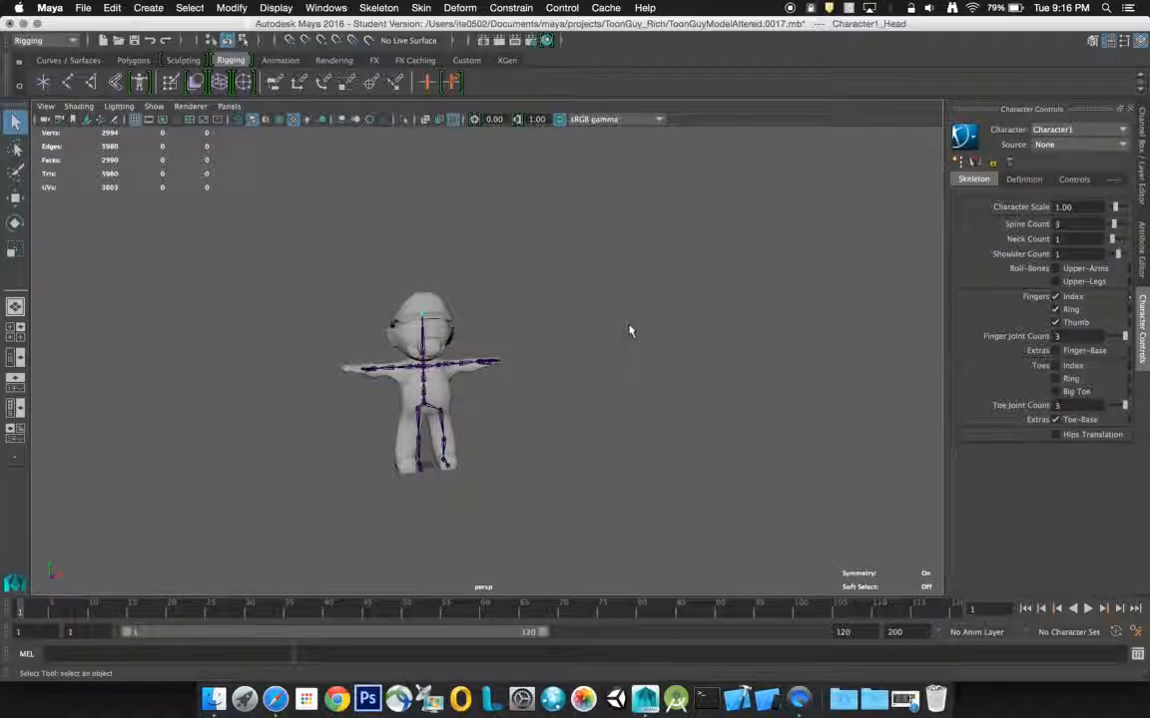
pyautogui.keyDown('alt'); pyautogui.moveTo(509, 317); pyautogui.dragTo(557, 375); pyautogui.keyUp('alt')
# - Undo the recent mirror attempts and joint selections, back through the last vertical move of the neck joint
pyautogui.press('super+z')
pyautogui.press('super+z')
pyautogui.press('super+z')
pyautogui.press('super+z')
pyautogui.press('super+z')
pyautogui.press('super+z')
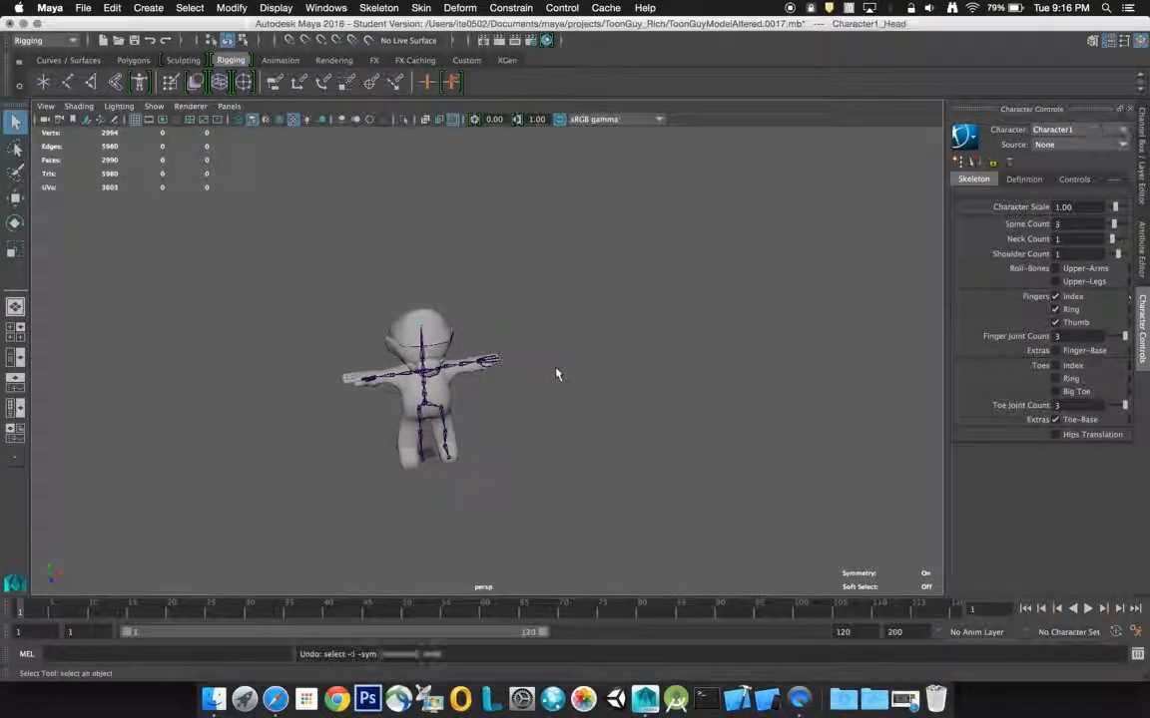
pyautogui.press('super+z')
pyautogui.press('super+z')
pyautogui.press('super+z')
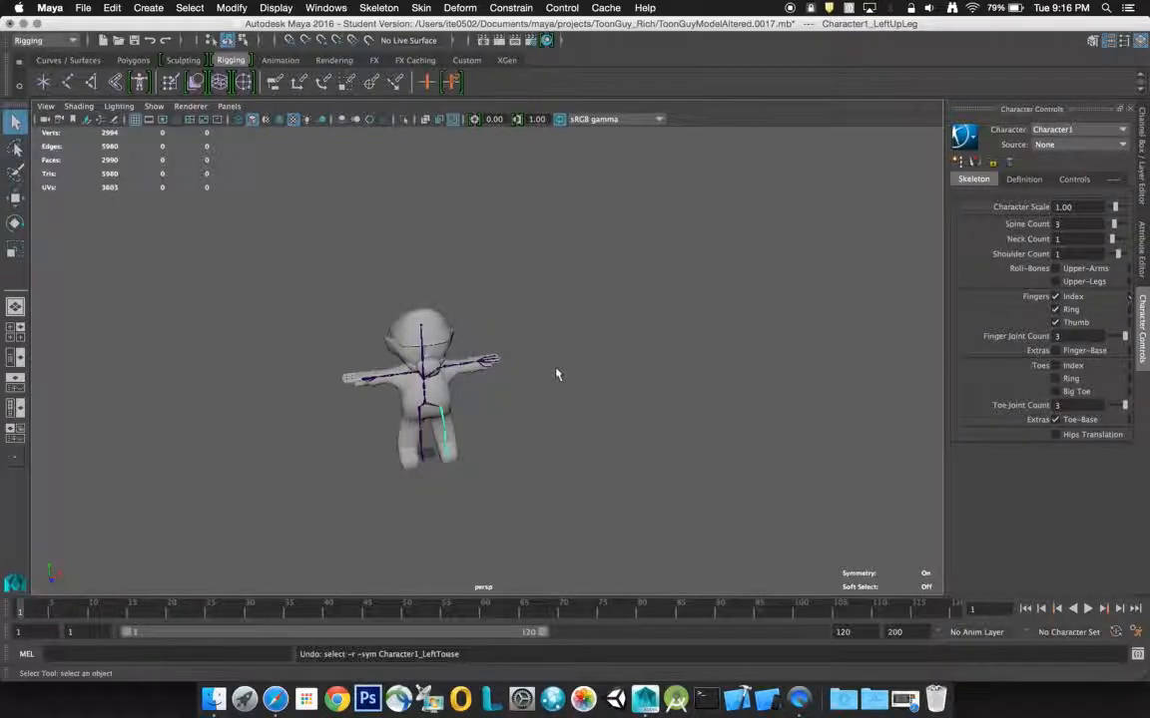
pyautogui.press('super+z')
pyautogui.press('super+z')
pyautogui.press('super+z')
pyautogui.press('super+z')
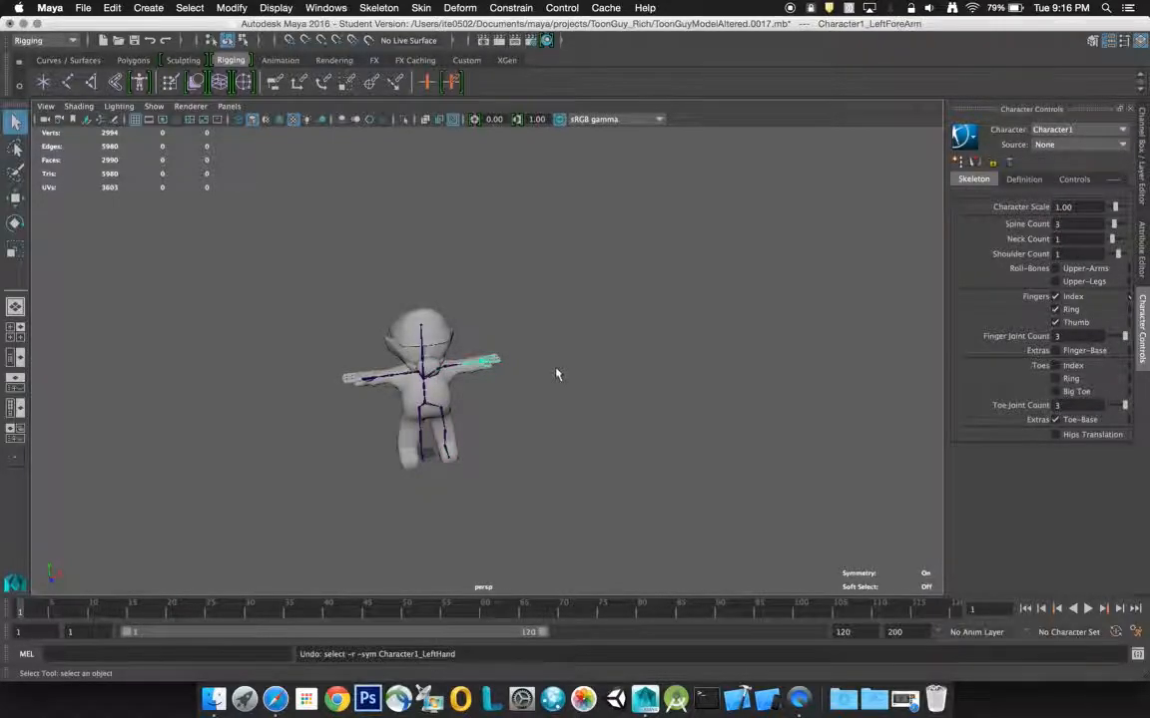
pyautogui.press('super+z')
pyautogui.press('super+z')
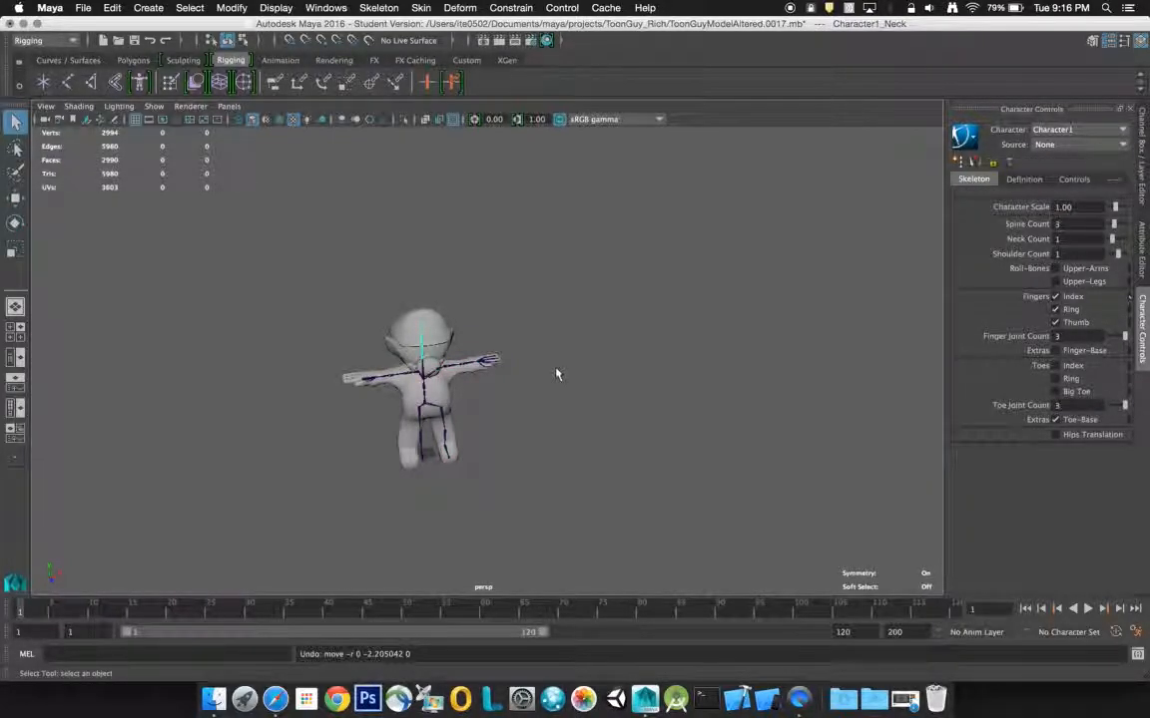
# - Try mirroring the HumanIK skeleton from left to right with the left upper leg joint selected
pyautogui.click(575, 353)
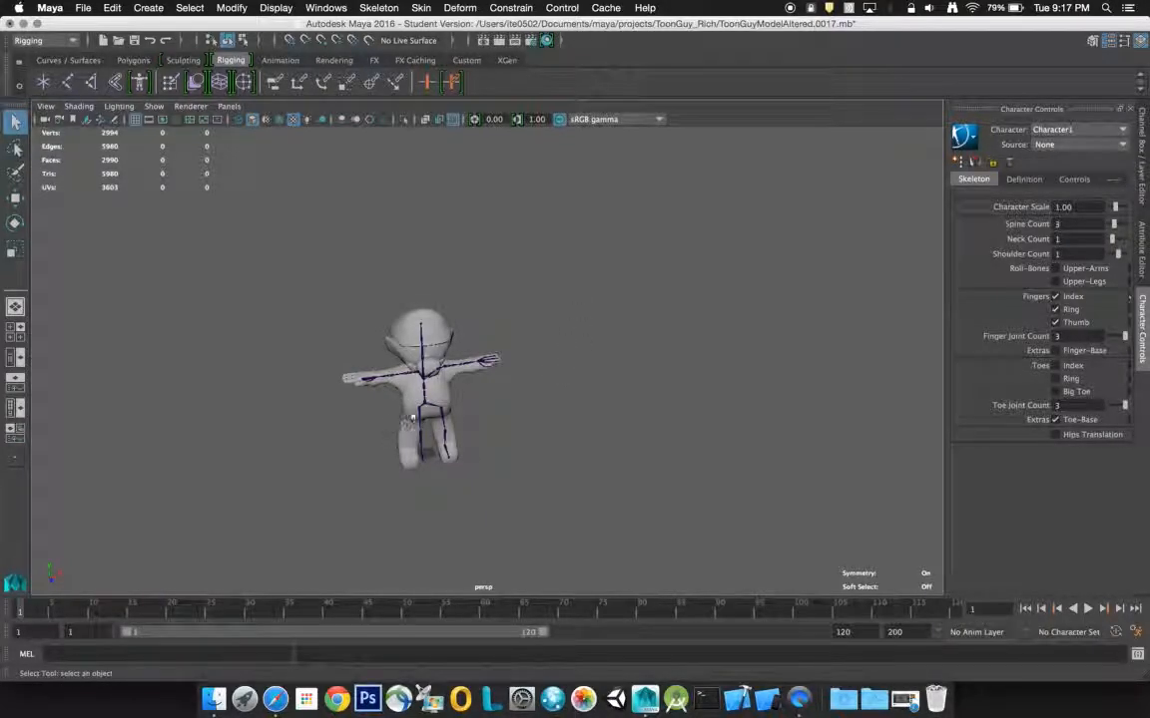
pyautogui.click(445, 417)
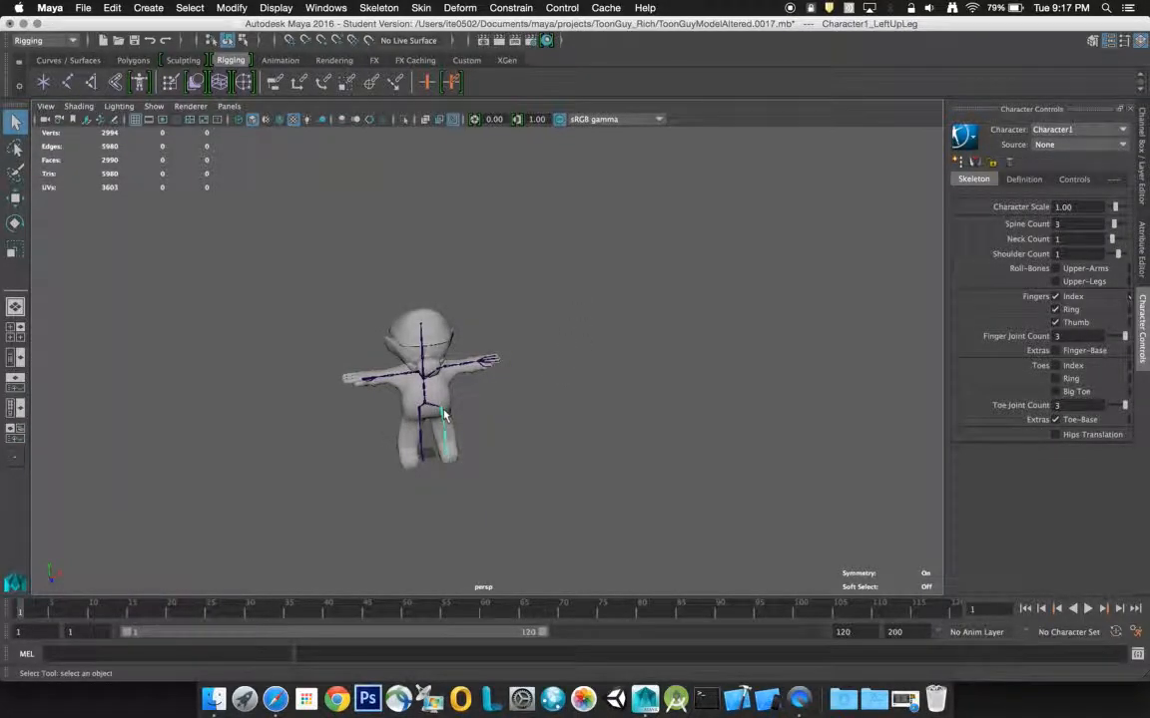
pyautogui.click(976, 163)
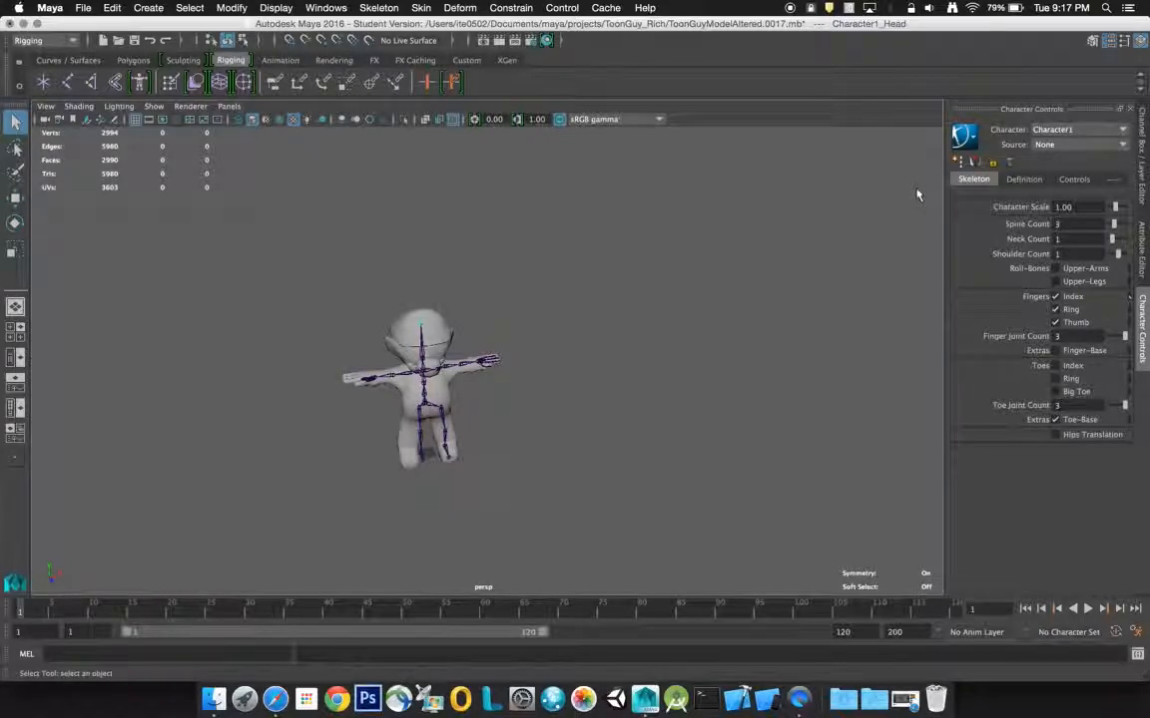
# - Lock the Character1 definition and mirror the skeleton's left side to the right
pyautogui.click(547, 348)
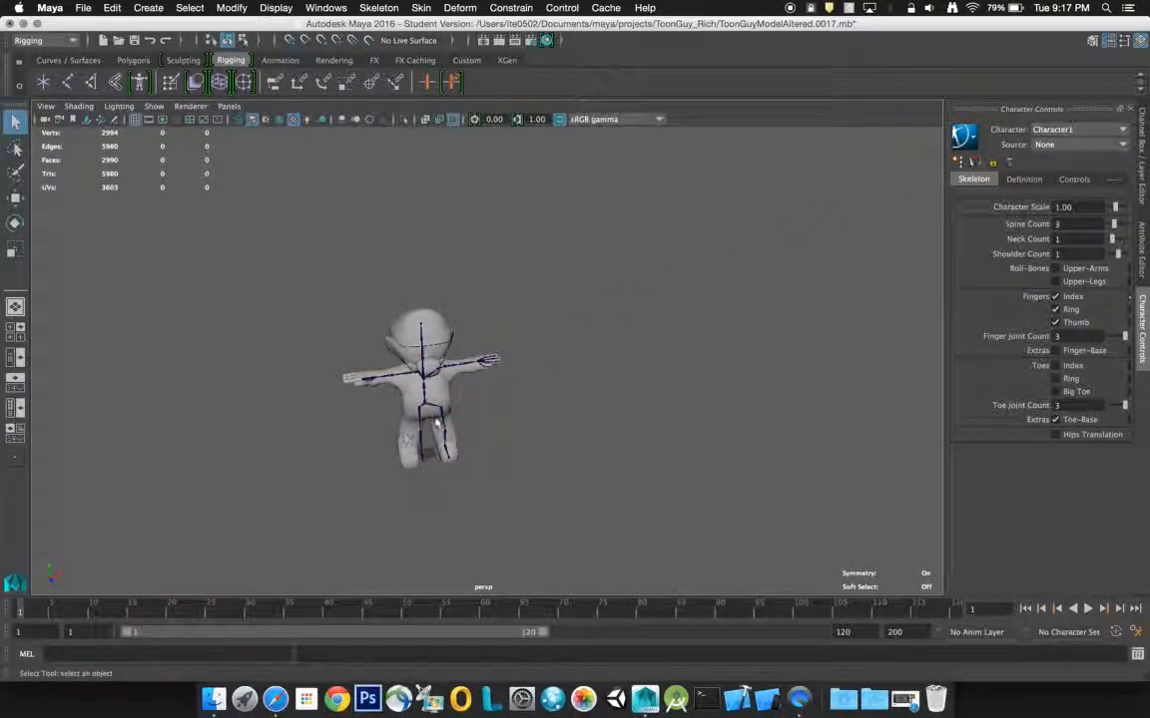
pyautogui.click(444, 422)
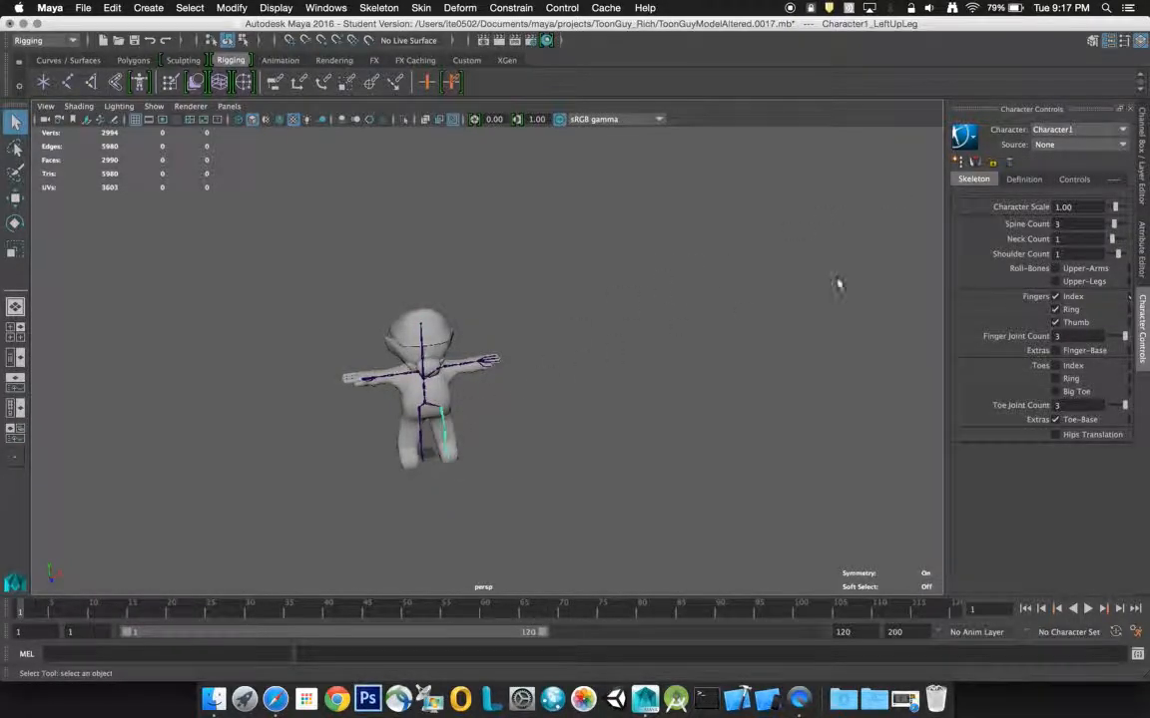
pyautogui.click(992, 162)
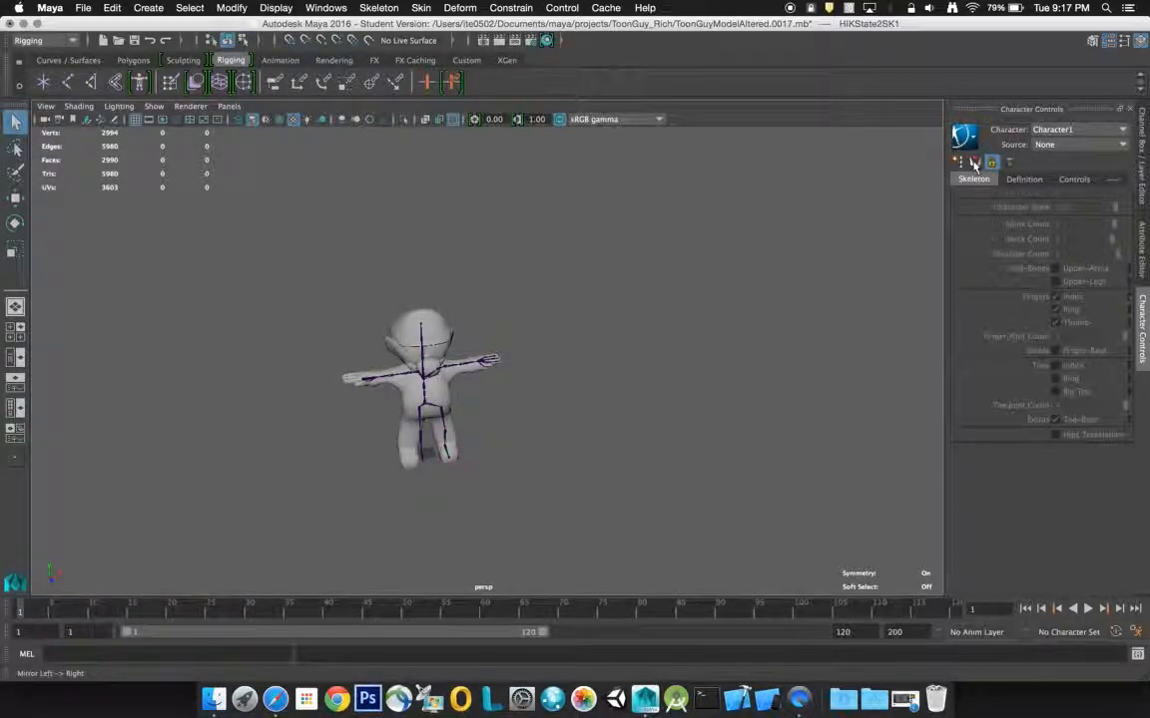
pyautogui.click(975, 165)
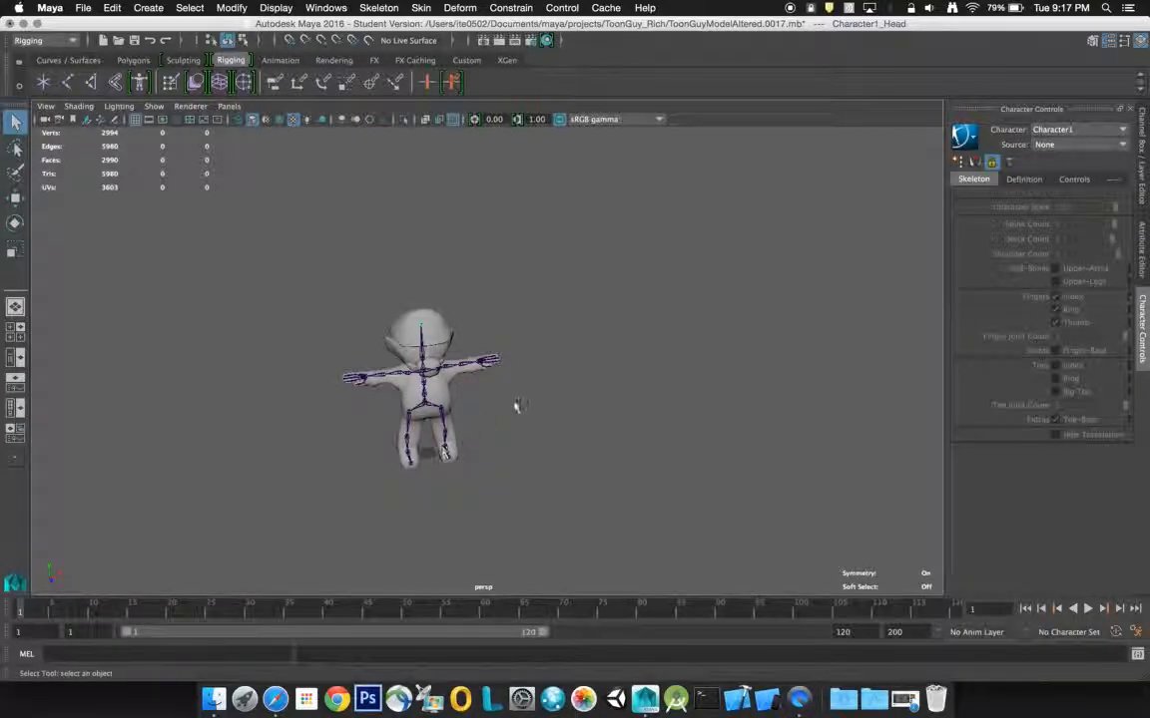
# - Check the mirrored skeleton against the mesh and save the scene as the incremented version ToonGuyModelAltered.0018.mb
pyautogui.scroll(2, 503, 416)
pyautogui.scroll(-3, 502, 414)
pyautogui.scroll(5, 503, 416)
pyautogui.keyDown('alt'); pyautogui.moveTo(480, 423); pyautogui.dragTo(557, 380); pyautogui.keyUp('alt')
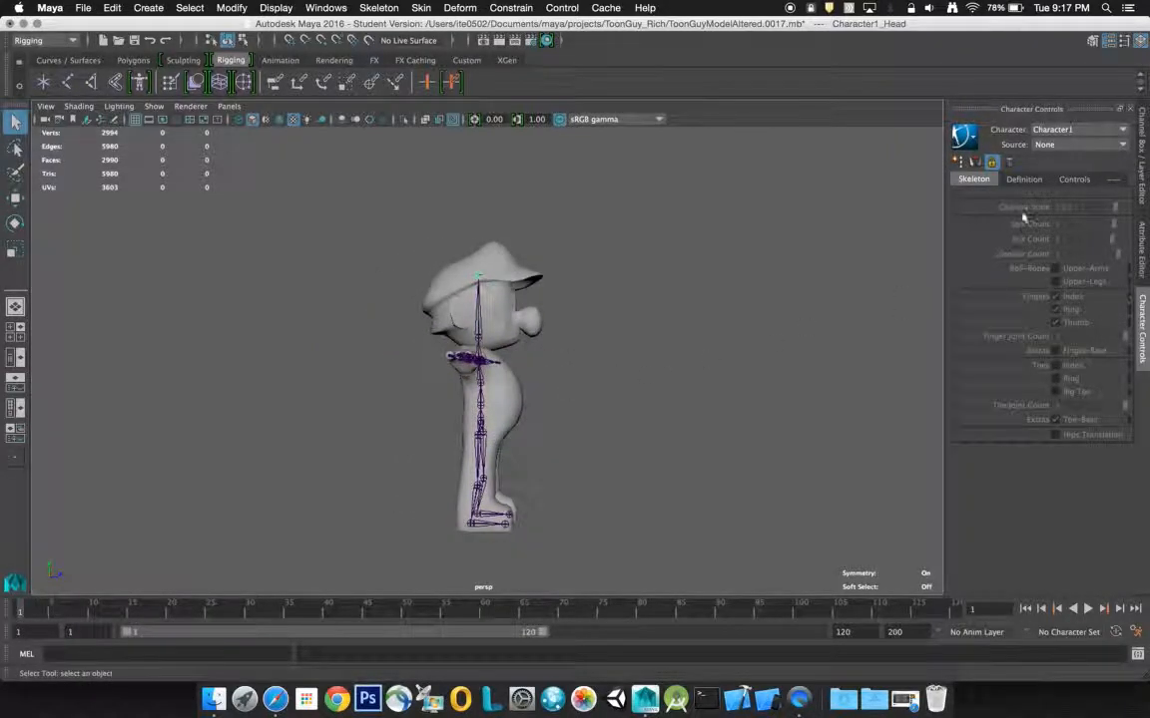
pyautogui.keyDown('alt'); pyautogui.moveTo(585, 296); pyautogui.dragTo(528, 334); pyautogui.keyUp('alt')
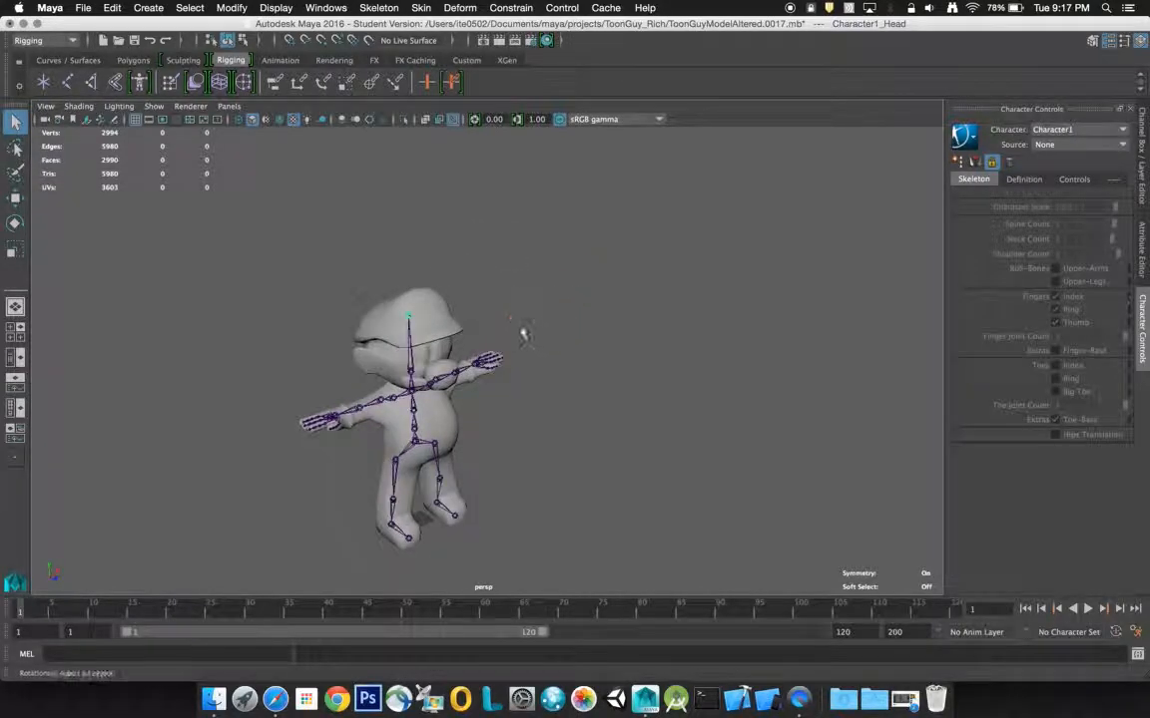
pyautogui.click(88, 8)
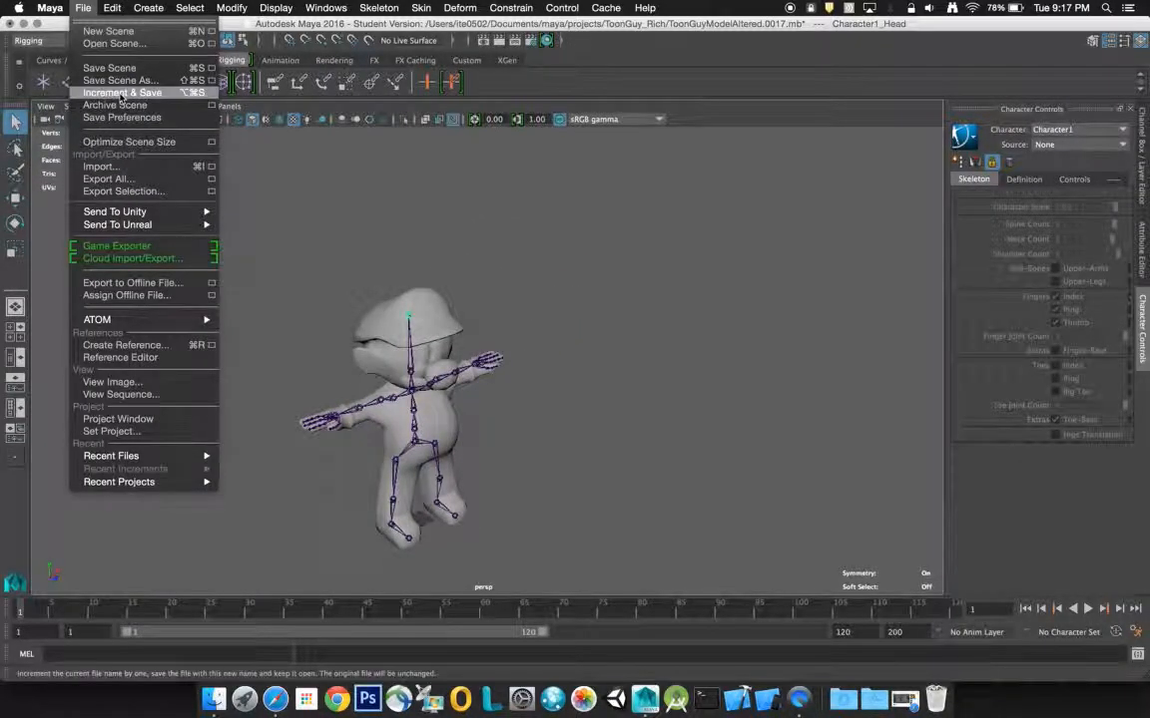
pyautogui.click(110, 64)
pyautogui.click(540, 377)
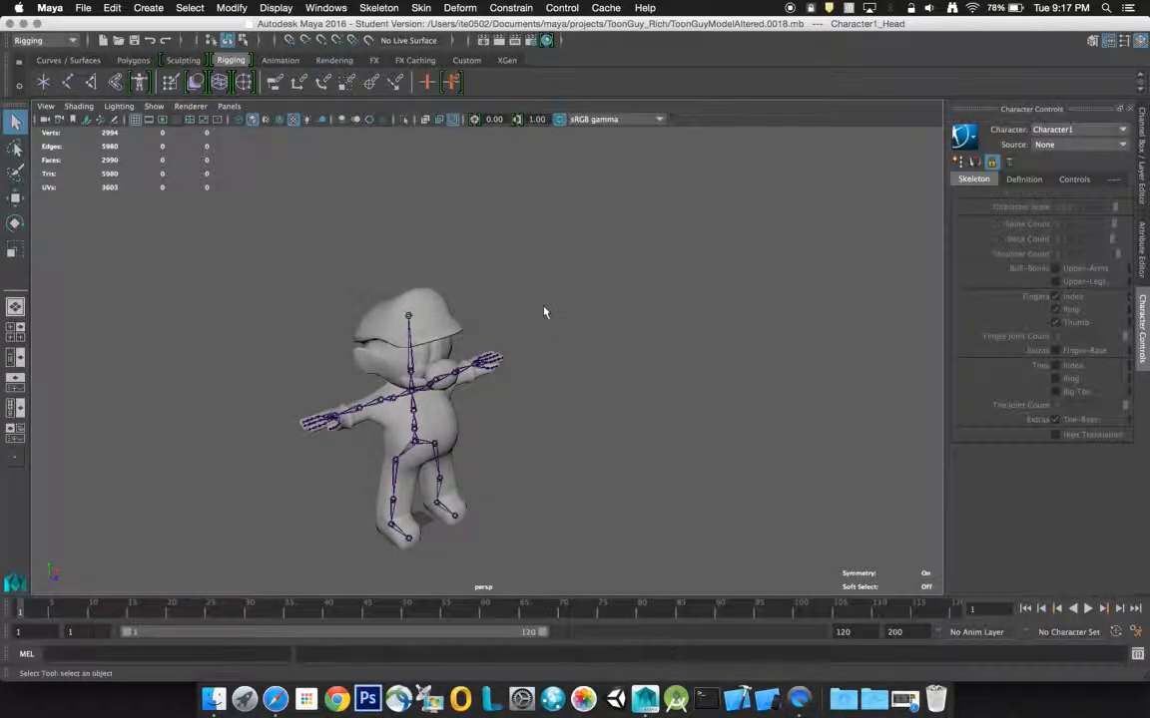
# - Show the Outliner beside the perspective view and expand Character1_Reference to select Character1_Hips
pyautogui.keyDown('alt'); pyautogui.moveTo(521, 284); pyautogui.dragTo(537, 256); pyautogui.keyUp('alt')
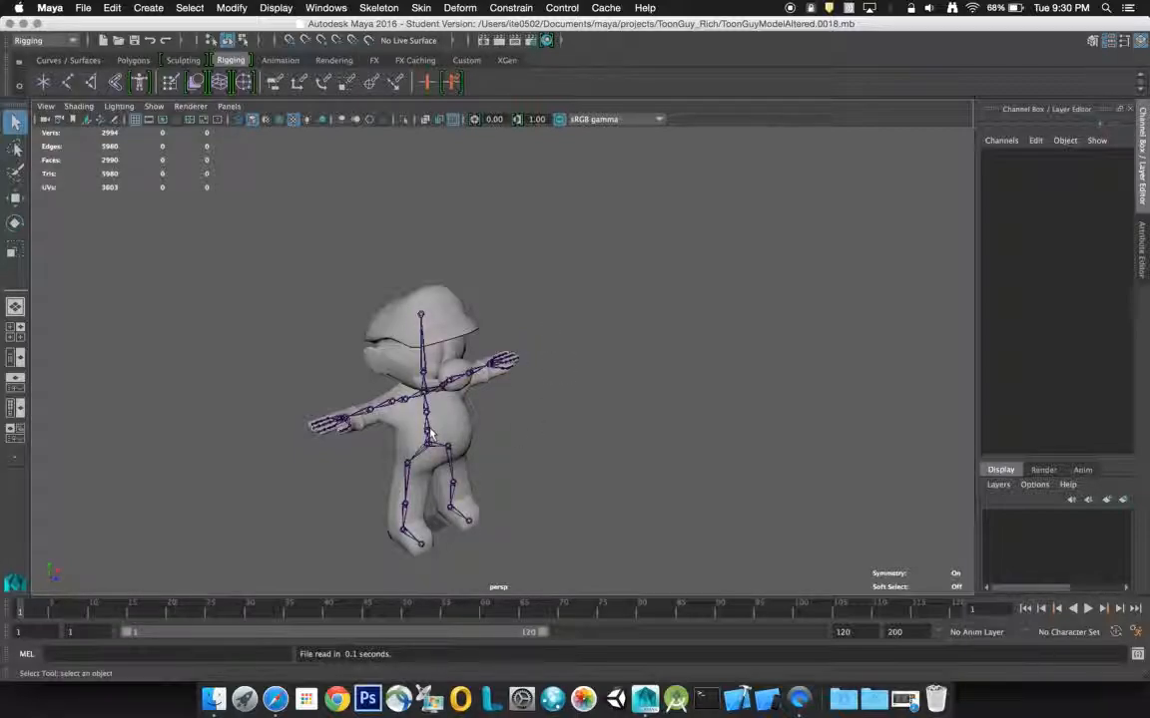
pyautogui.click(15, 356)
pyautogui.click(50, 235)
pyautogui.click(104, 249)
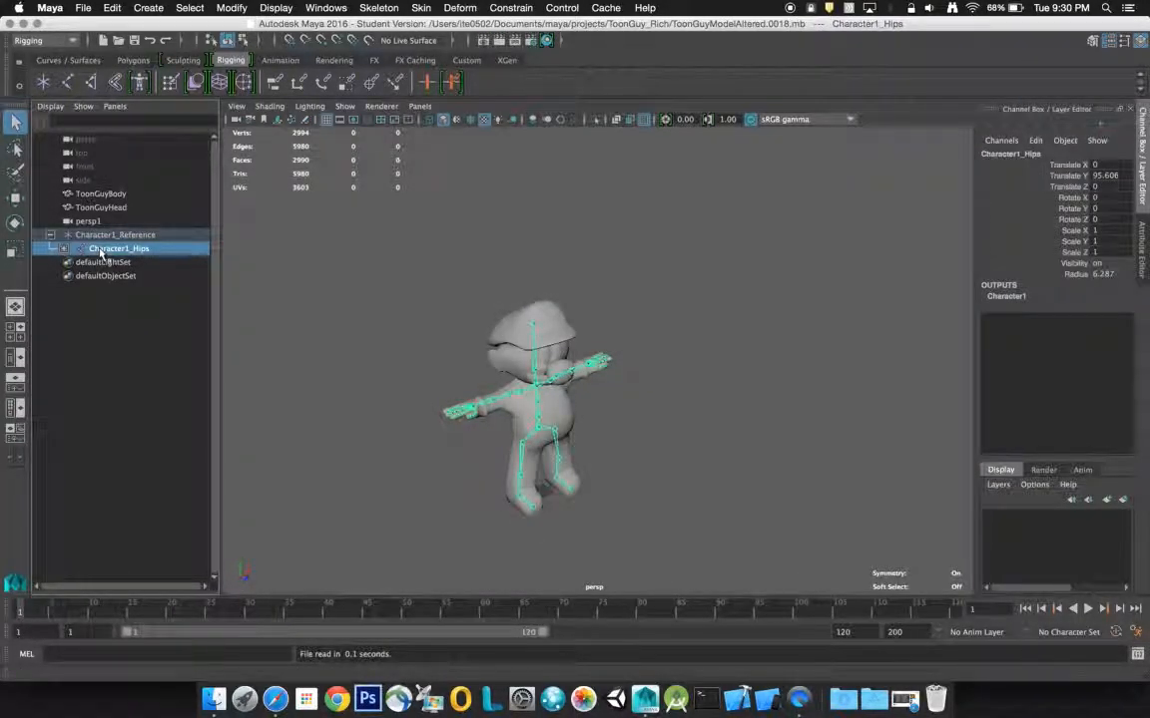
# - Select only Character1_Hips together with the ToonGuyBody and ToonGuyHead meshes
pyautogui.keyDown('shift'); pyautogui.click(116, 196); pyautogui.keyUp('shift')
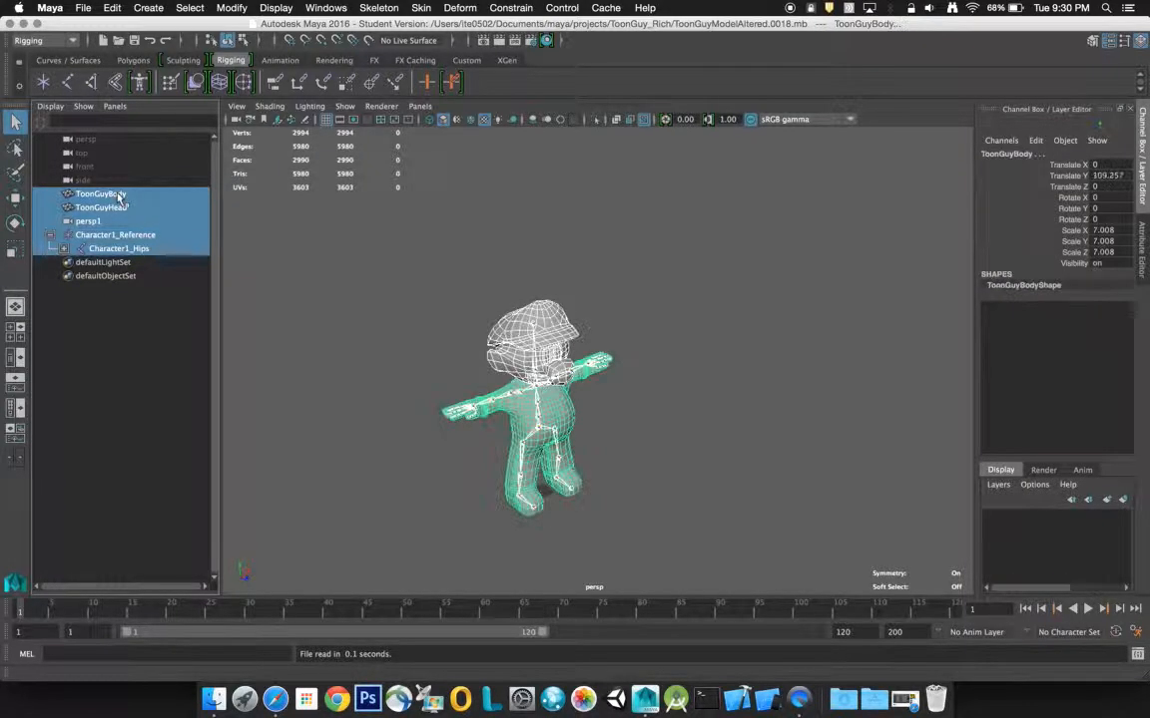
pyautogui.click(117, 208)
pyautogui.click(120, 248)
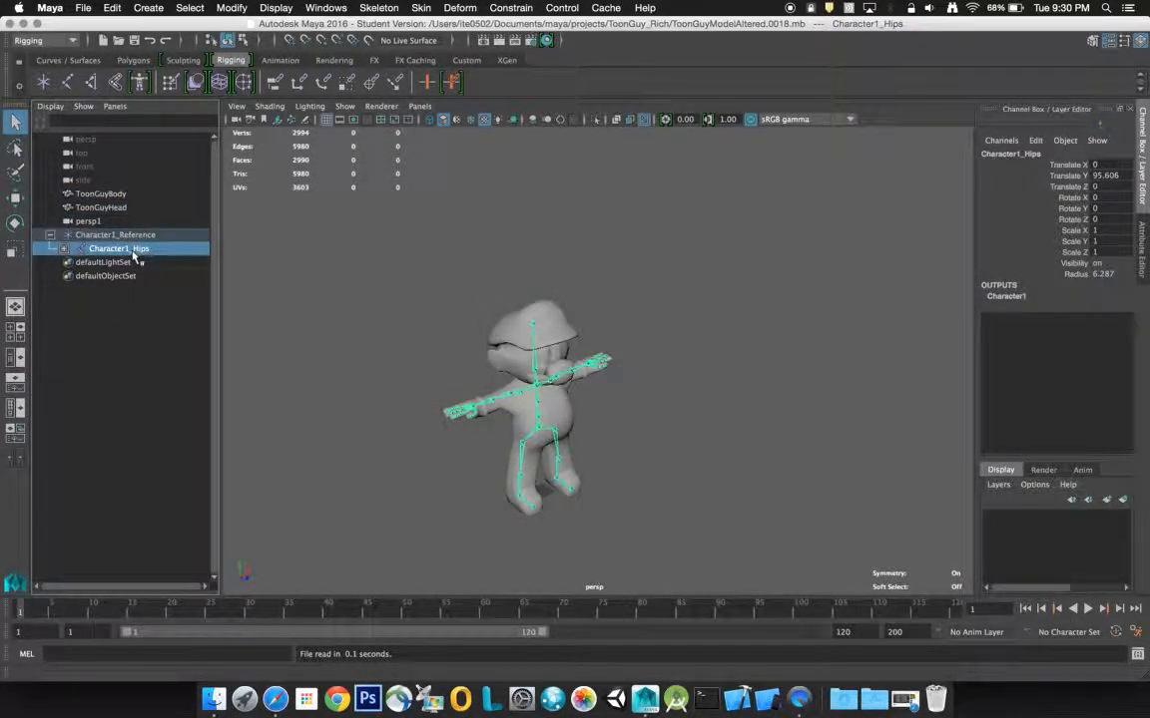
pyautogui.keyDown('ctrl'); pyautogui.click(118, 194); pyautogui.keyUp('ctrl')
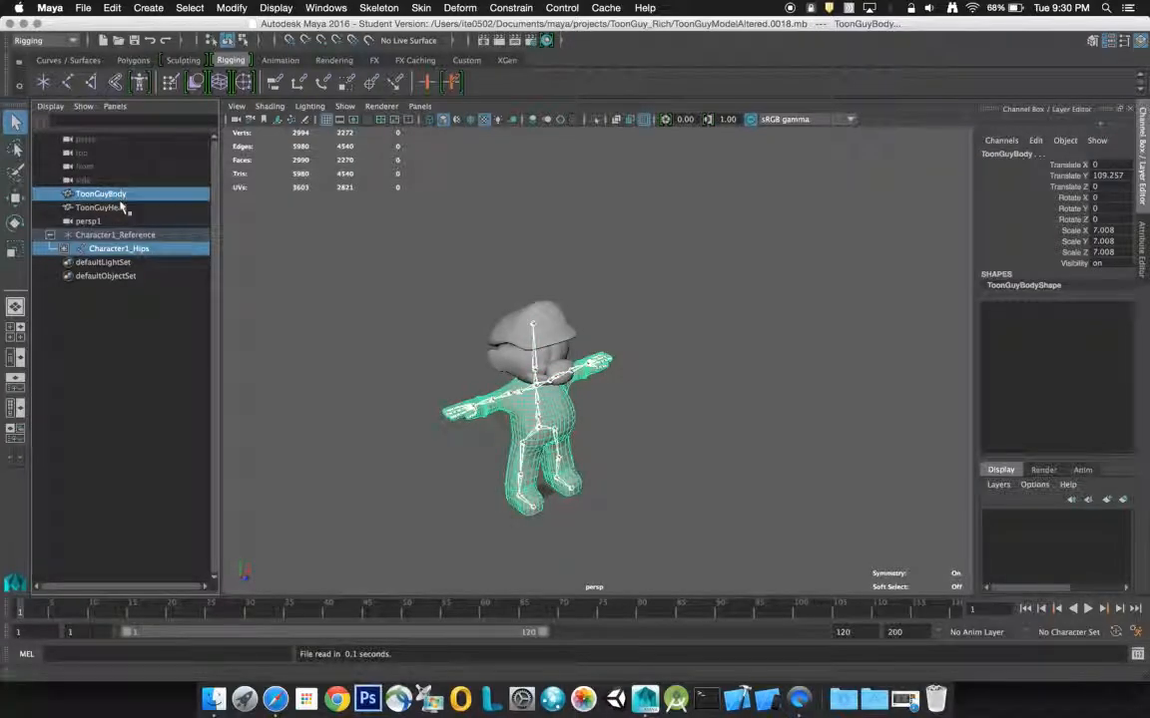
pyautogui.keyDown('ctrl'); pyautogui.click(118, 208); pyautogui.keyUp('ctrl')
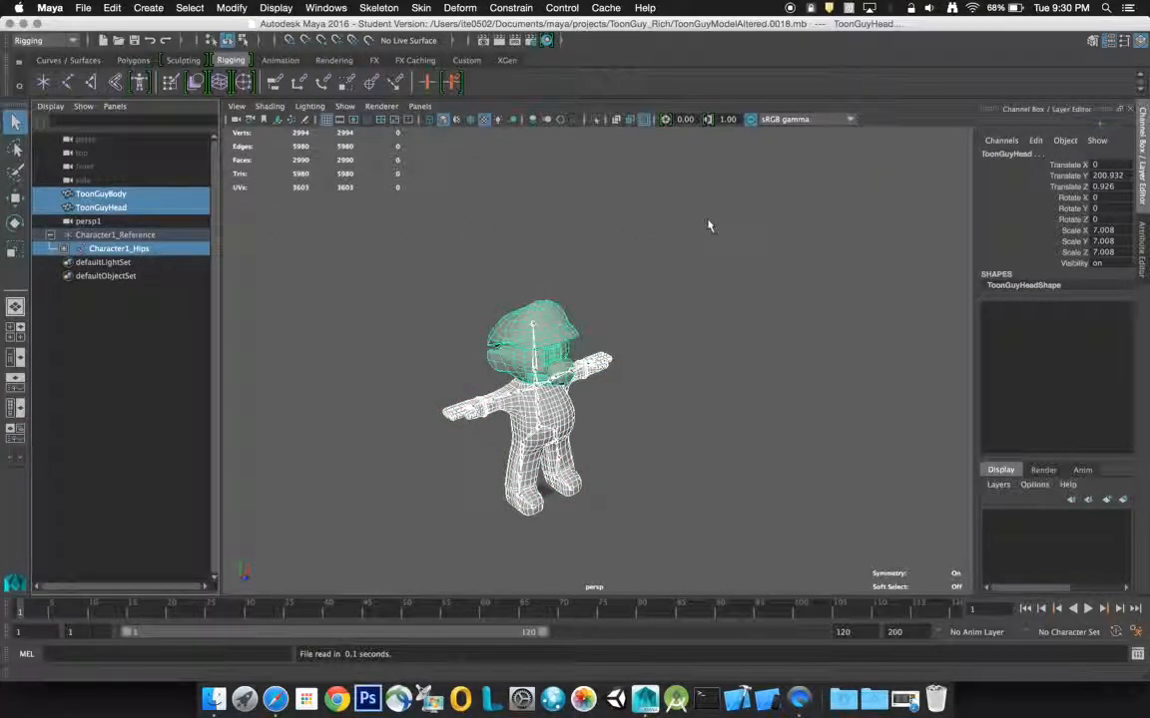
# - Open the Bind Skin options and set Bind to to Joint hierarchy and the bind method to Geodesic Voxel
pyautogui.click(423, 8)
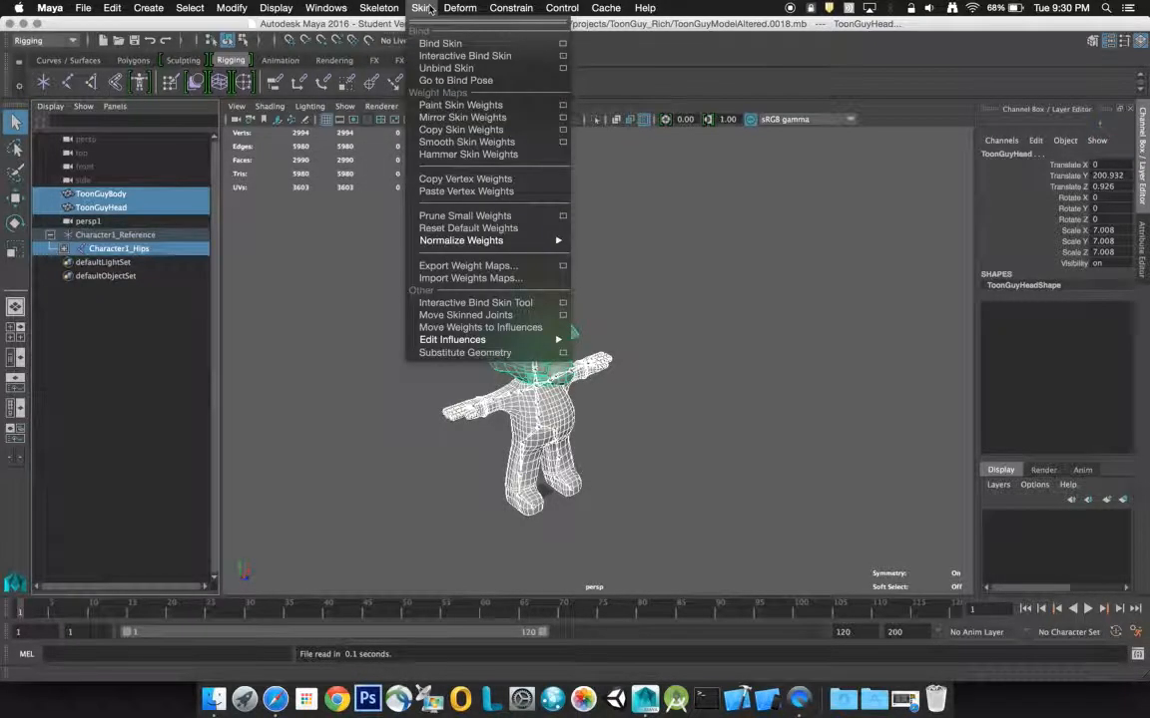
pyautogui.click(563, 45)
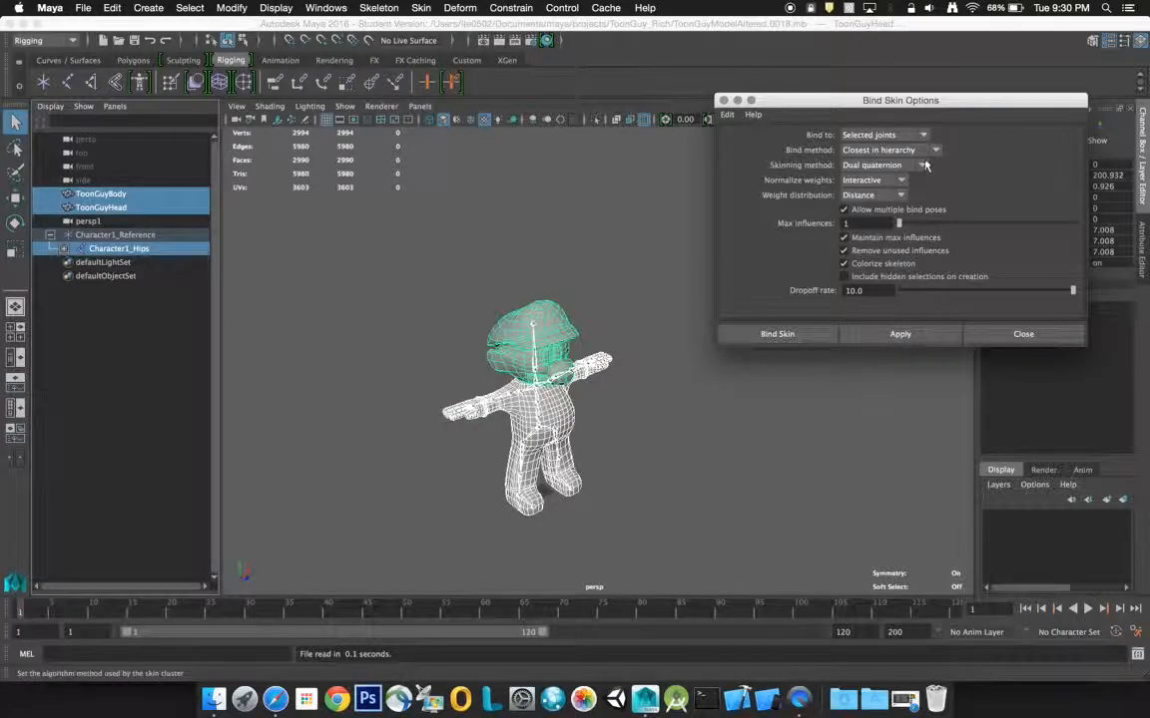
pyautogui.click(886, 135)
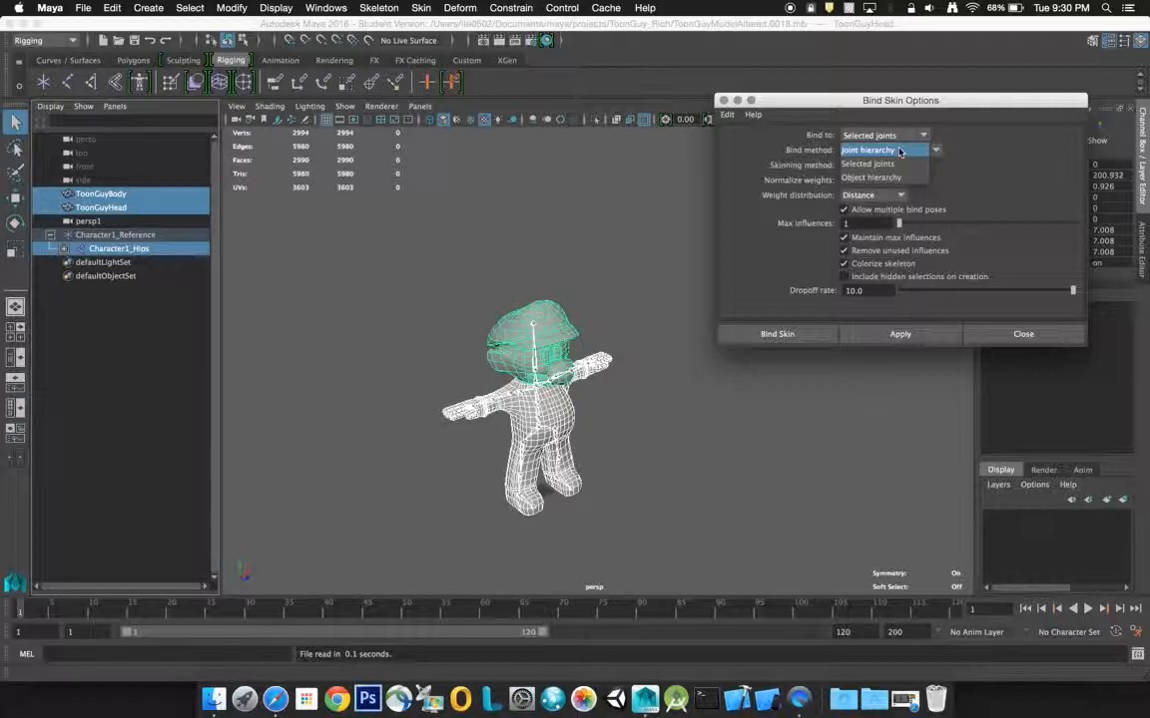
pyautogui.click(899, 150)
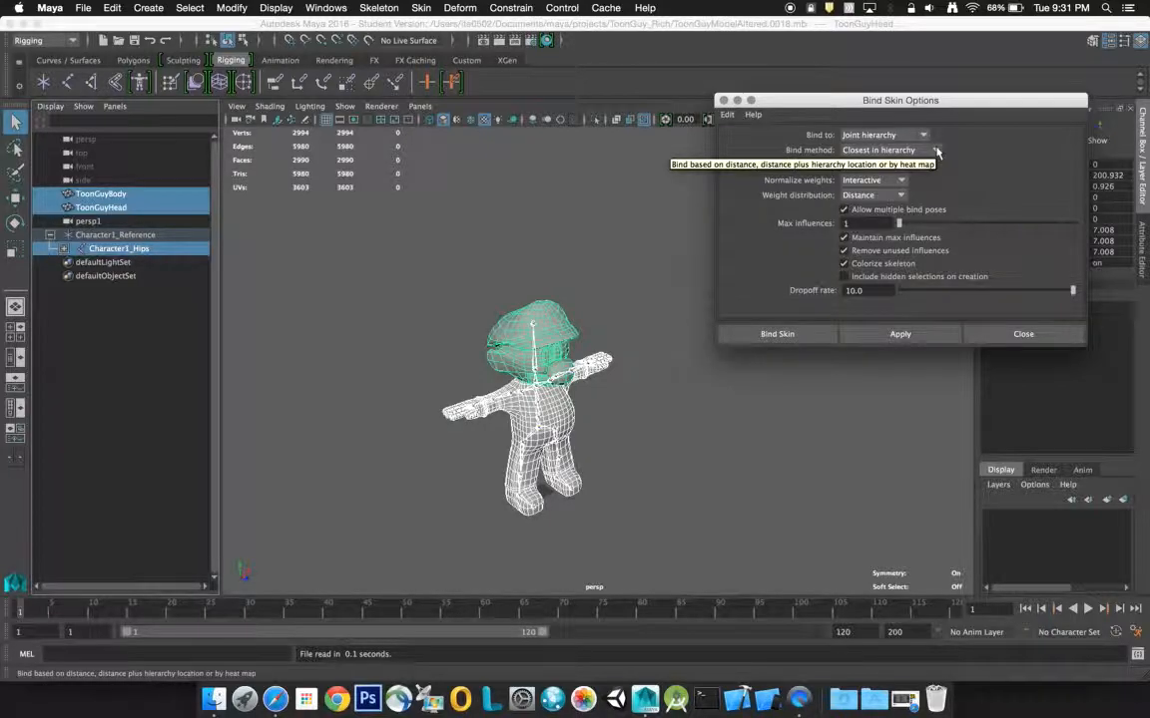
pyautogui.click(936, 151)
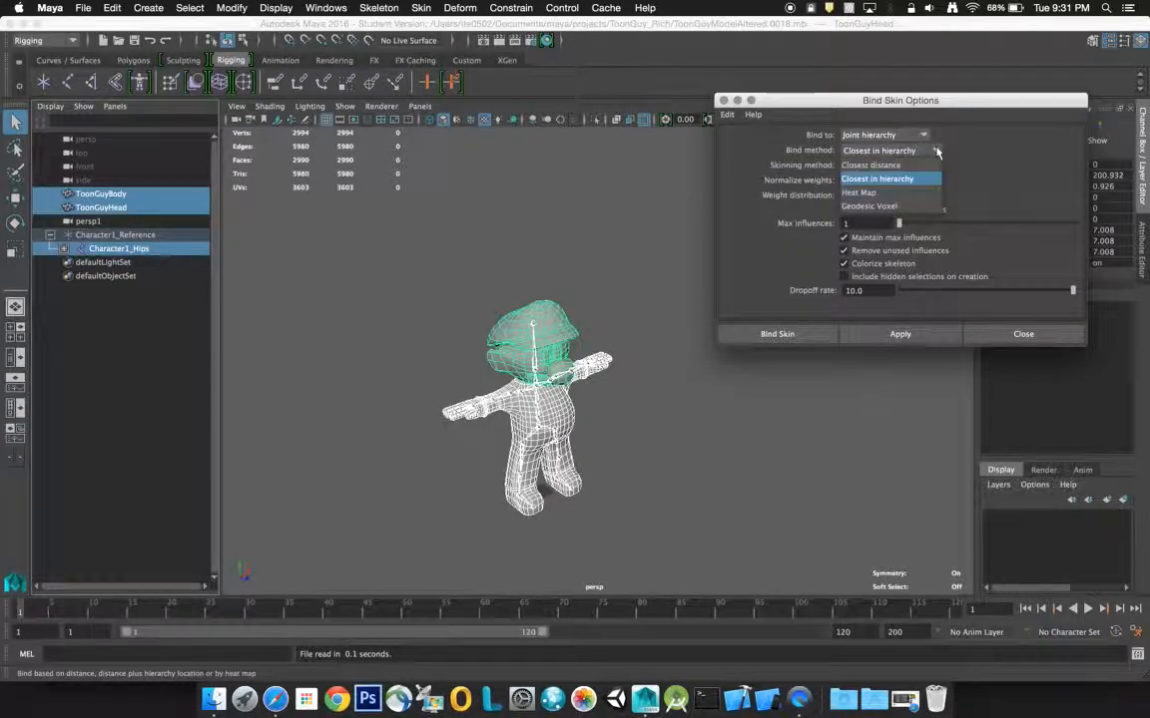
pyautogui.click(896, 207)
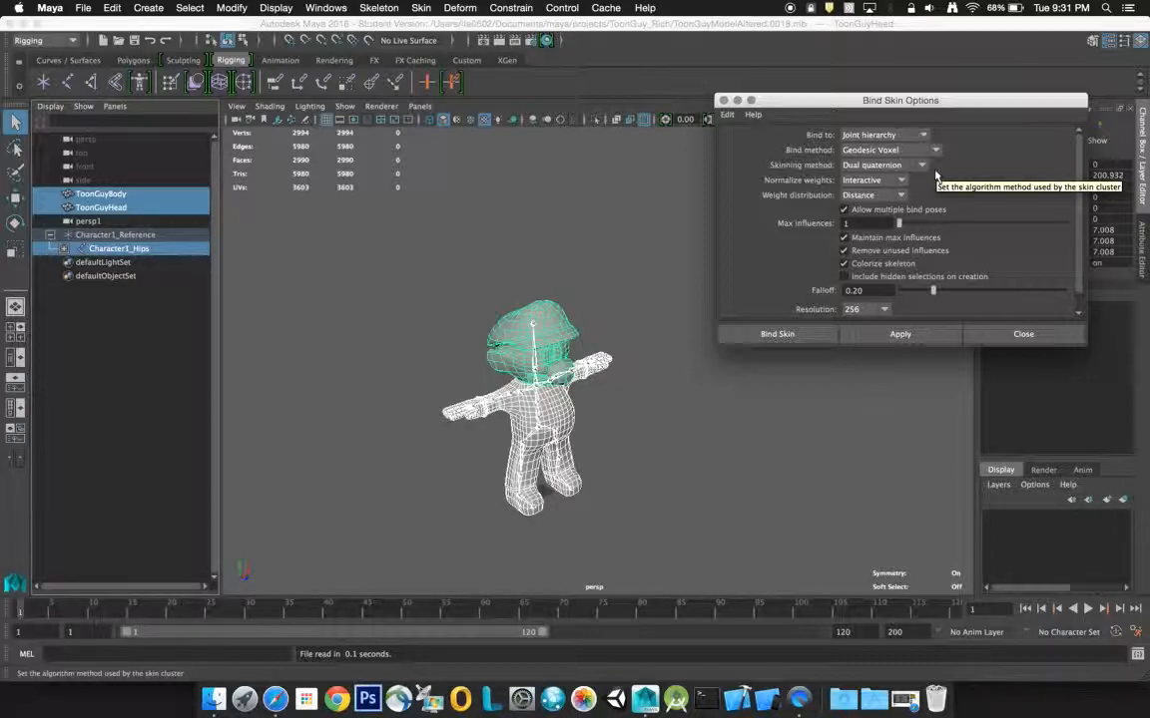
# - Set the skin binding's skinning method to Classic linear and its voxel resolution to 512
pyautogui.click(920, 165)
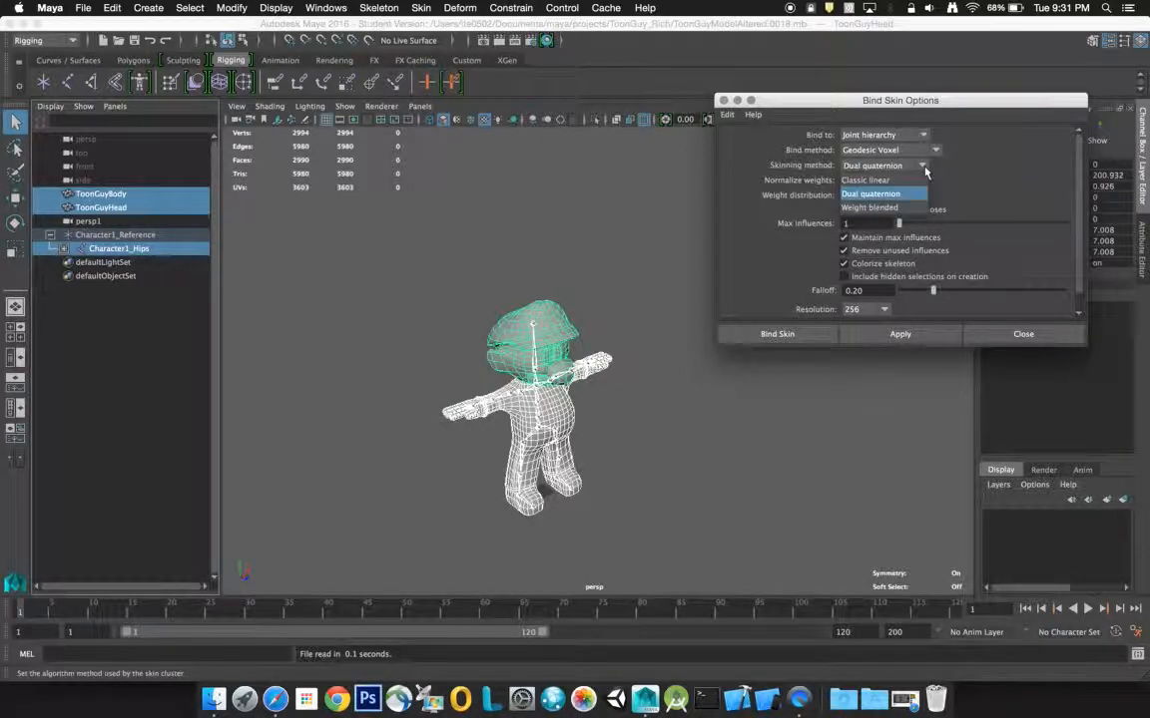
pyautogui.click(898, 183)
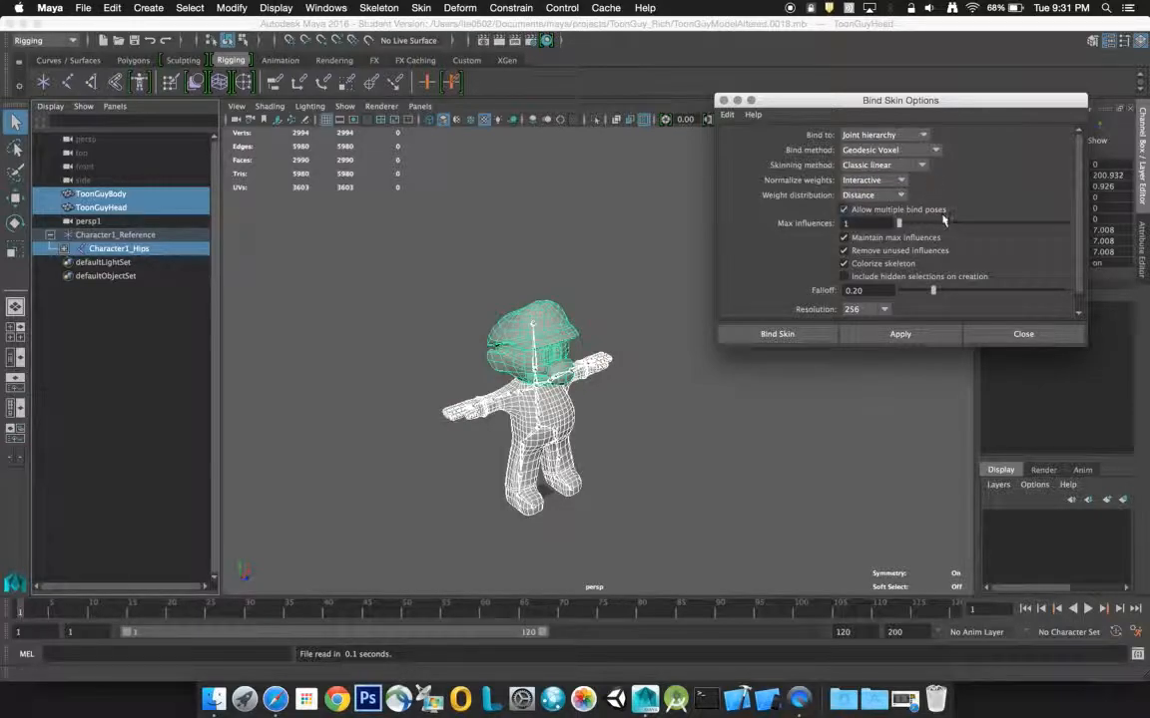
pyautogui.scroll(-2, 920, 250)
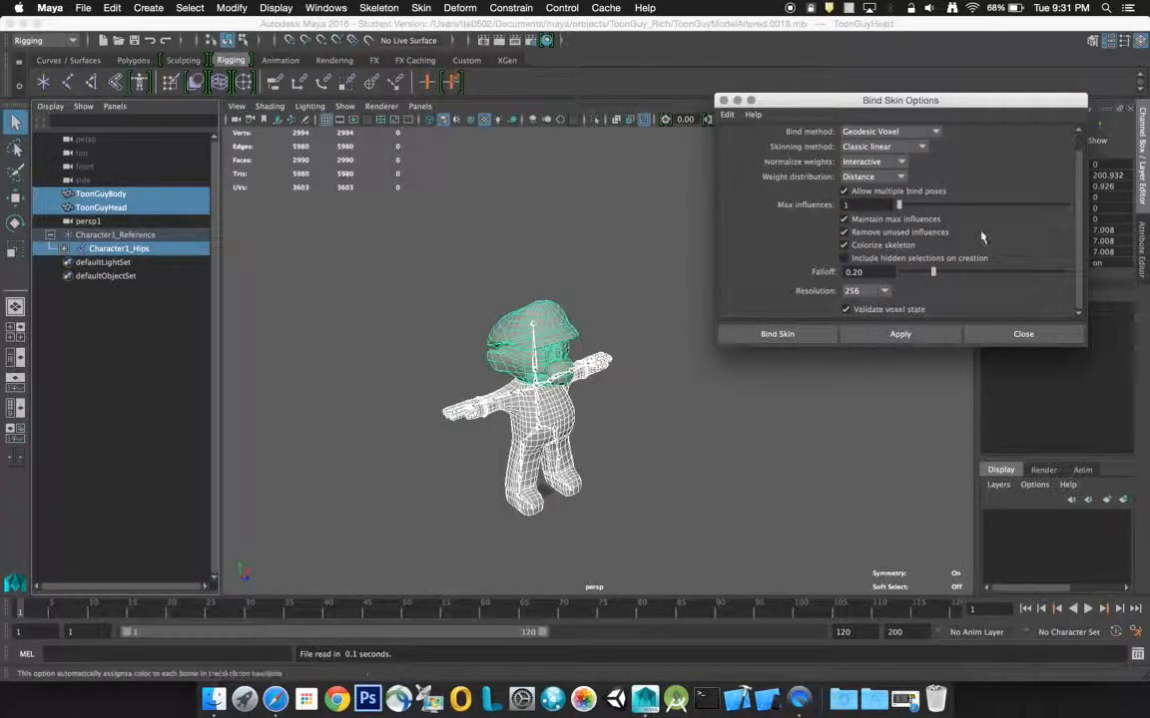
pyautogui.scroll(1, 983, 215)
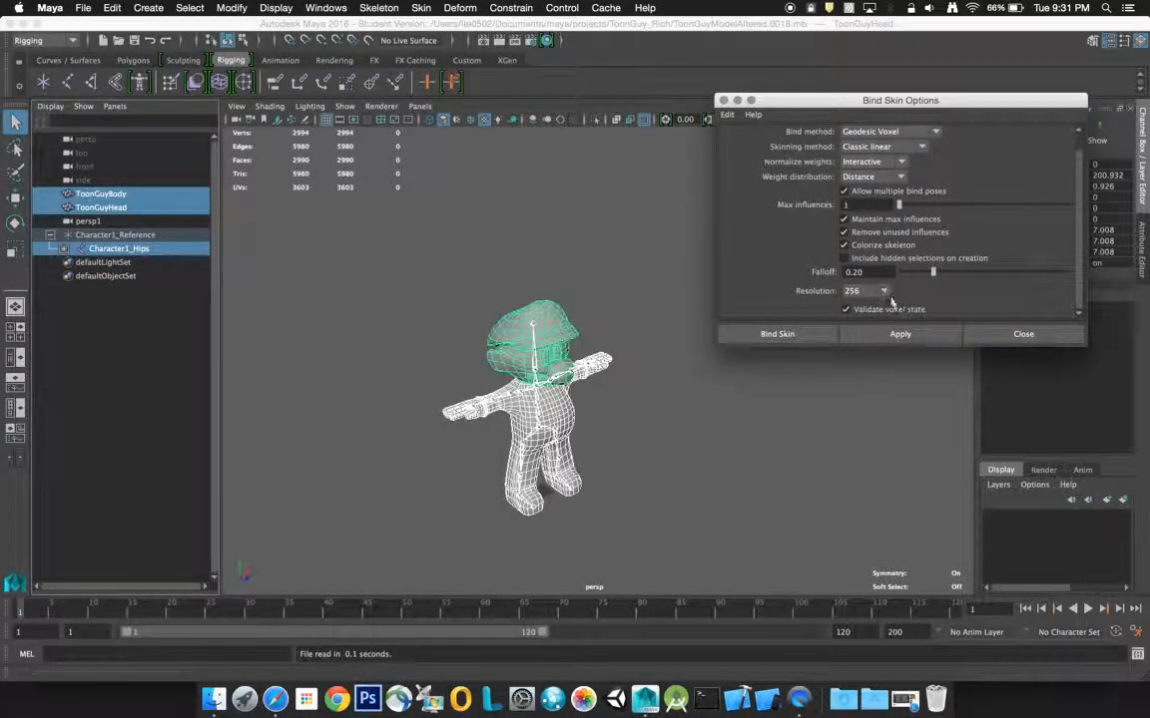
pyautogui.click(866, 291)
pyautogui.click(854, 319)
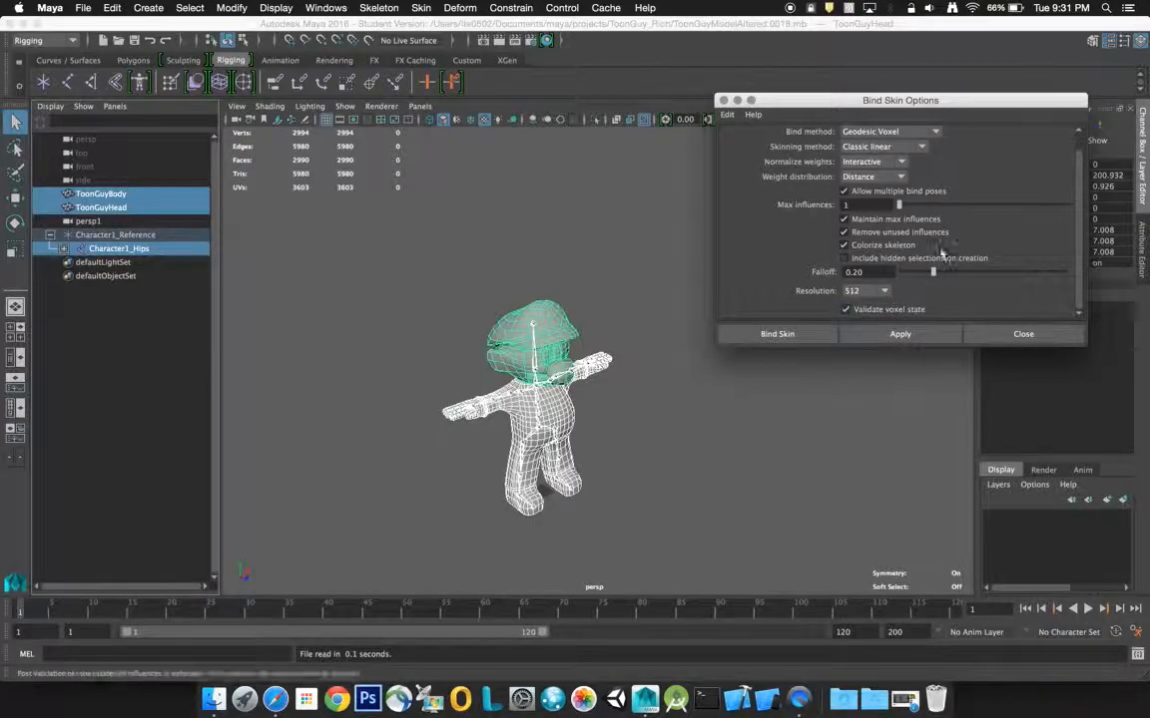
pyautogui.scroll(1, 971, 225)
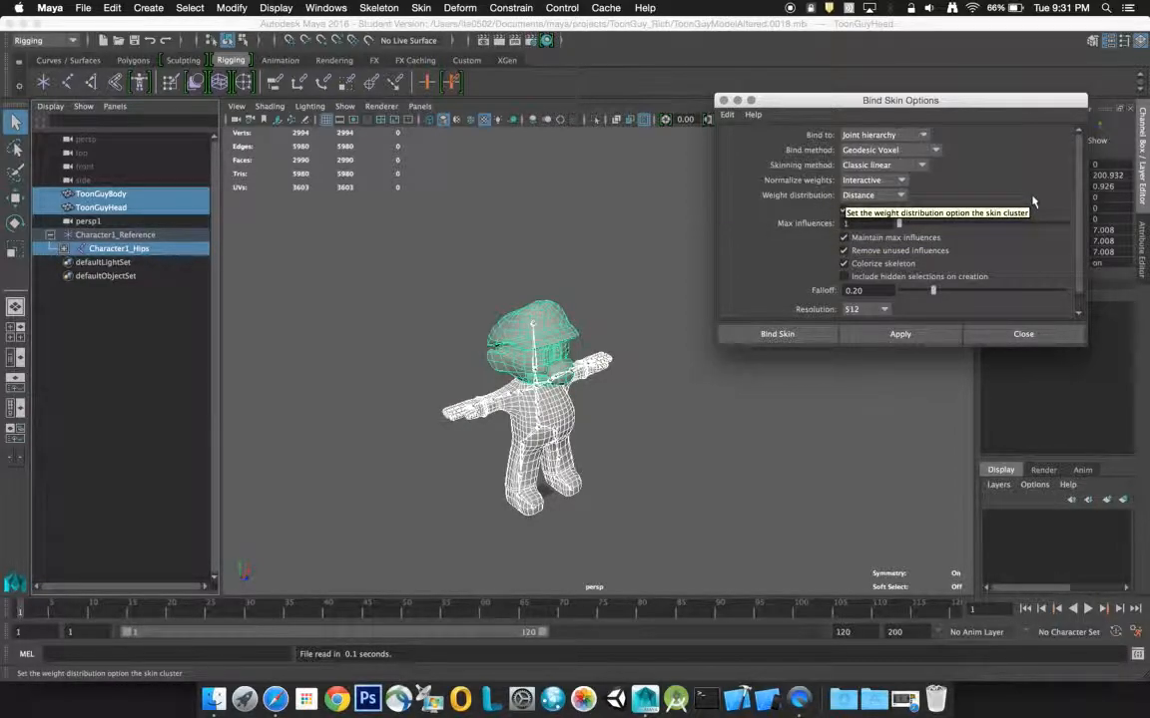
# - Try to bind ToonGuyBody and ToonGuyHead to the joint hierarchy with the weight distribution set to Distance
pyautogui.click(903, 197)
pyautogui.click(869, 210)
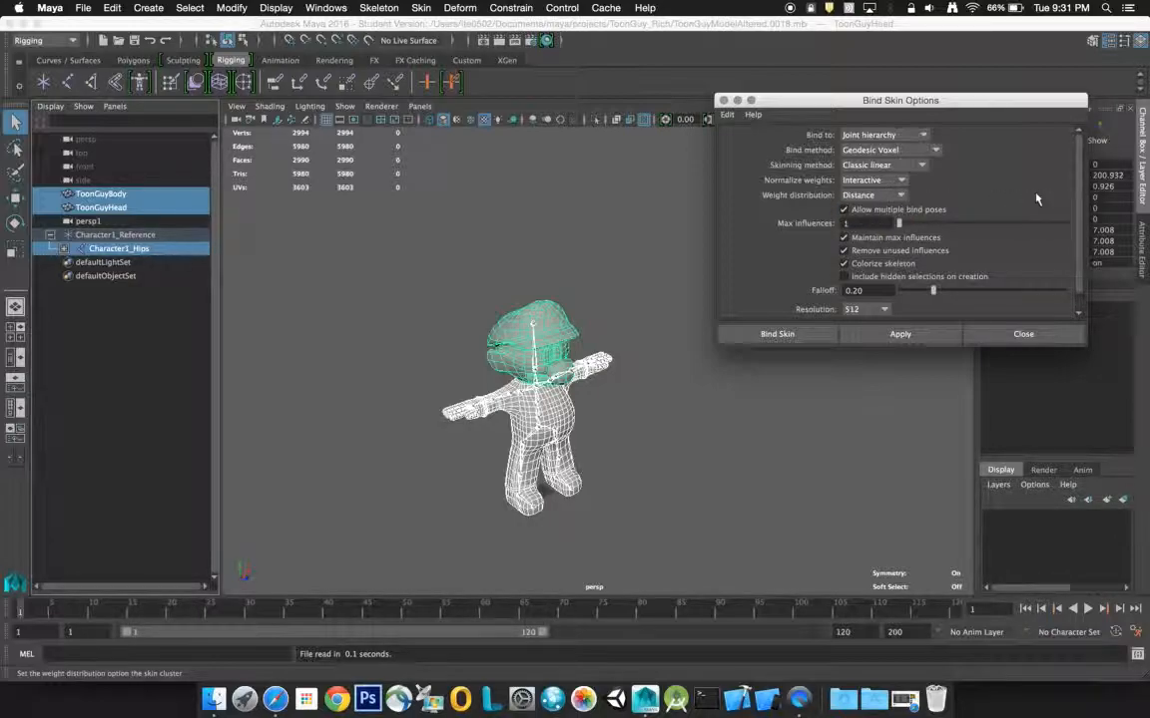
pyautogui.scroll(-1, 1005, 211)
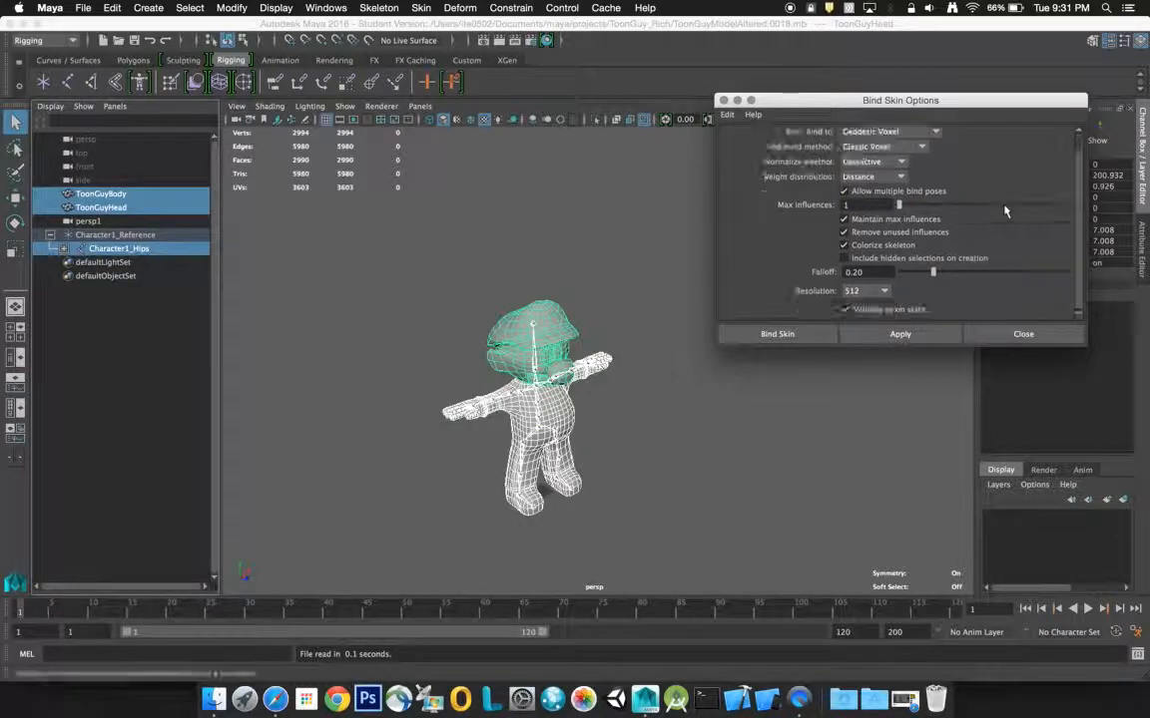
pyautogui.click(786, 335)
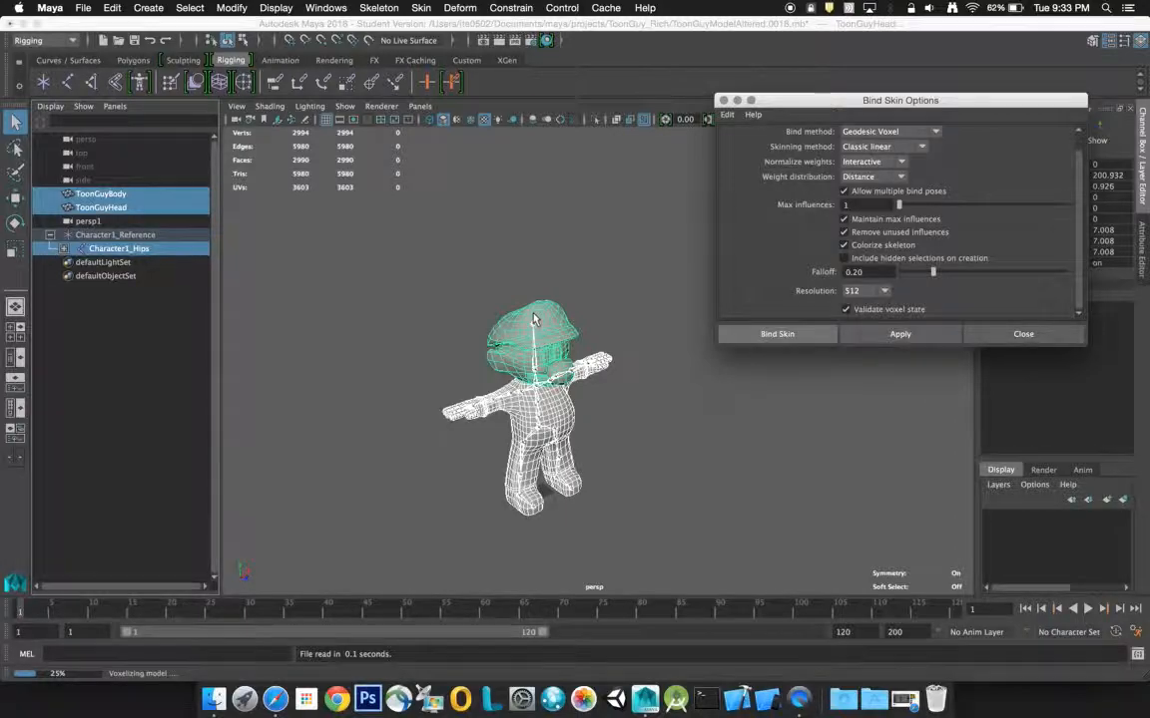
# - Force quit the unresponsive Maya and empty the Trash
pyautogui.press('super+alt+Escape')
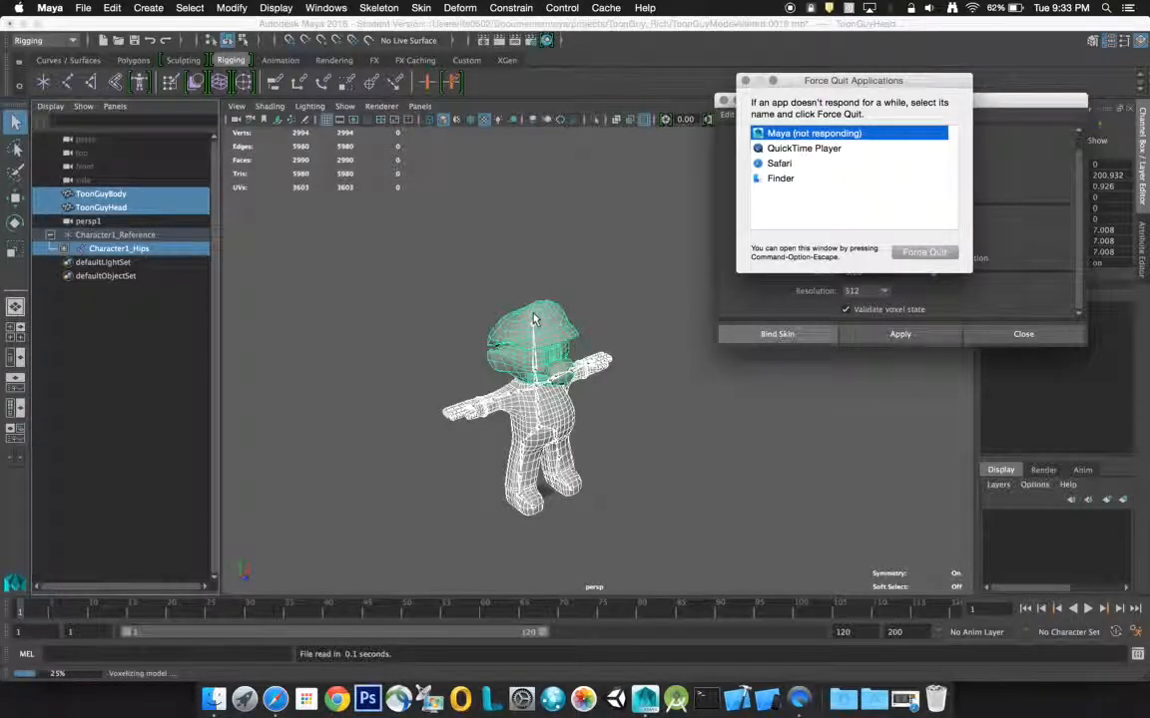
pyautogui.click(921, 256)
pyautogui.click(888, 152)
pyautogui.rightClick(941, 703)
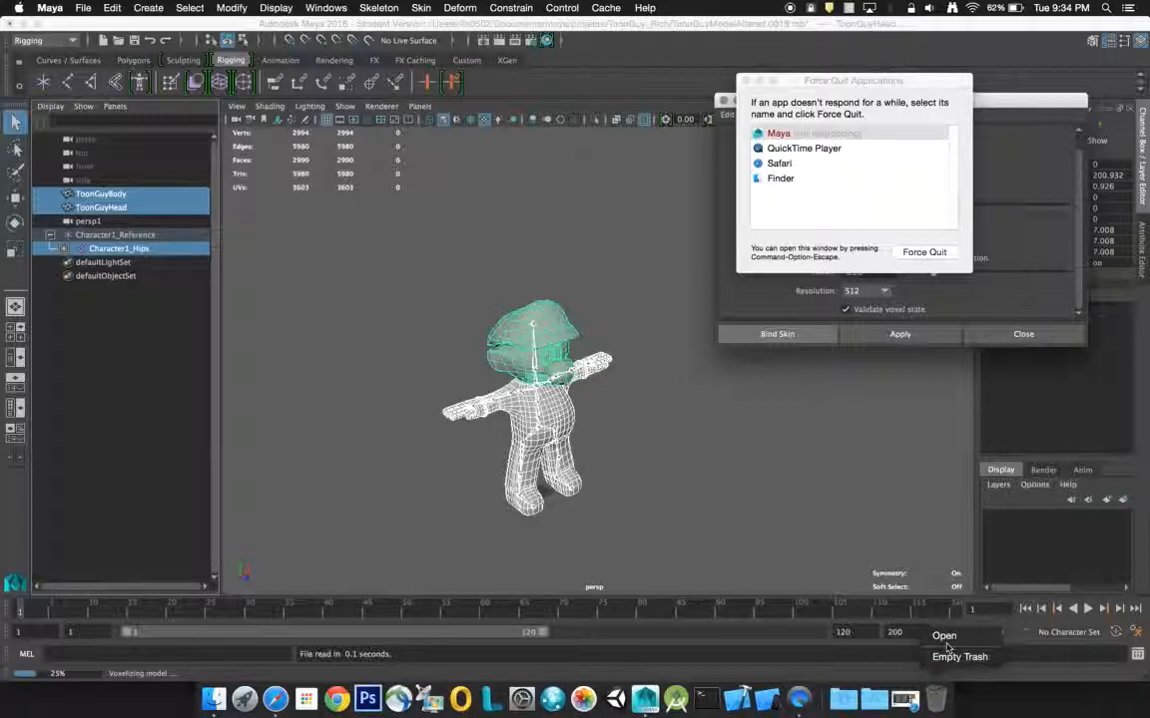
pyautogui.click(948, 657)
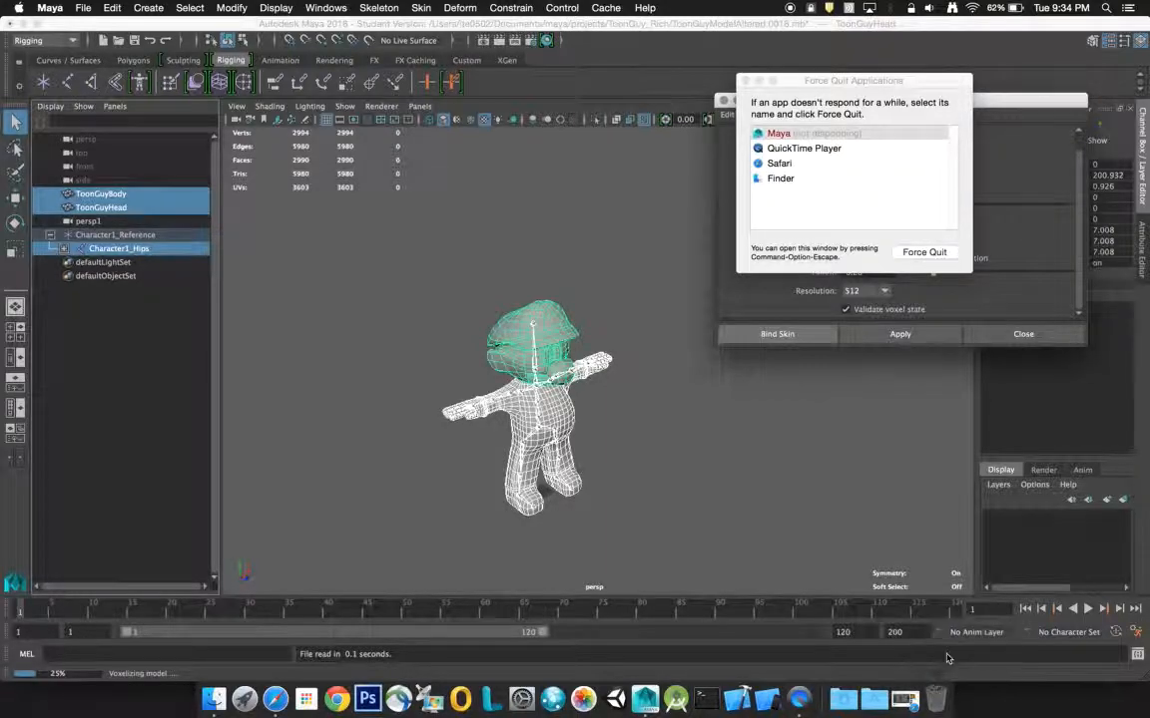
pyautogui.click(666, 242)
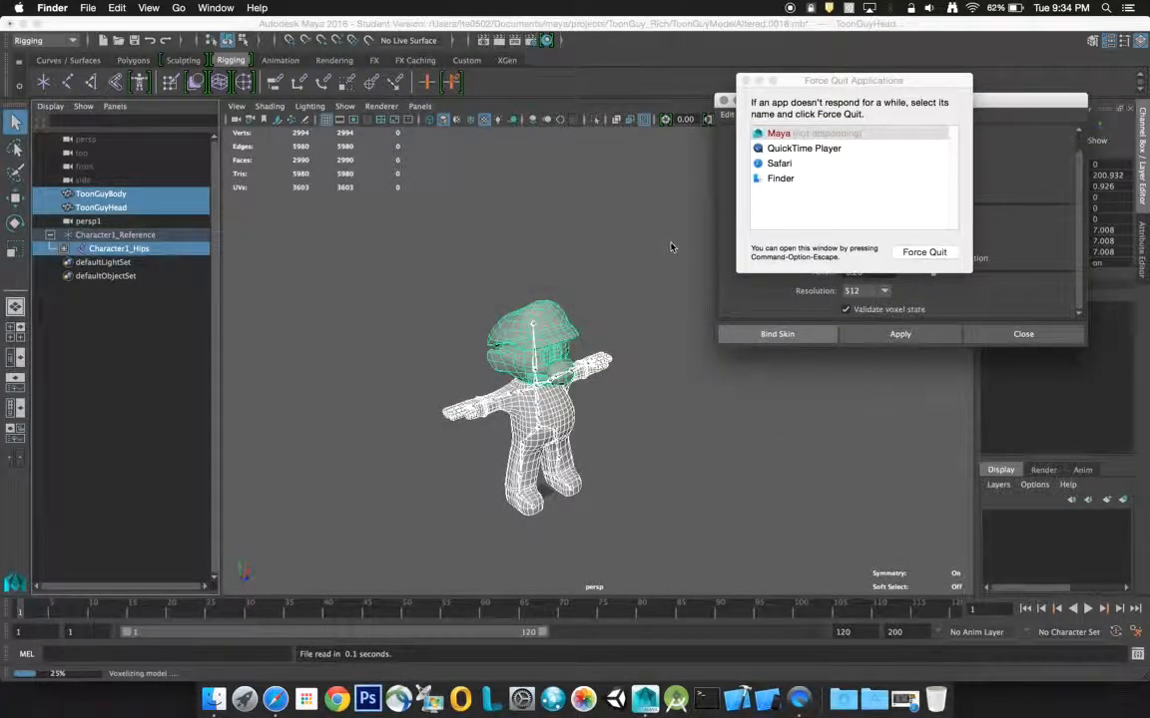
pyautogui.click(799, 211)
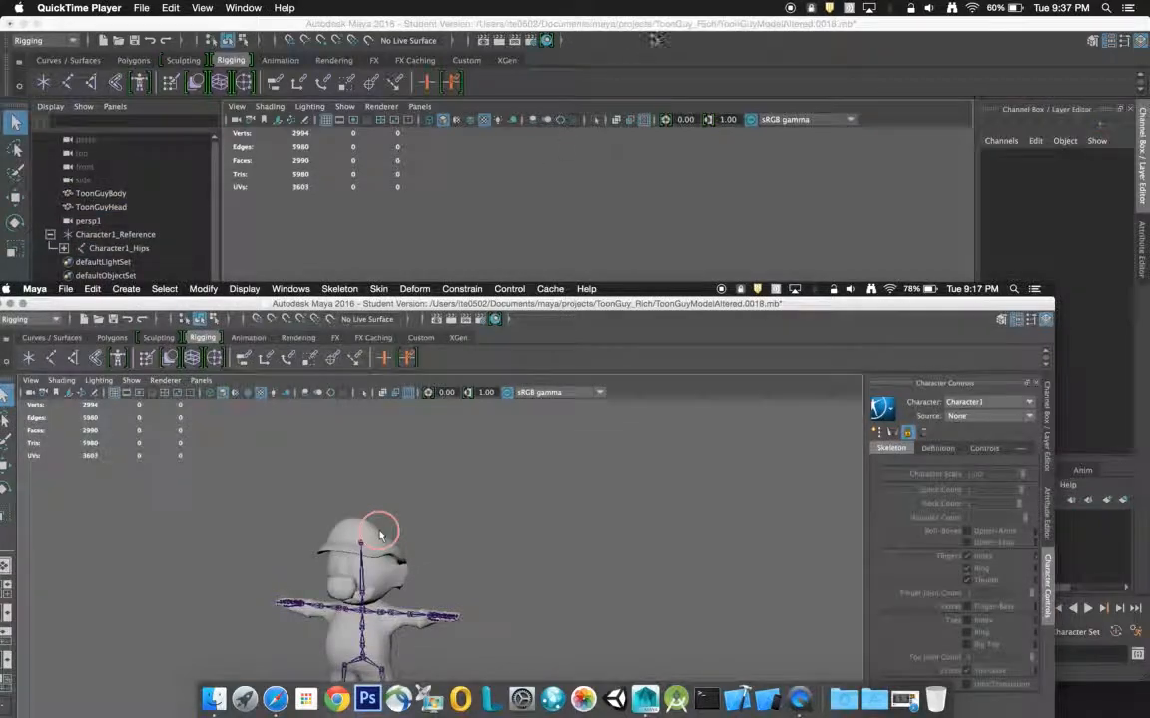
# - Reopen the Bind Skin options and review the bind method, skinning, influence and voxel resolution settings
pyautogui.click(529, 229)
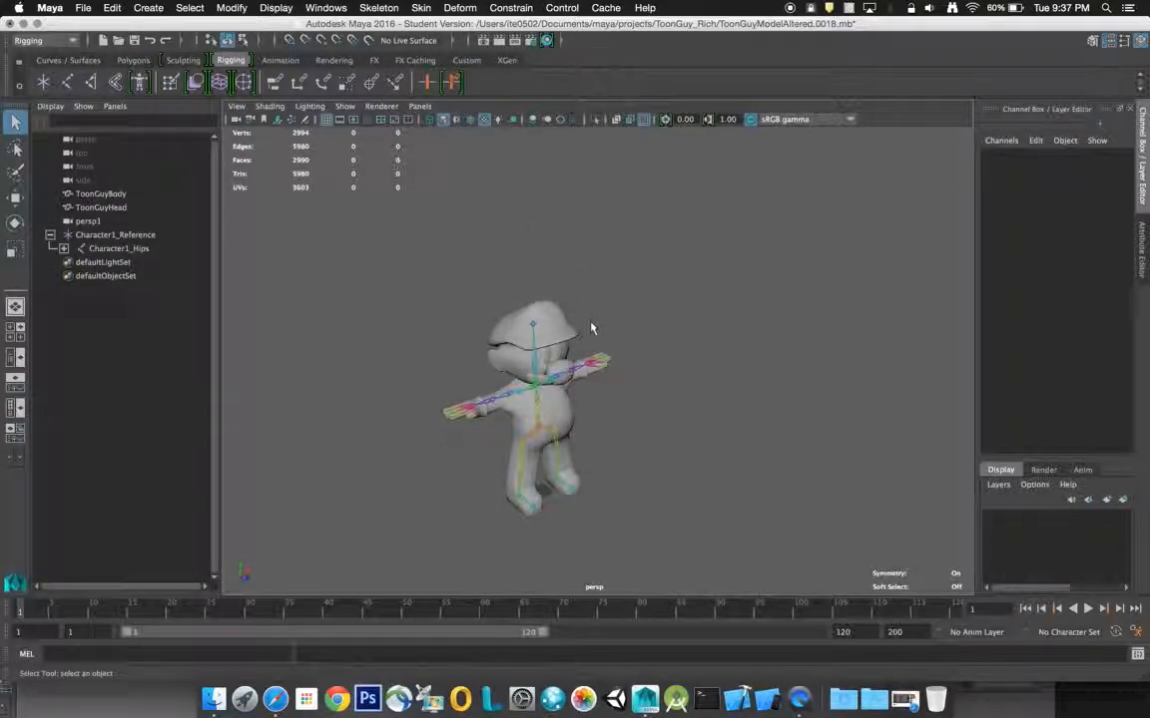
pyautogui.click(420, 7)
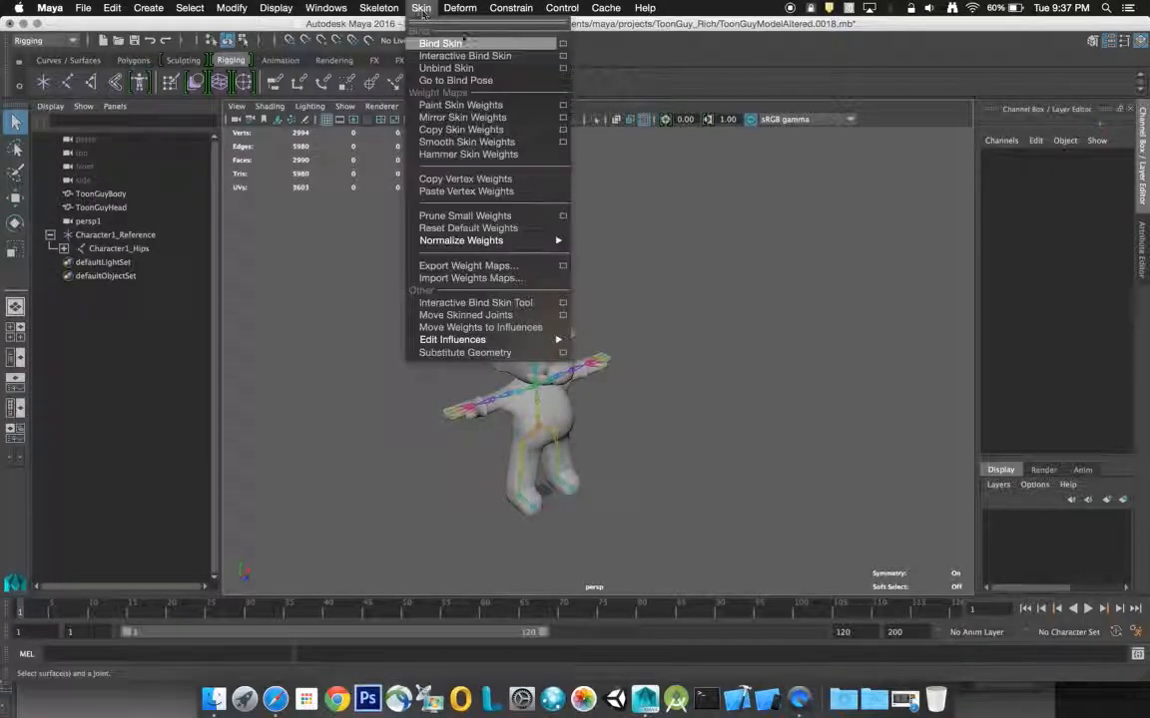
pyautogui.click(563, 45)
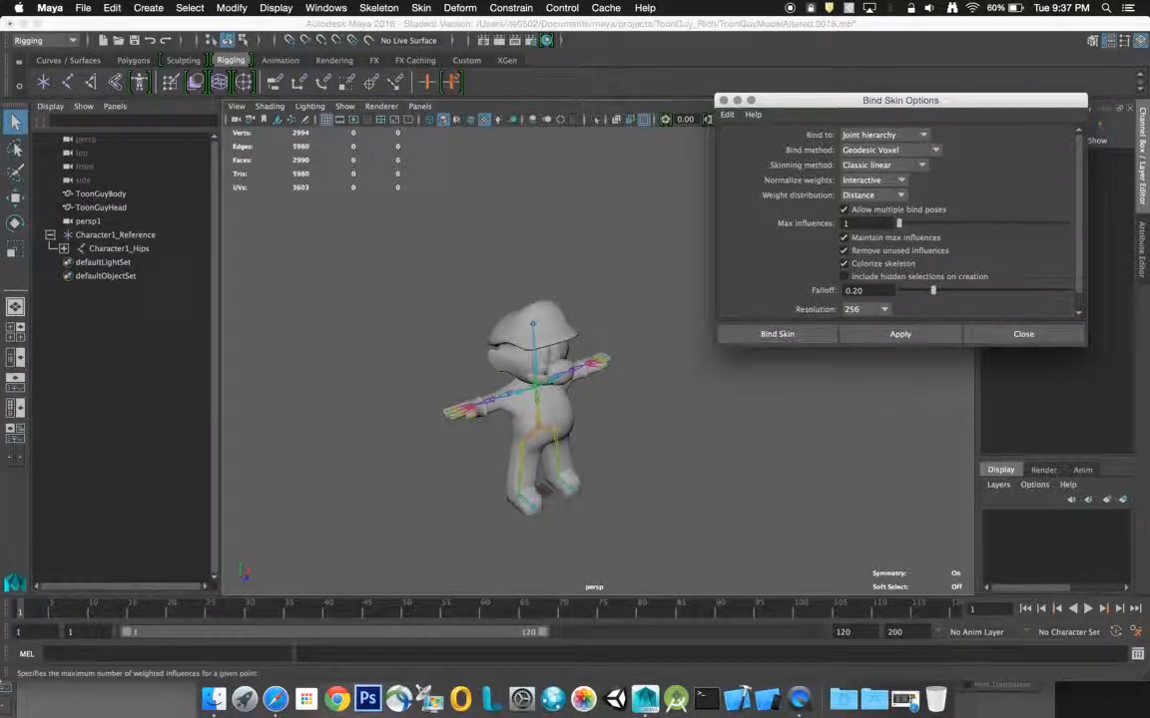
pyautogui.click(886, 131)
pyautogui.click(886, 167)
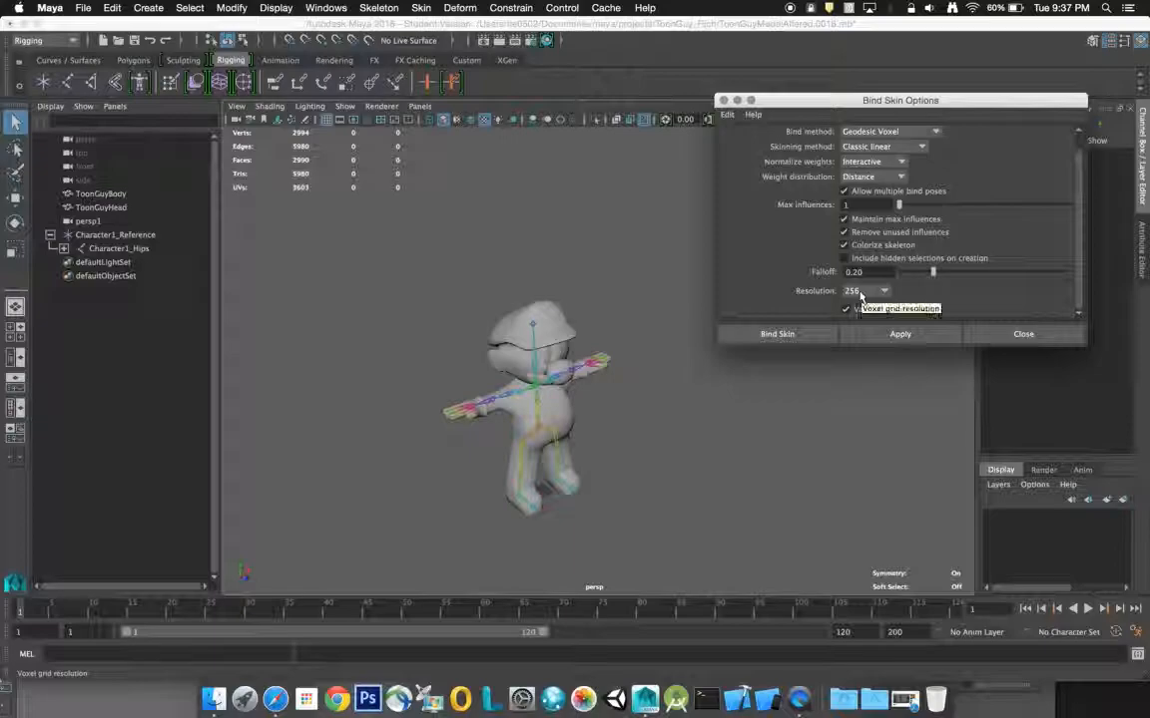
pyautogui.click(910, 335)
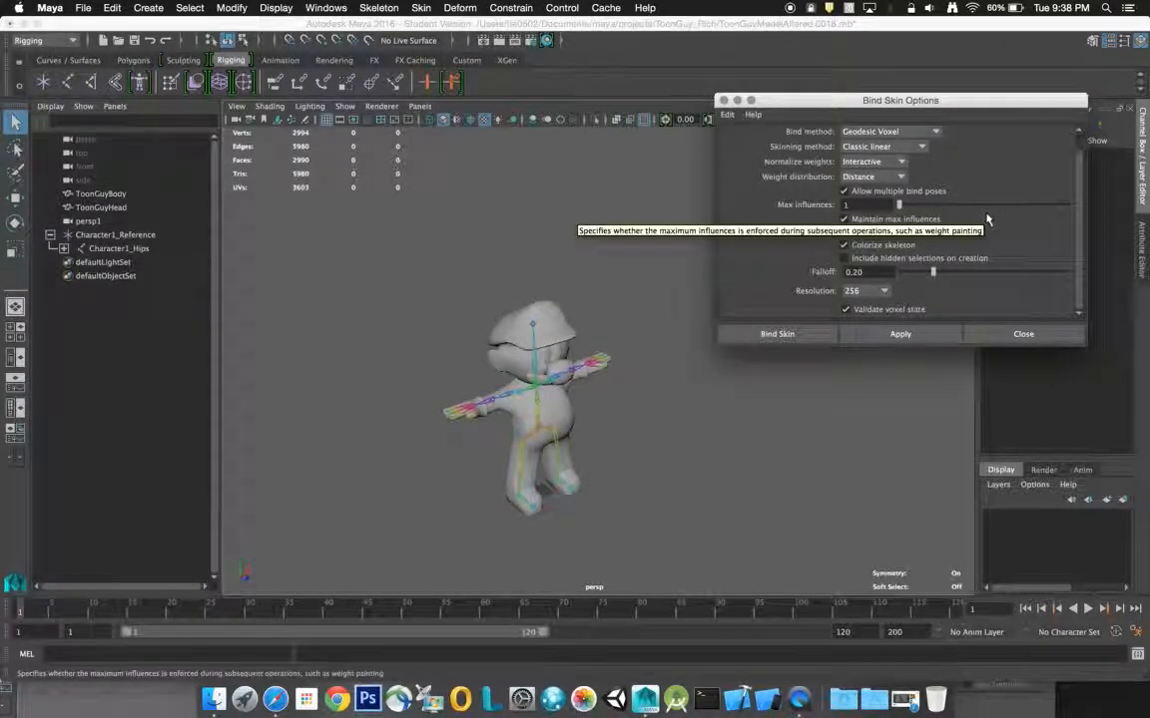
pyautogui.scroll(1, 986, 219)
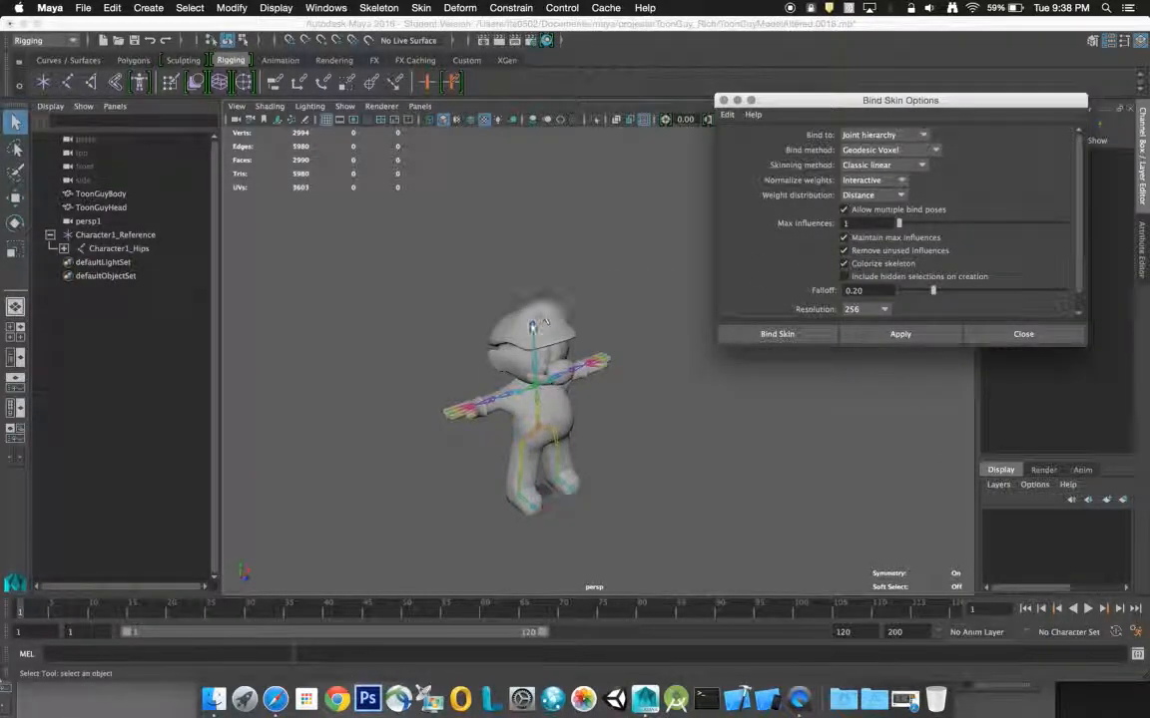
# - Select the Character1_Head joint together with the ToonGuyHead mesh for binding
pyautogui.click(544, 324)
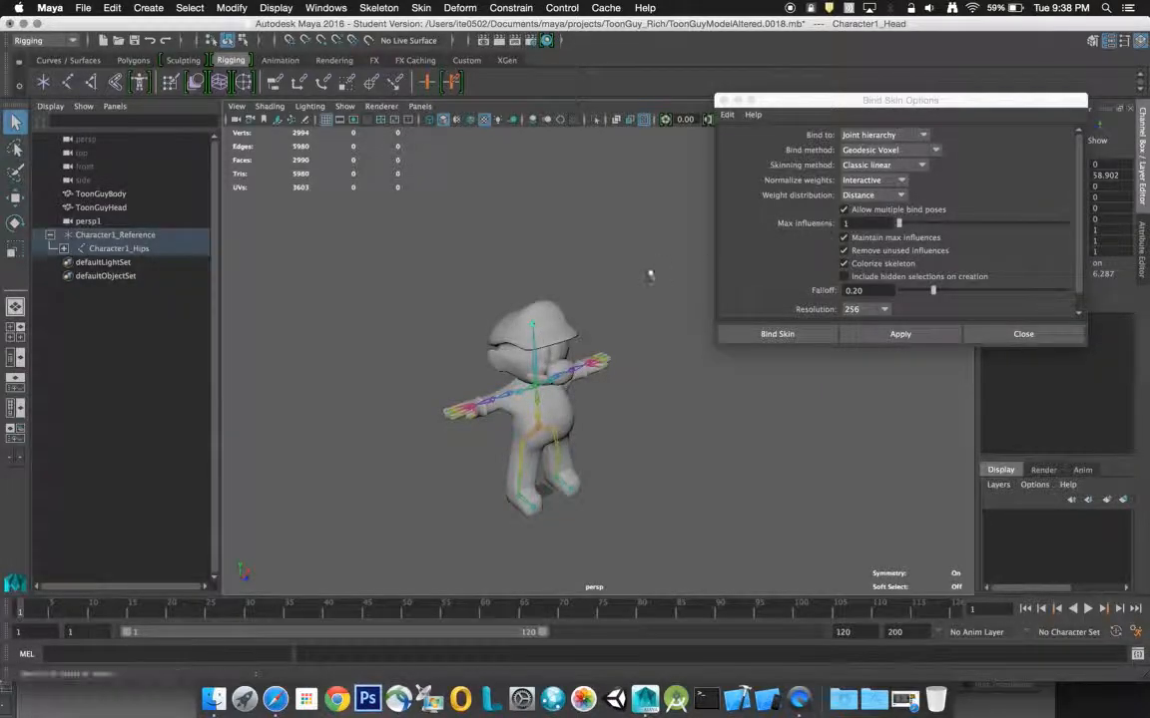
pyautogui.click(554, 343)
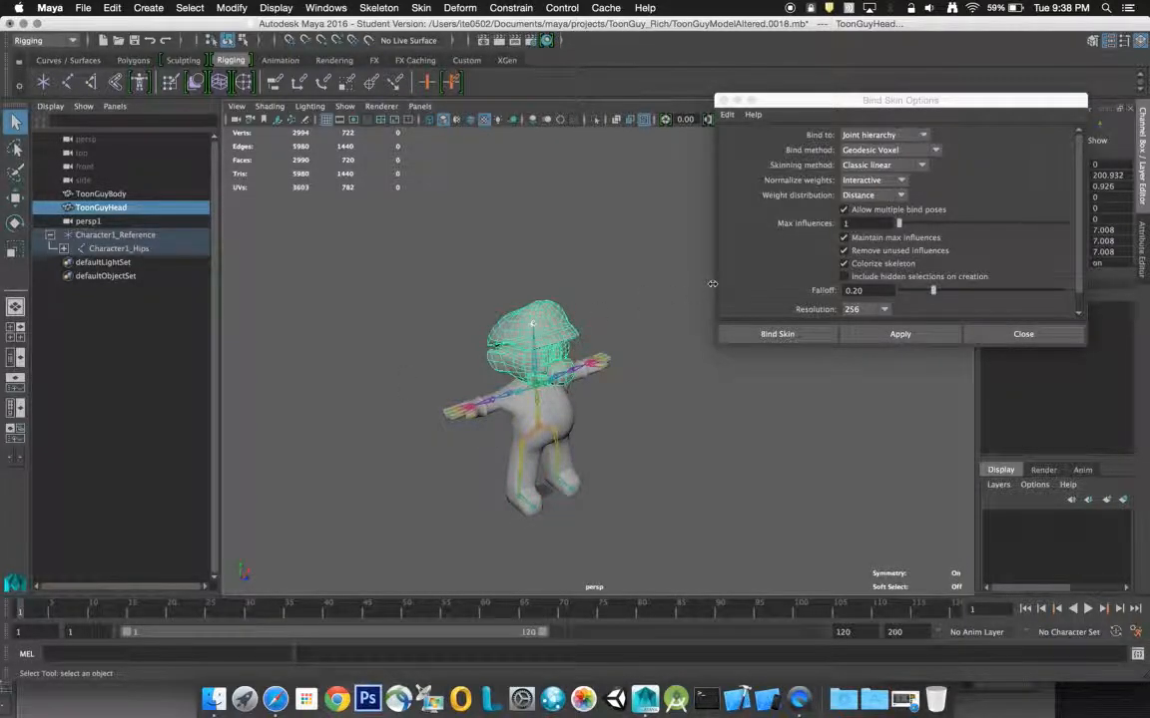
pyautogui.scroll(-1, 924, 175)
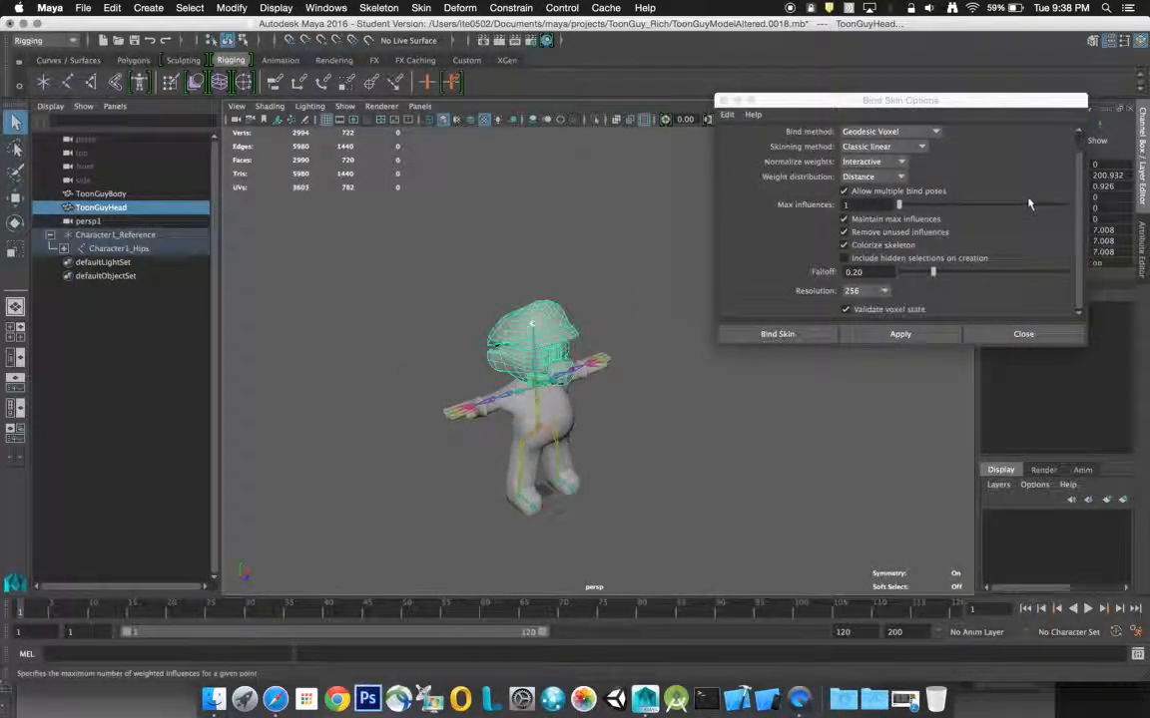
pyautogui.scroll(1, 1029, 205)
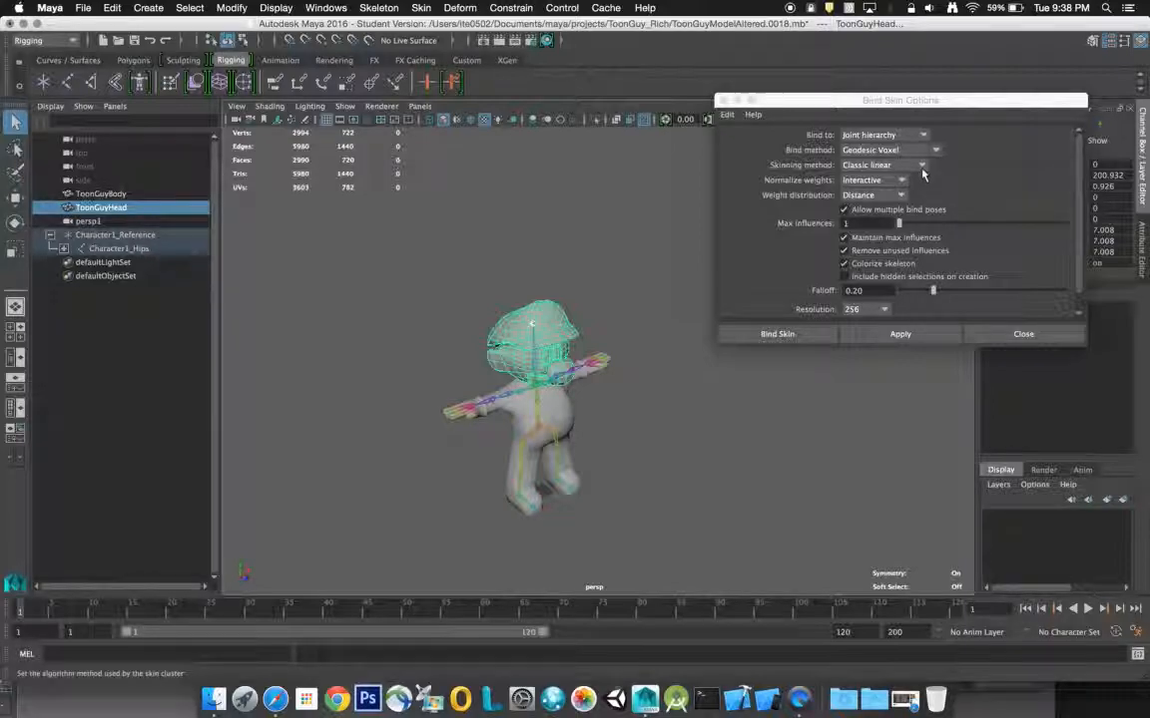
# - Set Bind to to Selected joints and bind the ToonGuyHead mesh to the selected head joint
pyautogui.click(922, 135)
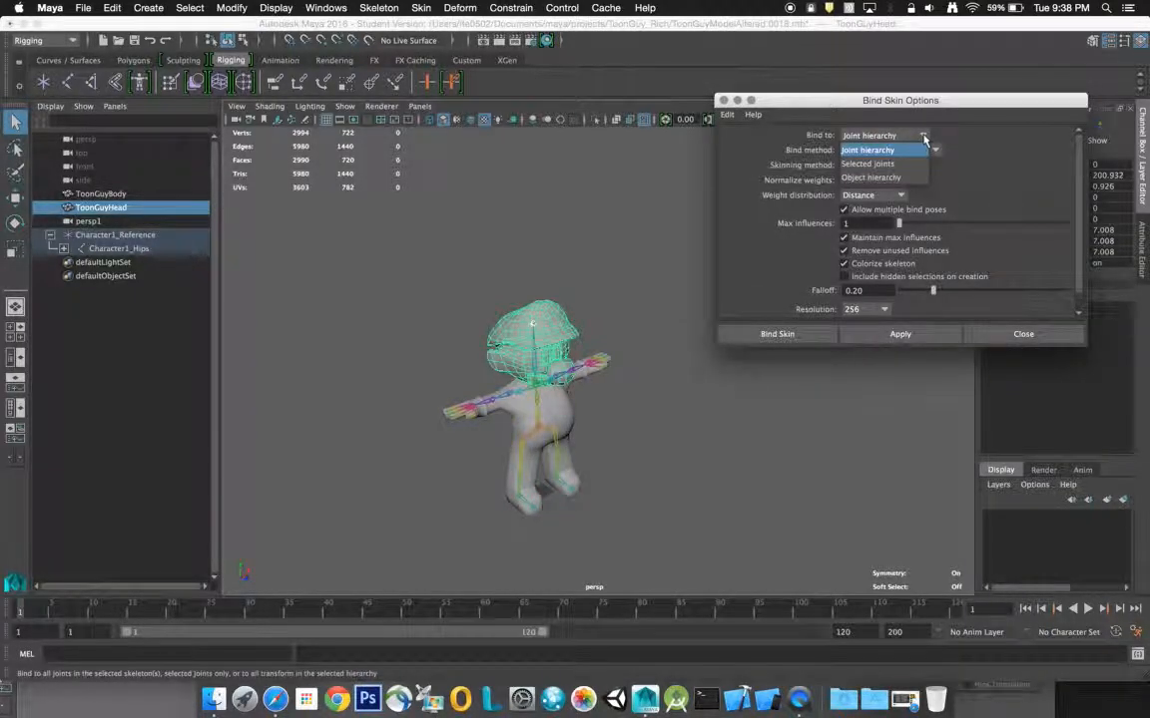
pyautogui.click(896, 165)
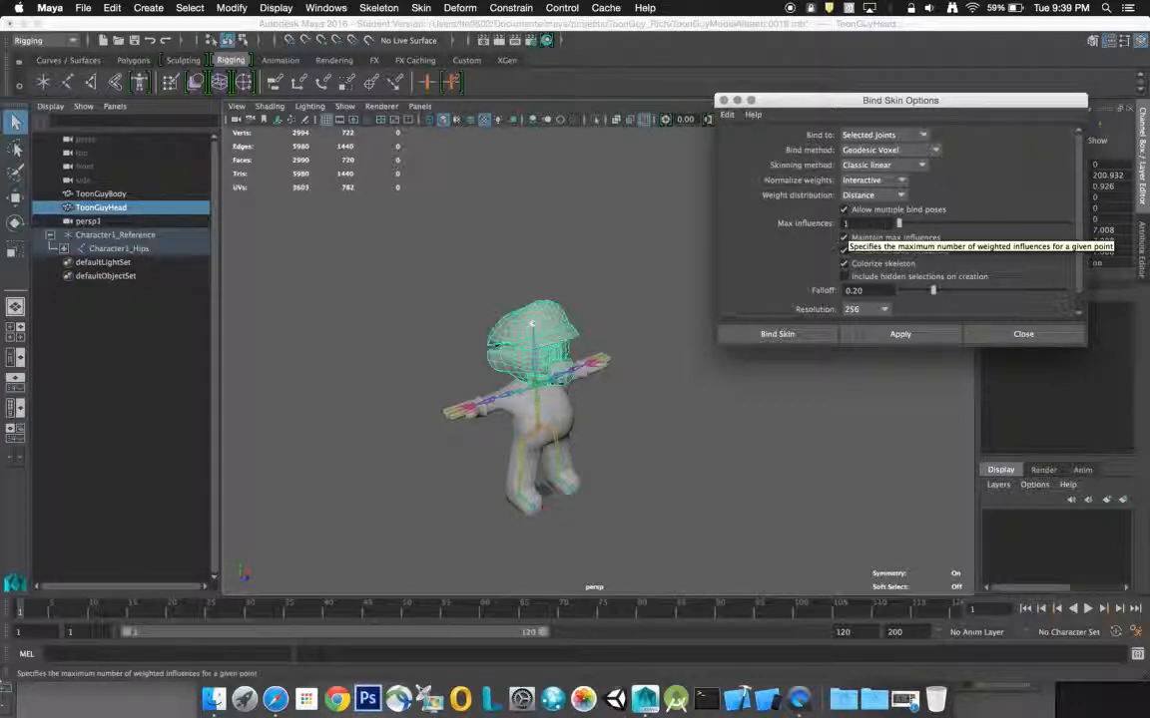
pyautogui.click(807, 337)
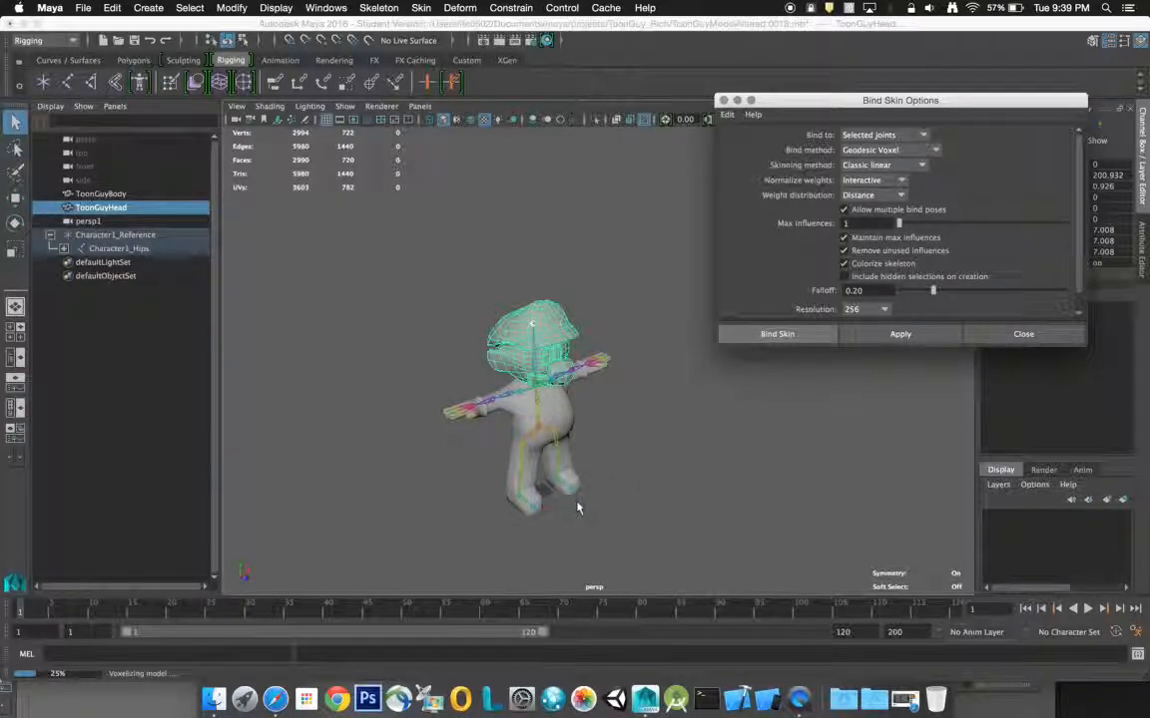
pyautogui.press('super+alt+Escape')
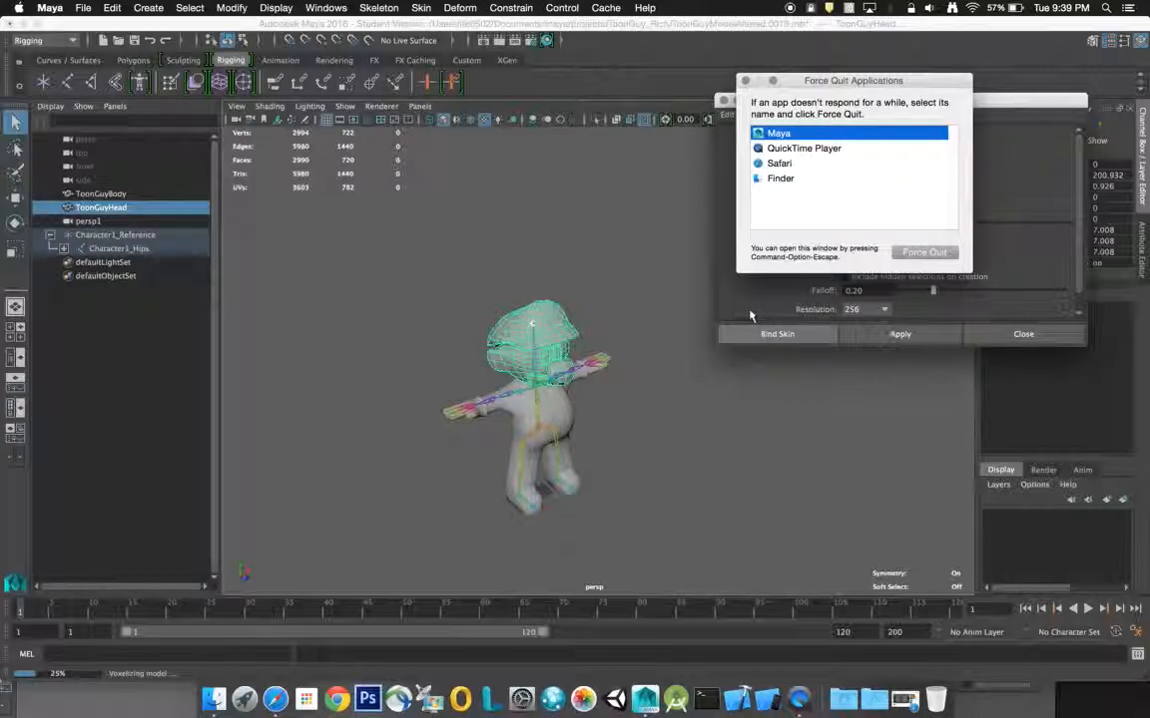
pyautogui.click(744, 80)
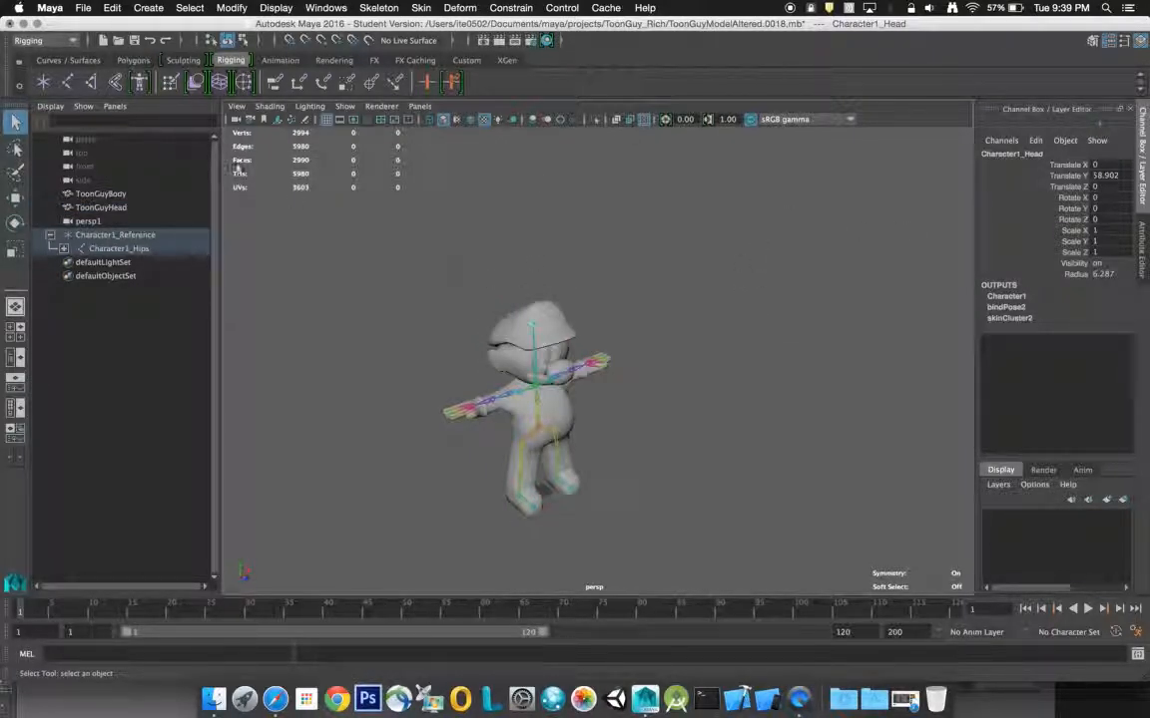
# - Test the binding by moving the right upper leg joint forward about 60 cm, and undo the move
pyautogui.click(86, 236)
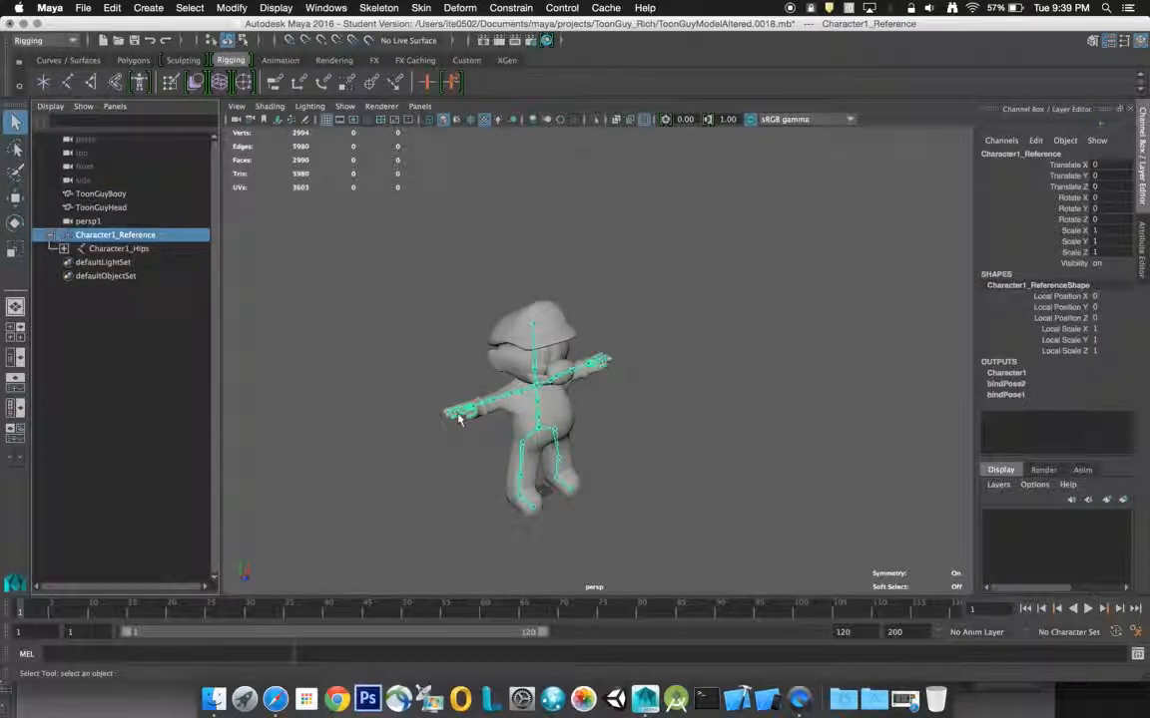
pyautogui.click(521, 449)
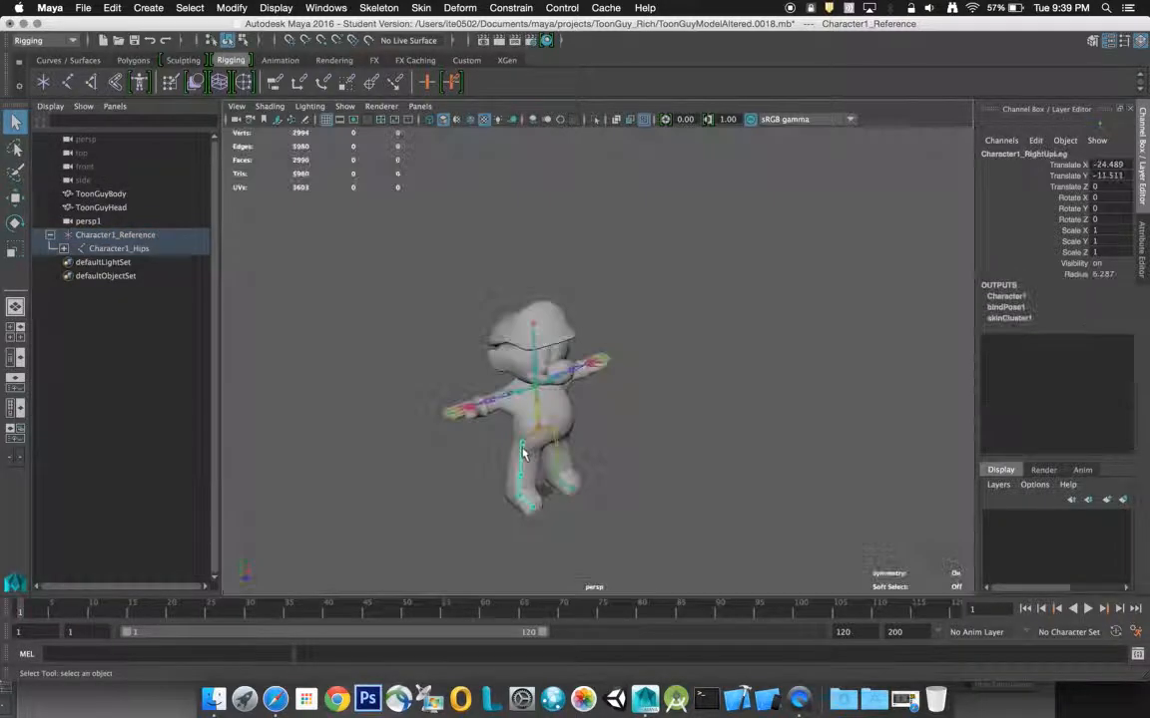
pyautogui.click(15, 196)
pyautogui.moveTo(561, 469); pyautogui.dragTo(615, 504)
pyautogui.press('z')
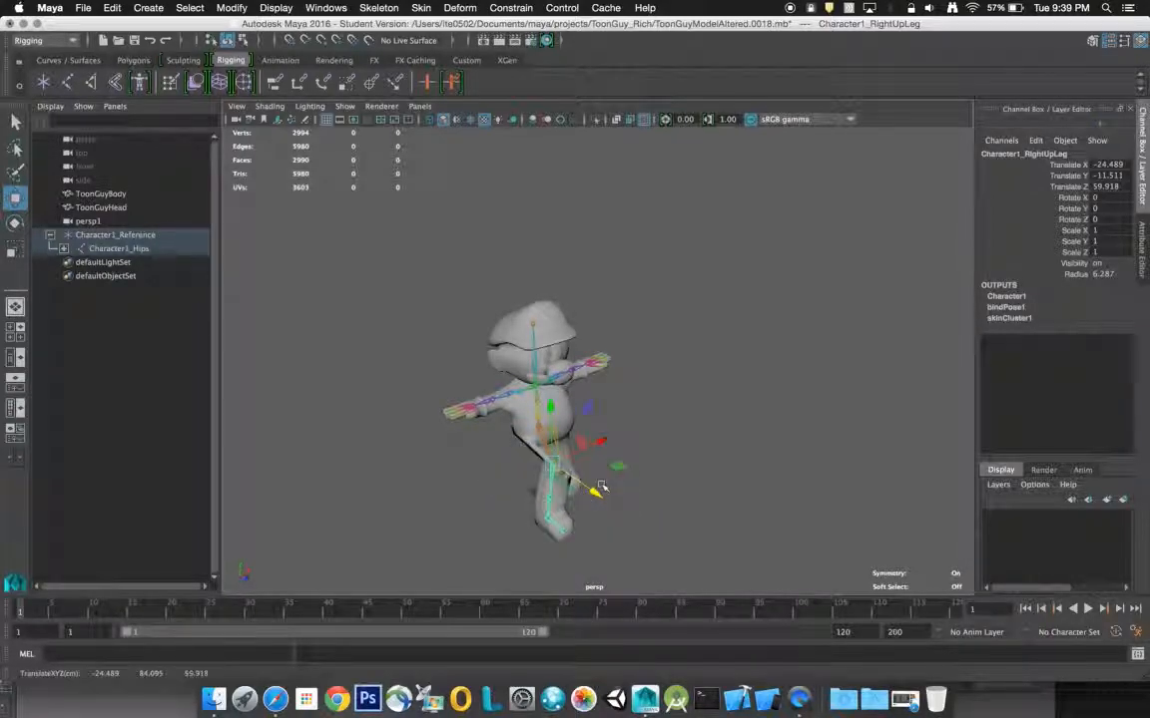
pyautogui.click(666, 413)
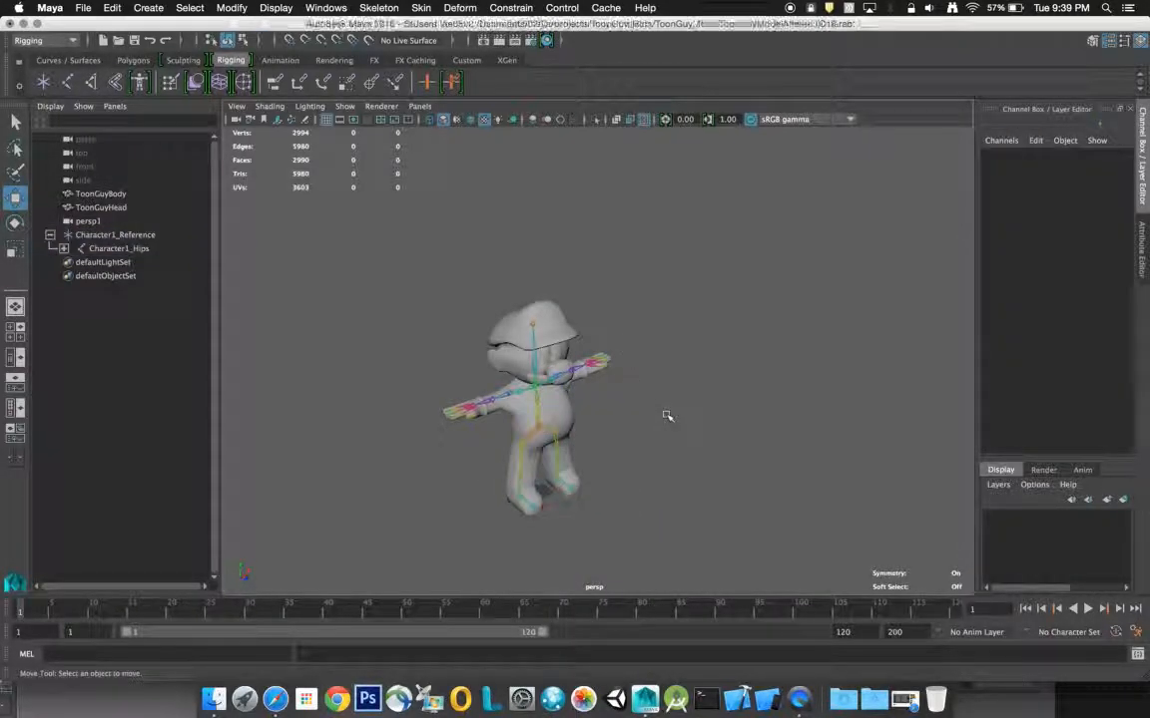
# - Open the HumanIK character controls for the skeleton and set Character1's source to Control Rig
pyautogui.click(139, 238)
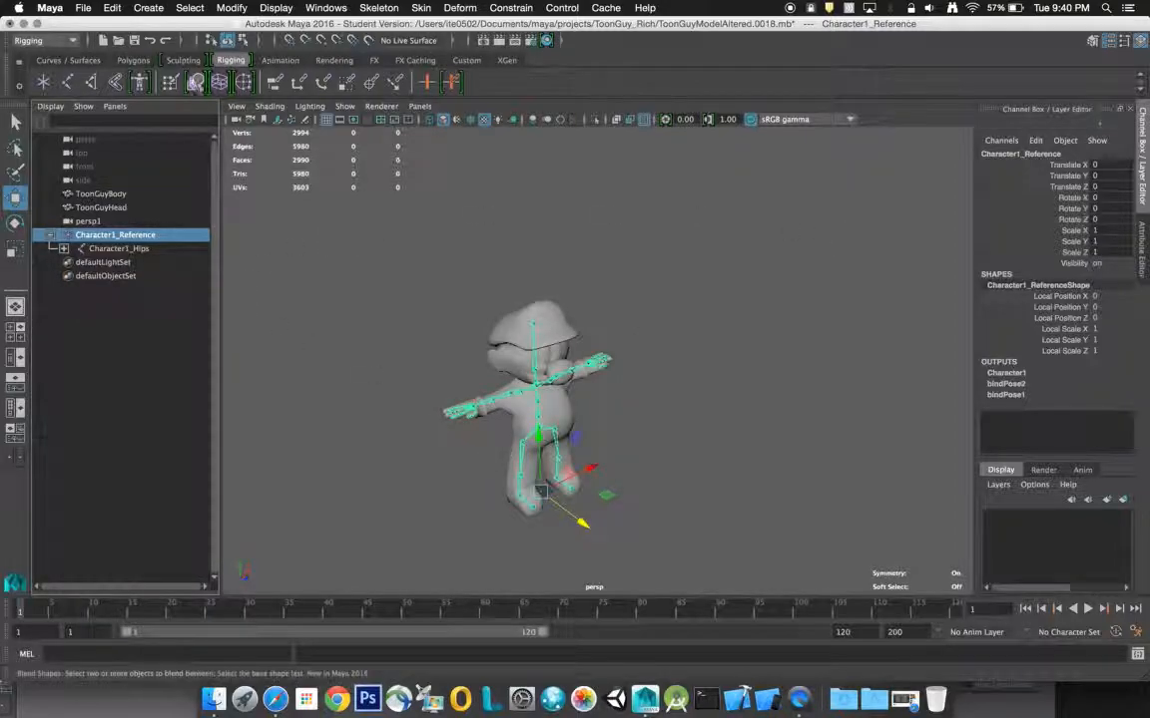
pyautogui.click(140, 83)
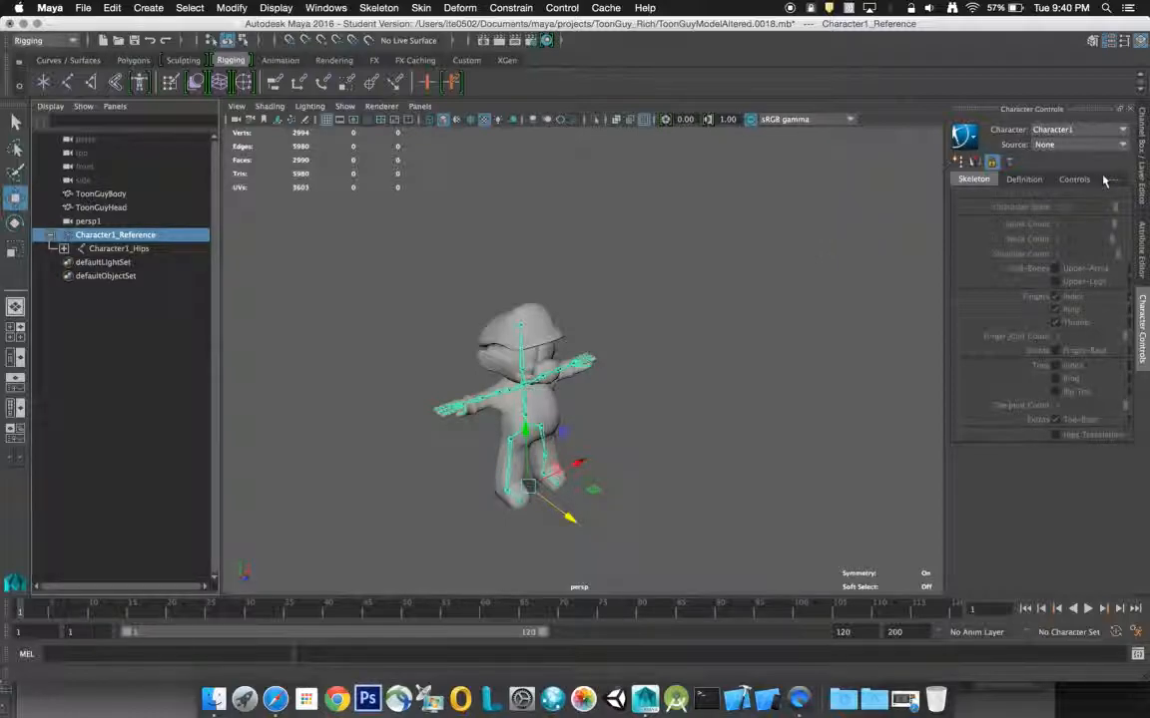
pyautogui.click(671, 404)
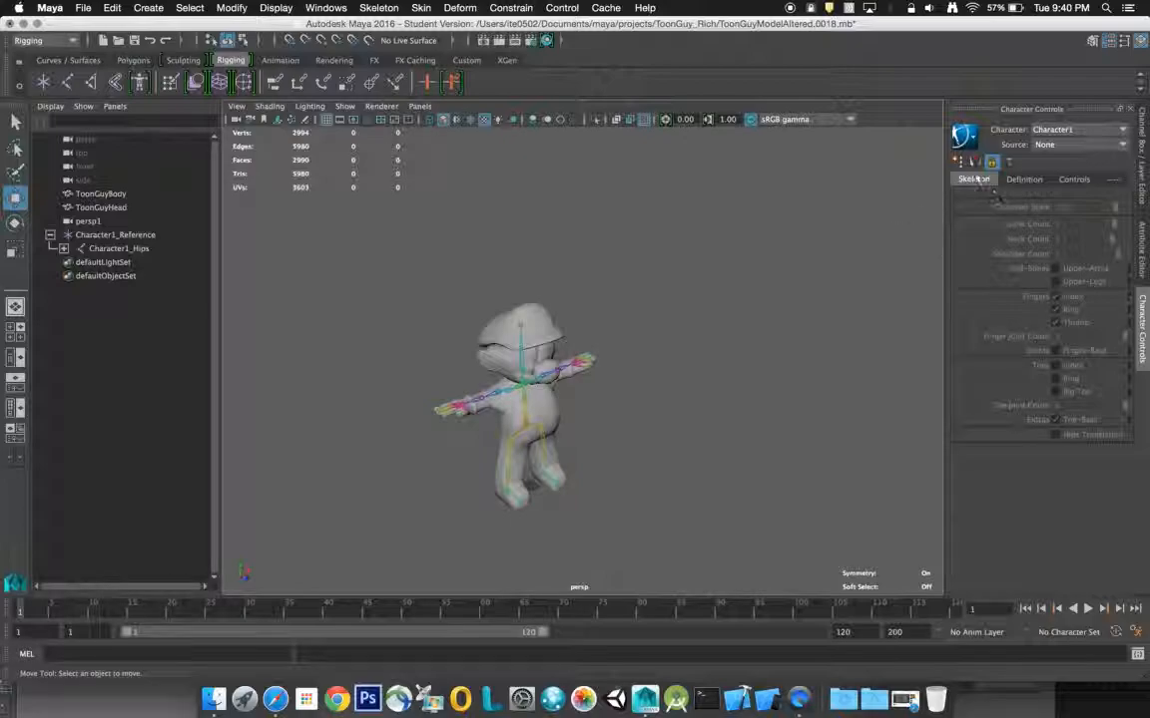
pyautogui.click(1079, 145)
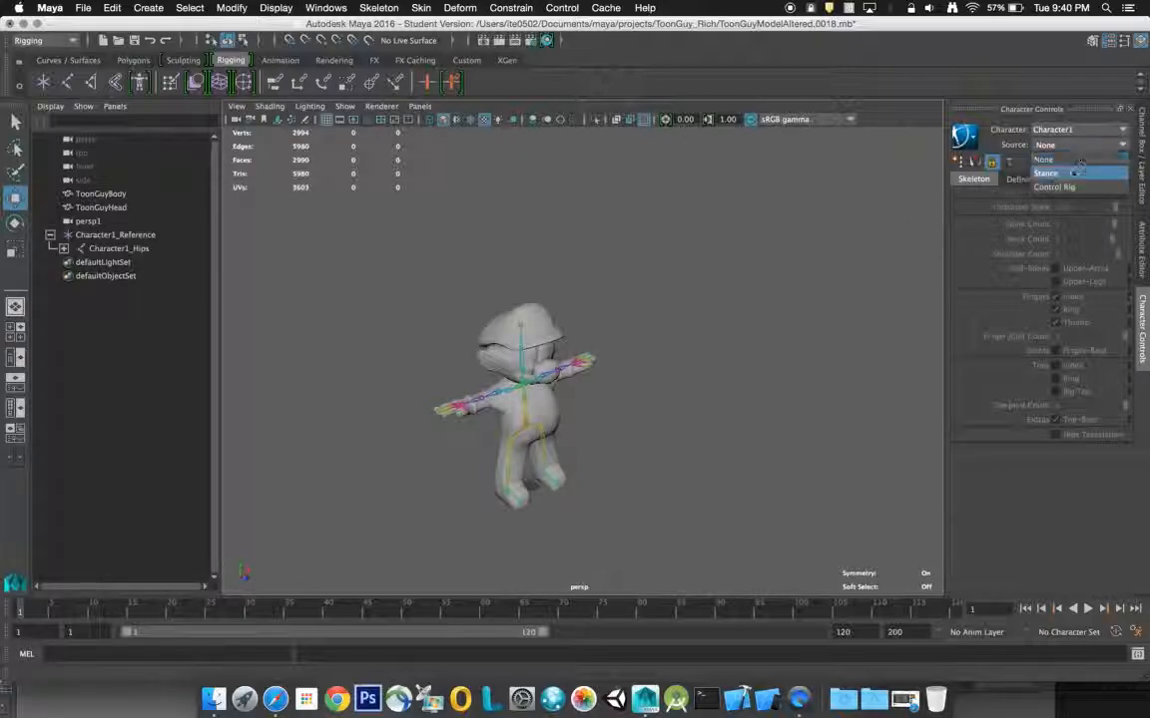
pyautogui.click(1067, 186)
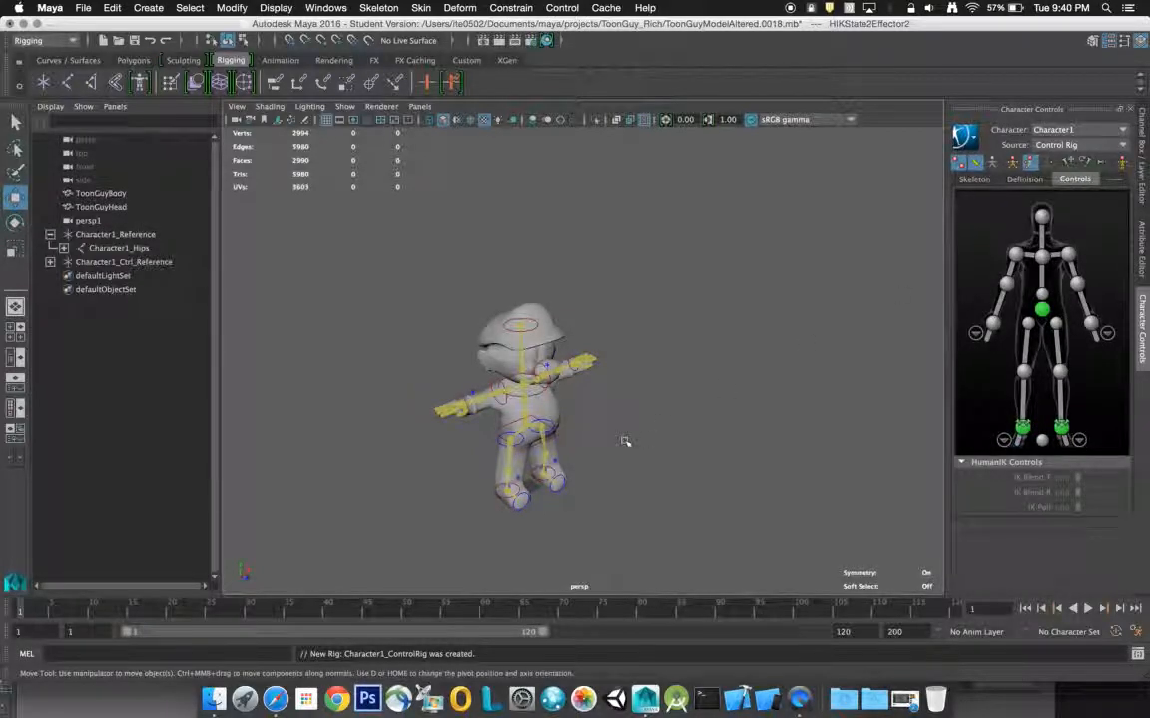
# - Test the left leg rig by trying the left hip effector's axes and moving the left foot control forward
pyautogui.click(537, 427)
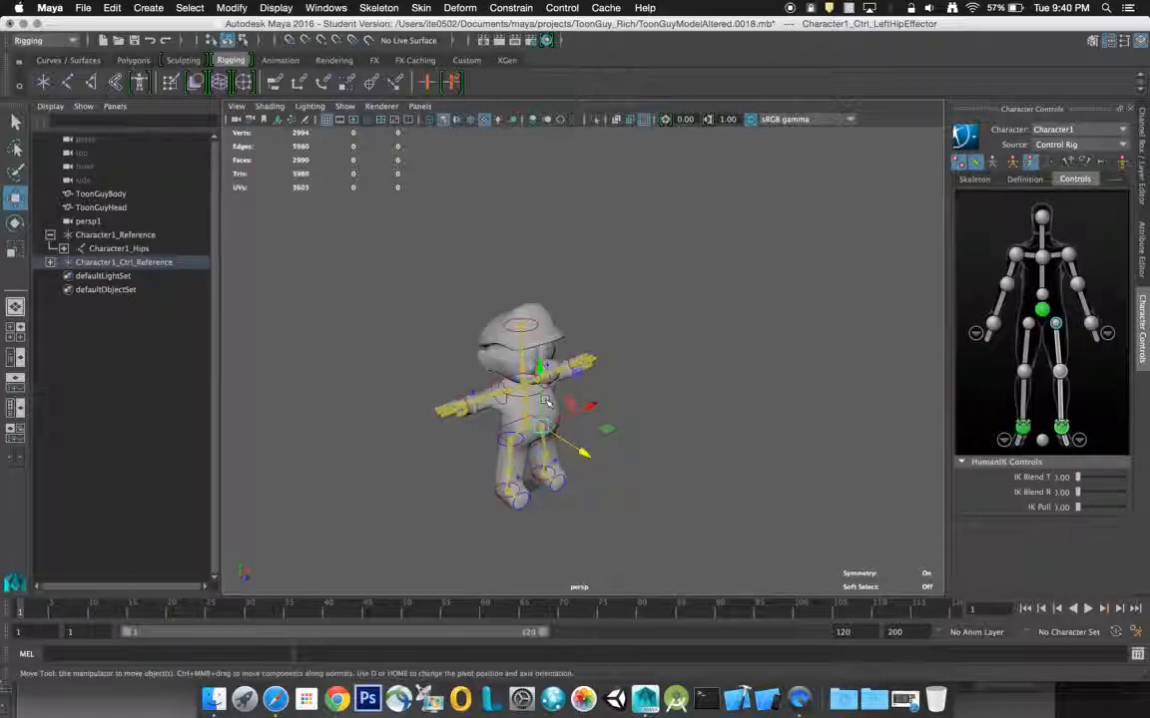
pyautogui.click(542, 399)
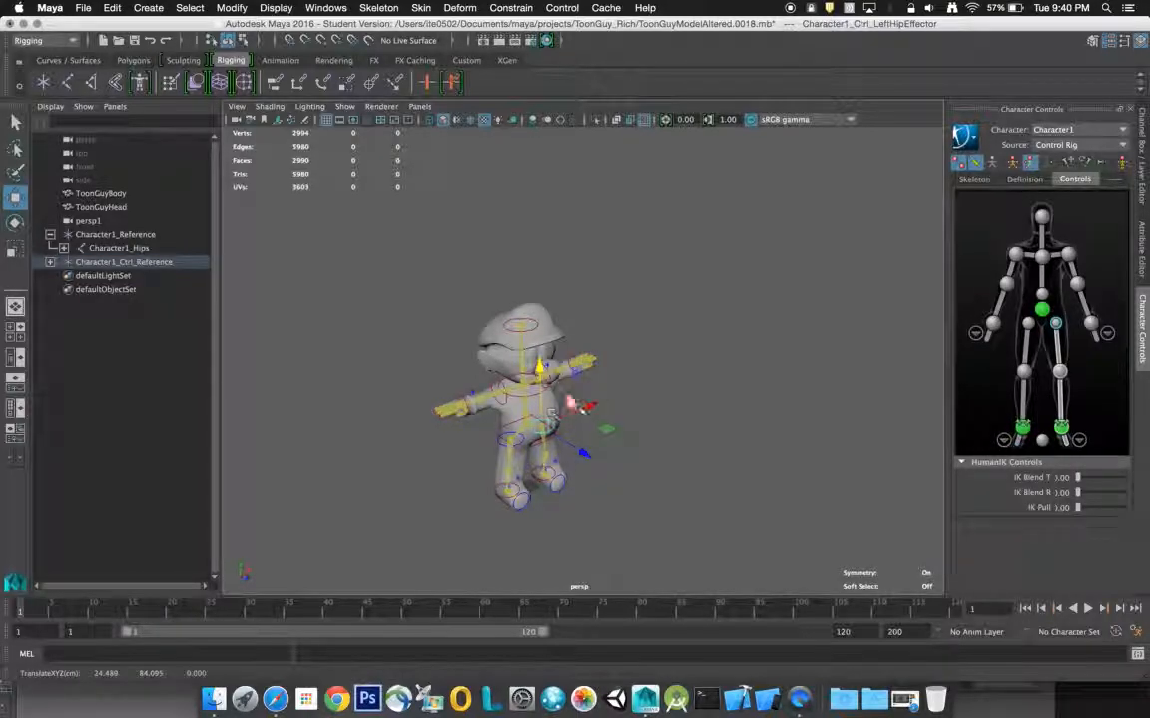
pyautogui.click(571, 404)
pyautogui.click(579, 452)
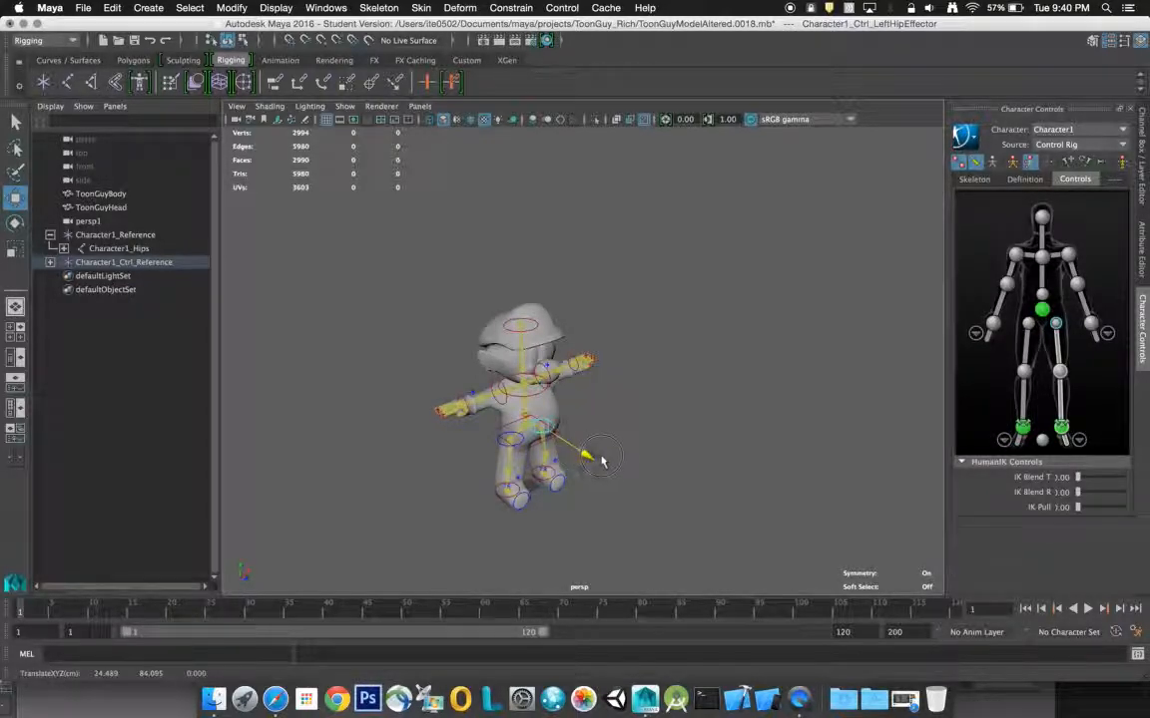
pyautogui.click(548, 470)
pyautogui.moveTo(573, 495); pyautogui.dragTo(636, 545)
pyautogui.moveTo(564, 482); pyautogui.dragTo(585, 505)
# - Test the head binding by selecting the head control and rotating it about its axes
pyautogui.click(526, 330)
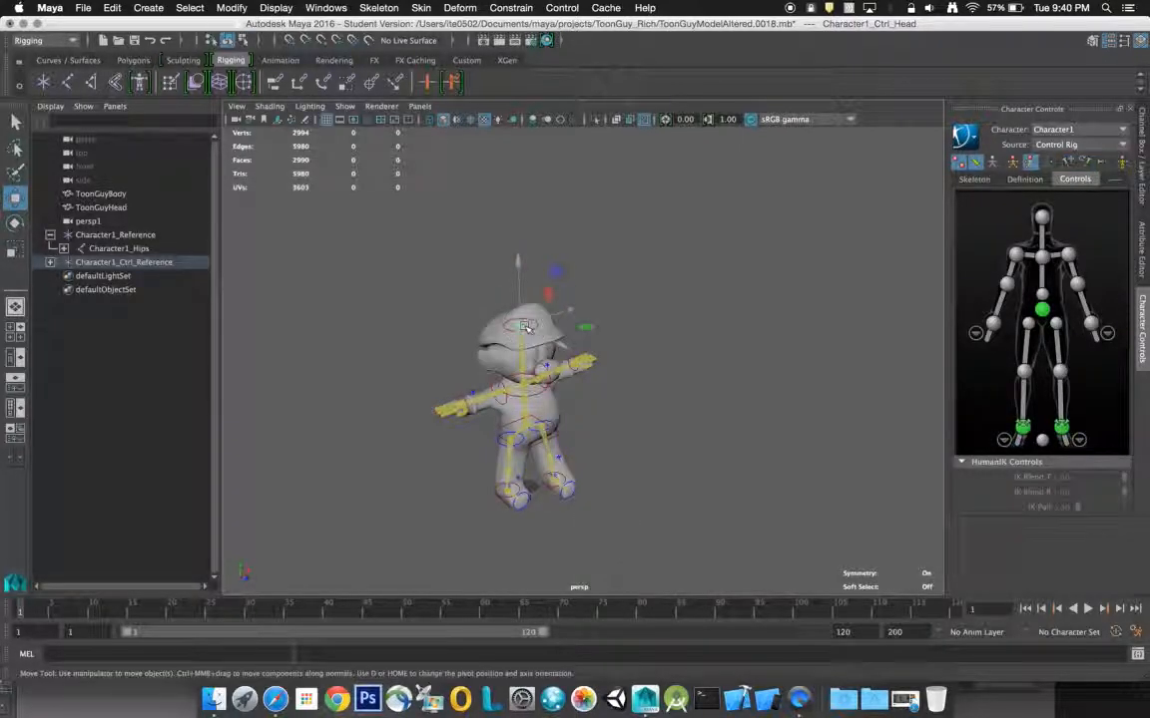
pyautogui.click(556, 273)
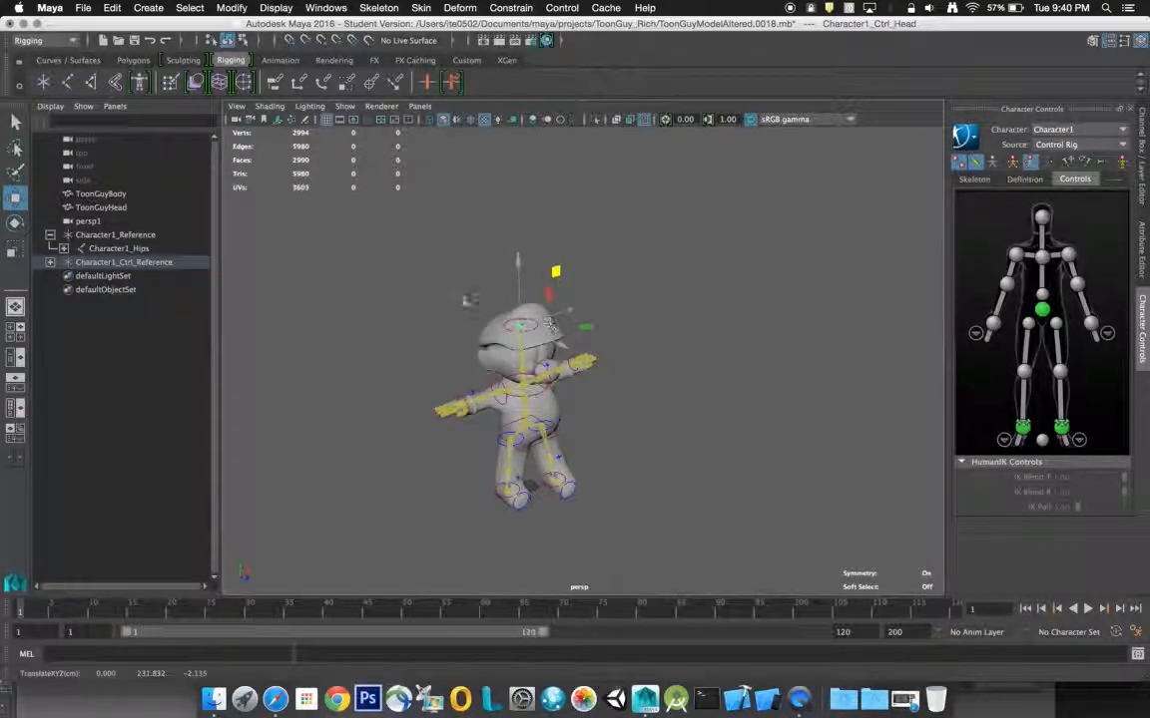
pyautogui.click(15, 223)
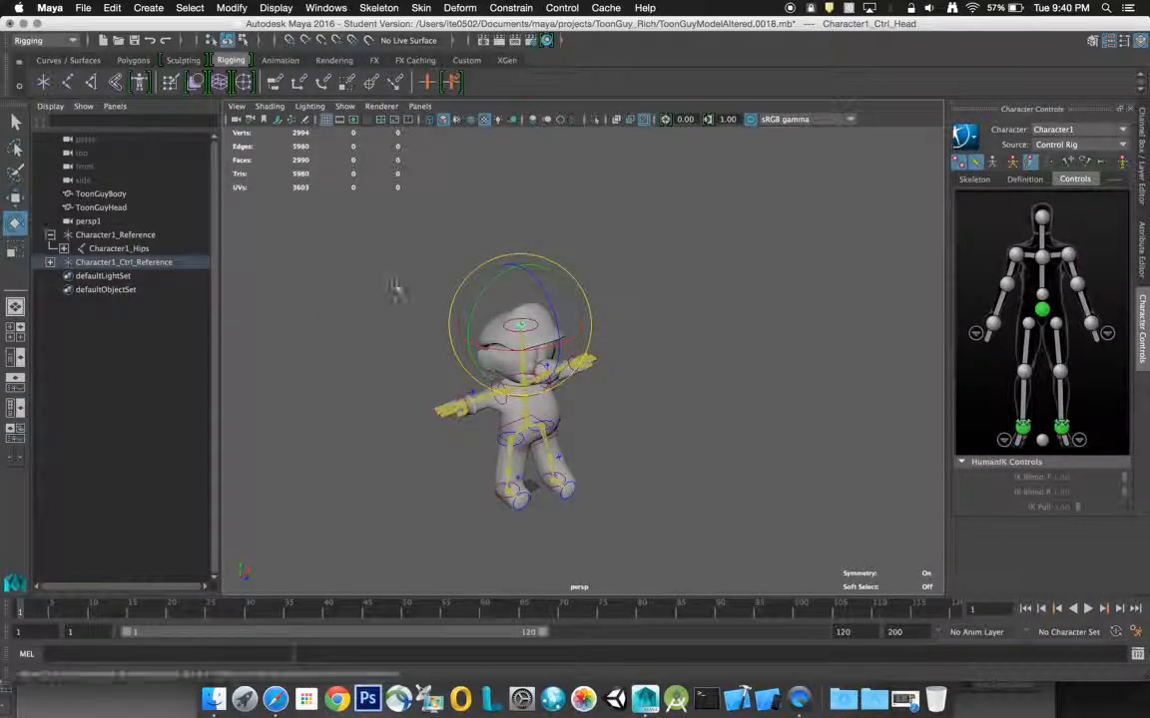
pyautogui.moveTo(511, 348); pyautogui.dragTo(535, 333)
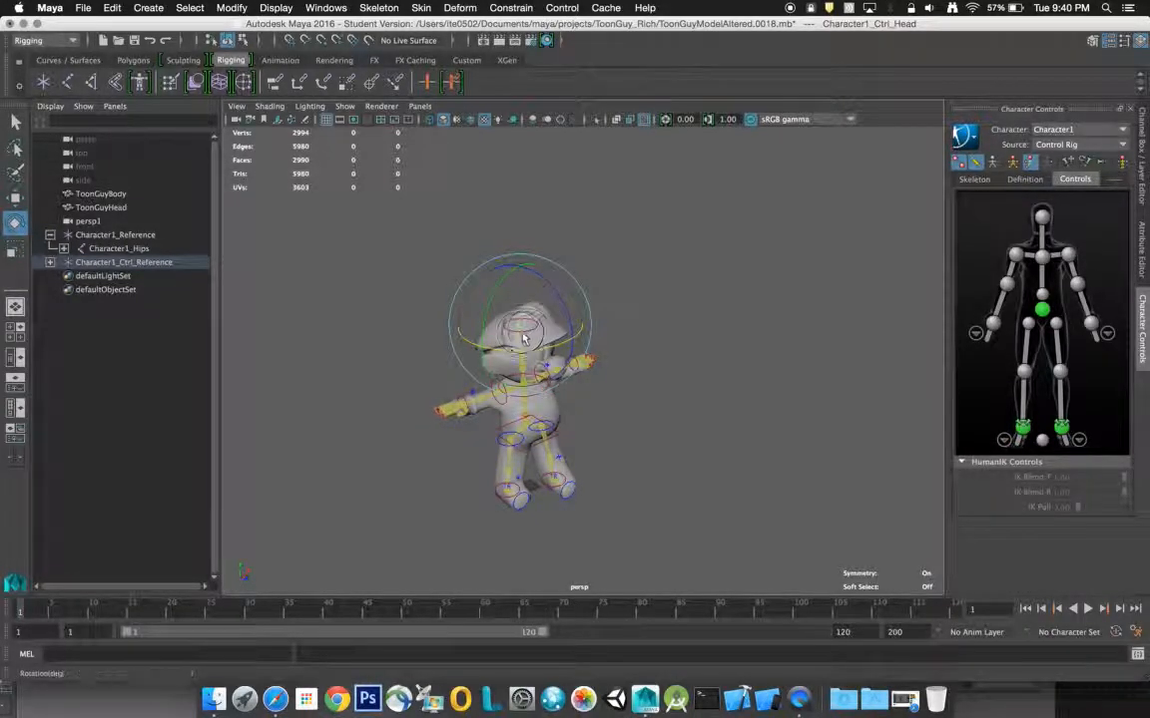
pyautogui.moveTo(519, 337); pyautogui.dragTo(520, 361)
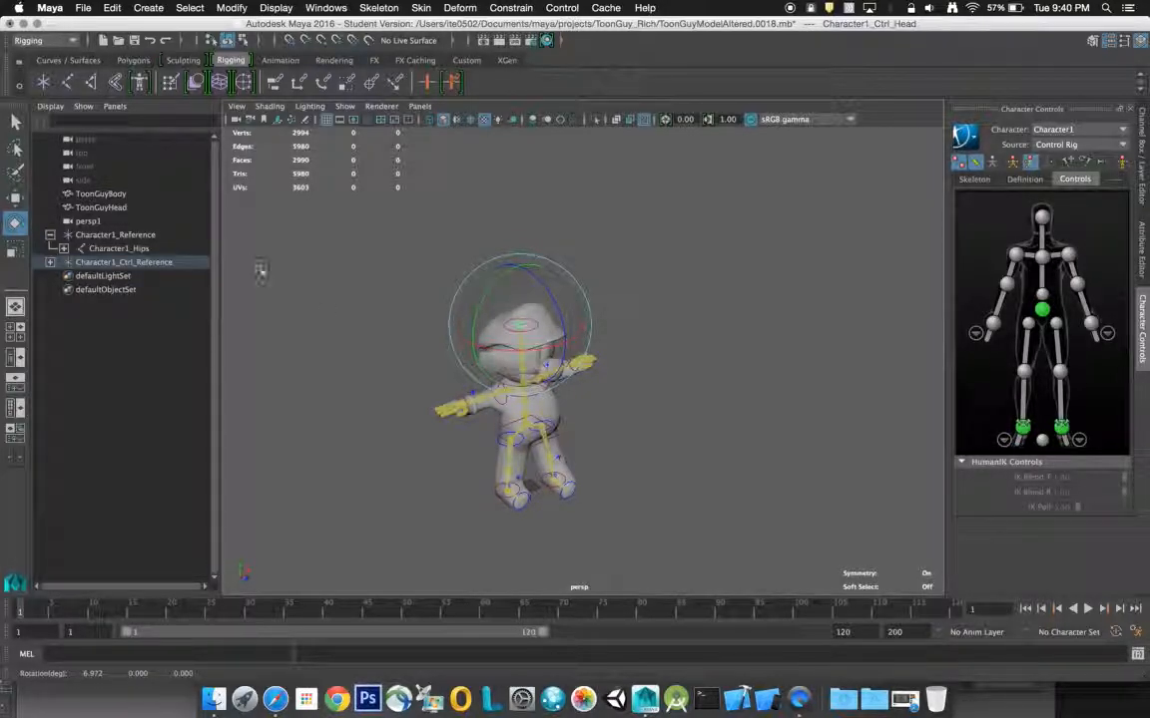
# - Select the neck control and rotate it to test how the head follows
pyautogui.press('q')
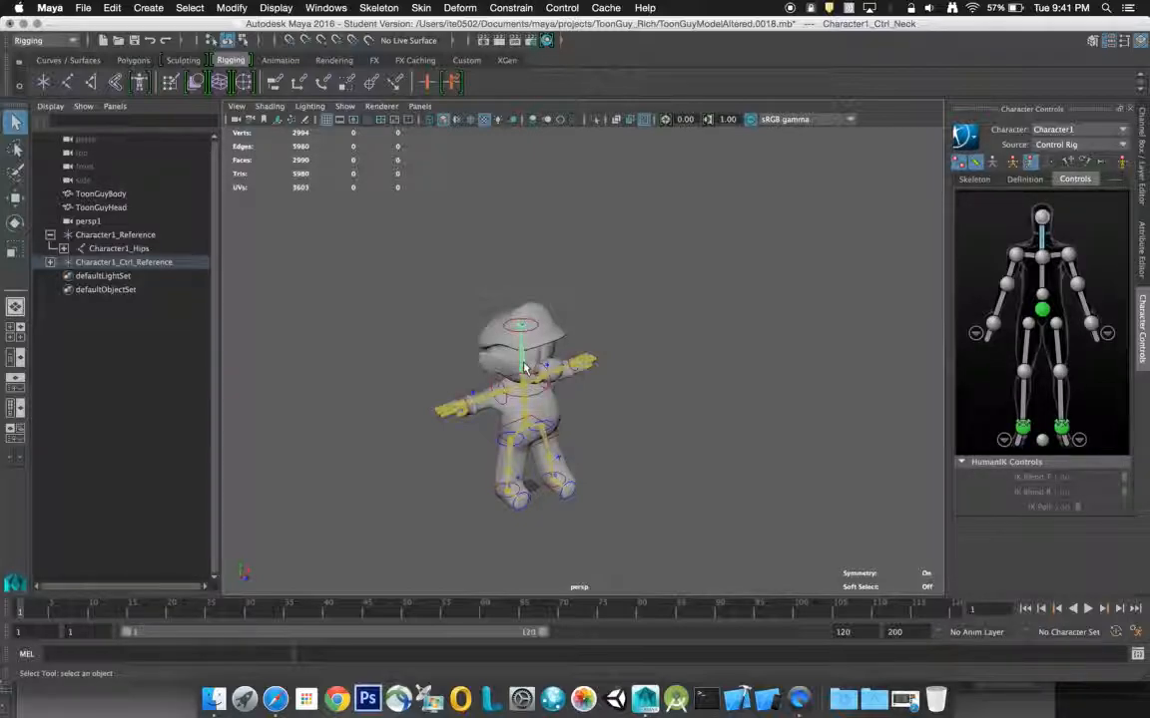
pyautogui.click(15, 222)
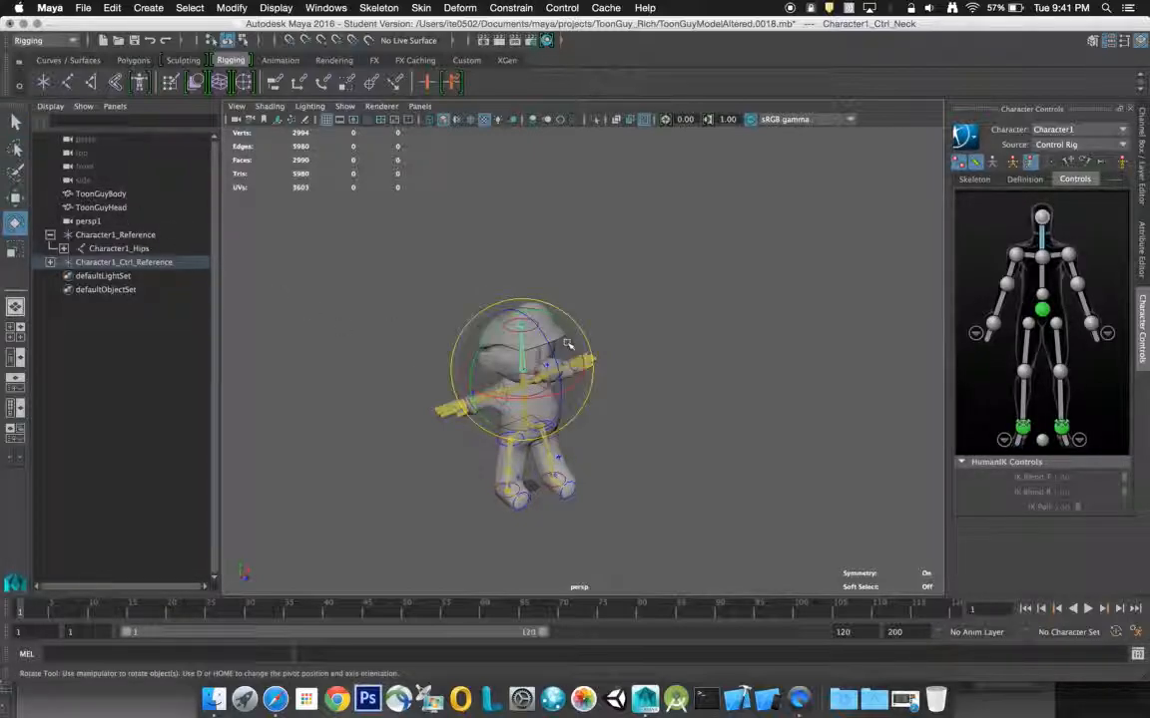
pyautogui.moveTo(544, 339); pyautogui.dragTo(571, 387)
pyautogui.moveTo(532, 326)
pyautogui.mouseDown()
pyautogui.moveTo(511, 349)
pyautogui.moveTo(536, 340)
pyautogui.mouseUp()
# - Test the right elbow by rotating the right forearm control about 27 degrees around Z
pyautogui.scroll(-3, 537, 342)
pyautogui.scroll(10, 538, 342)
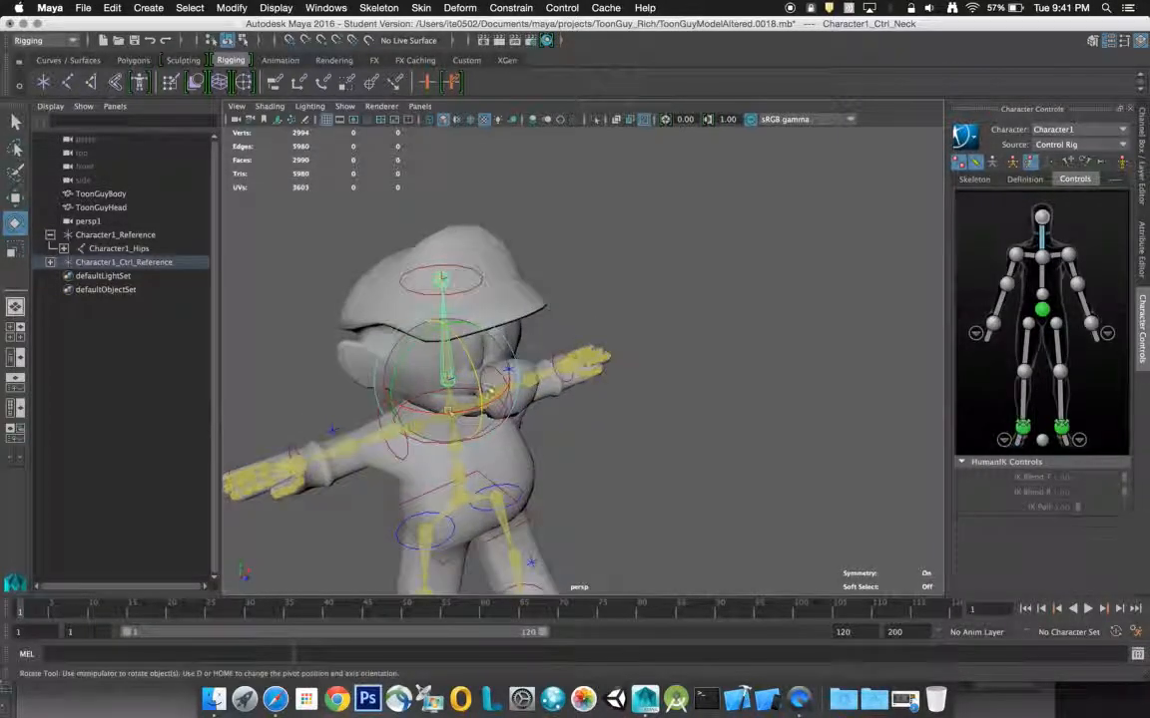
pyautogui.click(316, 471)
pyautogui.moveTo(317, 475); pyautogui.dragTo(381, 440)
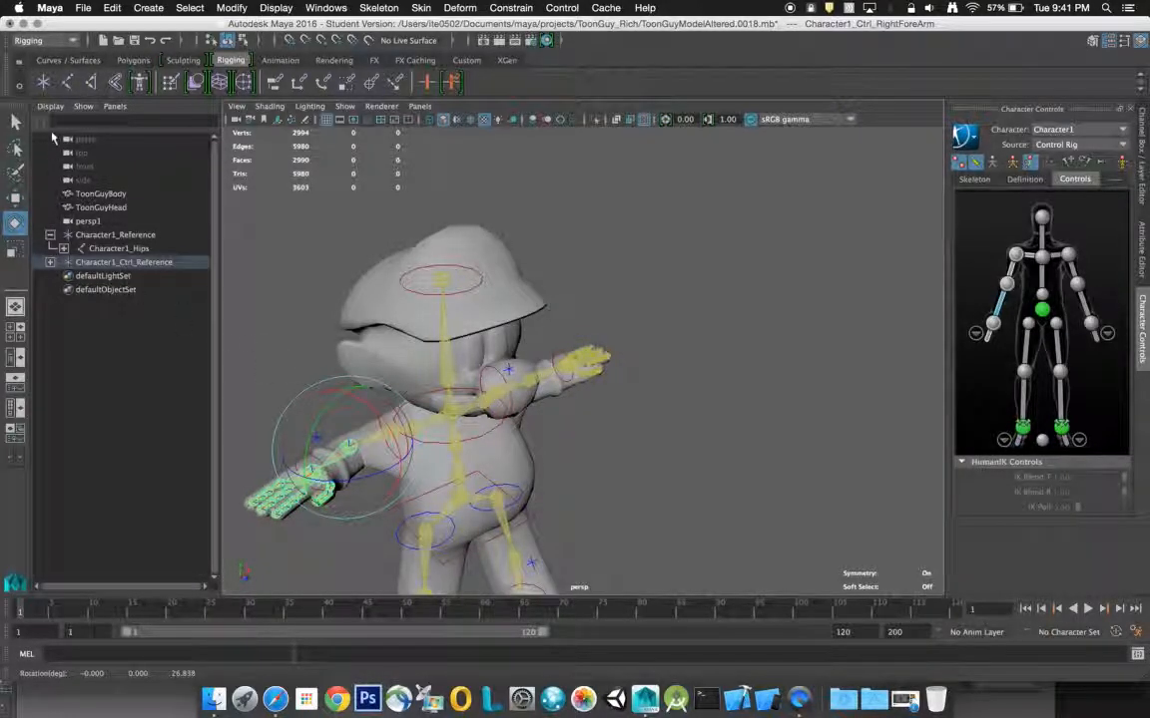
# - Select the right upper arm control, try rotating it at the shoulder, and clear the selection
pyautogui.click(15, 121)
pyautogui.click(388, 434)
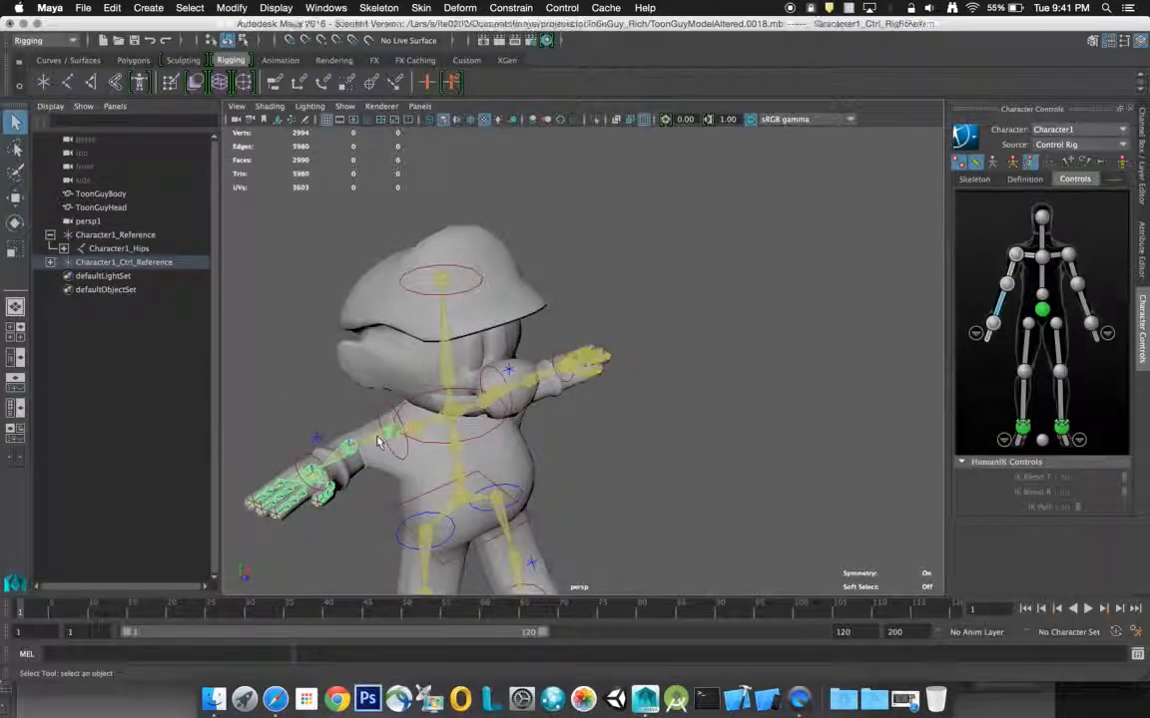
pyautogui.click(15, 223)
pyautogui.moveTo(368, 390); pyautogui.dragTo(351, 372)
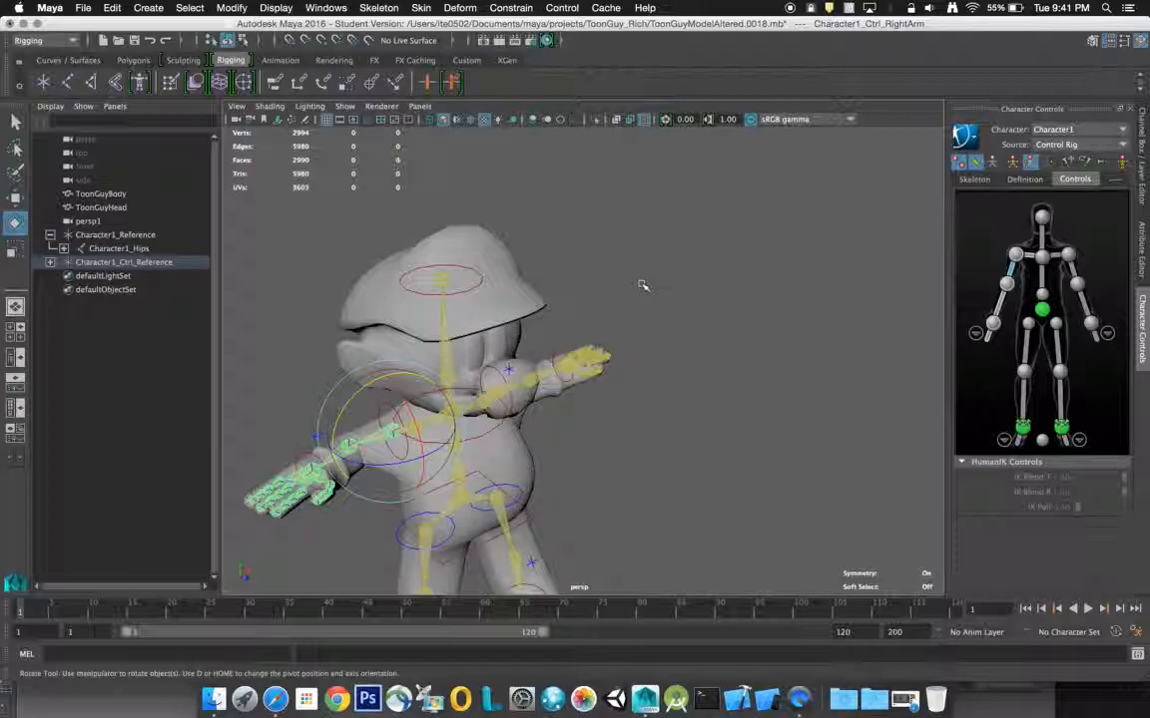
pyautogui.click(658, 353)
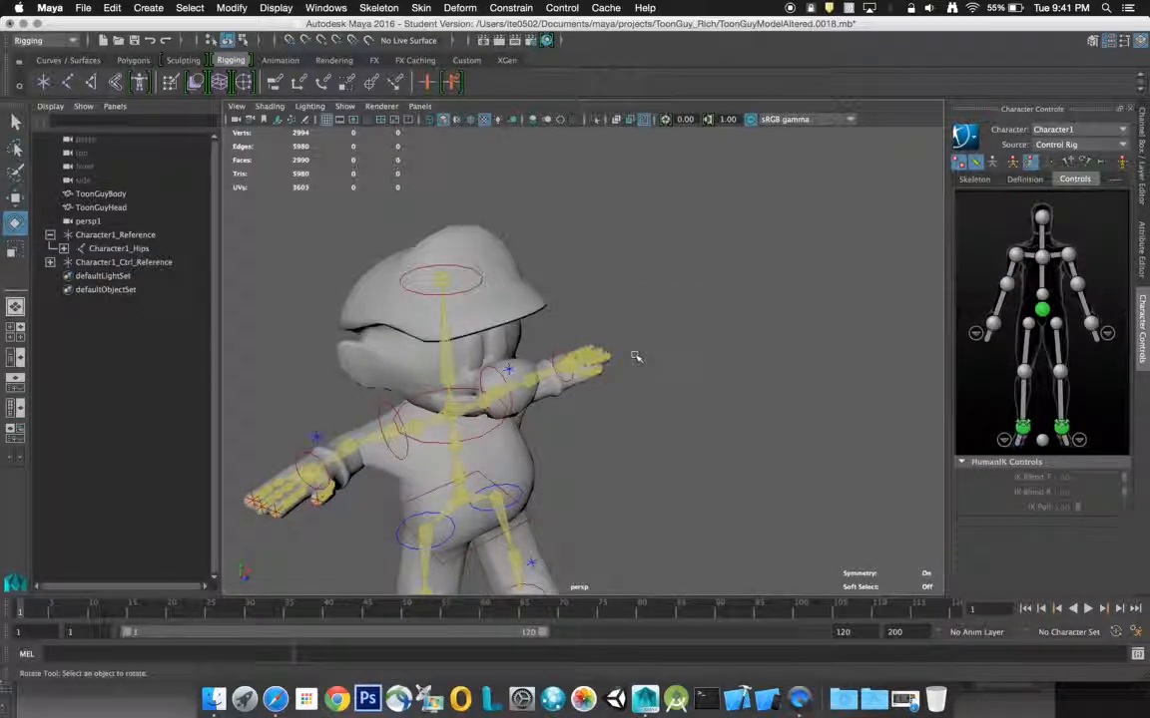
# - Test the right hand by rotating its ring finger effector about 50 degrees around Z and inspect the finger deformation
pyautogui.keyDown('alt'); pyautogui.moveTo(636, 356); pyautogui.dragTo(556, 463); pyautogui.keyUp('alt')
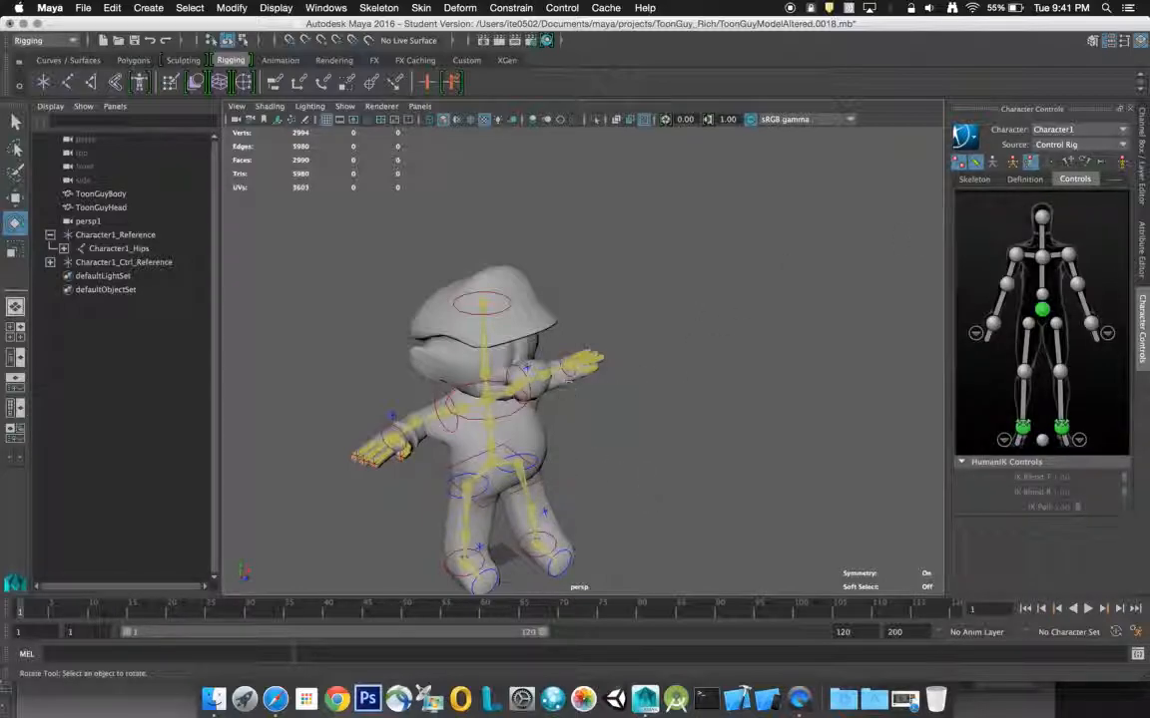
pyautogui.moveTo(384, 440); pyautogui.dragTo(377, 431)
pyautogui.click(355, 452)
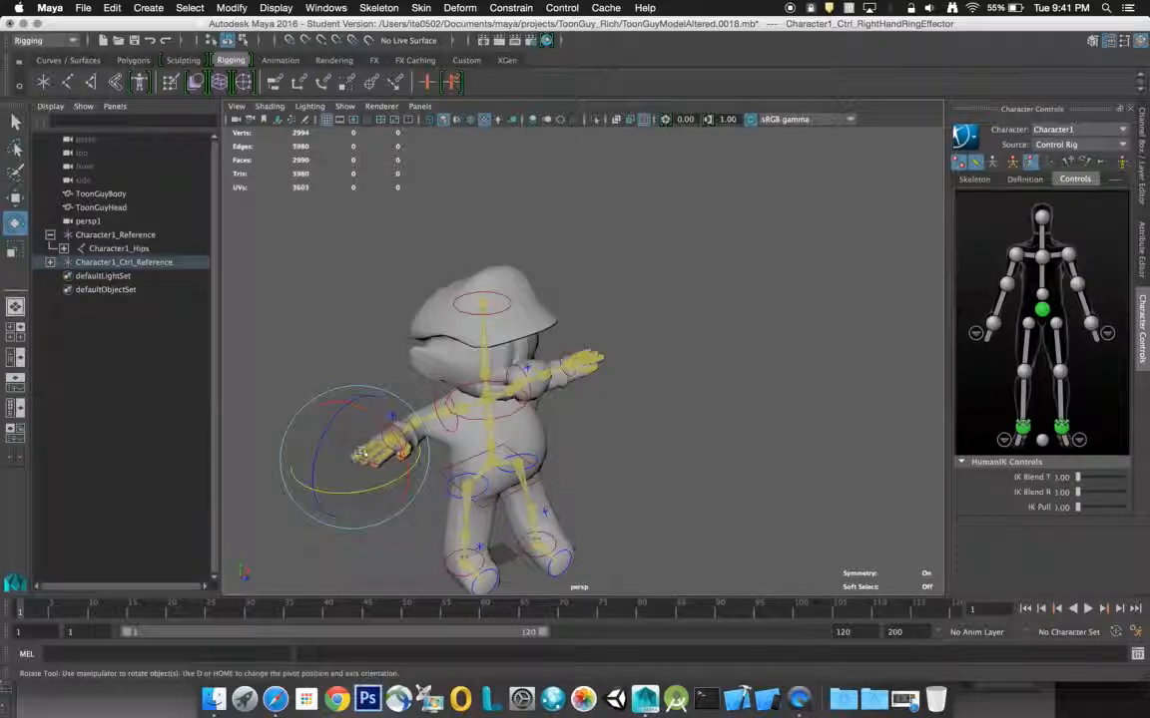
pyautogui.moveTo(299, 390); pyautogui.dragTo(336, 483)
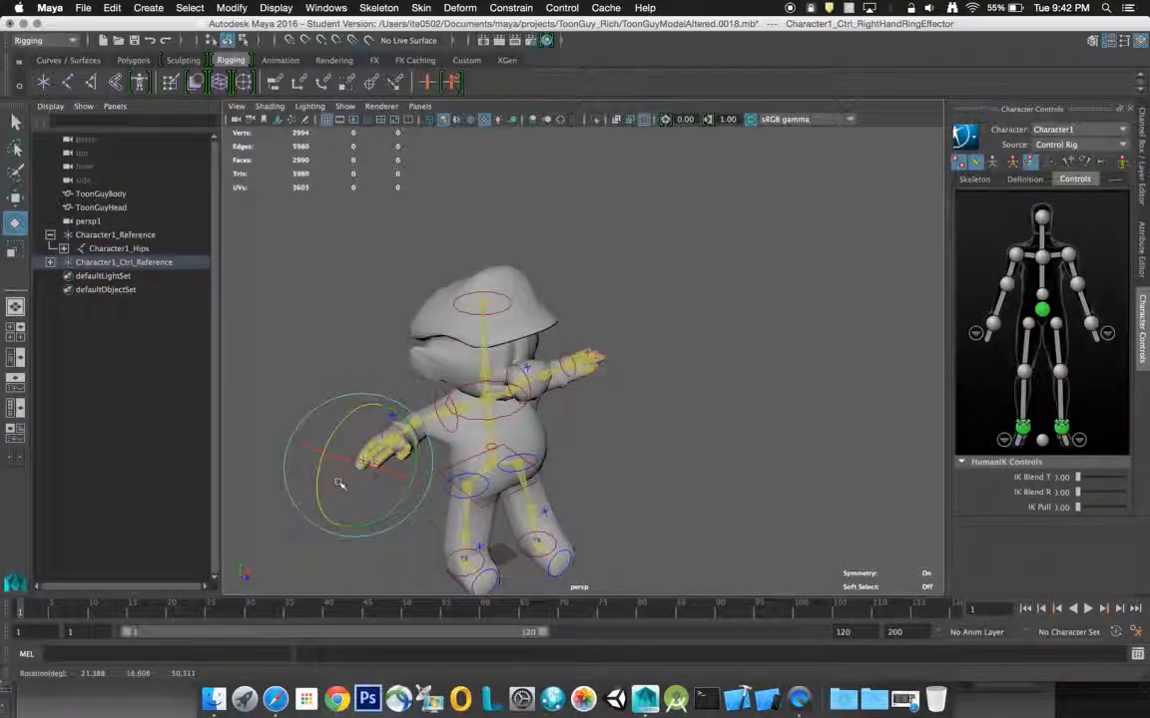
pyautogui.press('f')
pyautogui.scroll(-8, 695, 375)
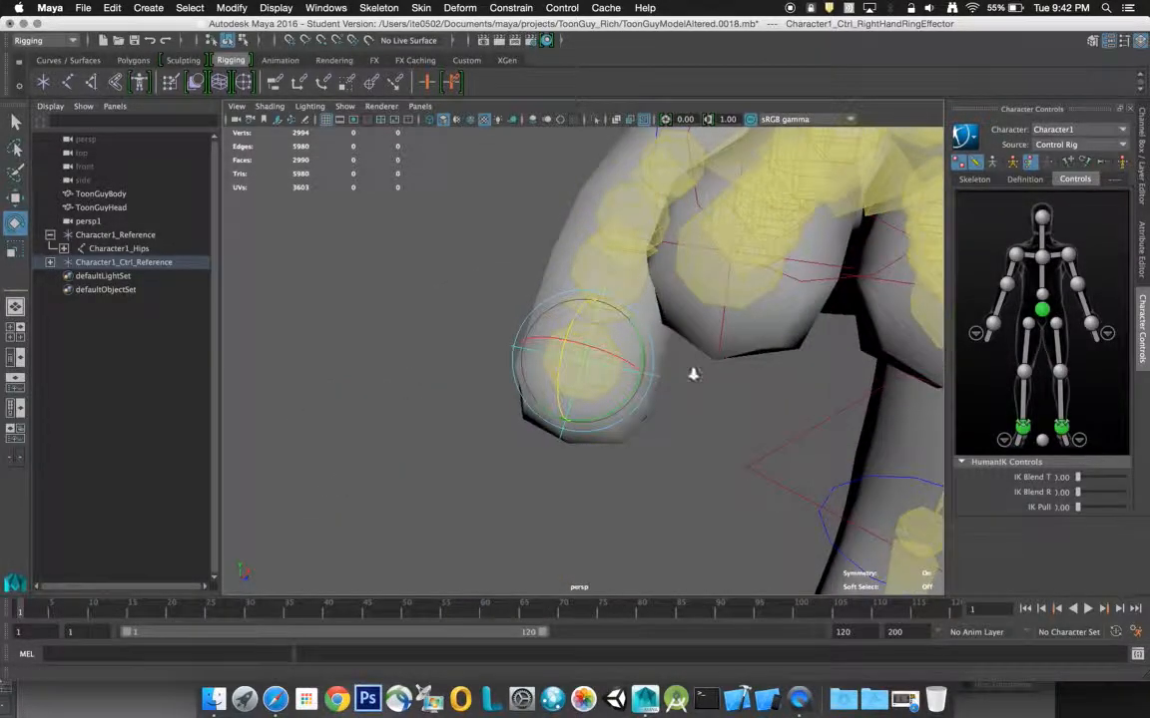
pyautogui.keyDown('alt'); pyautogui.moveTo(693, 374); pyautogui.dragTo(618, 348); pyautogui.keyUp('alt')
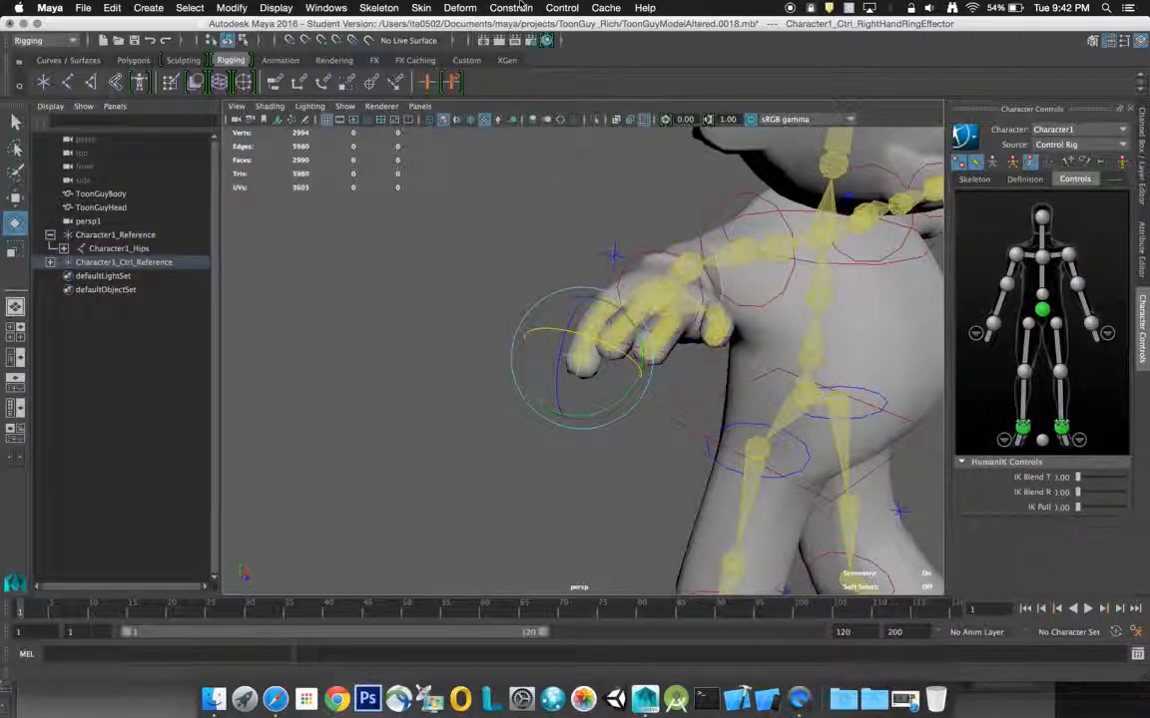
# - Open the Bind Skin options
pyautogui.click(418, 8)
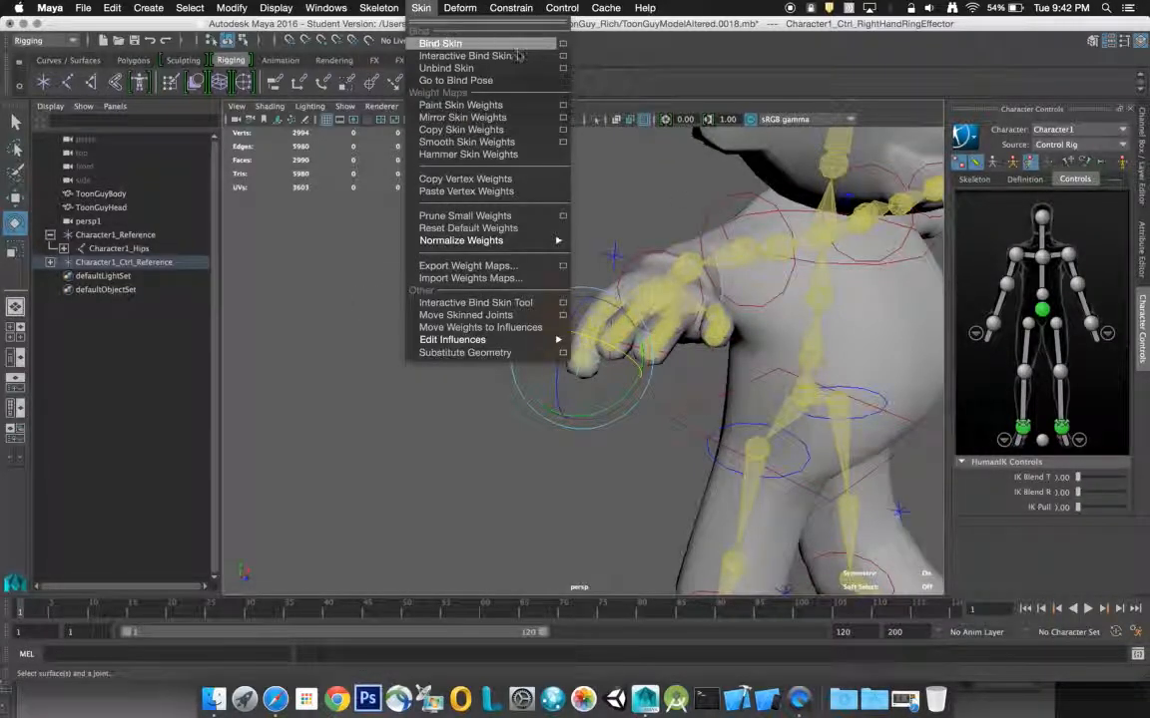
pyautogui.click(564, 45)
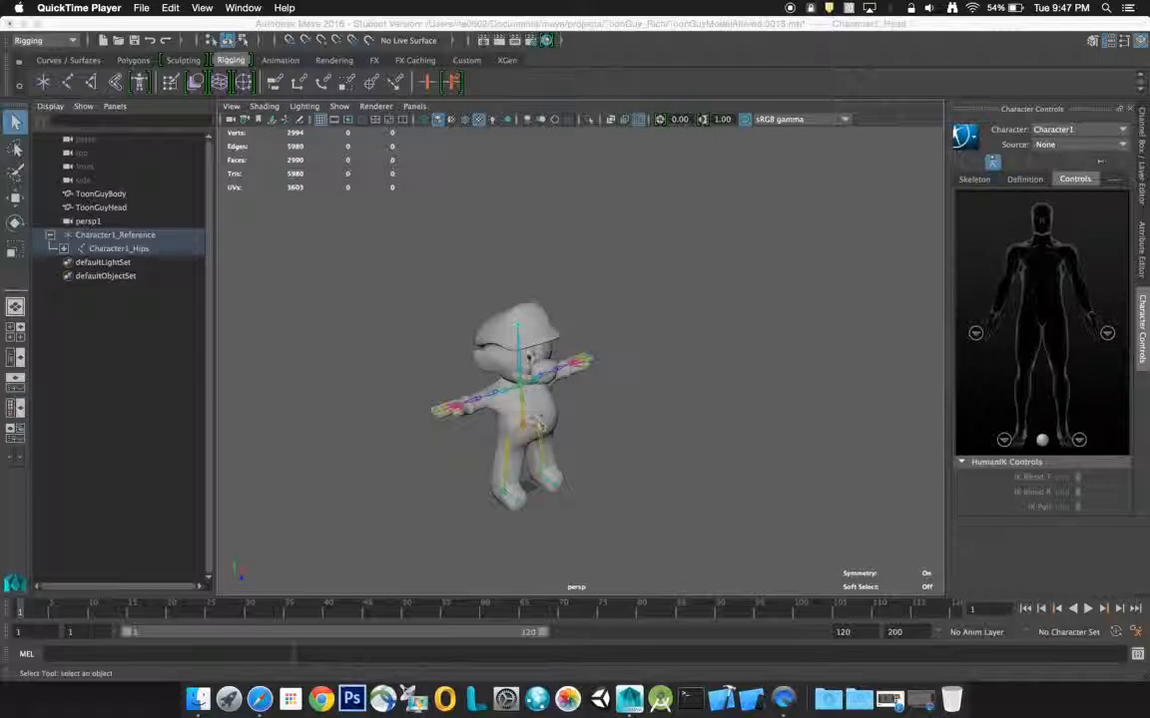
# - Clear the mesh selection and set Character1's source from None to Control Rig
pyautogui.click(536, 417)
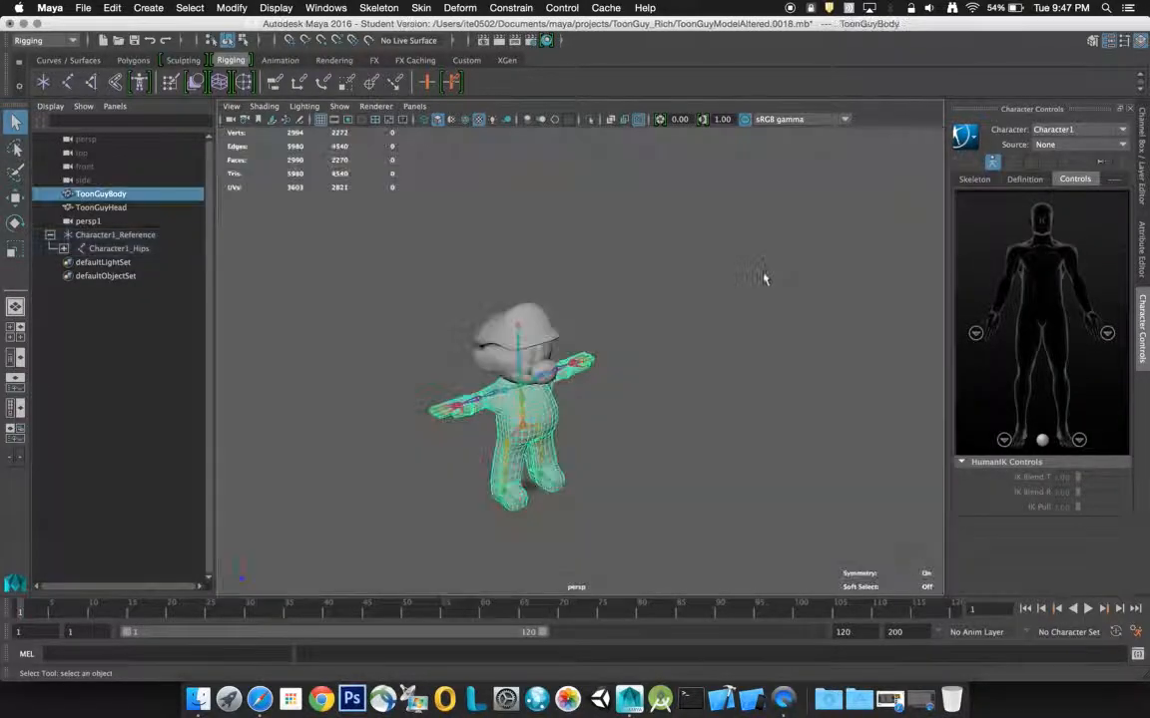
pyautogui.click(788, 254)
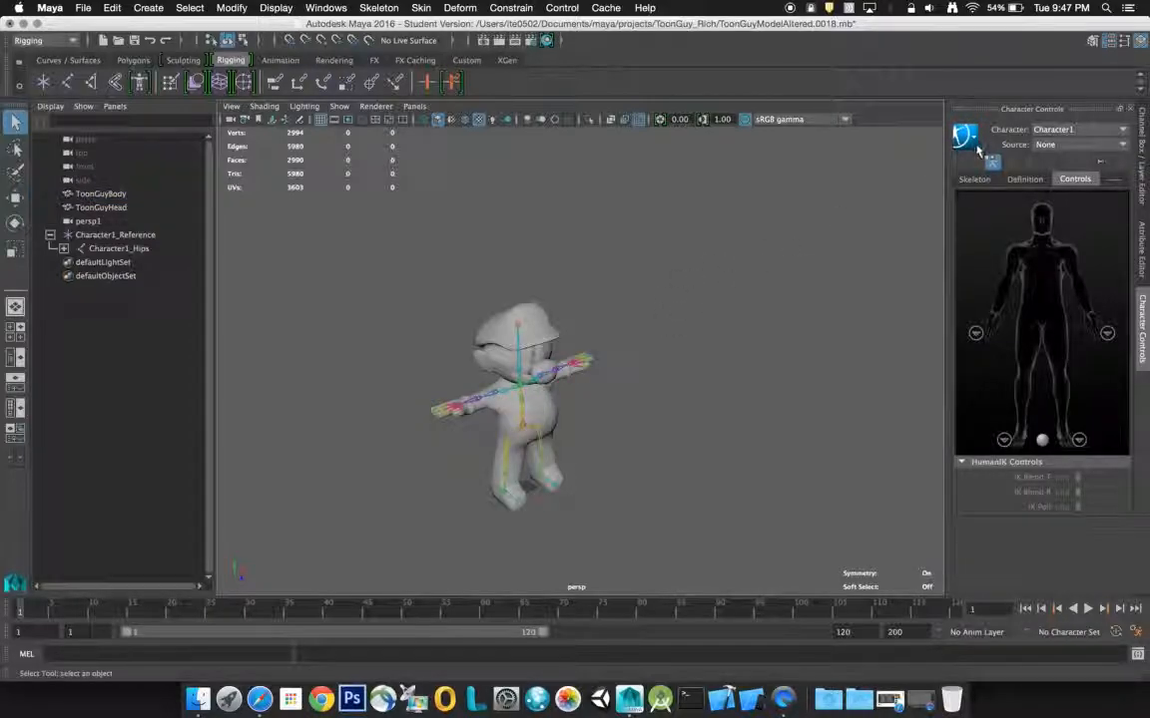
pyautogui.click(1057, 147)
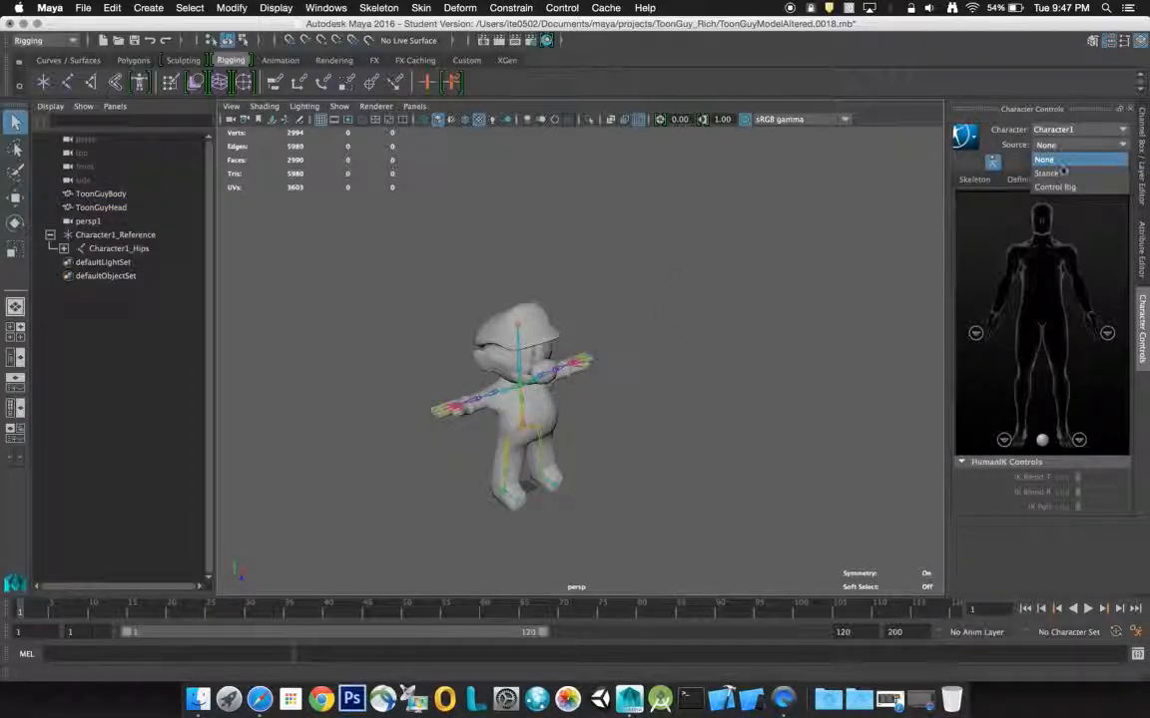
pyautogui.click(1068, 187)
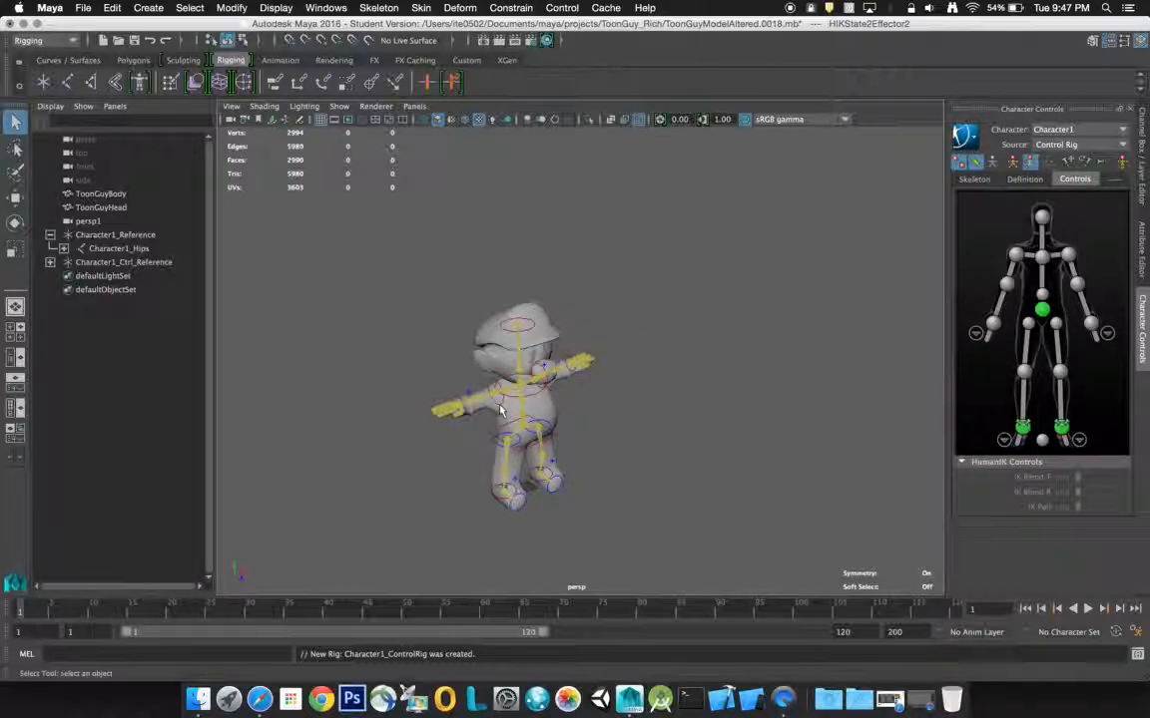
# - Lower the right arm toward the body by rotating the right upper arm control about 55 degrees around Y
pyautogui.scroll(-3, 501, 409)
pyautogui.scroll(10, 501, 410)
pyautogui.scroll(-2, 394, 436)
pyautogui.scroll(-3, 393, 436)
pyautogui.click(424, 426)
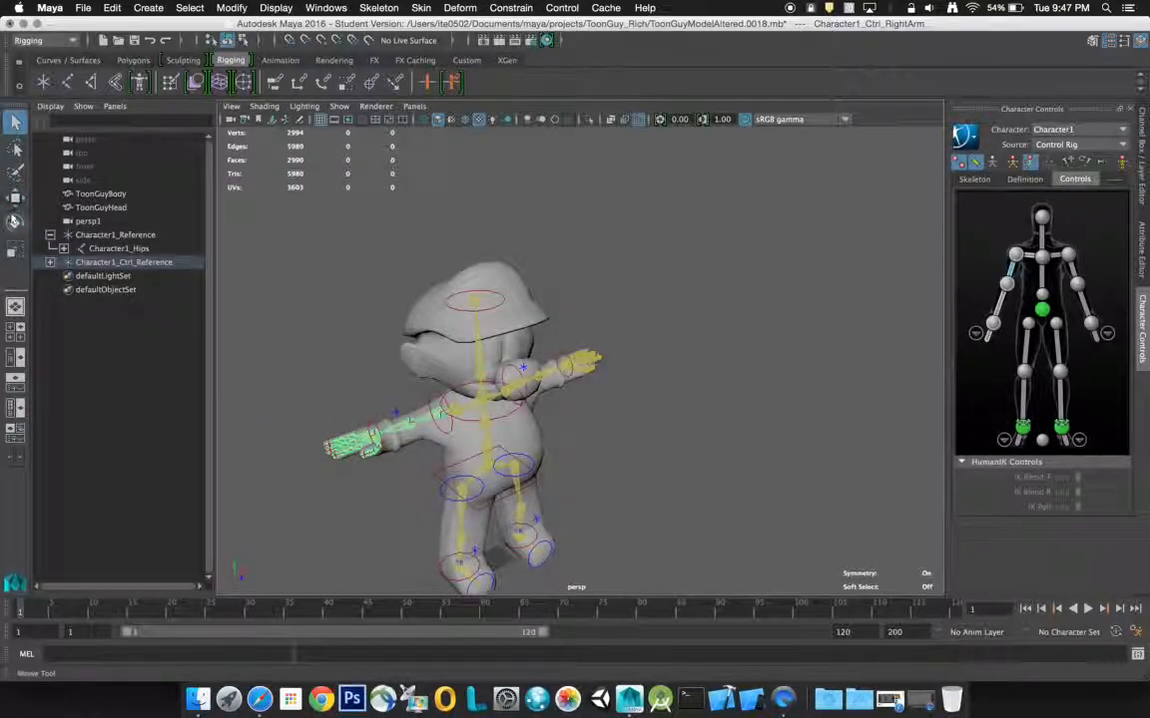
pyautogui.click(15, 223)
pyautogui.moveTo(403, 377); pyautogui.dragTo(405, 410)
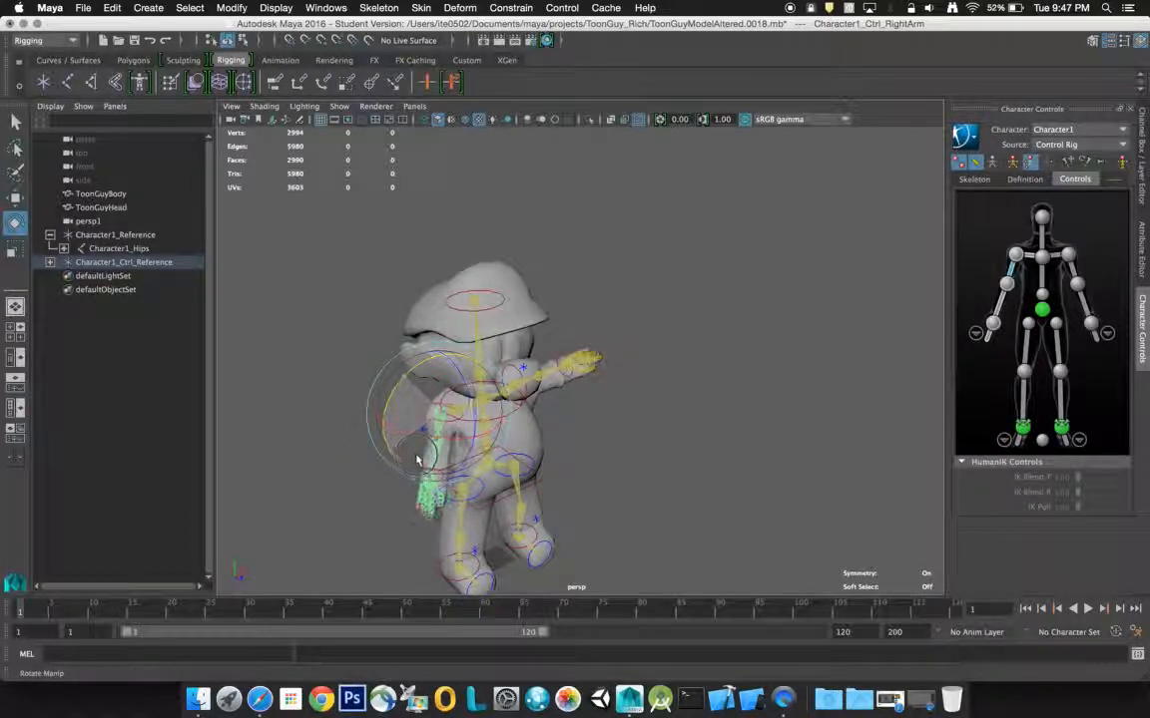
pyautogui.moveTo(414, 426); pyautogui.dragTo(423, 452)
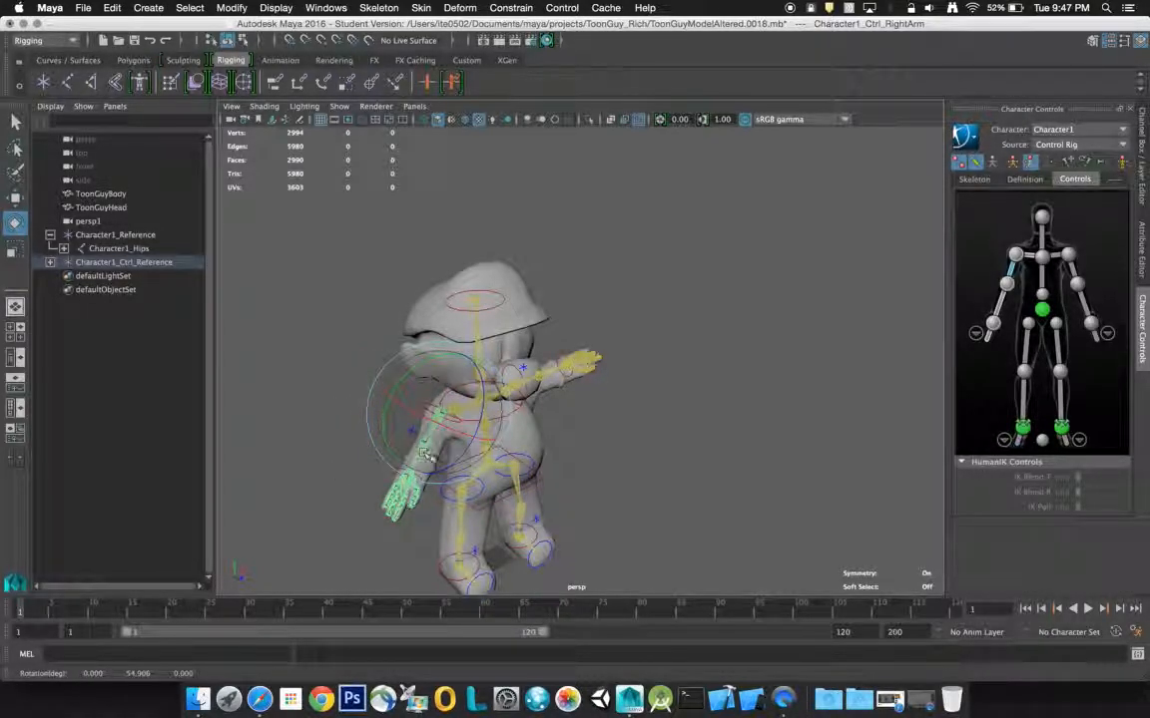
# - Bend the right elbow by rotating the right forearm control about 84 degrees around Z
pyautogui.click(396, 439)
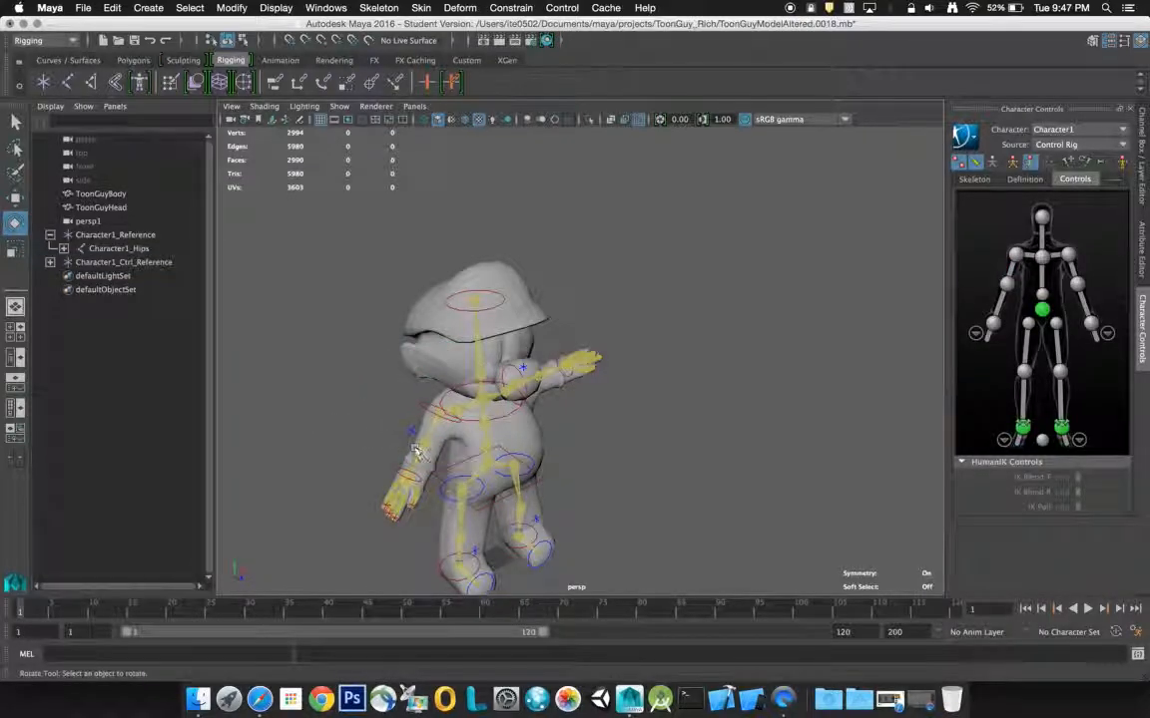
pyautogui.click(416, 451)
pyautogui.moveTo(459, 437); pyautogui.dragTo(454, 479)
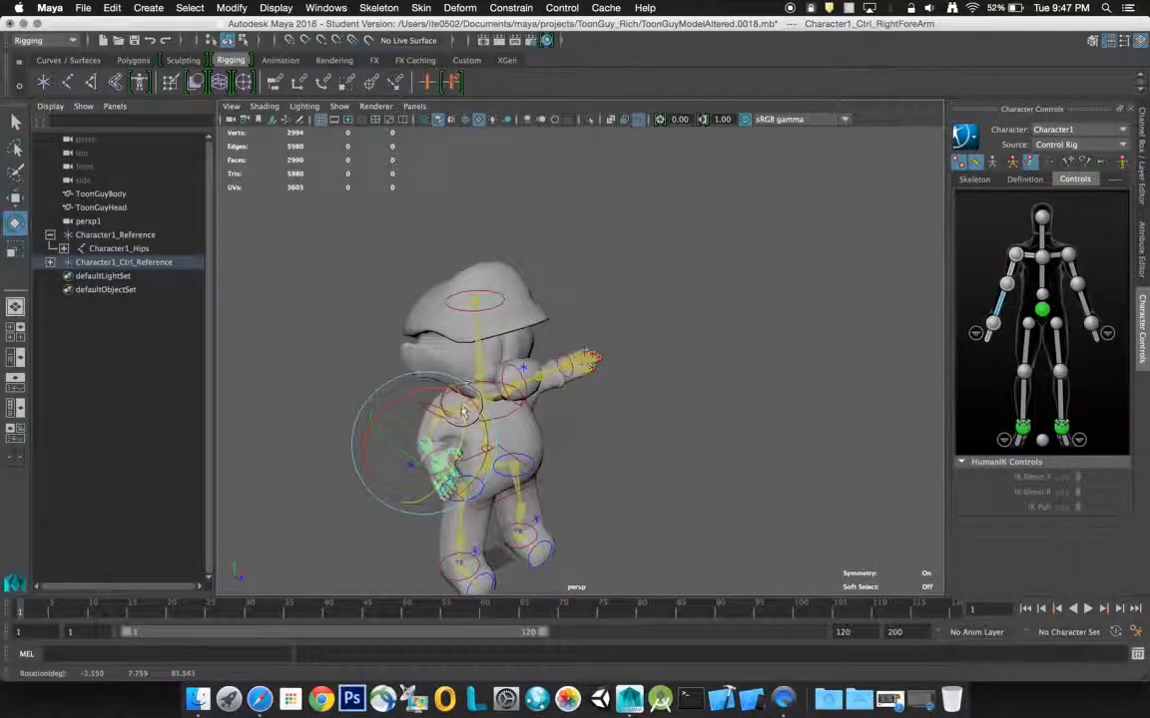
# - Test the left knee by rotating the left lower leg control about its different axes
pyautogui.keyDown('alt'); pyautogui.moveTo(550, 373); pyautogui.dragTo(518, 409); pyautogui.keyUp('alt')
pyautogui.click(505, 489)
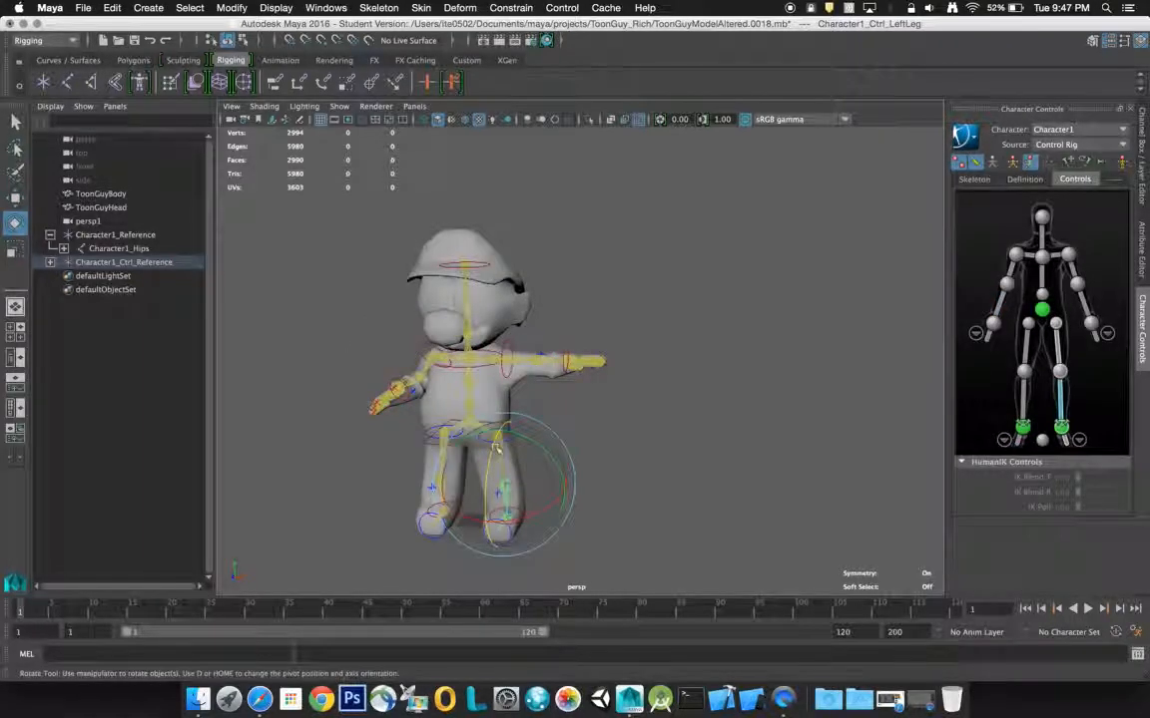
pyautogui.moveTo(493, 499)
pyautogui.mouseDown()
pyautogui.moveTo(496, 516)
pyautogui.moveTo(486, 507)
pyautogui.mouseUp()
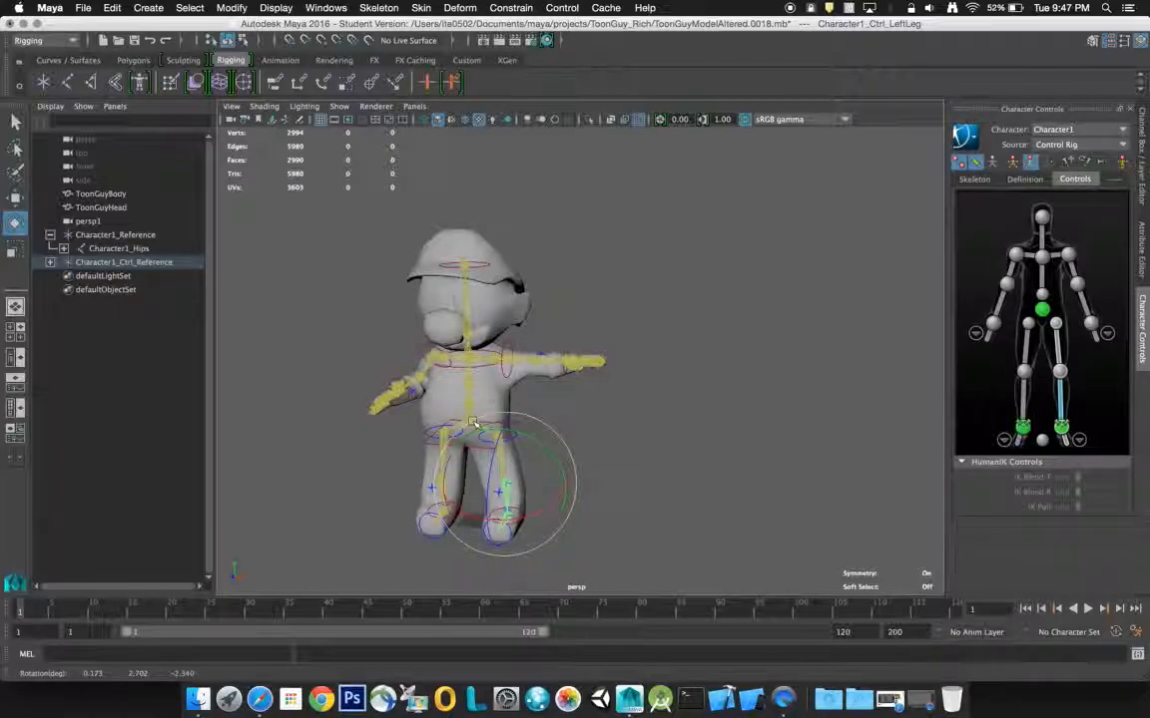
pyautogui.moveTo(495, 495); pyautogui.dragTo(518, 511)
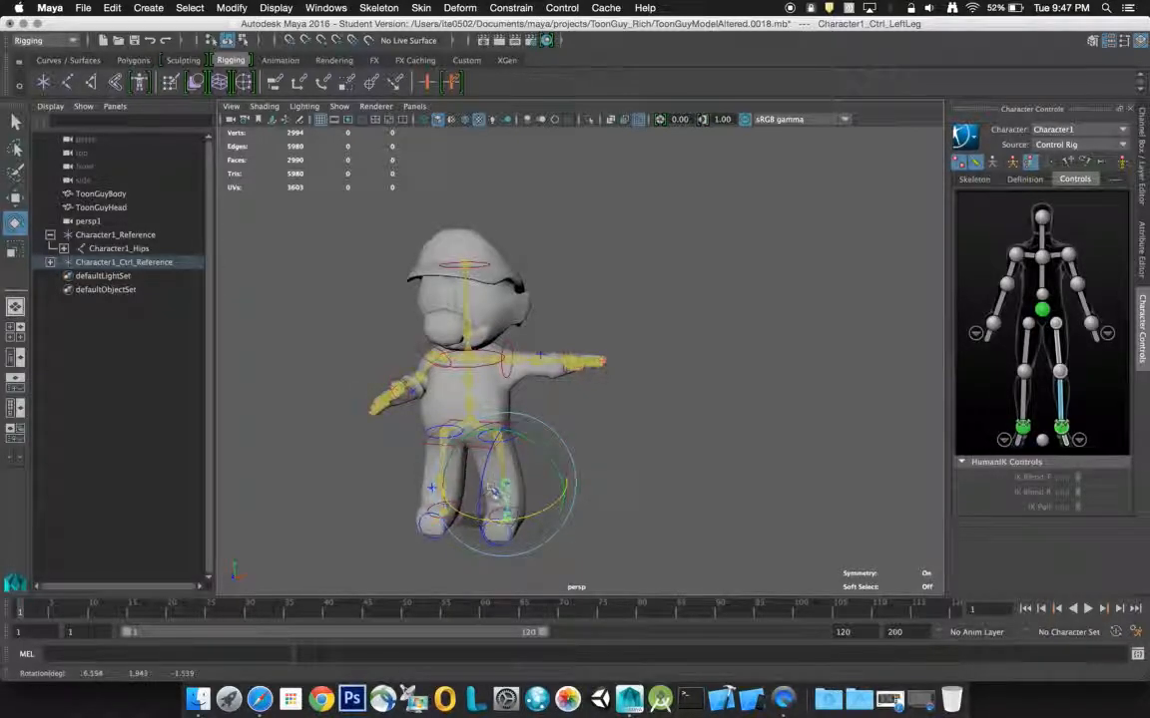
pyautogui.moveTo(486, 471); pyautogui.dragTo(484, 521)
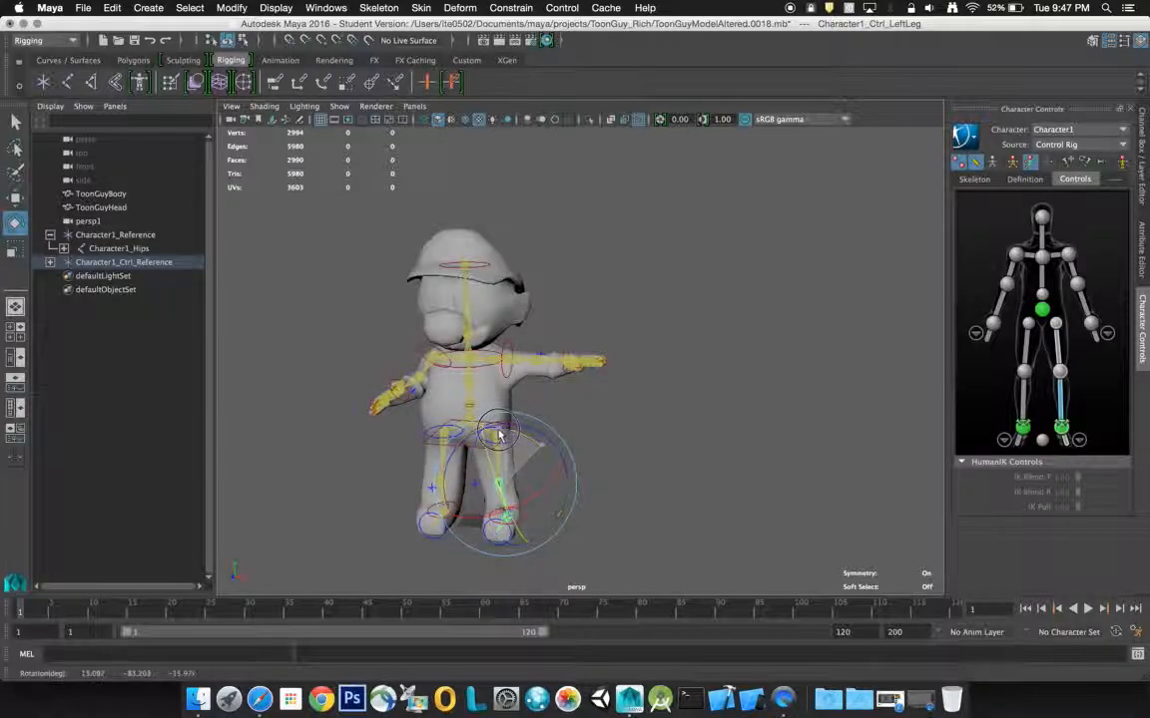
# - Try to move the left hip control vertically to test how the leg and hip deform
pyautogui.keyDown('alt'); pyautogui.moveTo(565, 441); pyautogui.dragTo(480, 444); pyautogui.keyUp('alt')
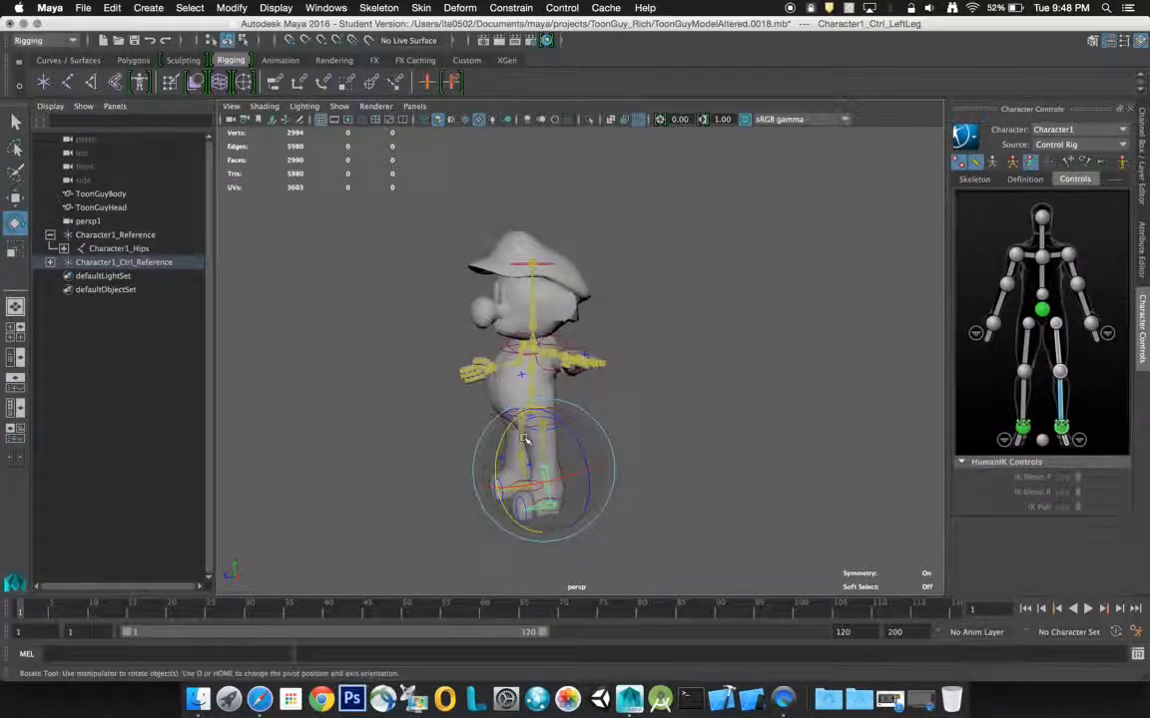
pyautogui.keyDown('alt'); pyautogui.moveTo(480, 444); pyautogui.dragTo(526, 439, button='right'); pyautogui.keyUp('alt')
pyautogui.moveTo(521, 459); pyautogui.dragTo(572, 404)
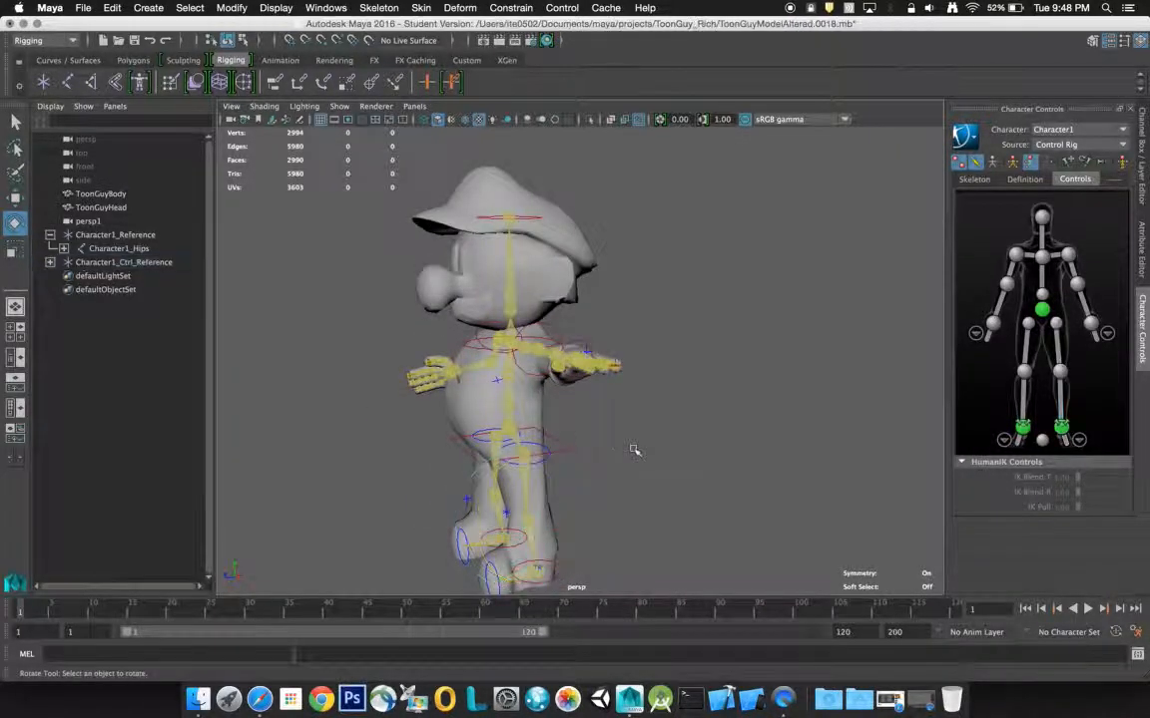
pyautogui.click(537, 446)
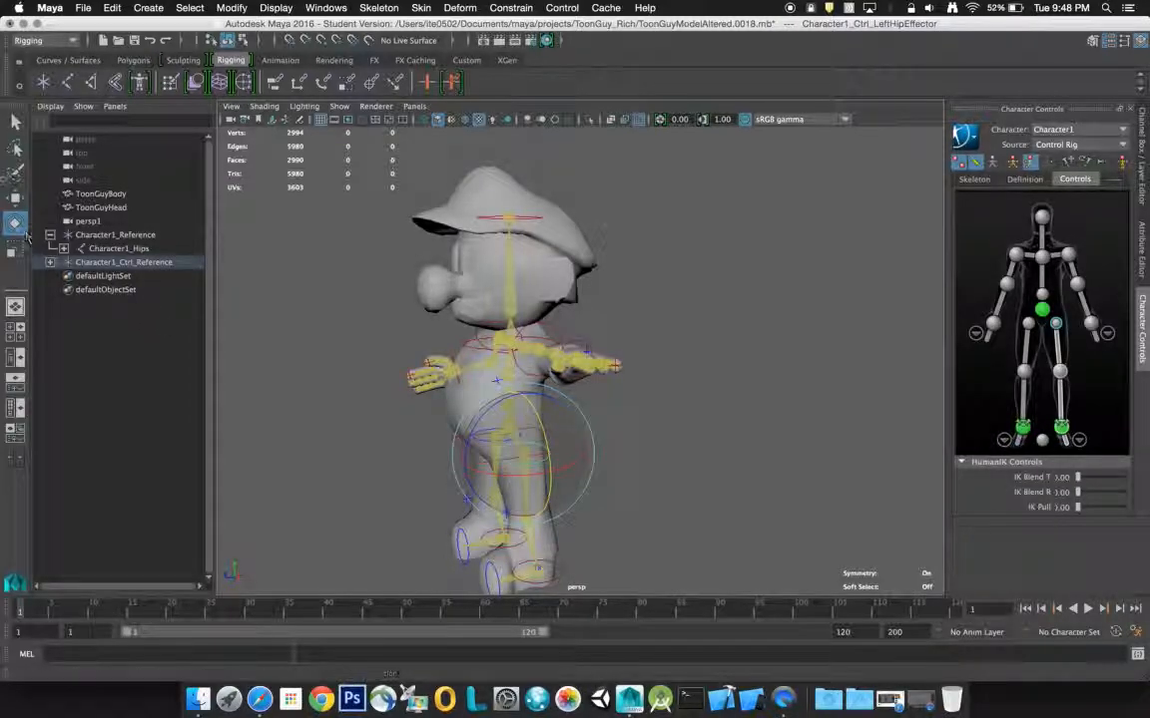
pyautogui.press('w')
pyautogui.moveTo(521, 402); pyautogui.dragTo(522, 426)
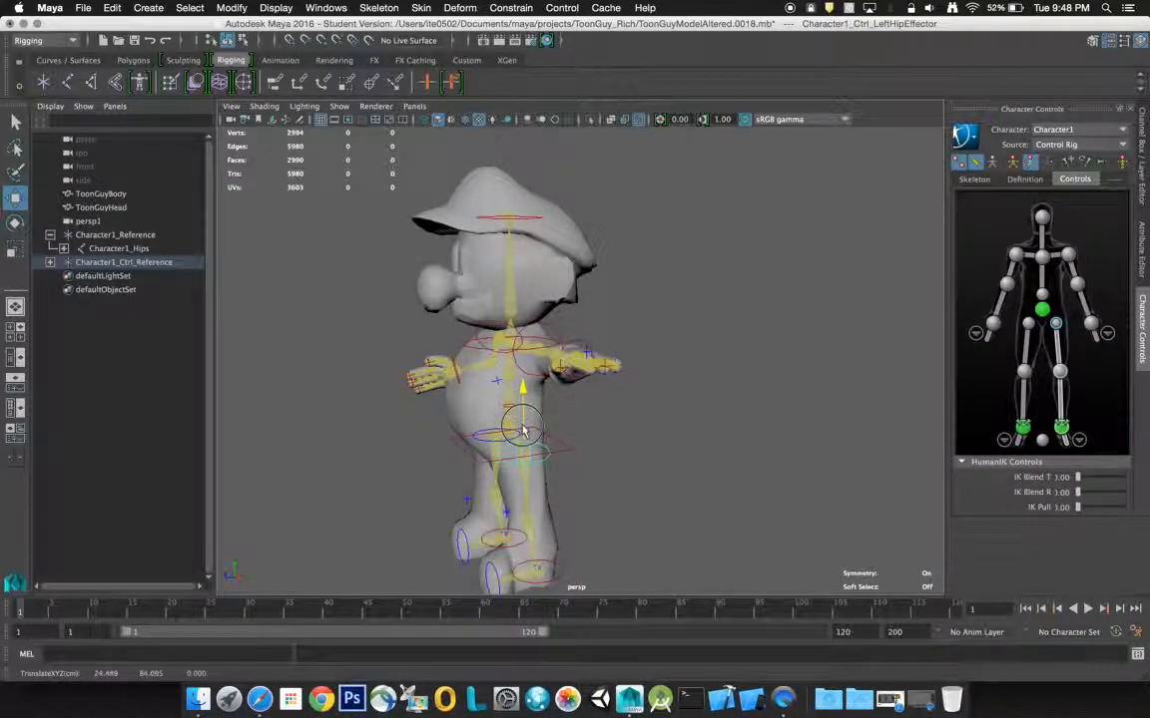
# - Move the hips control about 2.4 cm along Z and up to about 90.5 cm in Y, and apply the stance pose
pyautogui.click(475, 458)
pyautogui.moveTo(445, 453)
pyautogui.mouseDown()
pyautogui.moveTo(554, 454)
pyautogui.moveTo(397, 461)
pyautogui.moveTo(479, 457)
pyautogui.moveTo(347, 478)
pyautogui.moveTo(470, 451)
pyautogui.moveTo(447, 457)
pyautogui.mouseUp()
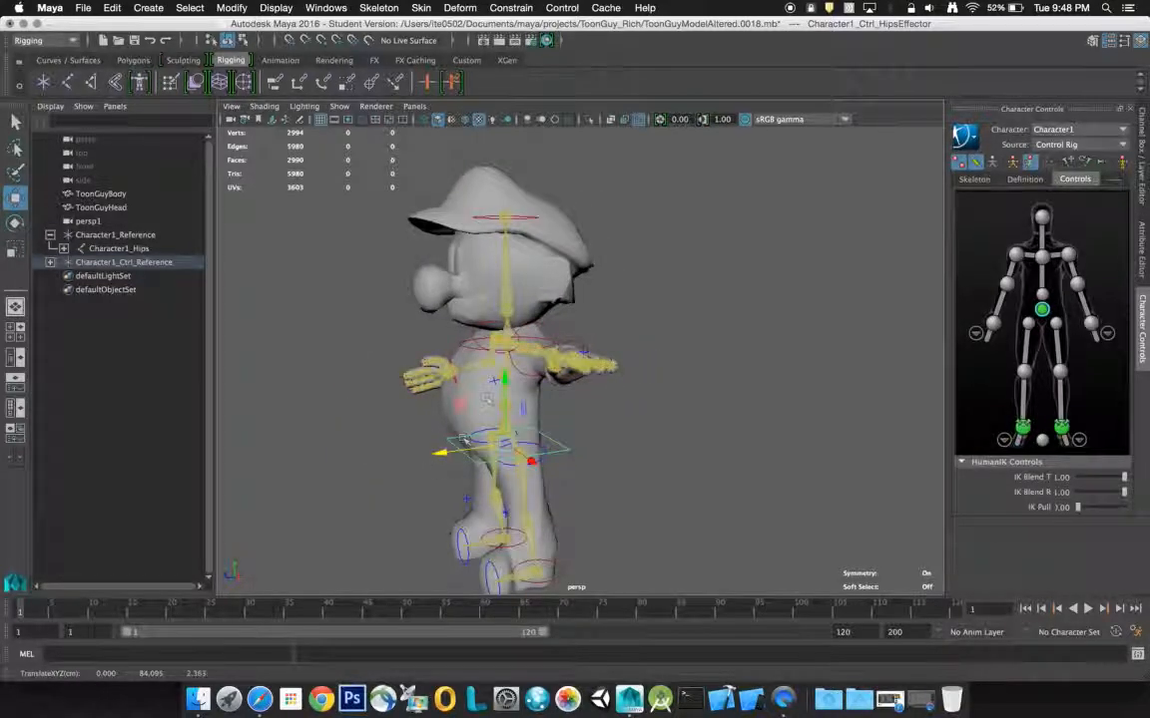
pyautogui.moveTo(503, 380)
pyautogui.mouseDown()
pyautogui.moveTo(500, 342)
pyautogui.moveTo(502, 411)
pyautogui.moveTo(503, 330)
pyautogui.moveTo(507, 407)
pyautogui.moveTo(504, 335)
pyautogui.moveTo(503, 387)
pyautogui.moveTo(506, 374)
pyautogui.mouseUp()
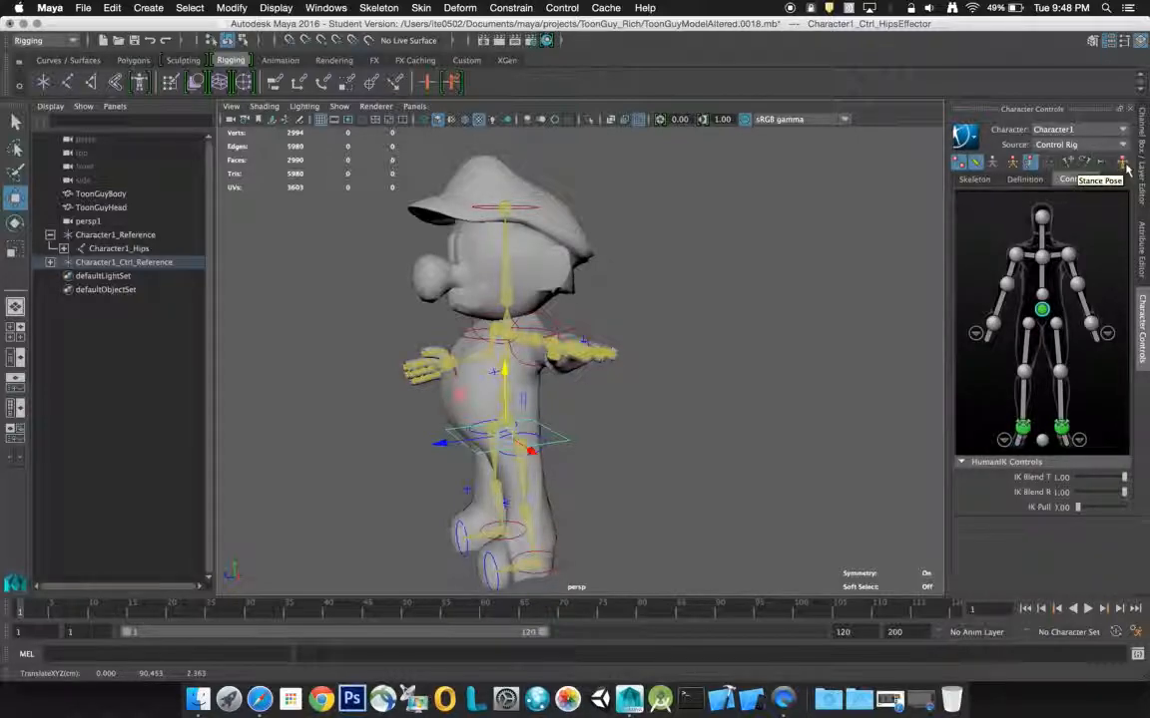
pyautogui.click(1125, 166)
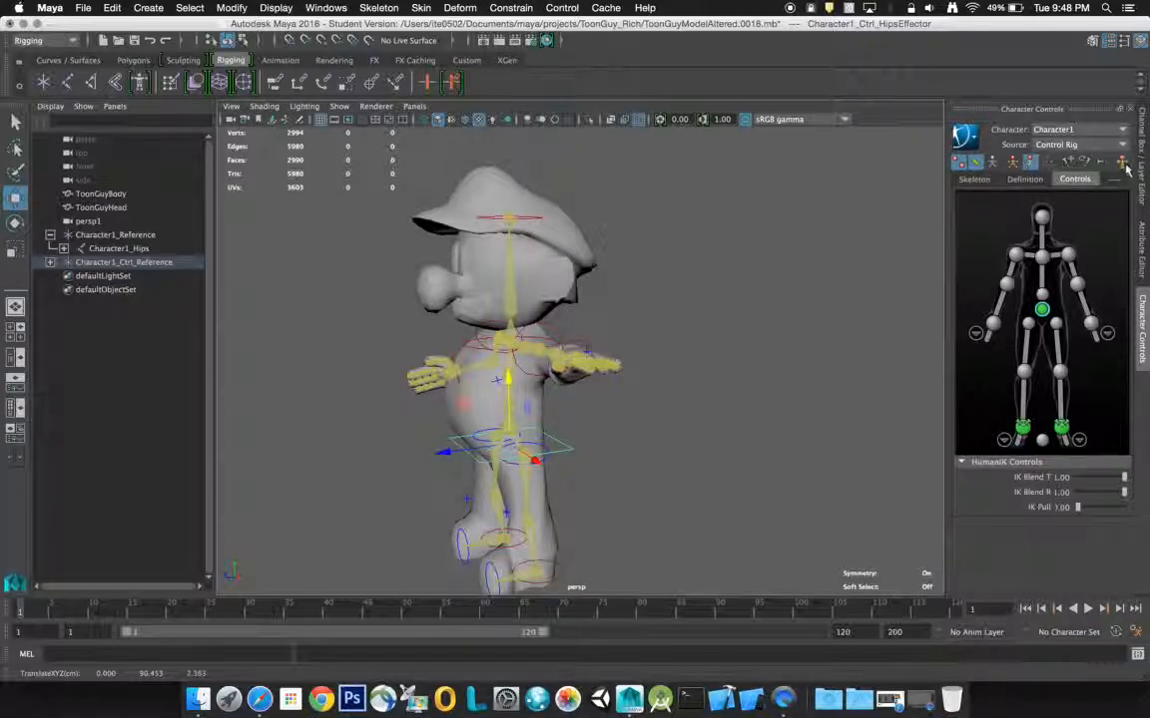
# - Try Go to Bind Pose on the hips control and on the ToonGuyBody mesh, and undo it
pyautogui.click(420, 8)
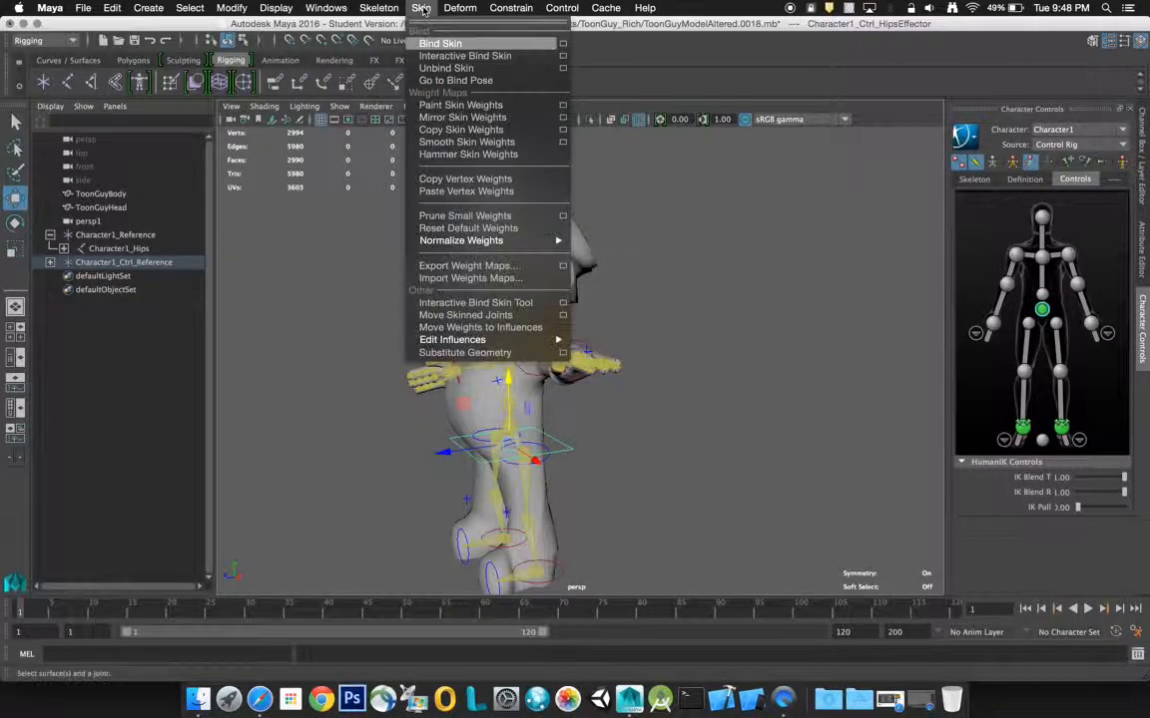
pyautogui.click(464, 80)
pyautogui.press('q')
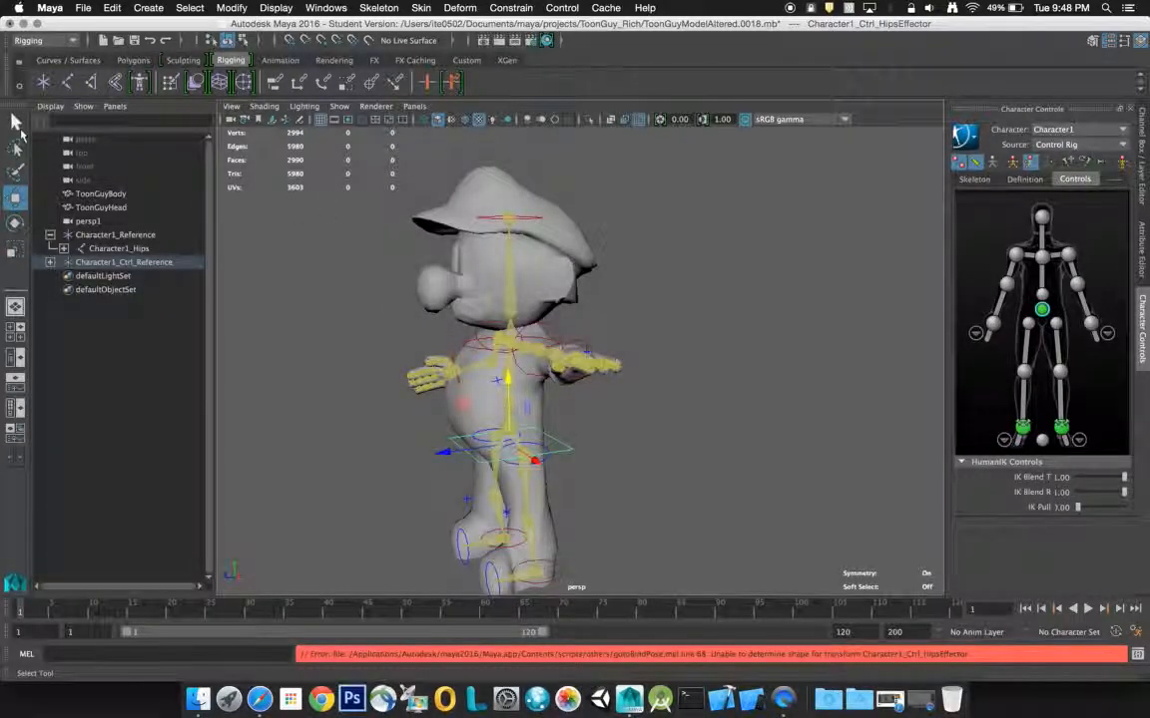
pyautogui.click(507, 510)
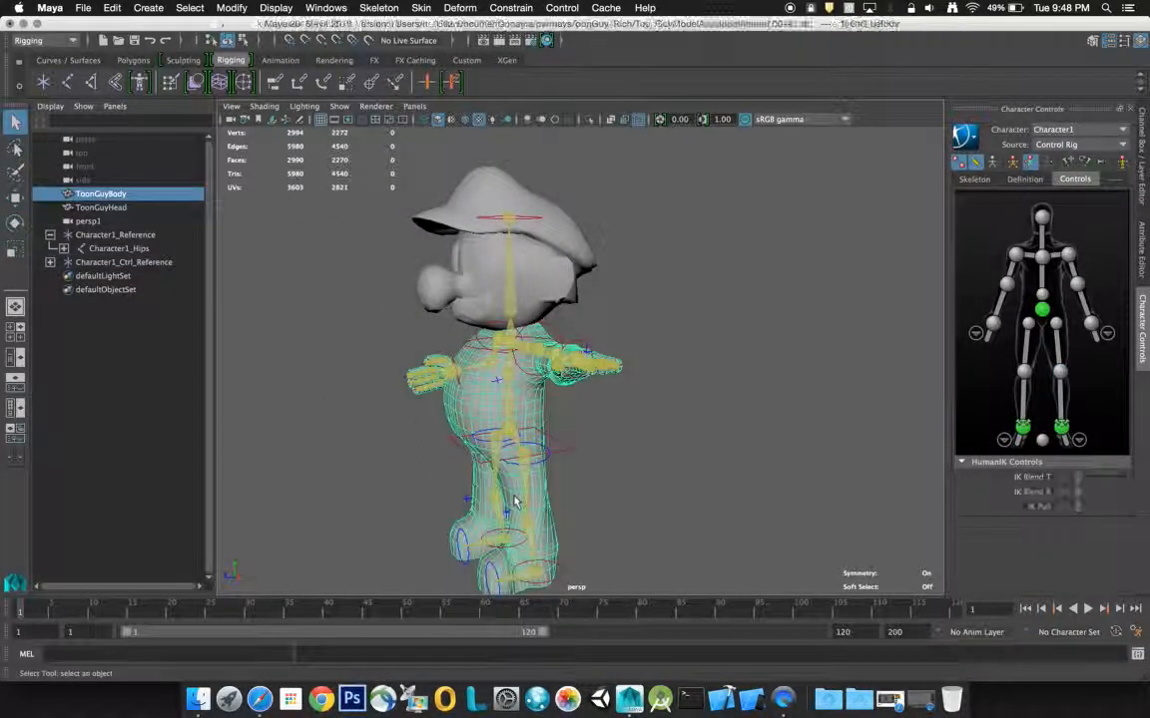
pyautogui.click(420, 7)
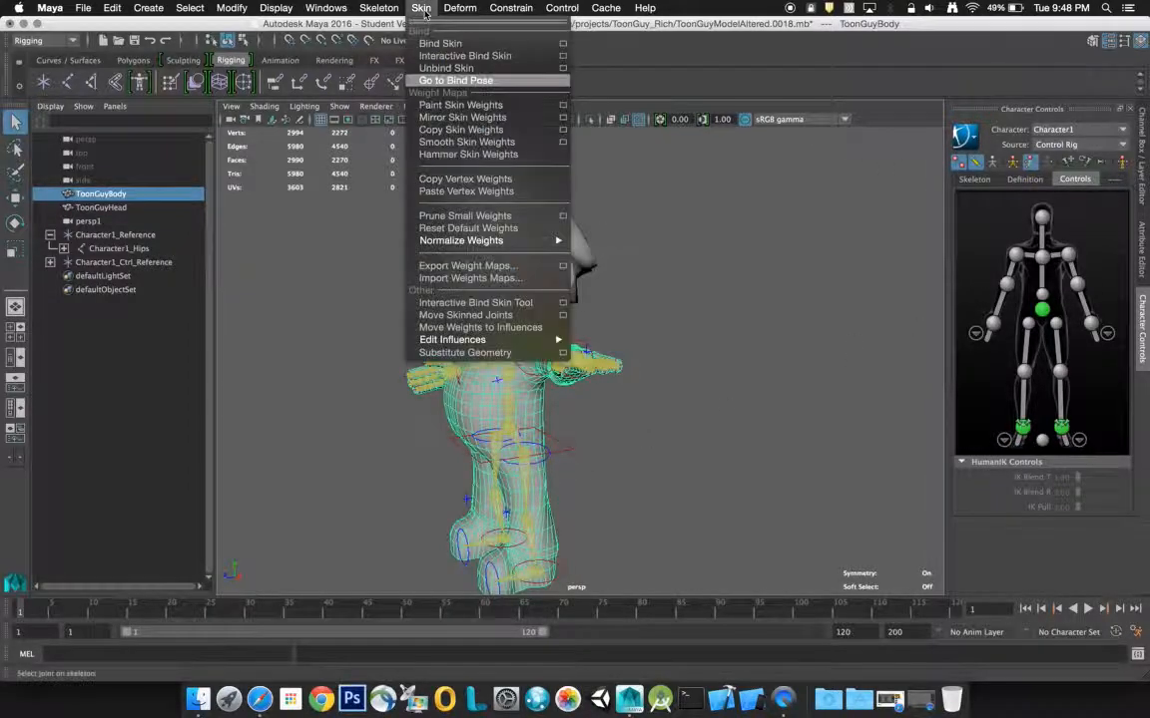
pyautogui.click(457, 81)
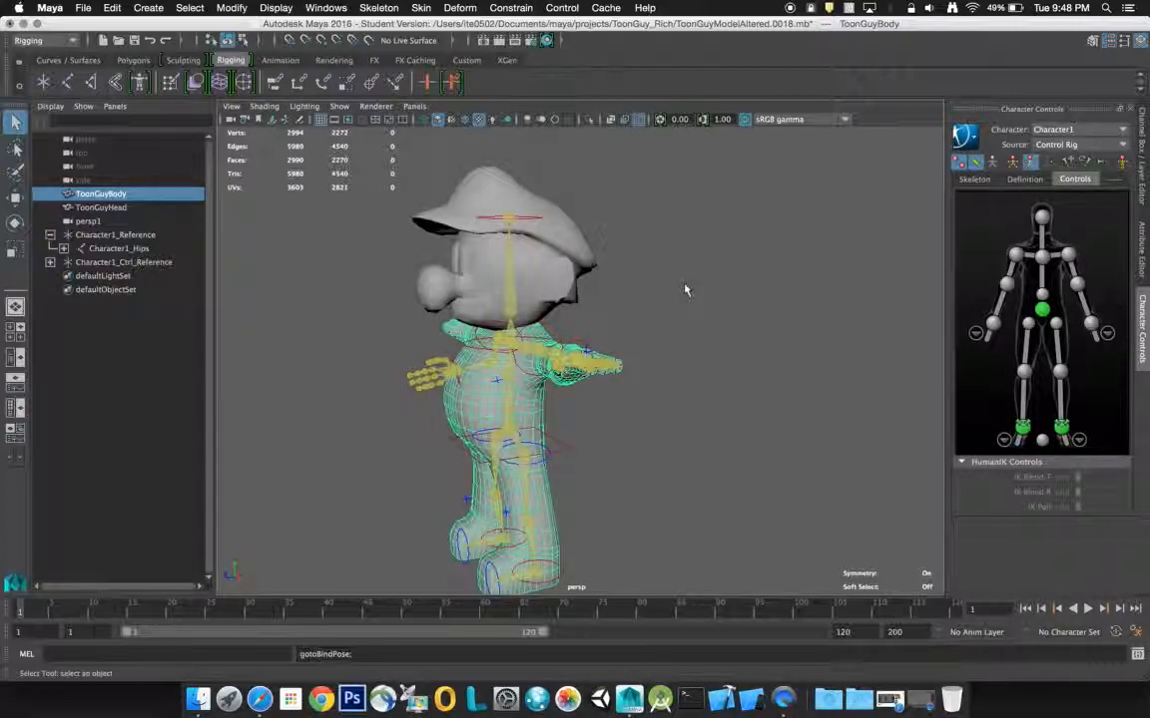
pyautogui.hotkey('ctrl', 'z')
# - Try to apply the stance pose with the ToonGuyBody mesh selected
pyautogui.keyDown('alt'); pyautogui.moveTo(688, 290); pyautogui.dragTo(659, 258); pyautogui.keyUp('alt')
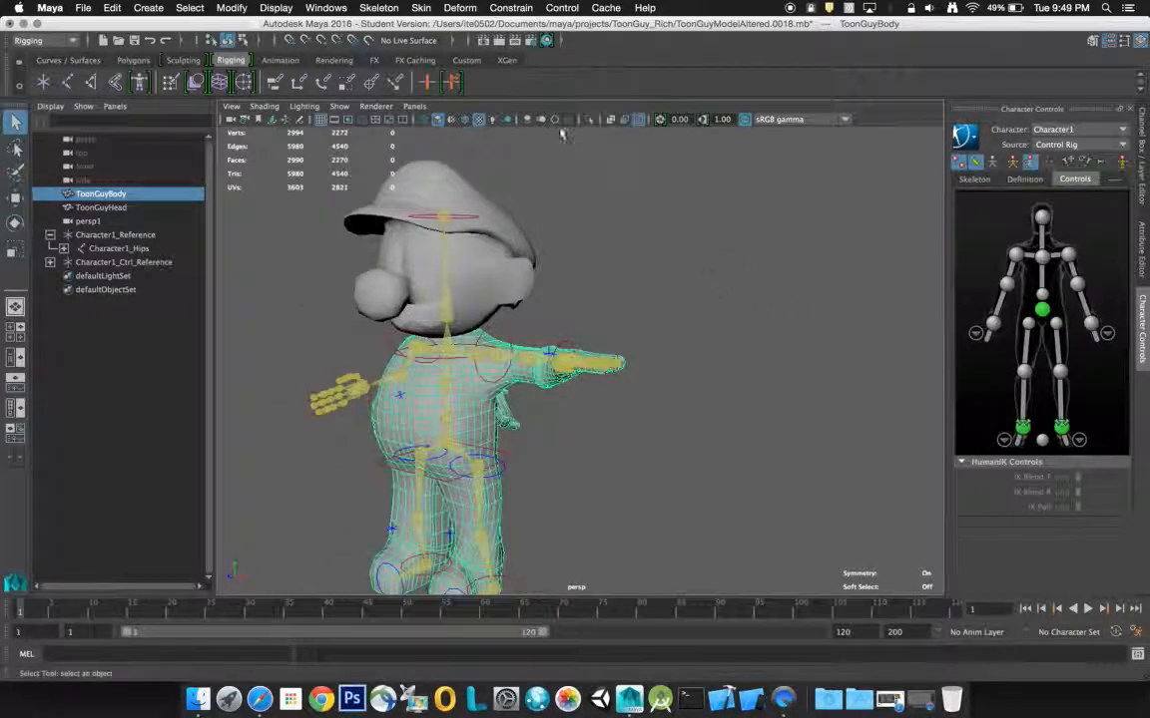
pyautogui.click(1122, 166)
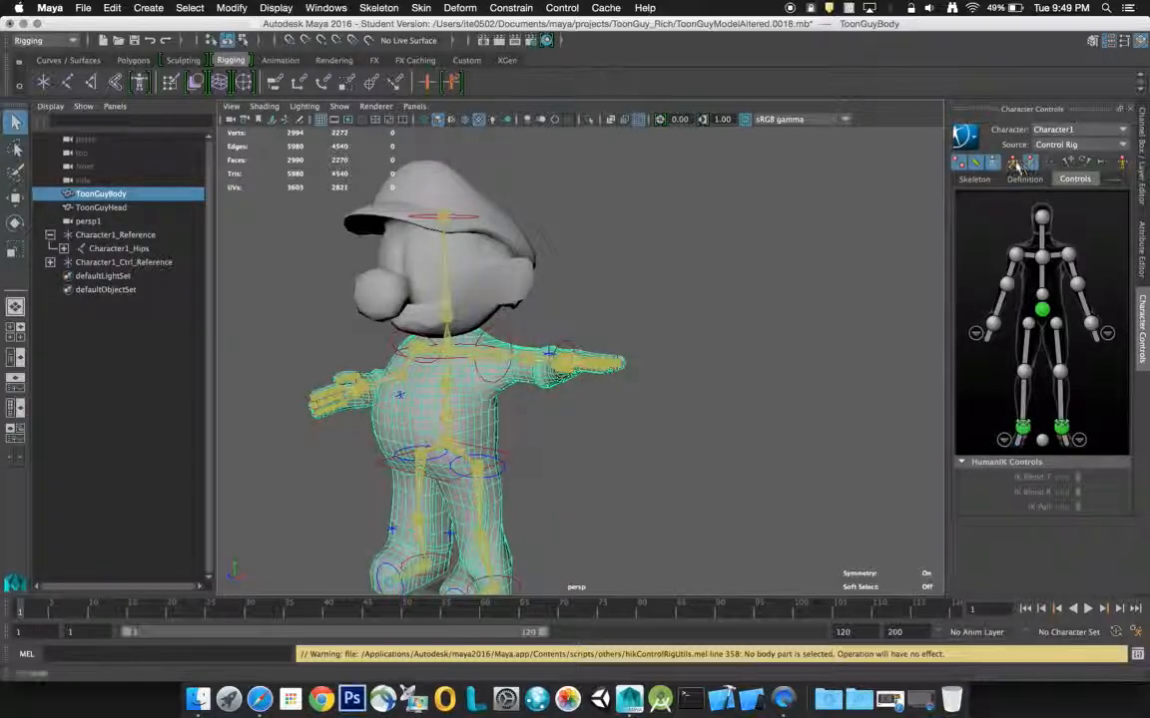
pyautogui.keyDown('alt'); pyautogui.moveTo(798, 231); pyautogui.dragTo(579, 374); pyautogui.keyUp('alt')
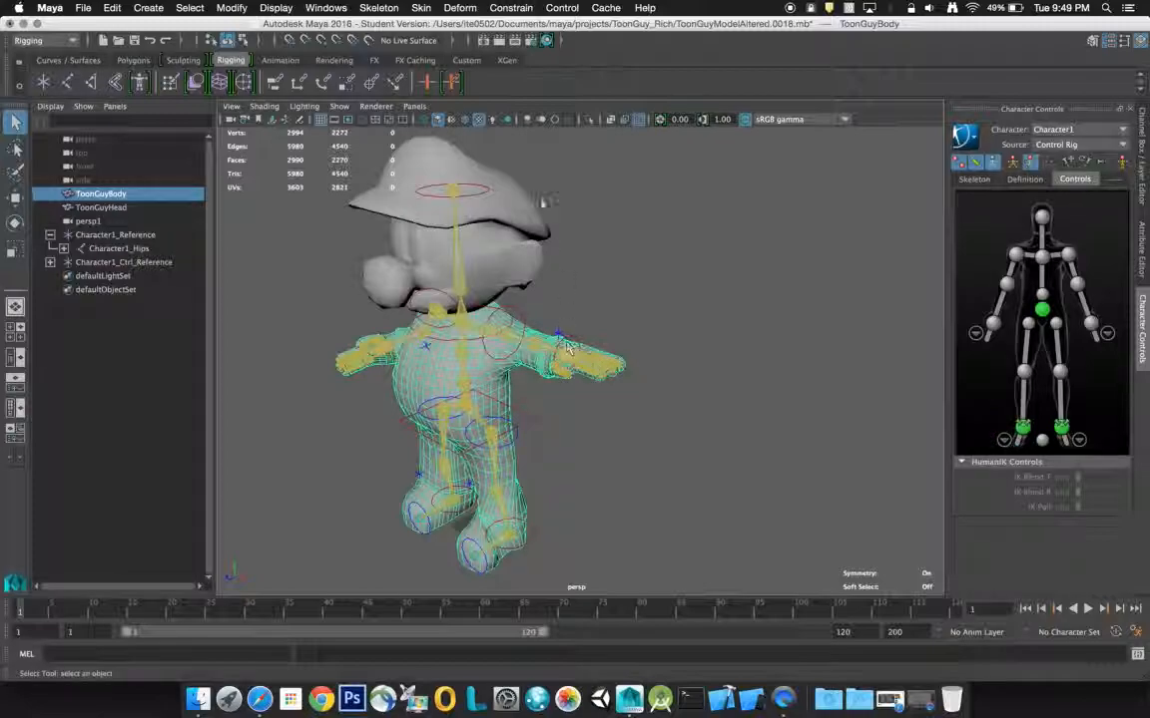
pyautogui.click(420, 7)
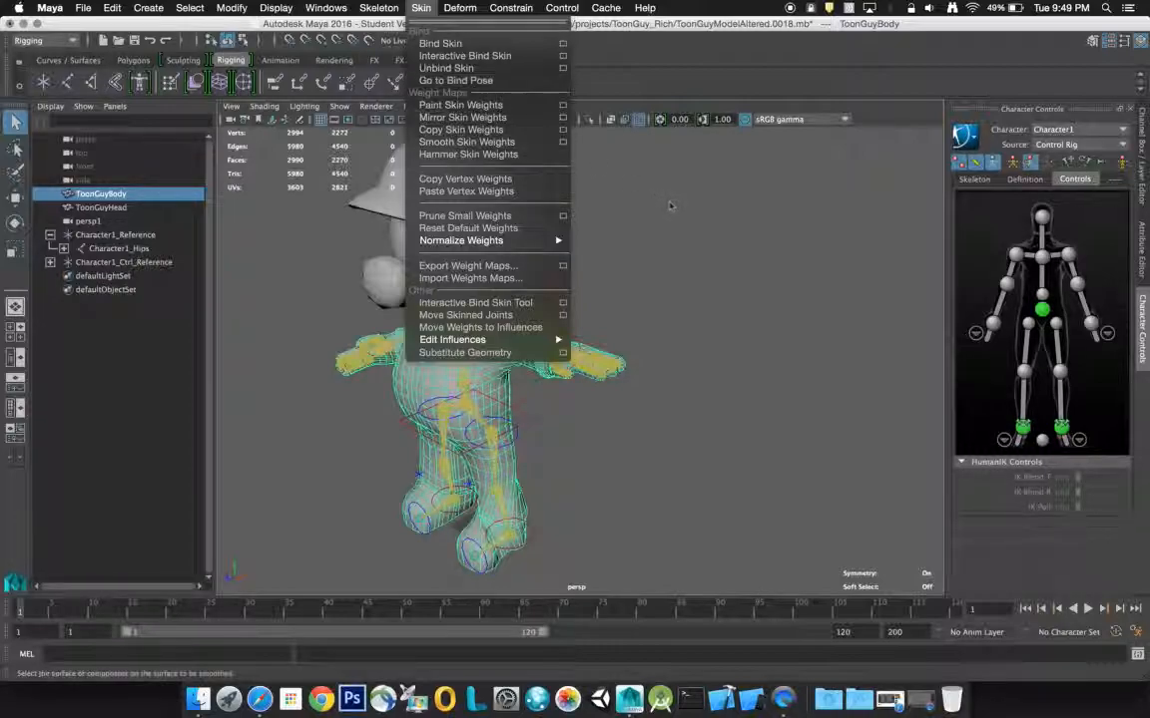
pyautogui.click(546, 295)
pyautogui.keyDown('alt'); pyautogui.moveTo(524, 327); pyautogui.dragTo(556, 312); pyautogui.keyUp('alt')
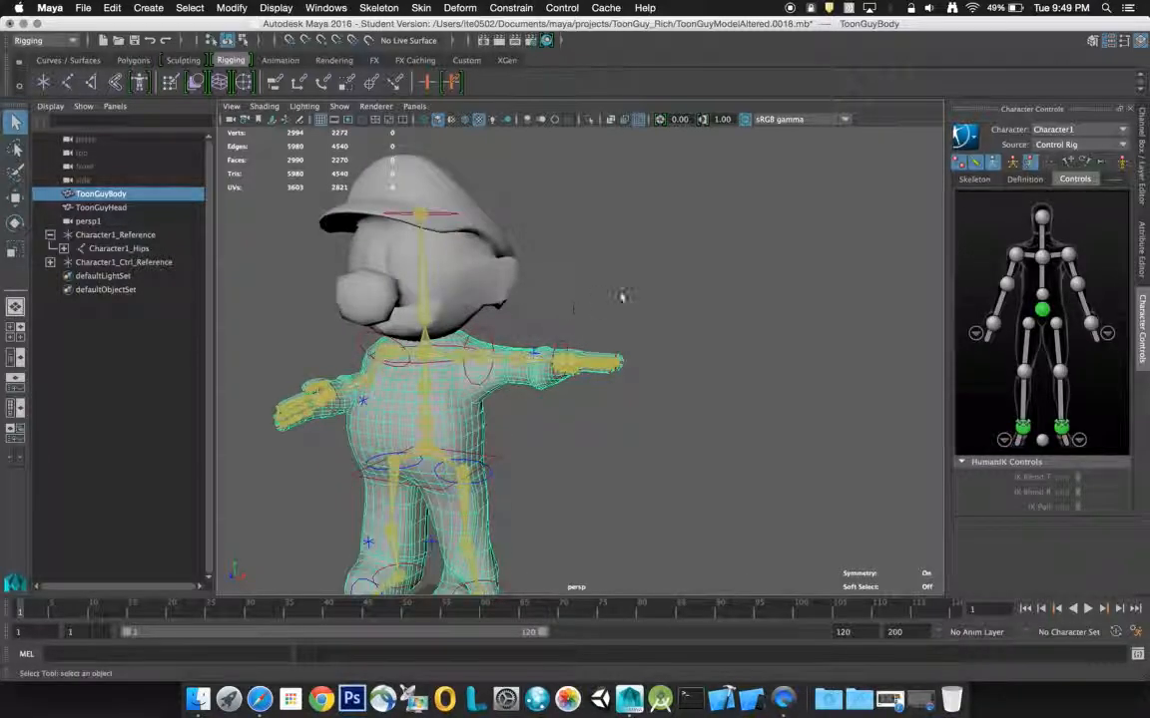
# - Set Character1's source to None and return the ToonGuyBody mesh to its bind pose
pyautogui.click(1125, 146)
pyautogui.click(1044, 159)
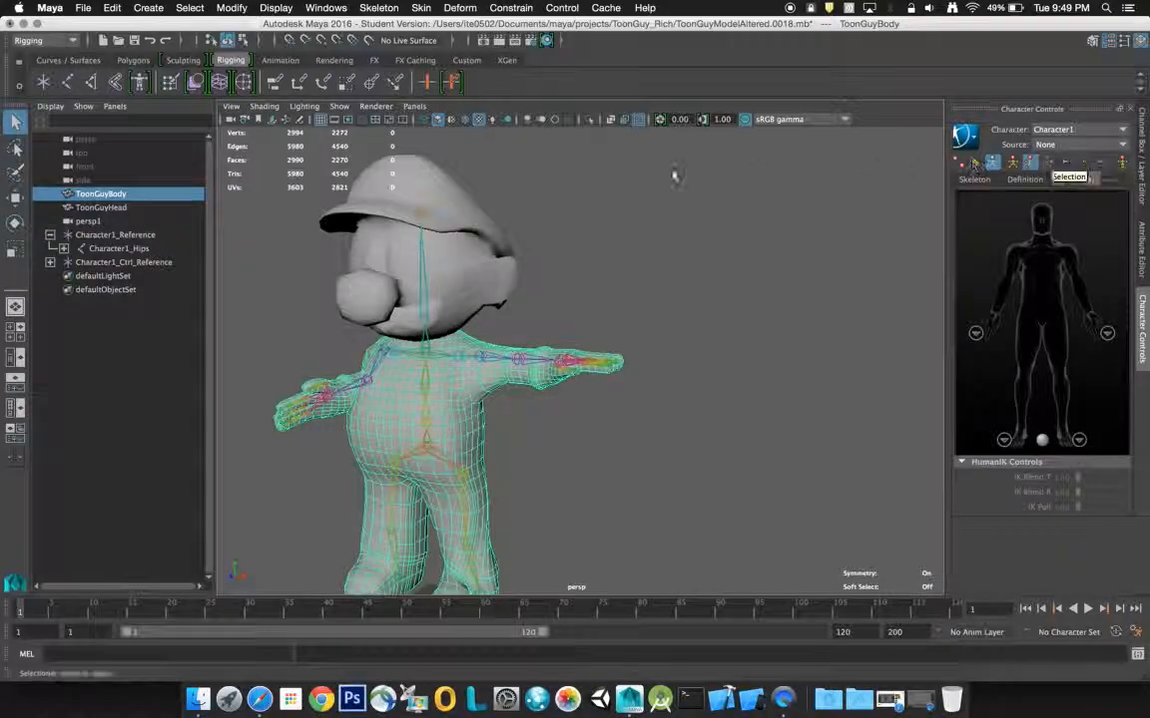
pyautogui.click(418, 8)
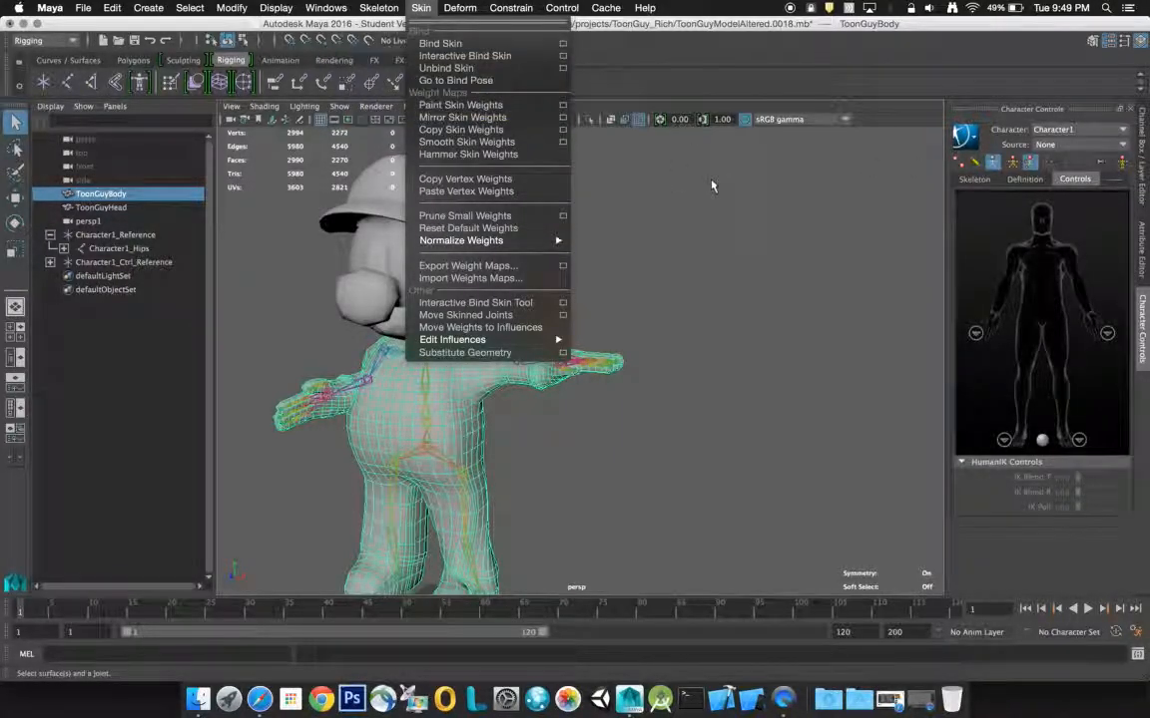
pyautogui.click(504, 82)
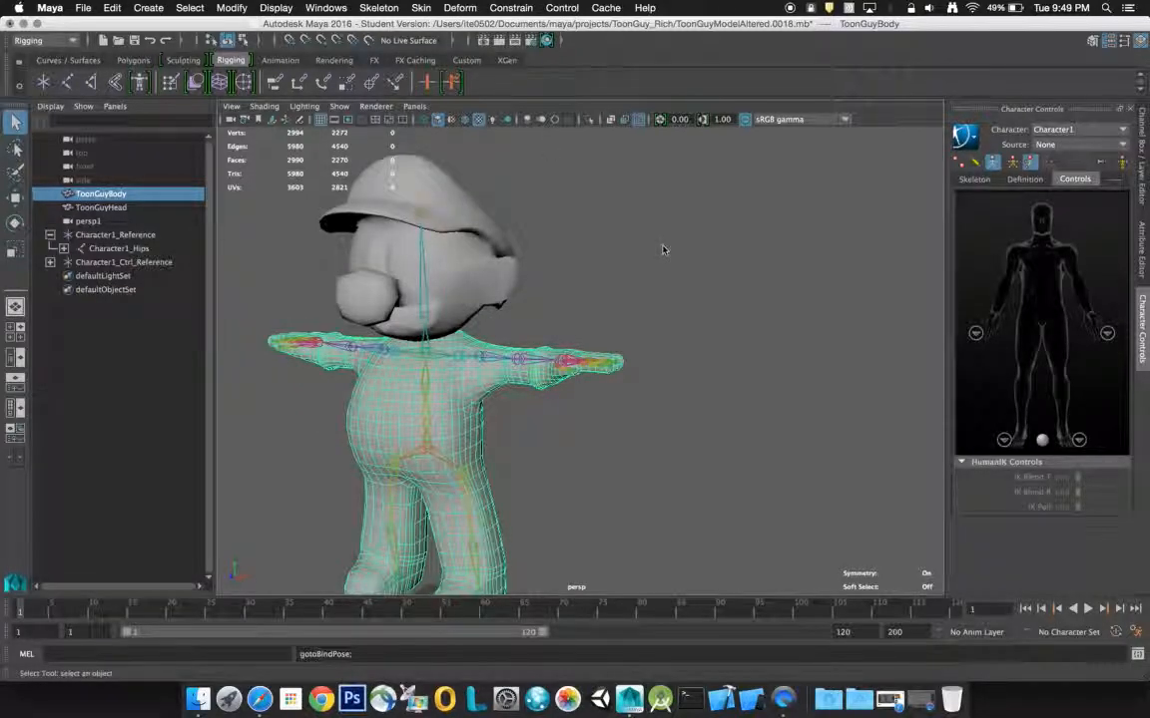
# - Switch Character1's source back to Control Rig
pyautogui.click(1123, 146)
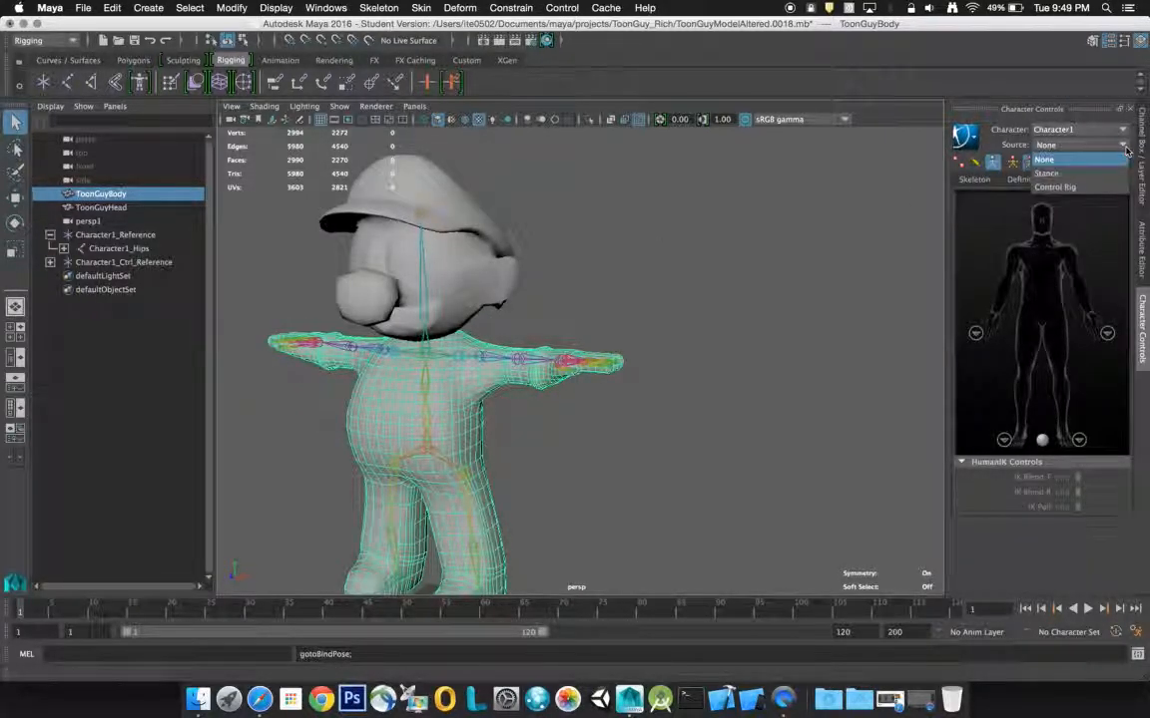
pyautogui.click(1094, 195)
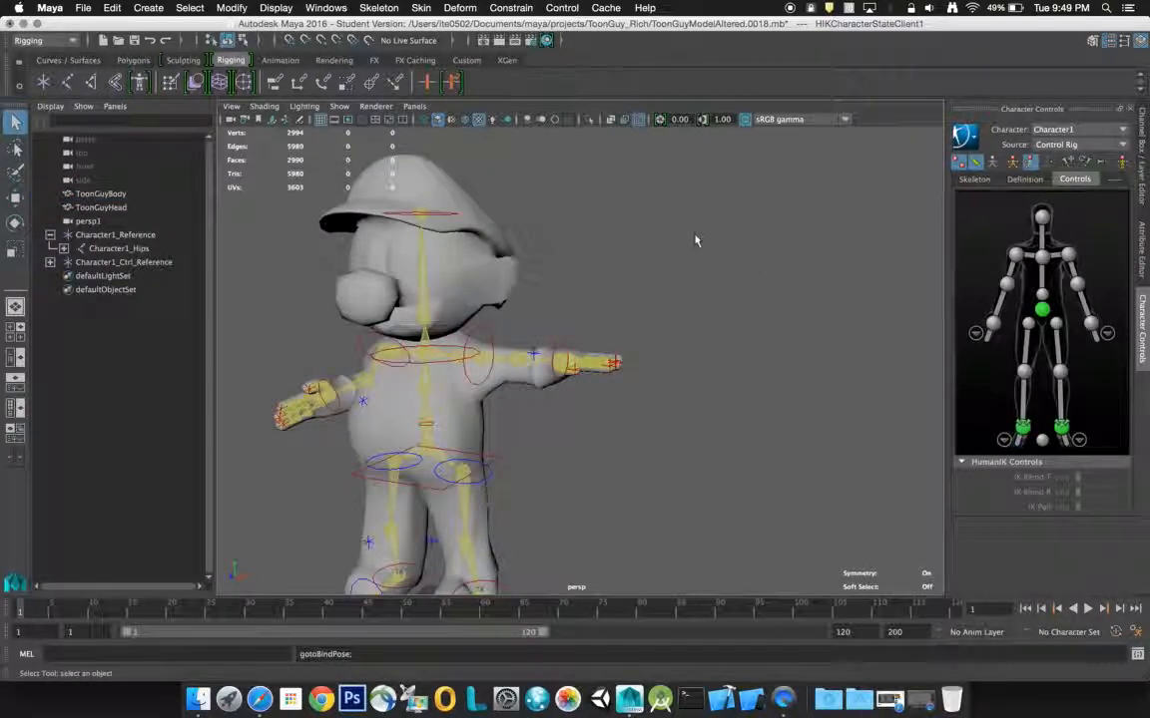
pyautogui.keyDown('alt'); pyautogui.moveTo(586, 307); pyautogui.dragTo(552, 310); pyautogui.keyUp('alt')
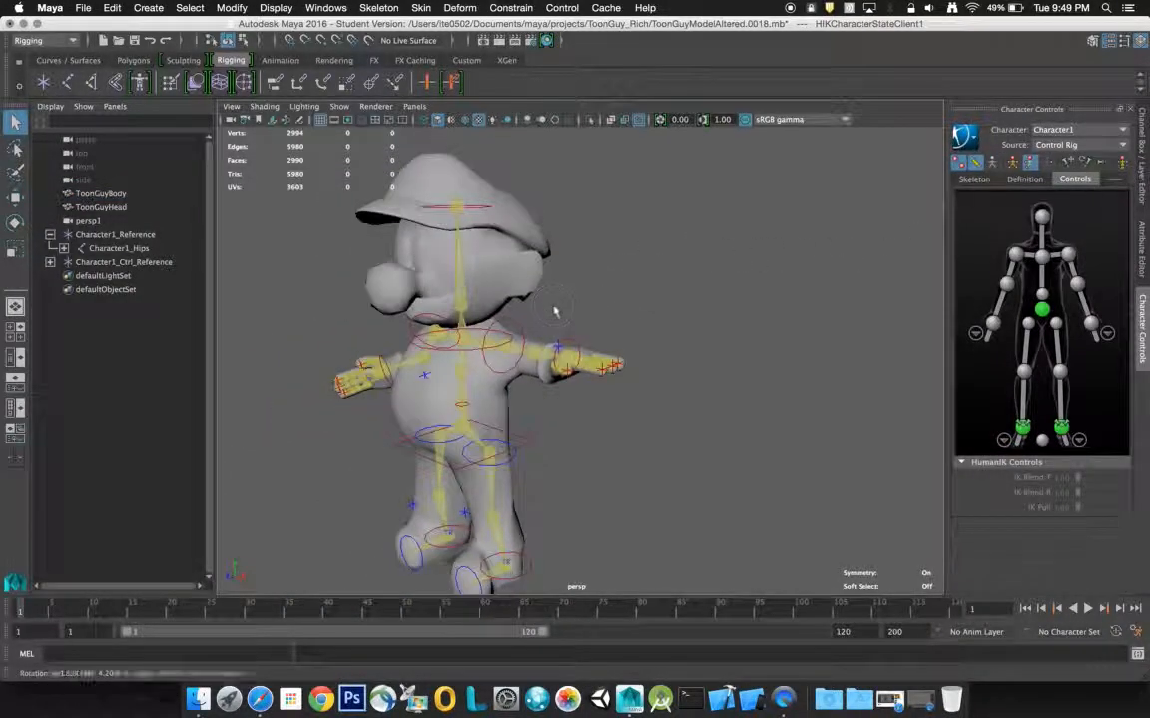
# - Test the upper body by selecting the chest control and moving it with the Move tool
pyautogui.click(491, 518)
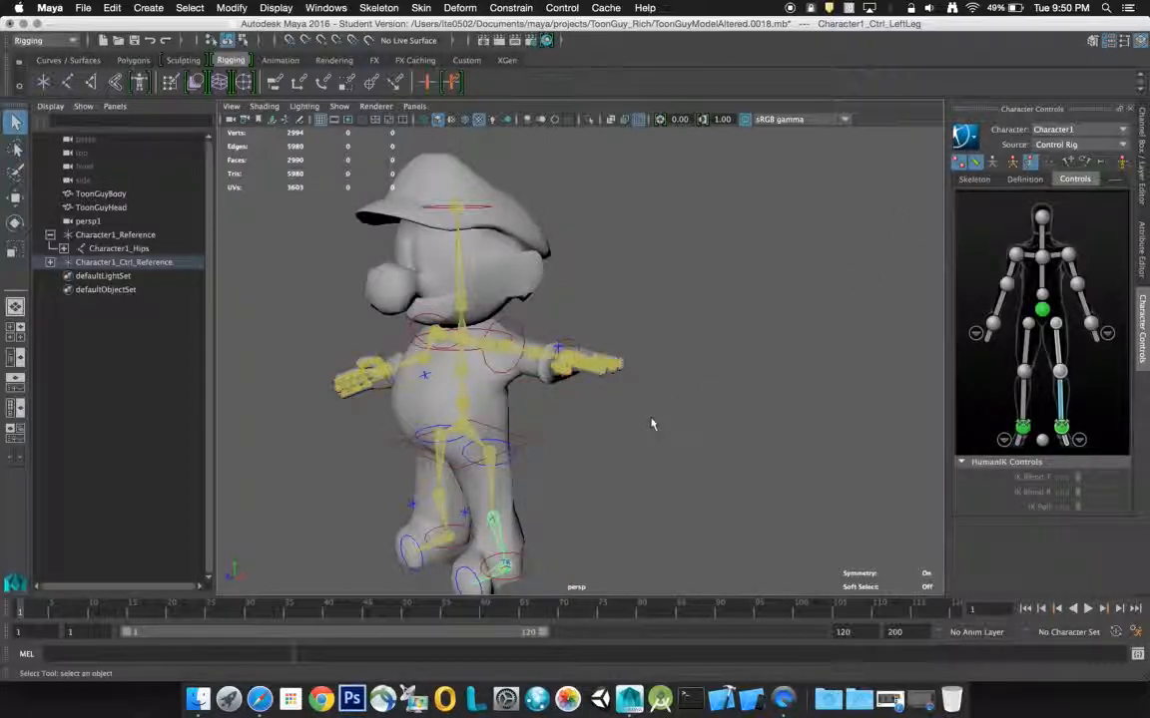
pyautogui.click(571, 367)
pyautogui.press('w')
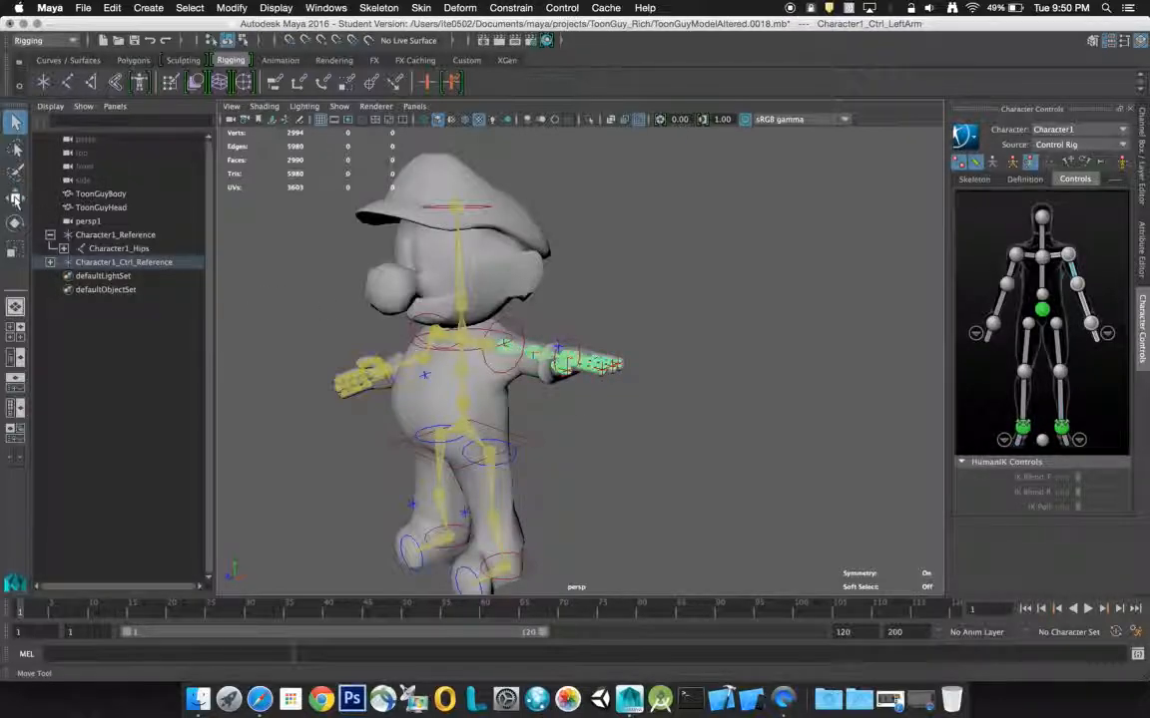
pyautogui.click(502, 279)
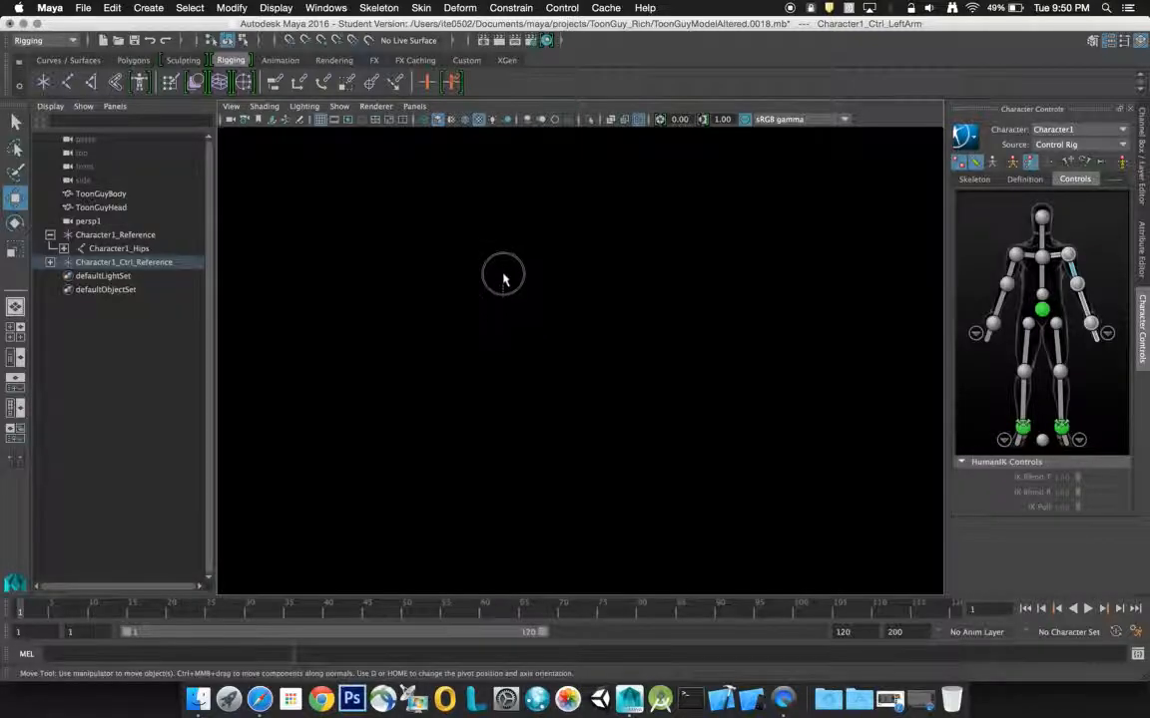
pyautogui.click(464, 302)
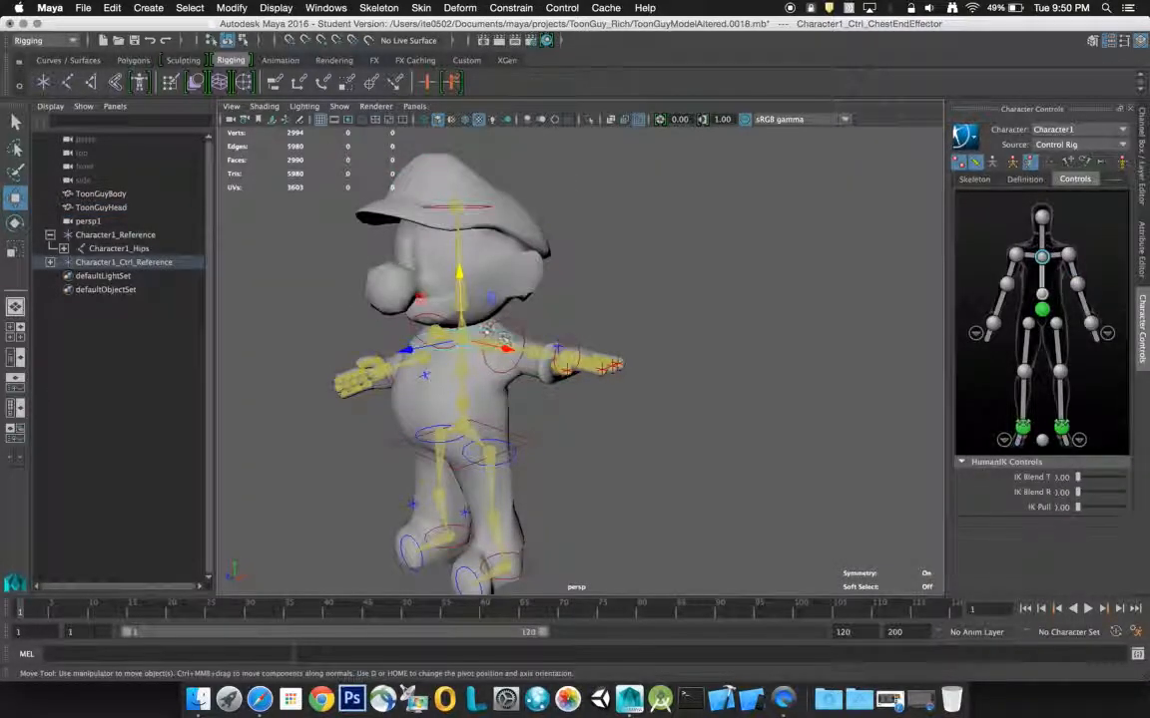
pyautogui.moveTo(465, 294); pyautogui.dragTo(629, 285)
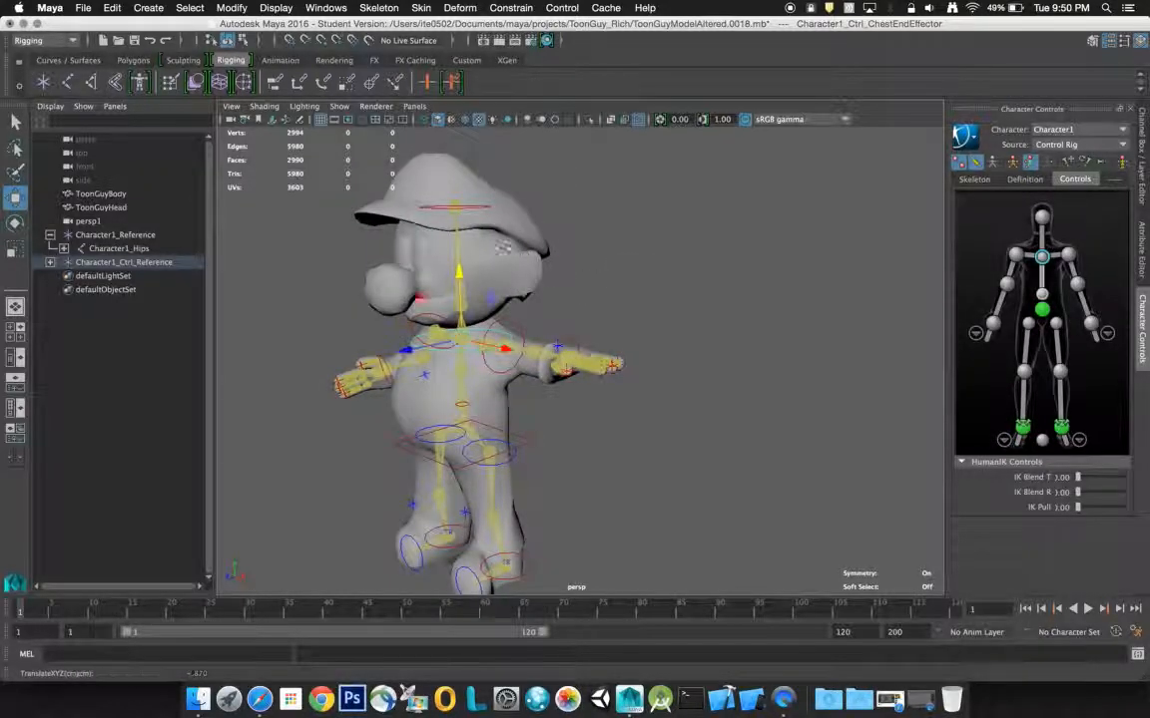
# - Move the head control along Z to about -5.6 cm to test the head and neck
pyautogui.click(455, 210)
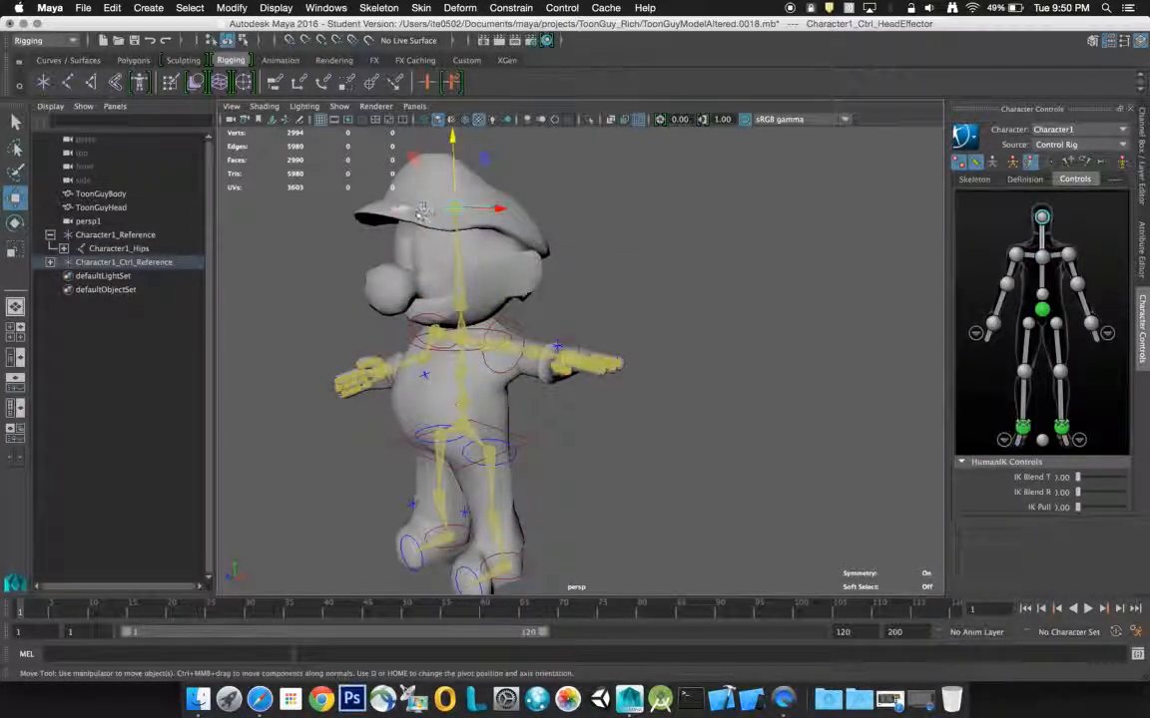
pyautogui.click(412, 213)
pyautogui.click(471, 202)
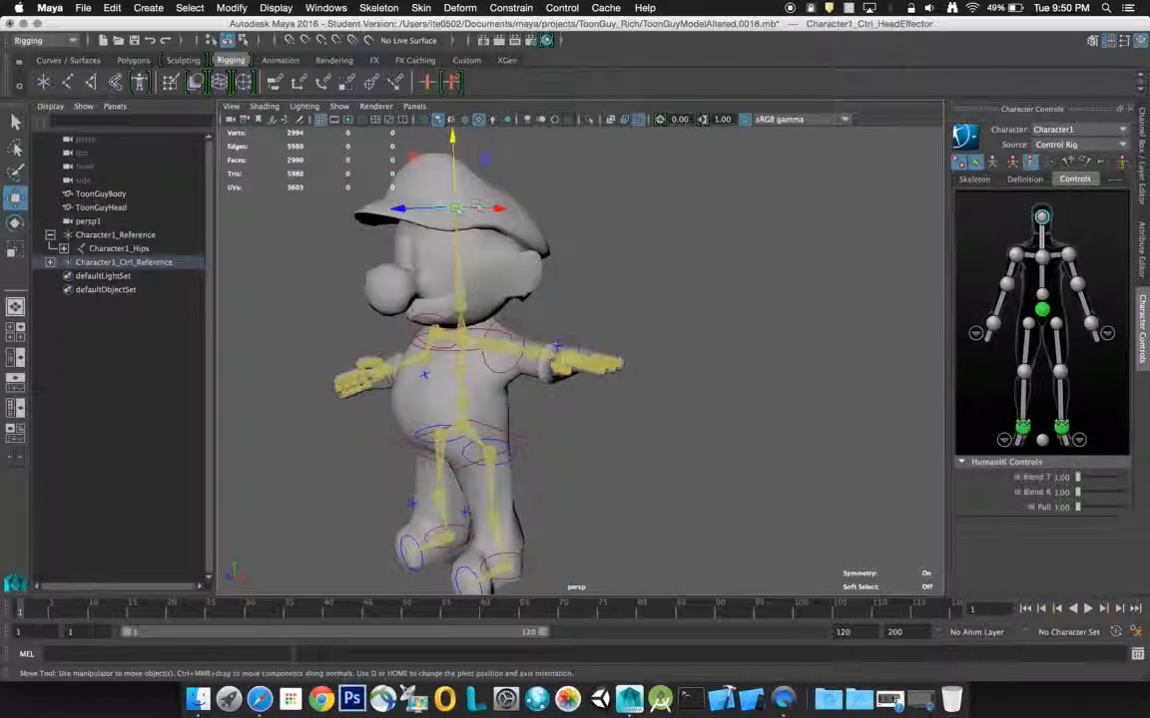
pyautogui.moveTo(409, 210); pyautogui.dragTo(419, 247)
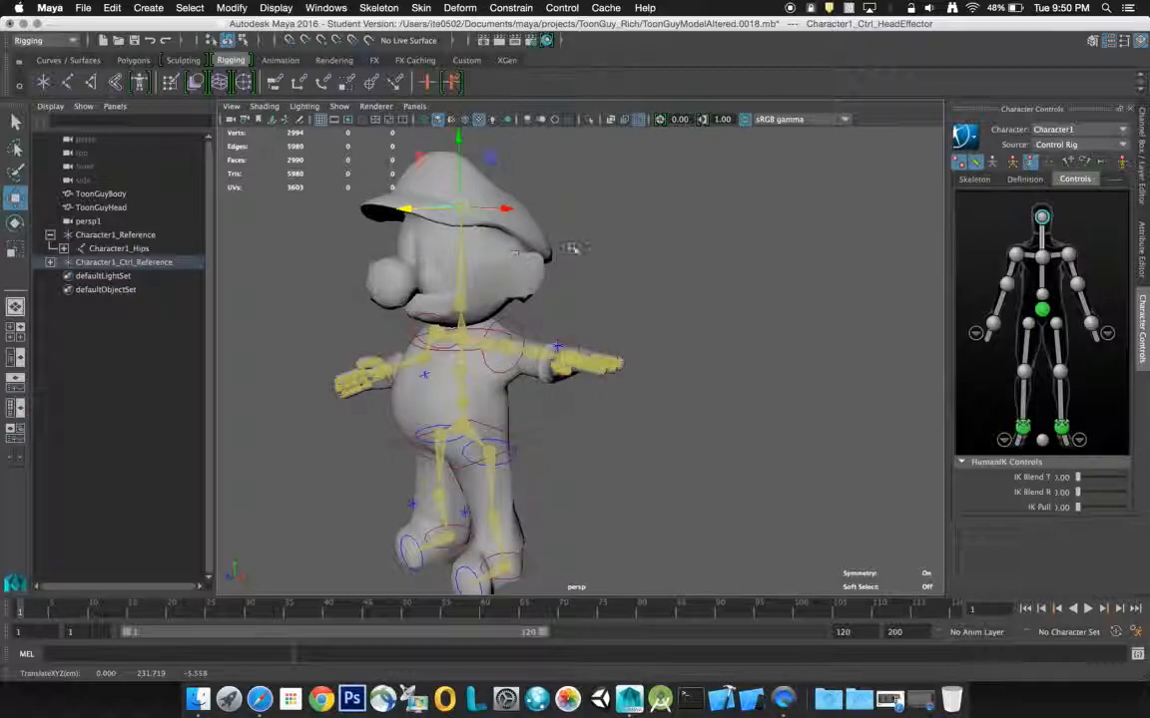
# - Select the left wrist control with the Move tool
pyautogui.click(576, 356)
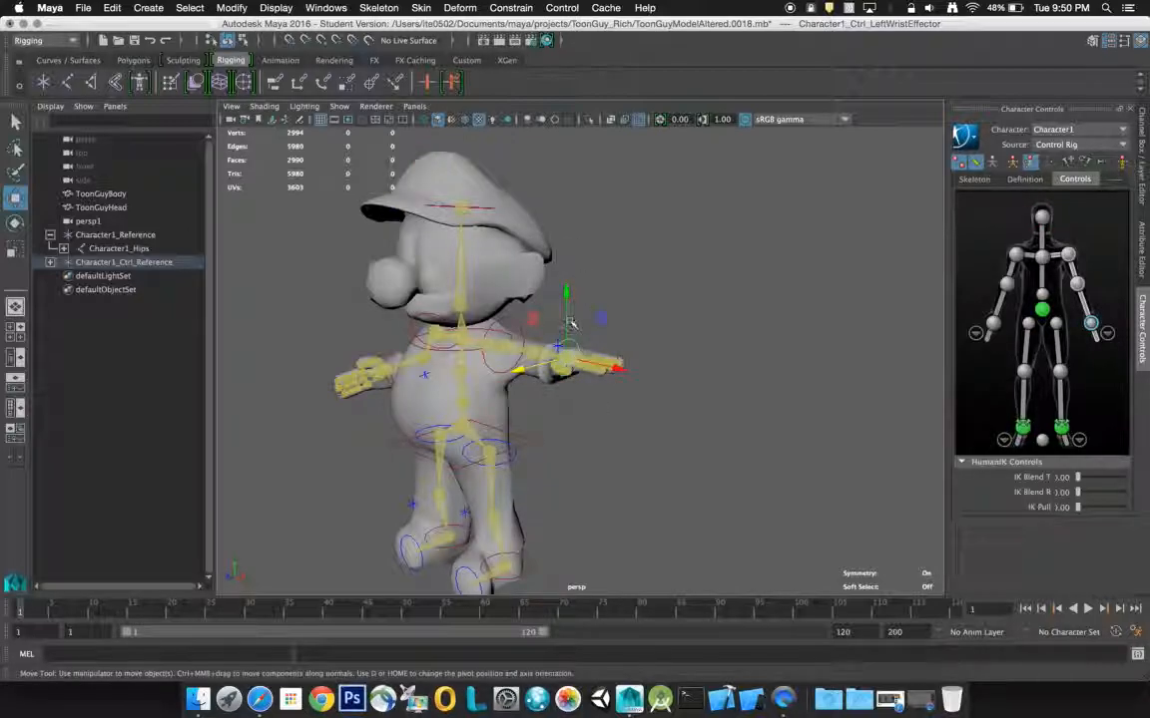